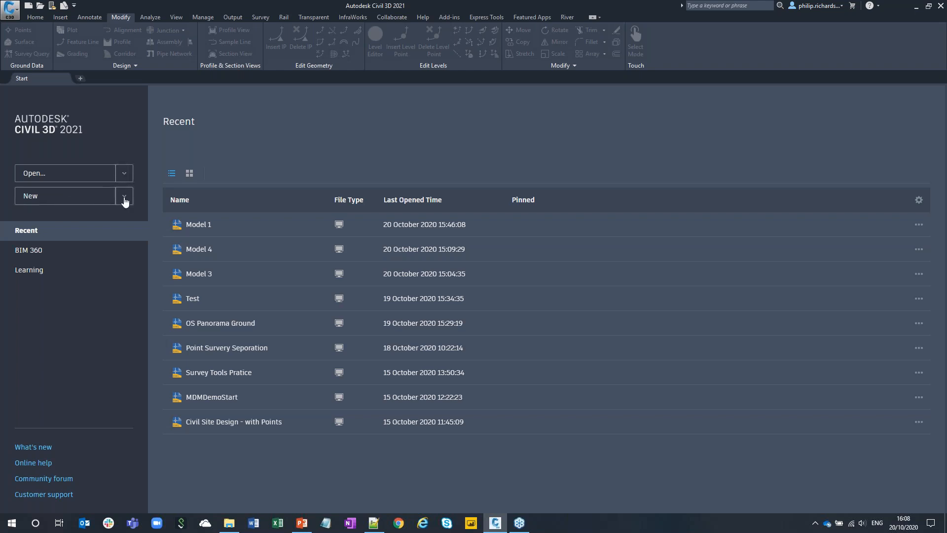
Start a drawing from the _Autodesk Civil 3D (Metric) NCS.dwt template and create a local survey database named Millennium.
left_click(125, 196)
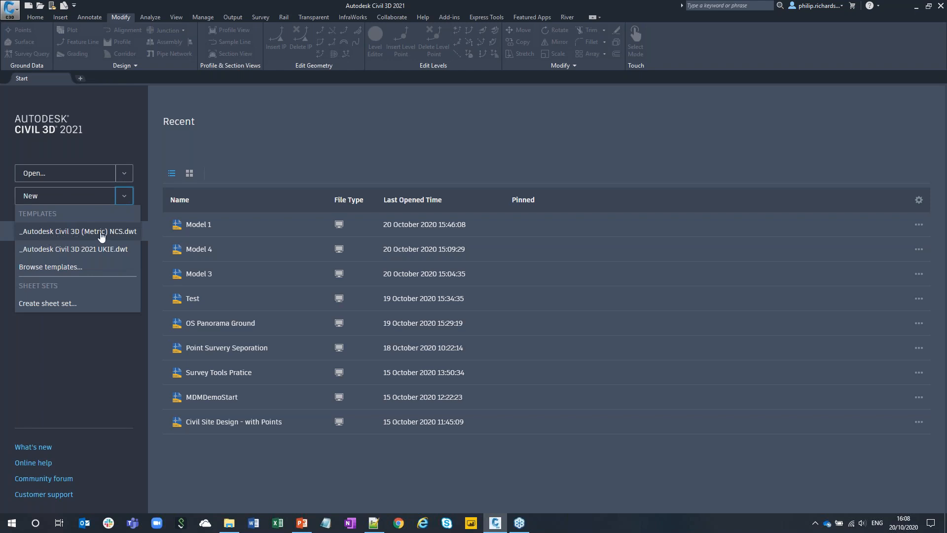
left_click(68, 232)
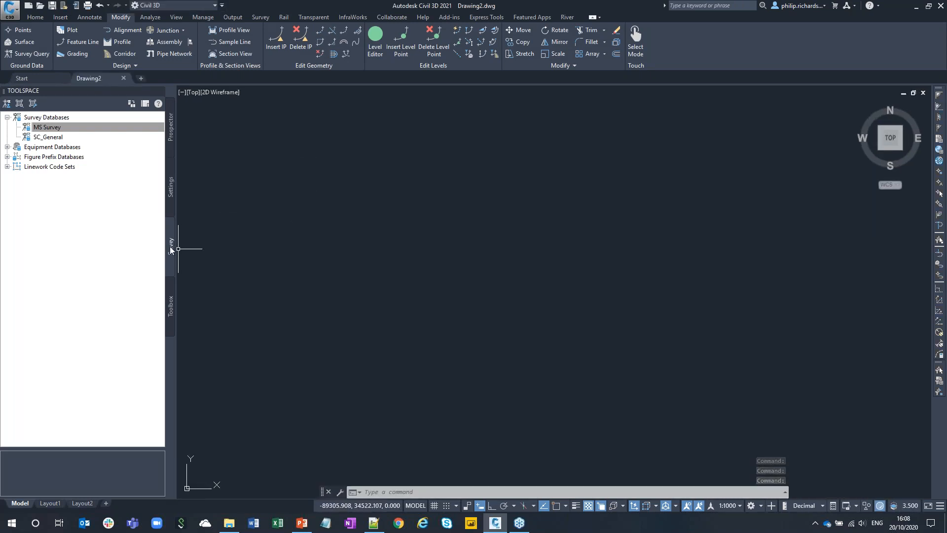
right_click(46, 118)
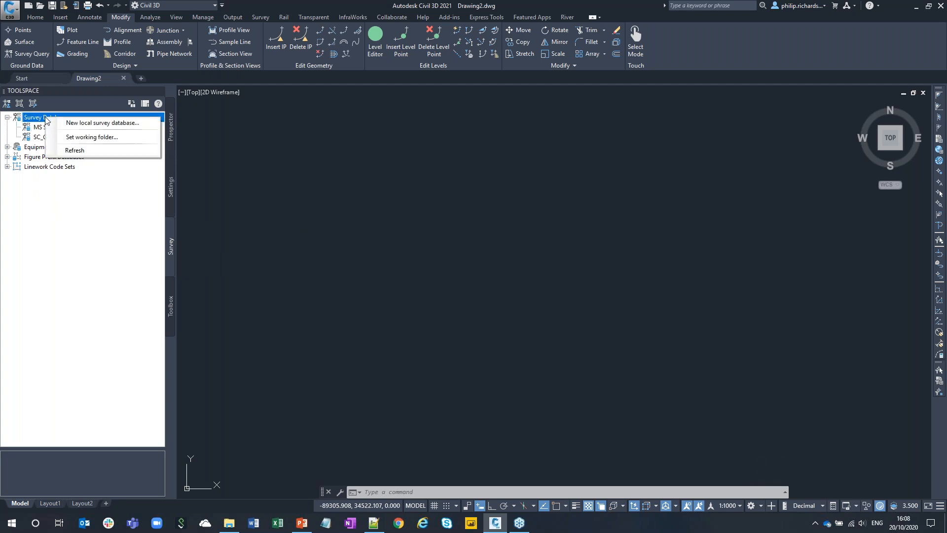
left_click(118, 123)
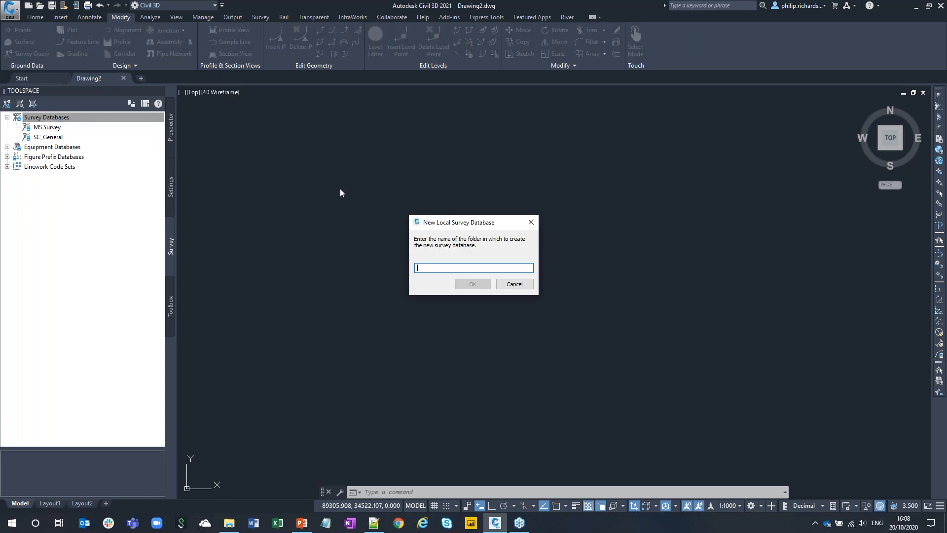
type("Millenn")
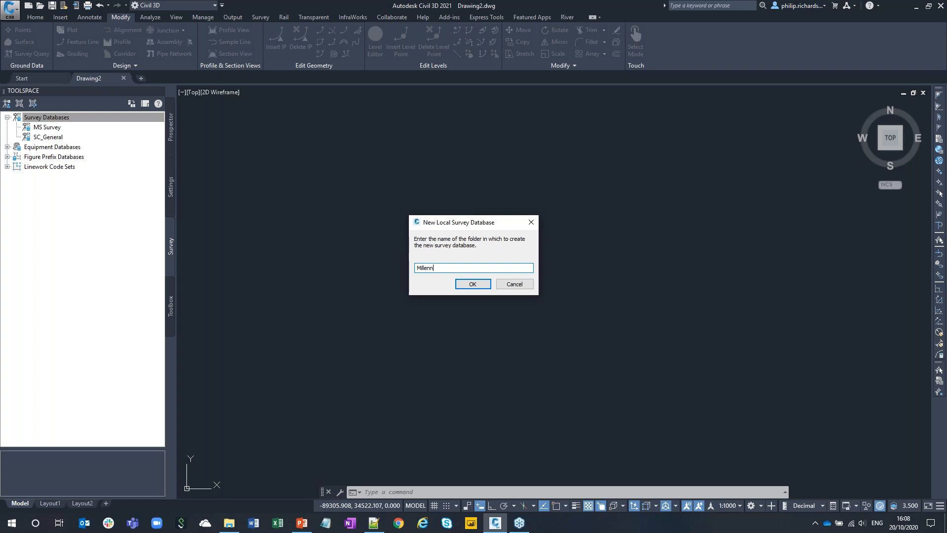
key("Return")
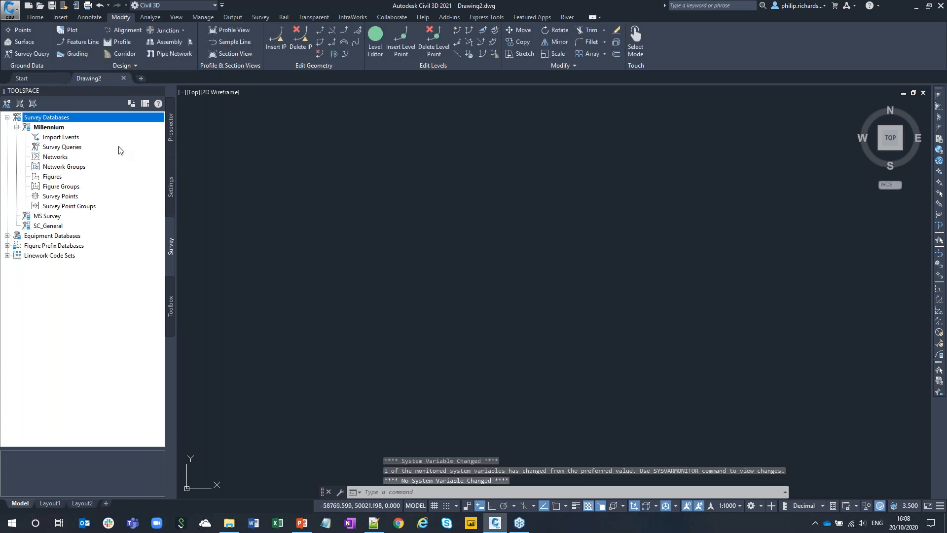
In the Millennium database settings, set the coordinate zone to OSGB 1936 British National Grid from the Great Britain category.
right_click(56, 128)
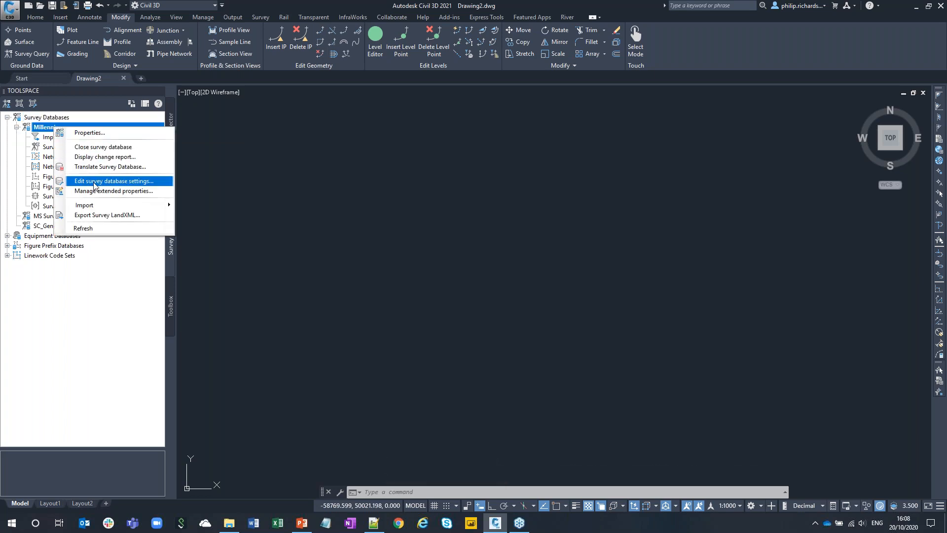
left_click(134, 183)
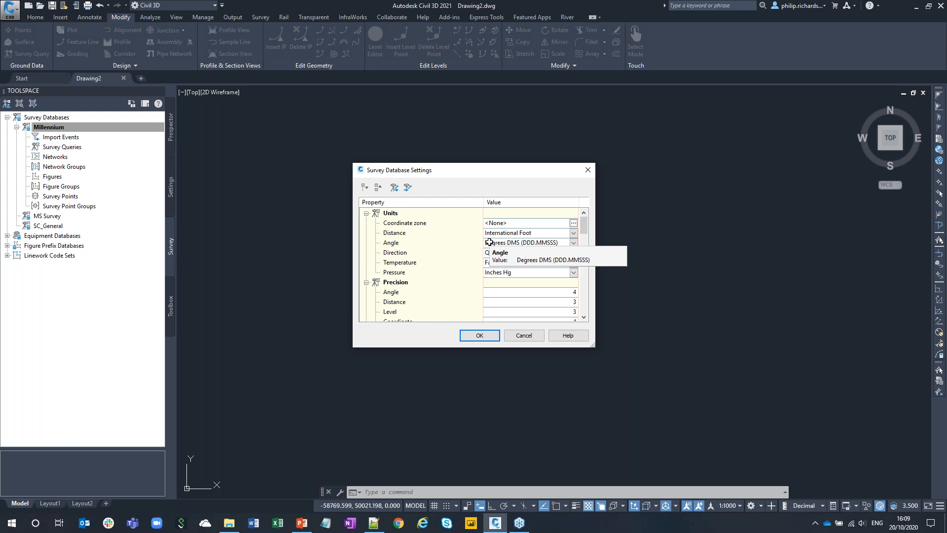
left_click(573, 223)
left_click(617, 203)
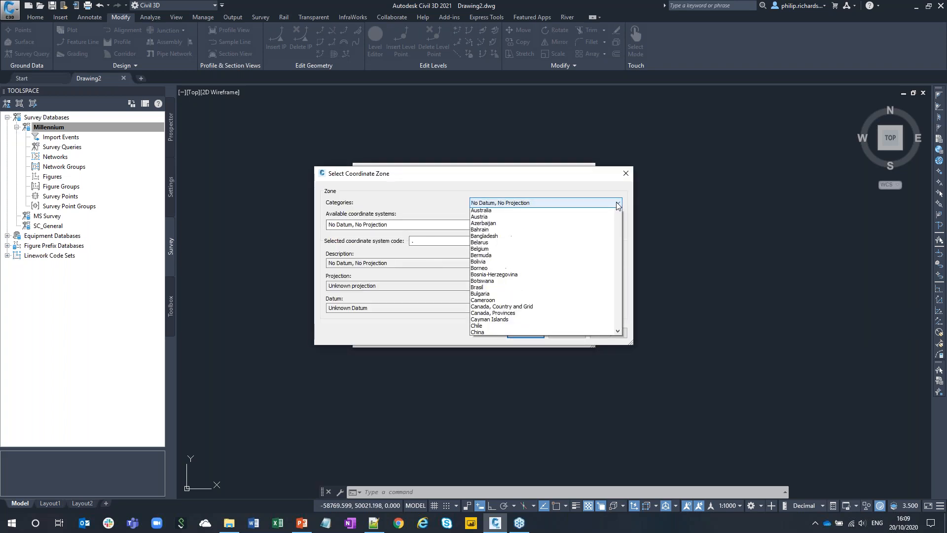
scroll(562, 321, "down", 13)
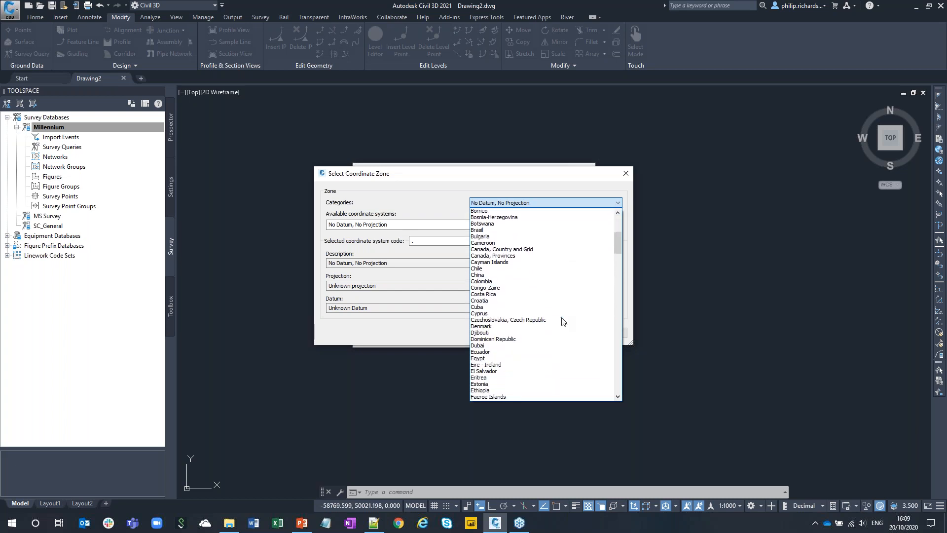
key("g")
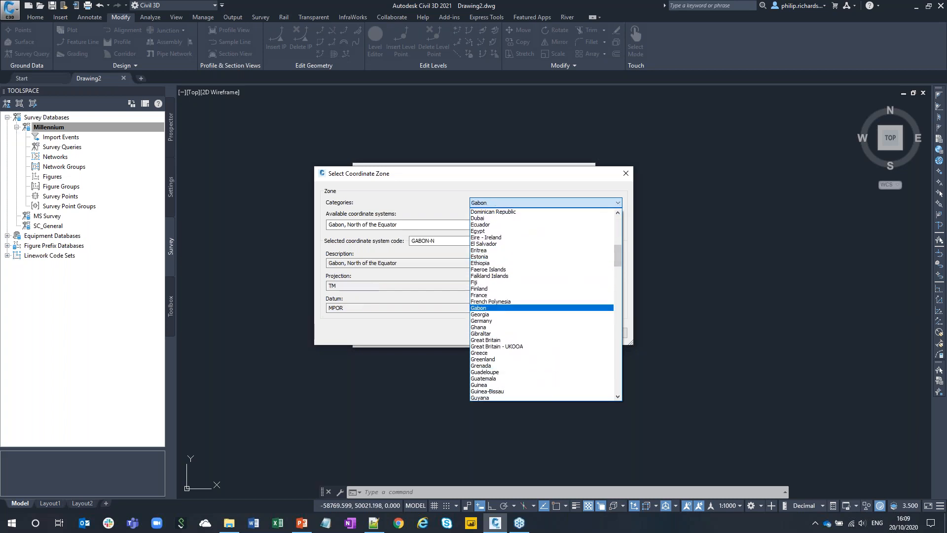
left_click(556, 340)
left_click(617, 225)
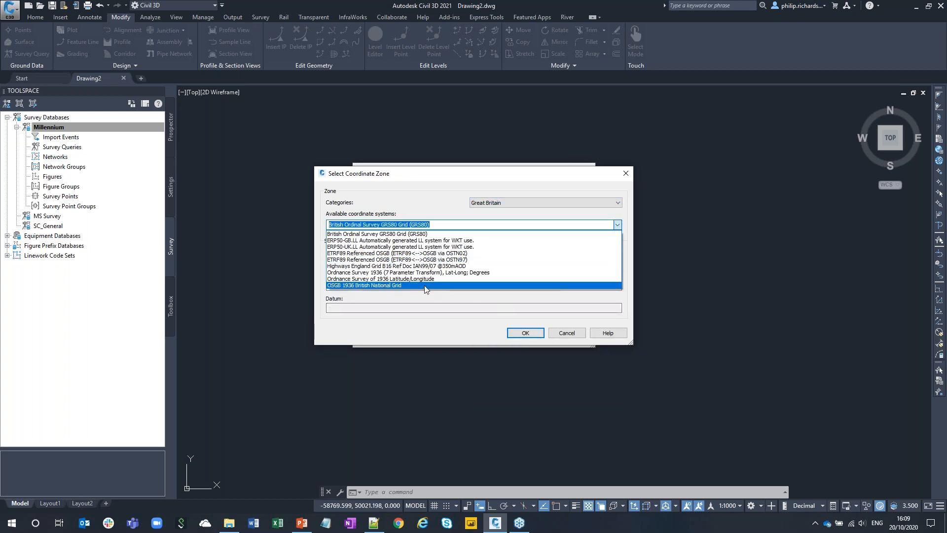
left_click(402, 285)
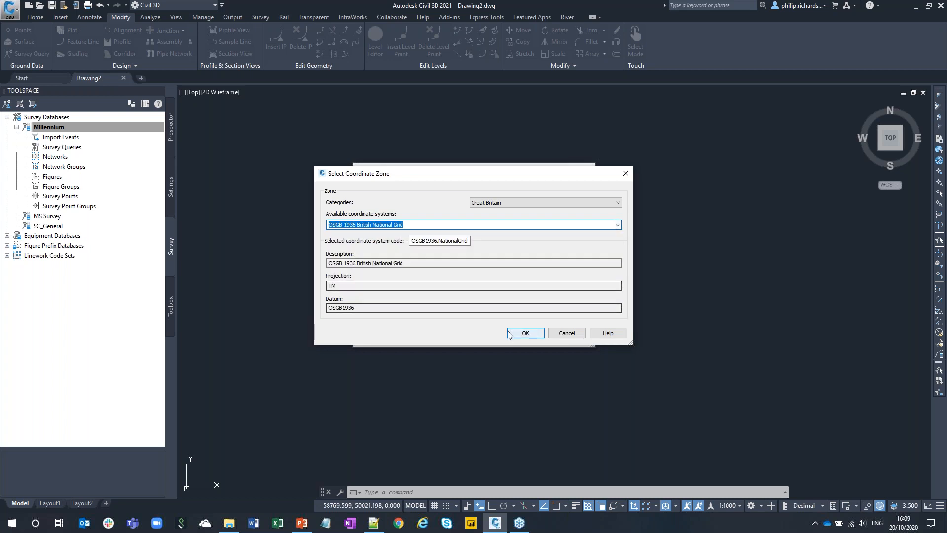
left_click(527, 334)
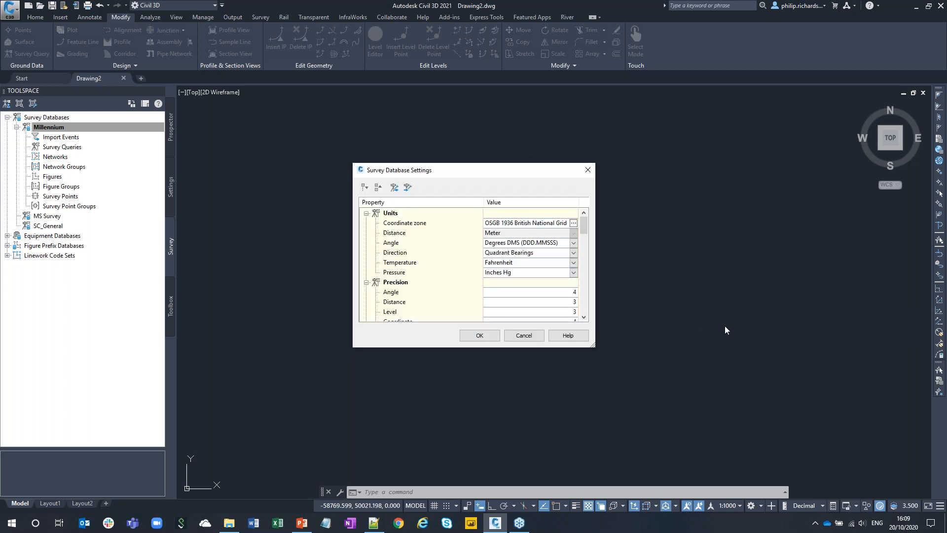
Review the measurement, traverse analysis and least squares defaults of the Millennium database and accept its settings.
left_click_drag(584, 225, 581, 245)
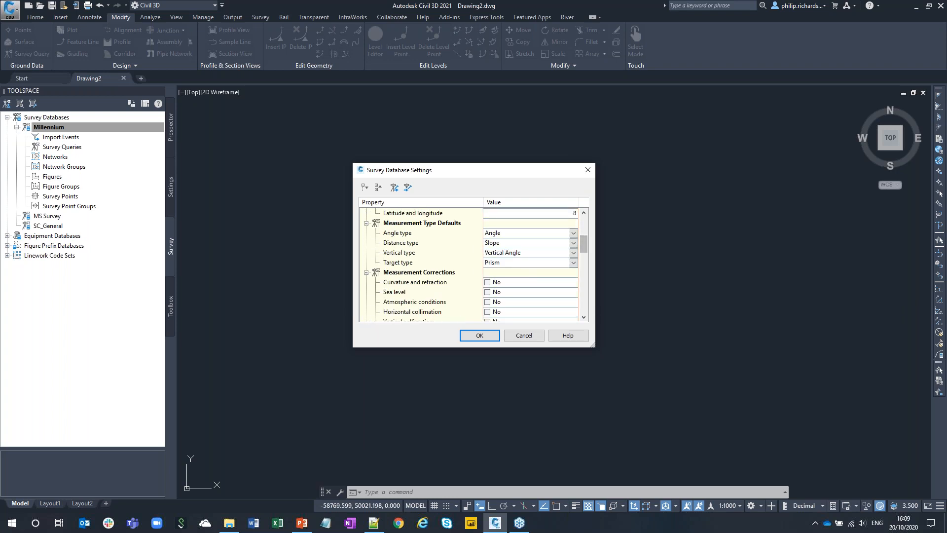
scroll(523, 247, "down", 3)
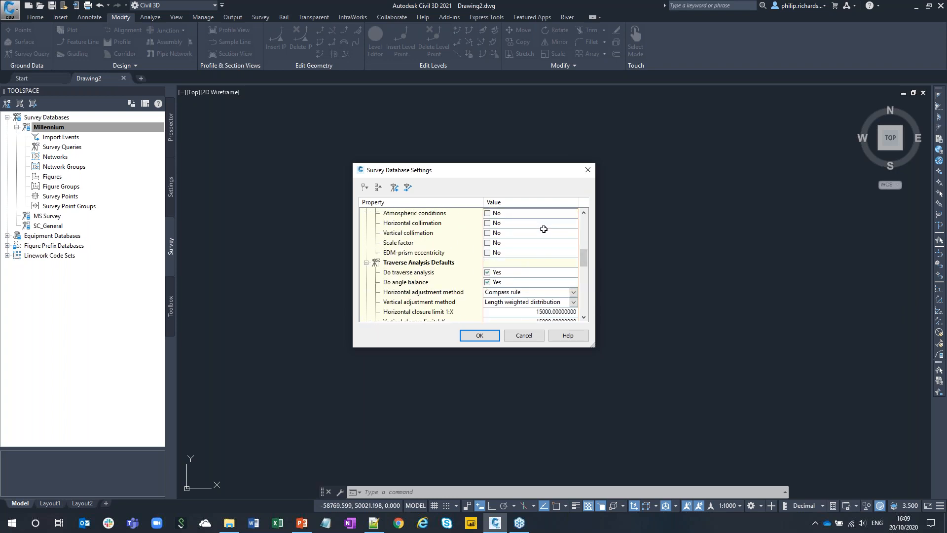
scroll(462, 248, "down", 1)
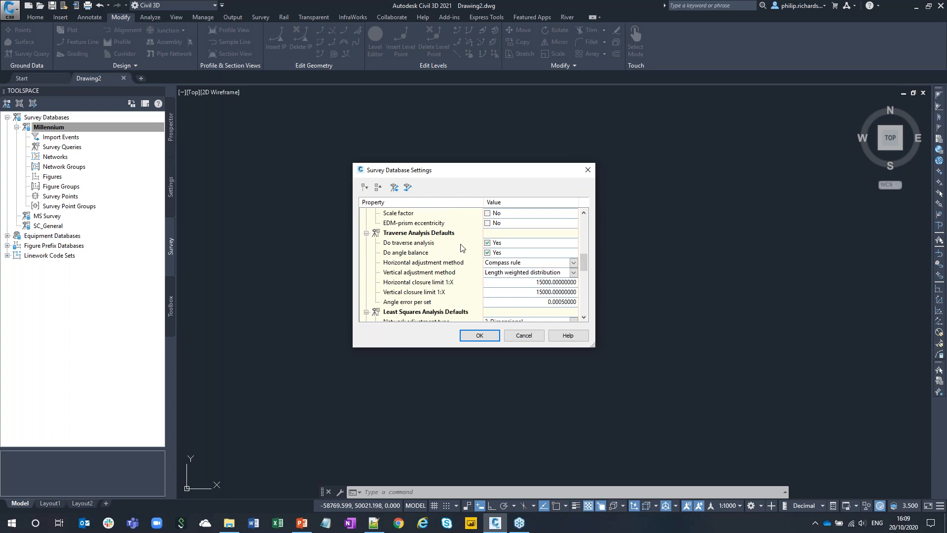
scroll(462, 248, "down", 1)
scroll(462, 269, "down", 1)
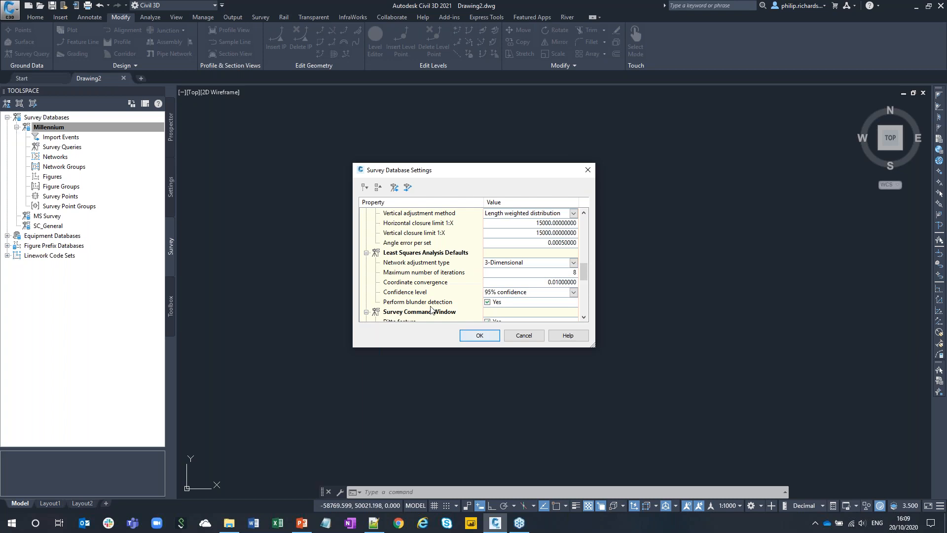
left_click(480, 336)
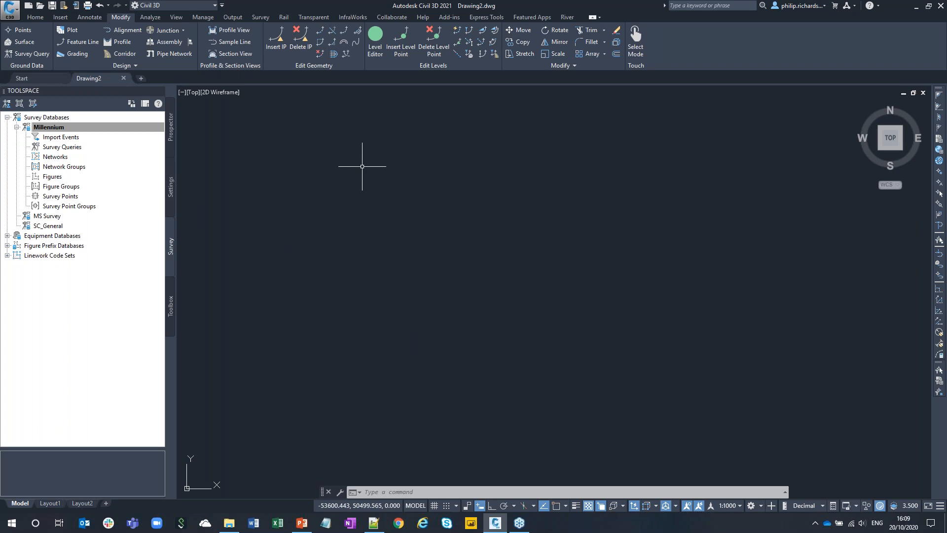
Start a survey data import into the Millennium database with Point File as the data source type.
right_click(71, 138)
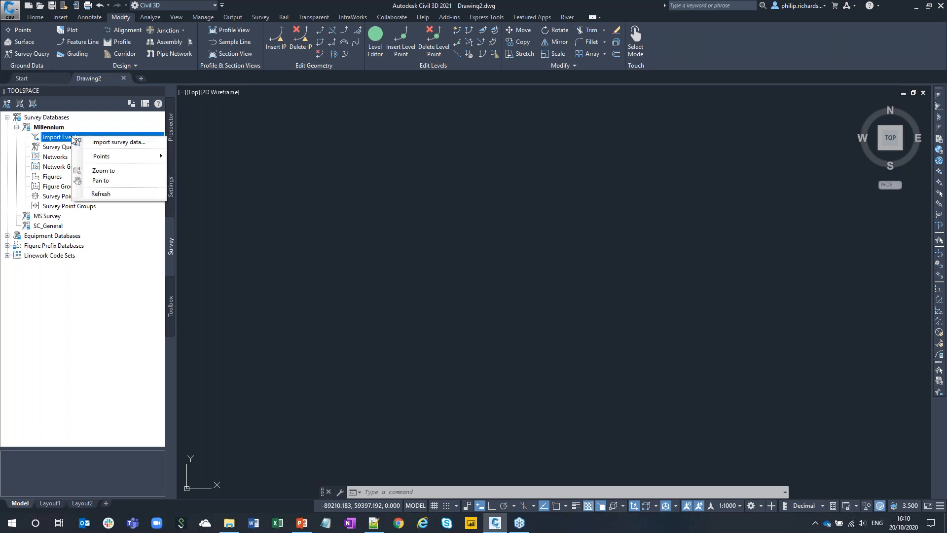
left_click(121, 144)
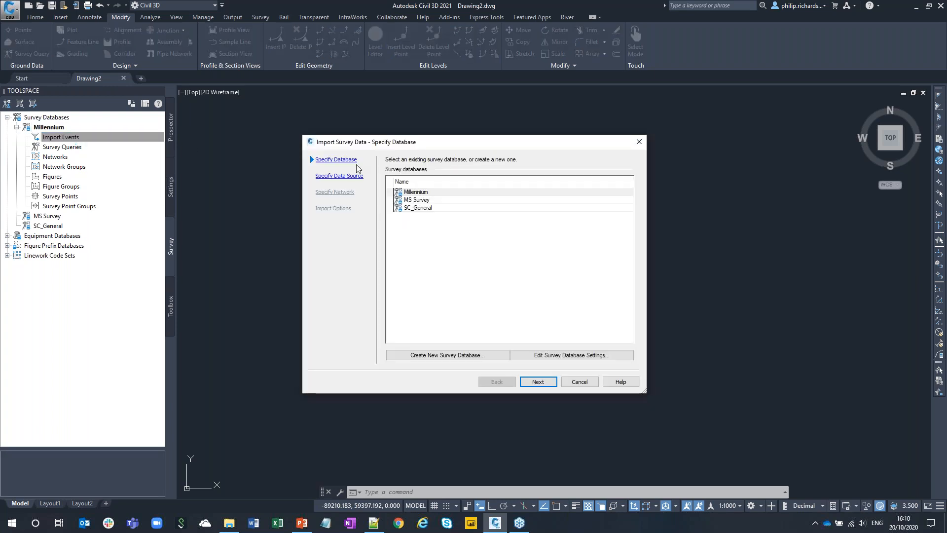
left_click(418, 194)
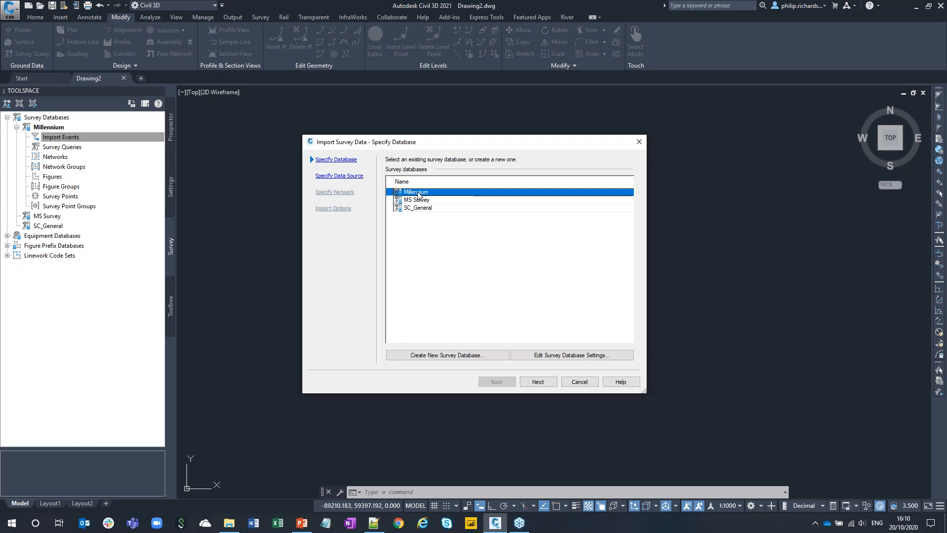
left_click(543, 381)
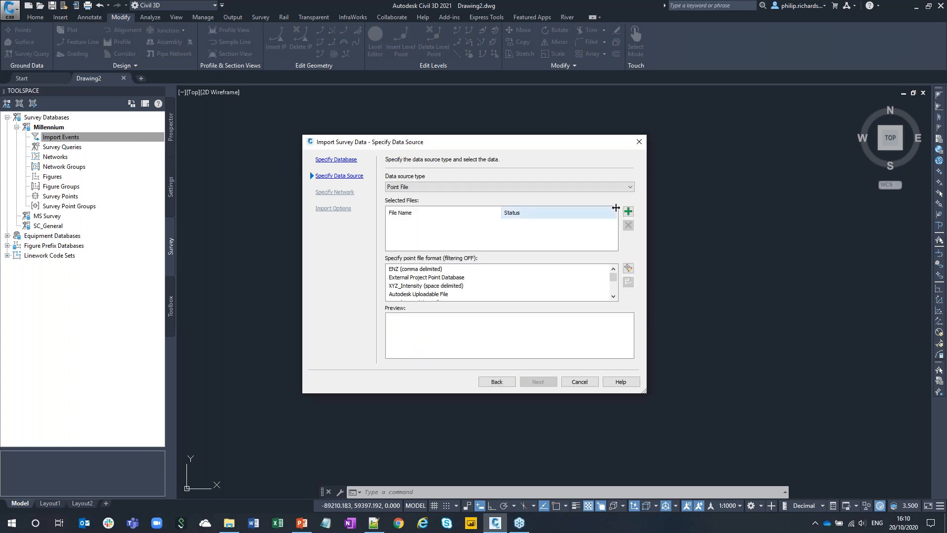
left_click(560, 186)
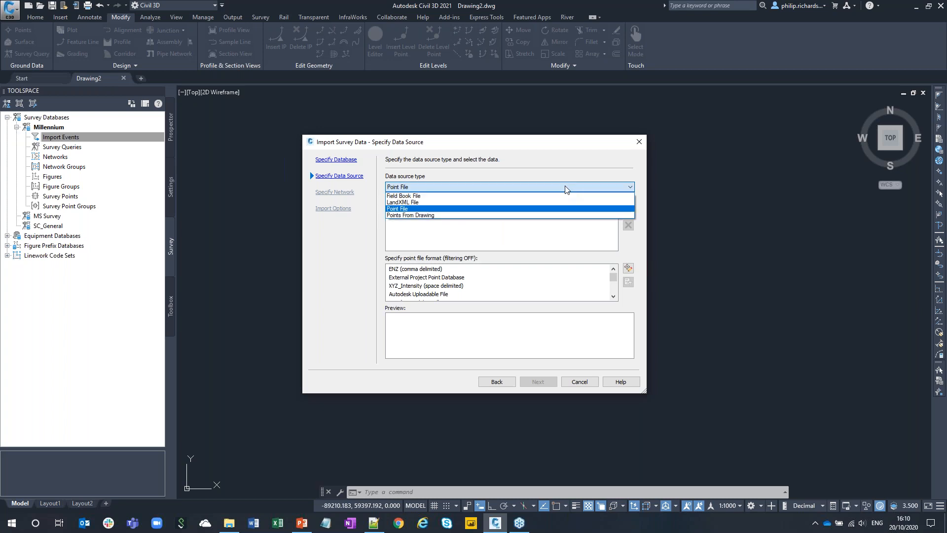
left_click(445, 211)
Add Millennium Supermarket 2020 Survey Source PENZD.csv as the source file and set its point file format to PENZD (comma delimited).
left_click(627, 213)
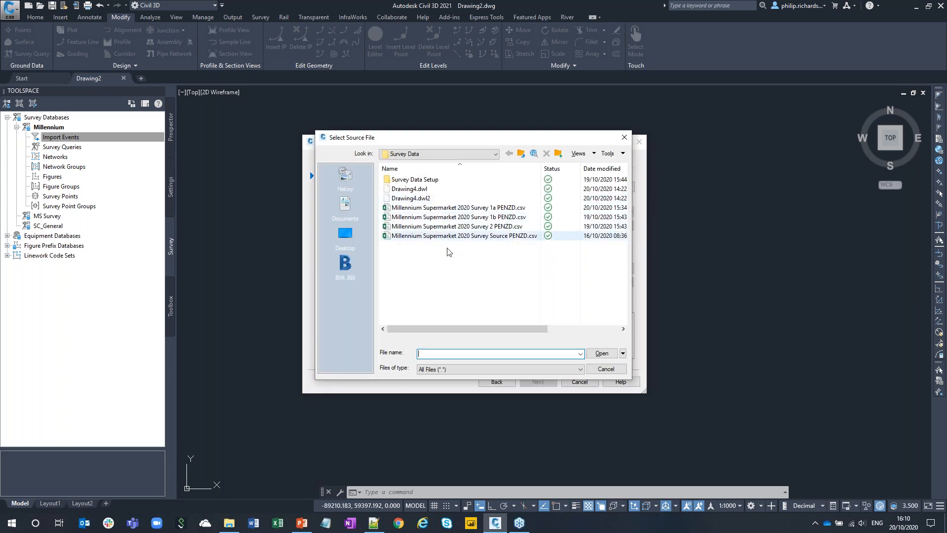
left_click(423, 237)
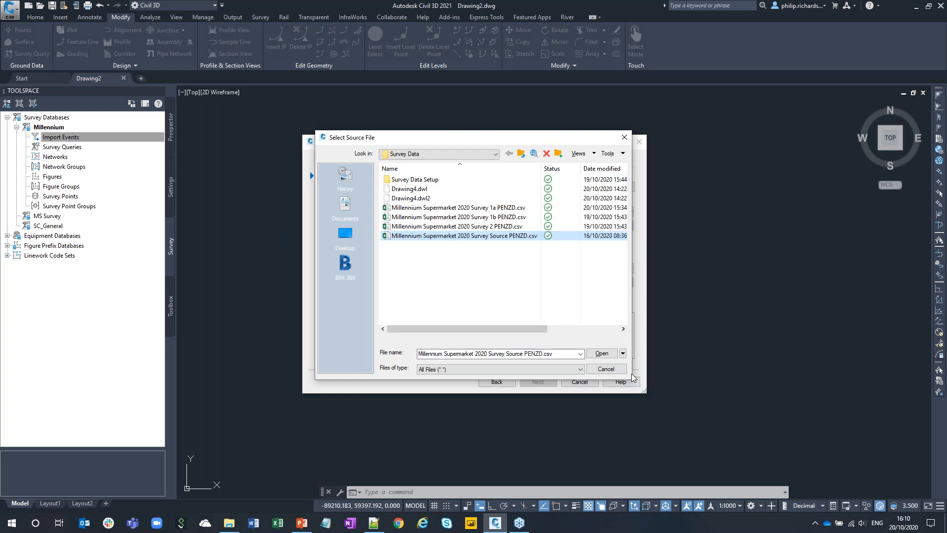
left_click(602, 354)
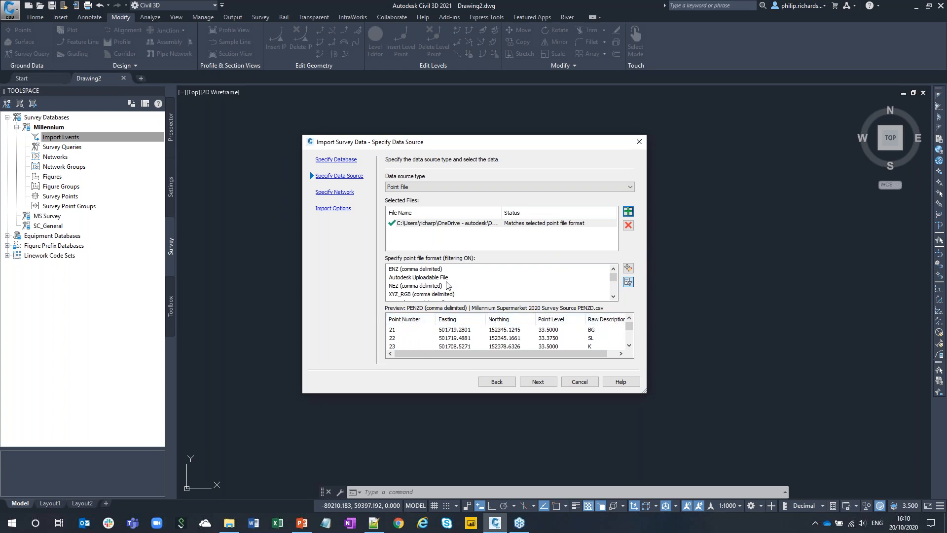
left_click(614, 296)
left_click(614, 296)
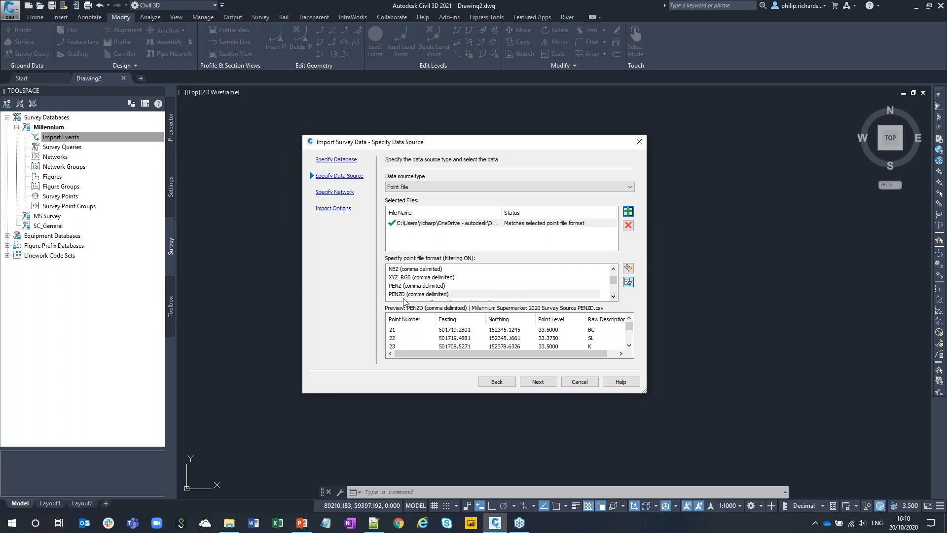
left_click(431, 294)
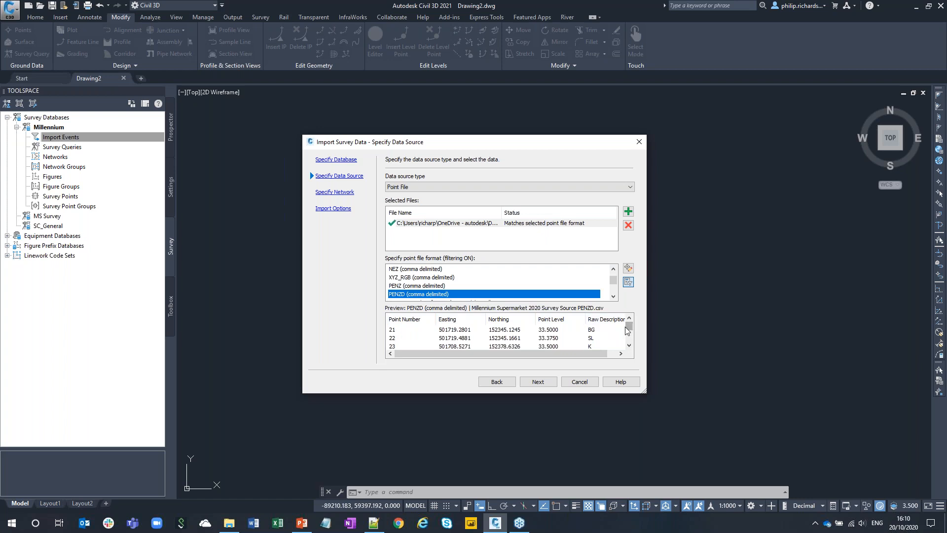
Examine the point file preview and compare its column order with the available point file formats.
left_click(629, 346)
left_click_drag(614, 281, 613, 281)
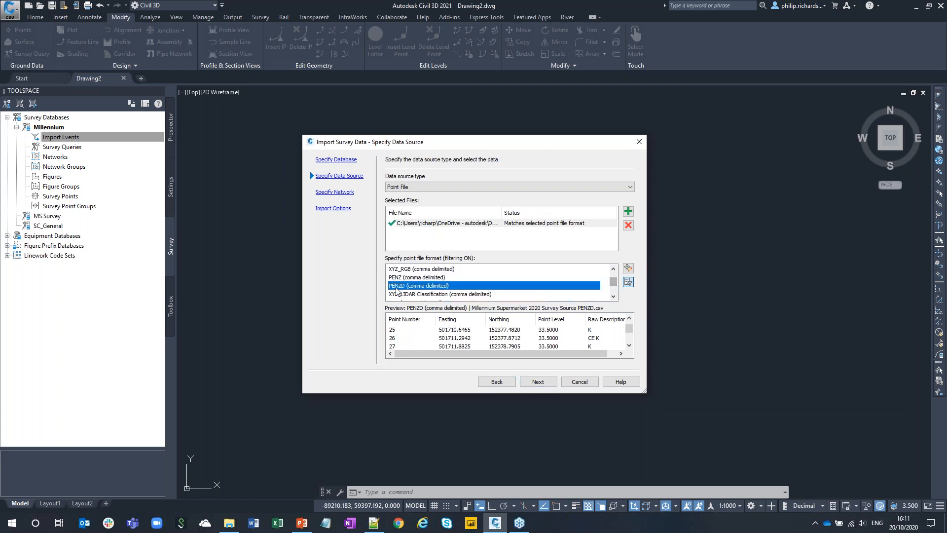
left_click(614, 296)
left_click(613, 296)
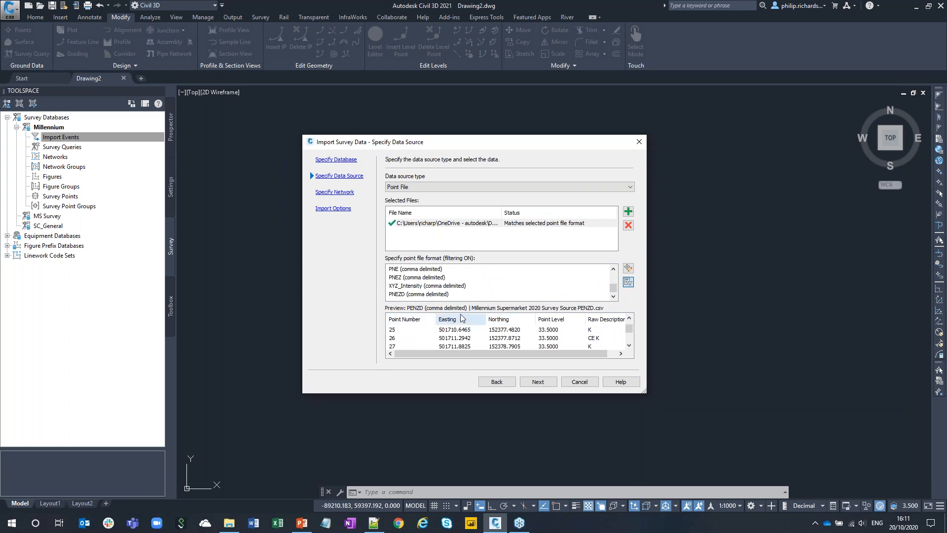
left_click(614, 269)
left_click(614, 269)
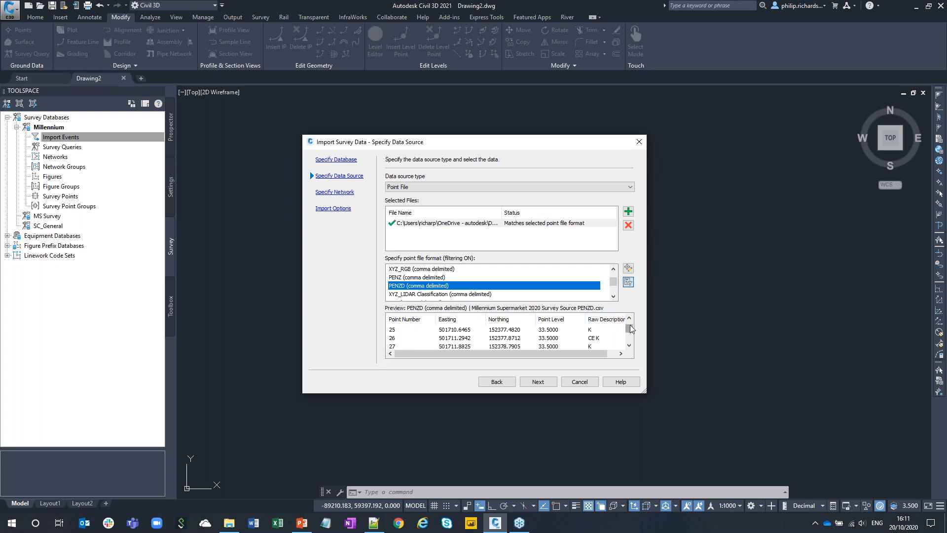
Accept the data source and create a survey network named Source for the import.
left_click(539, 383)
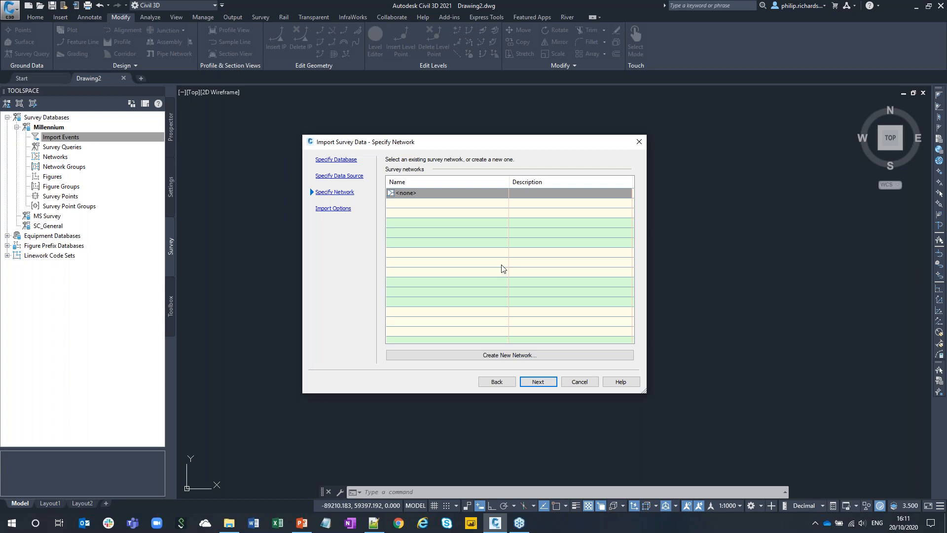
left_click(499, 354)
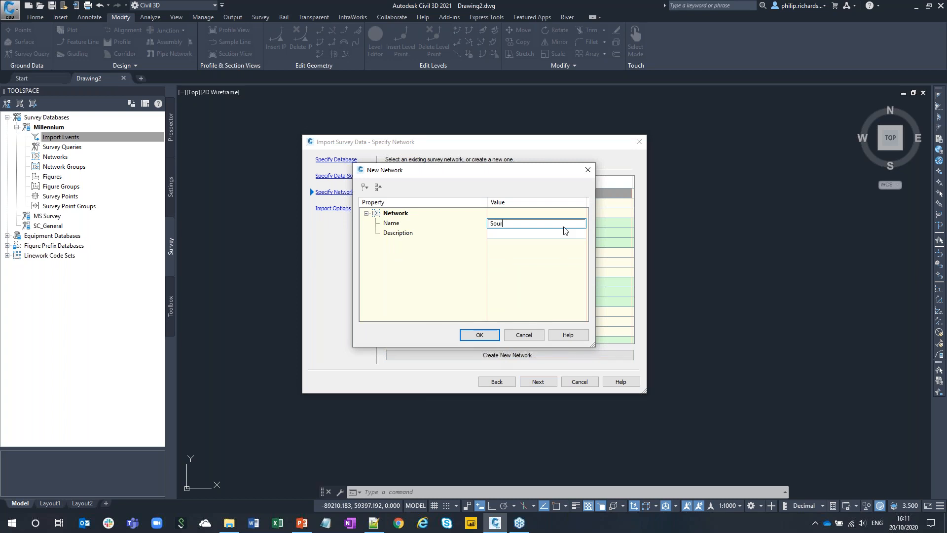
left_click(491, 335)
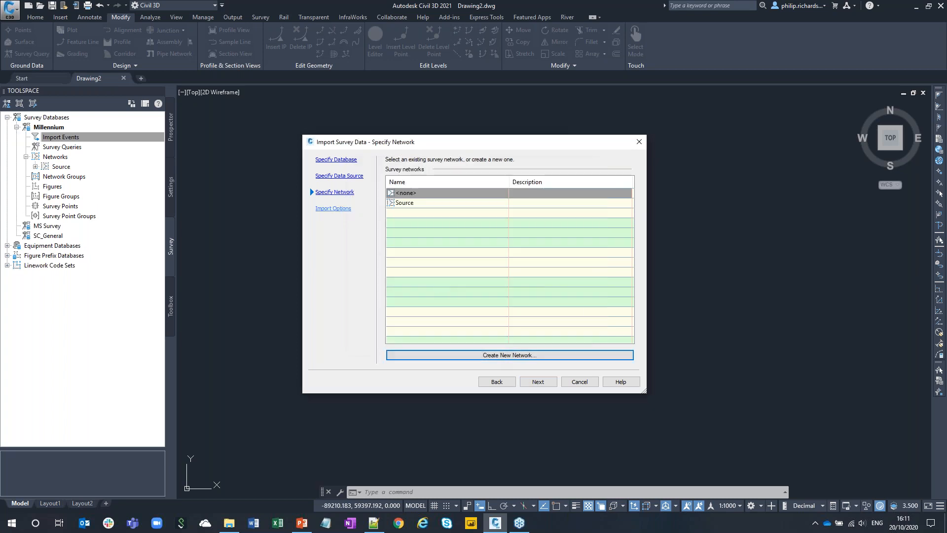
Import the point file into the Source network as non-control points, with linework processing during import turned off.
left_click(429, 204)
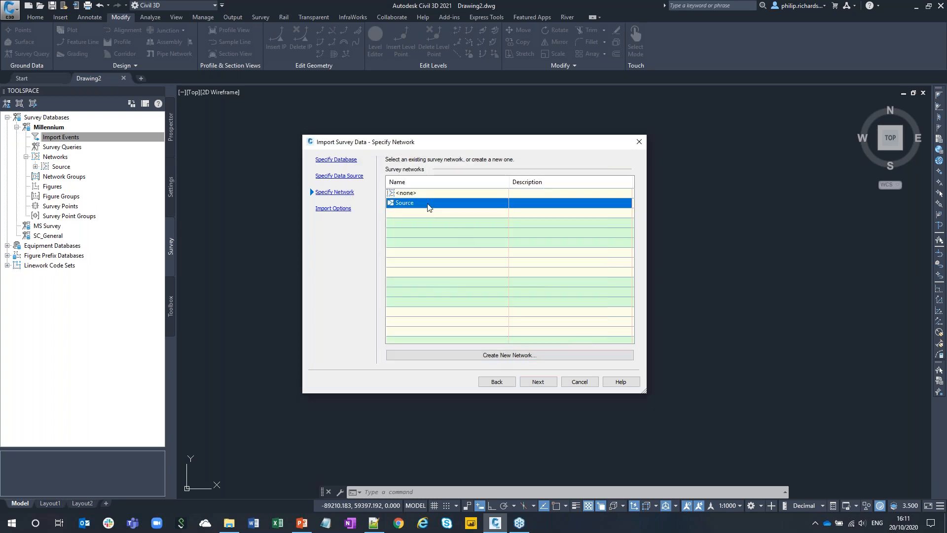
left_click(544, 385)
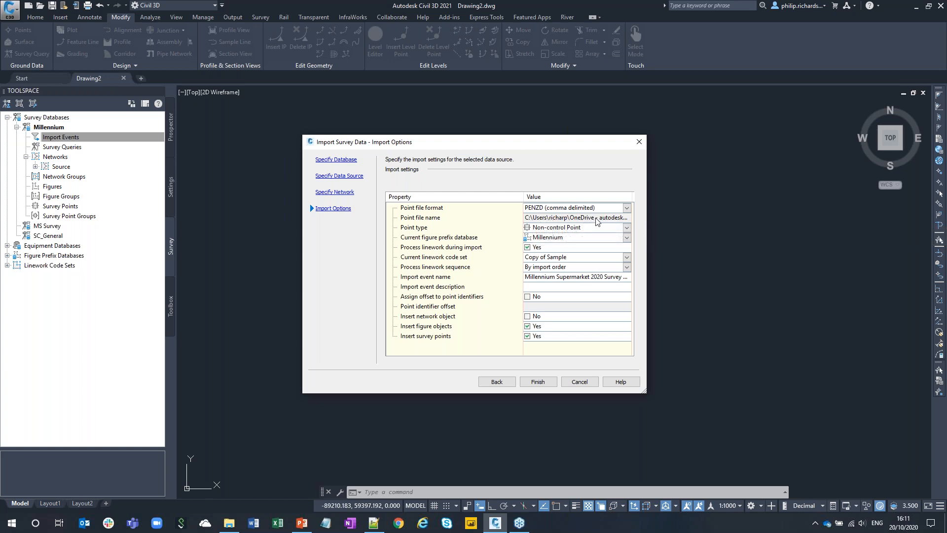
left_click(627, 228)
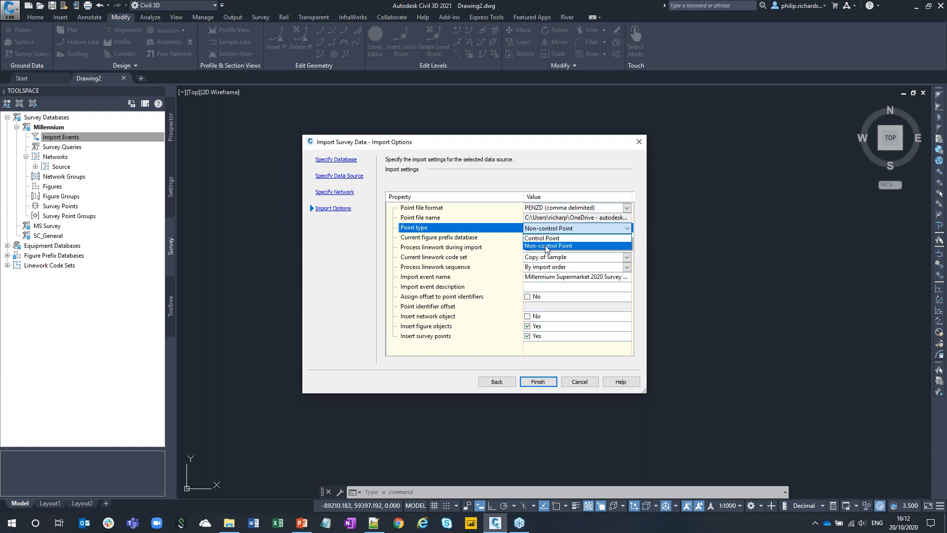
left_click(568, 246)
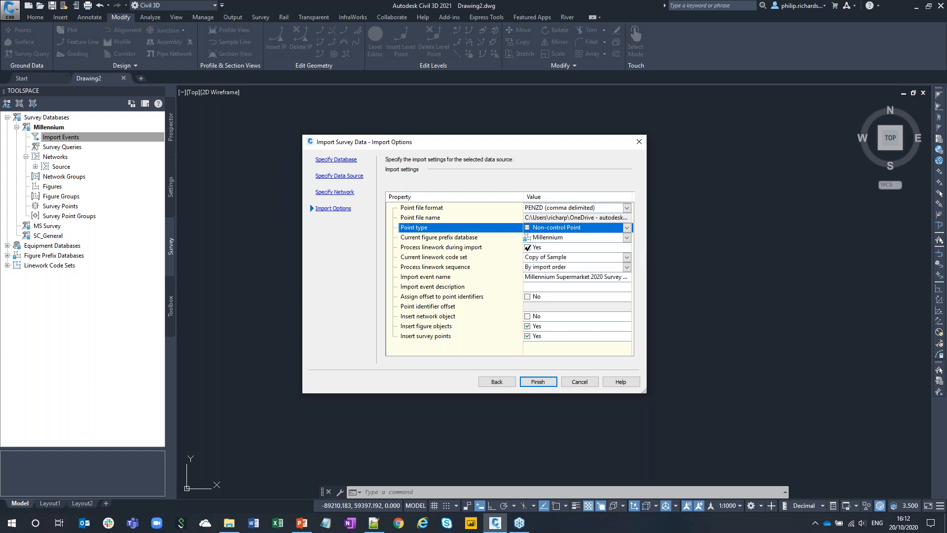
left_click(527, 247)
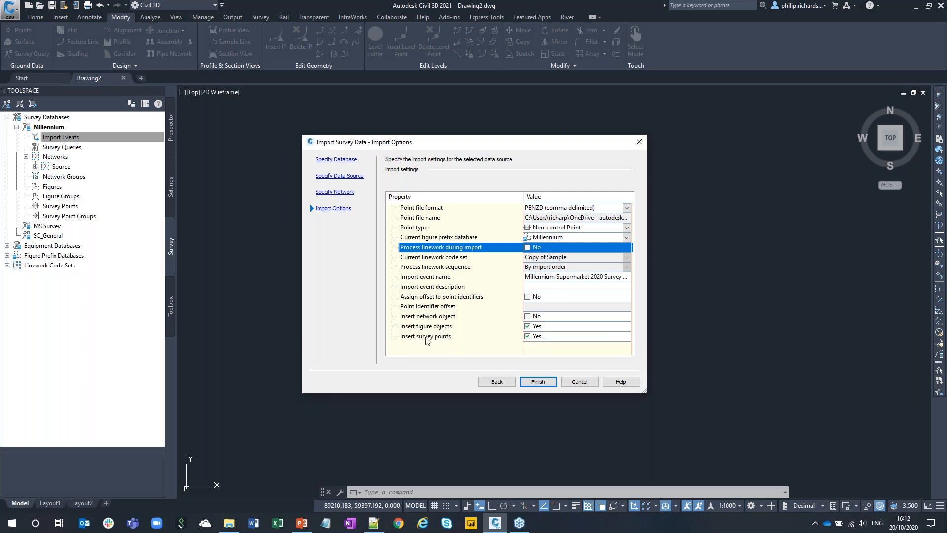
left_click(538, 383)
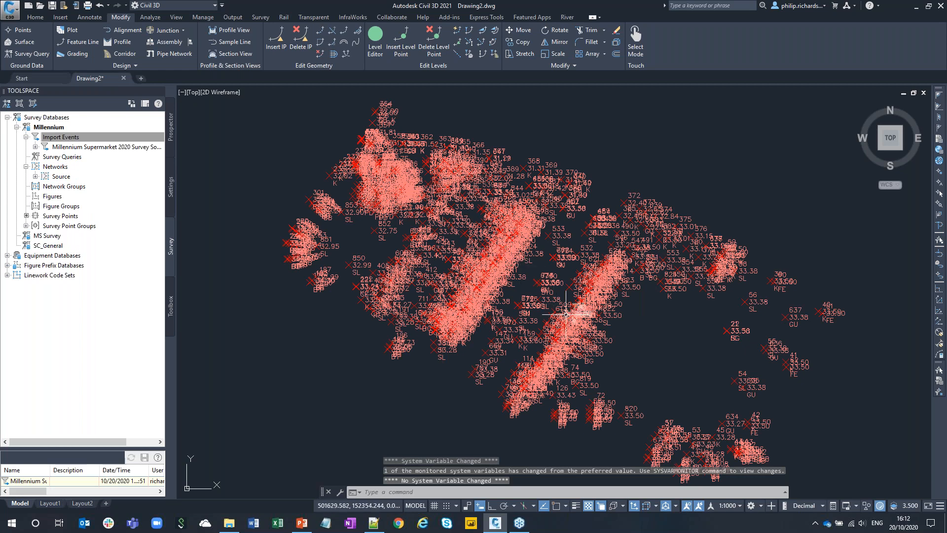
scroll(668, 312, "down", 2)
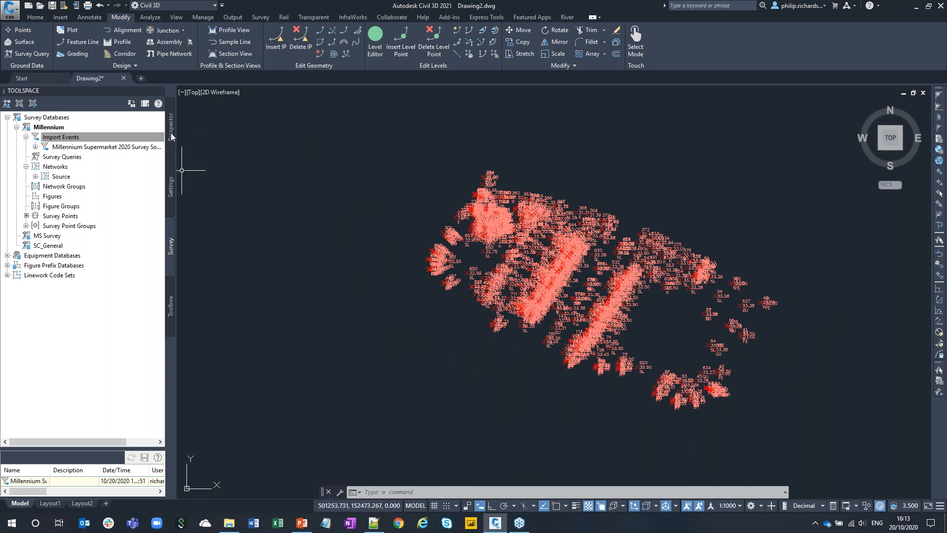
Open the drawing settings of Drawing2 and set the coordinate zone category to Great Britain.
left_click(172, 190)
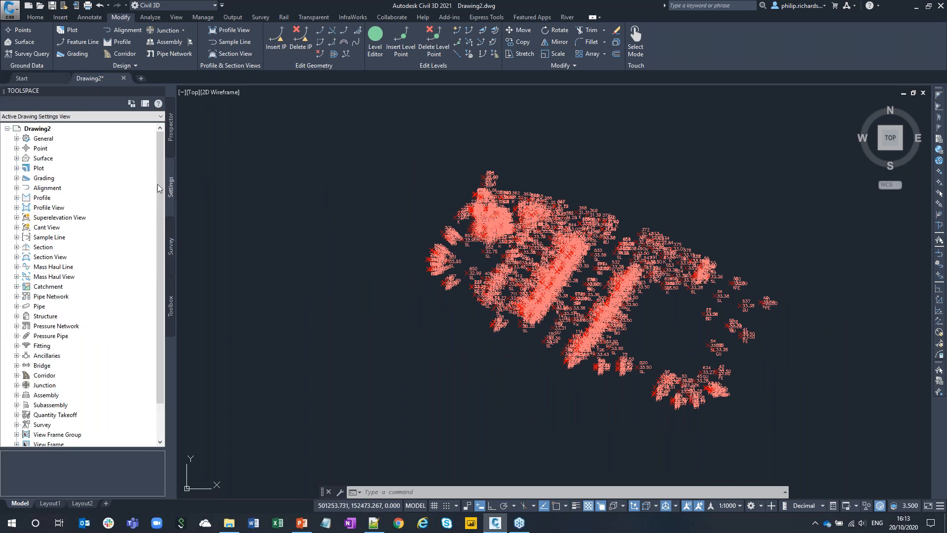
right_click(39, 131)
left_click(119, 134)
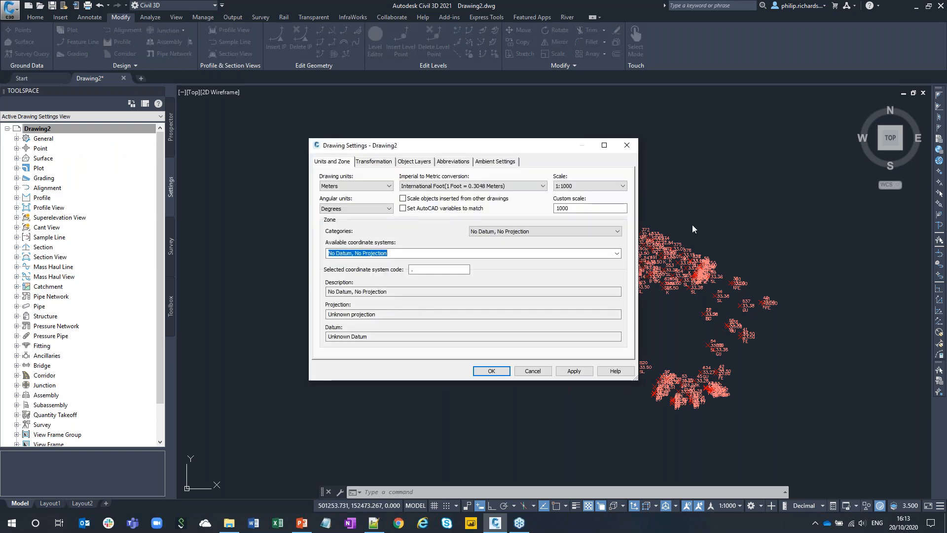
left_click(594, 231)
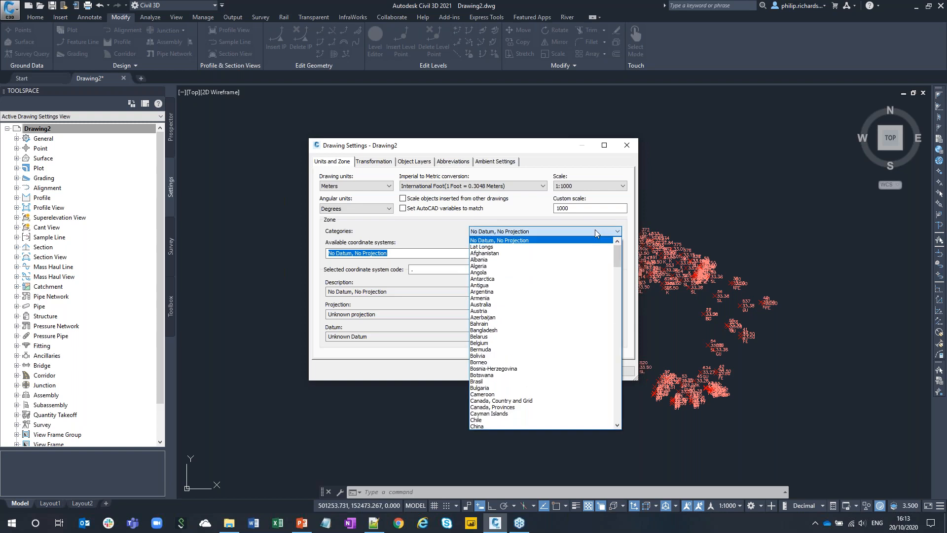
scroll(617, 262, "down", 2)
left_click_drag(616, 260, 616, 265)
key("g")
scroll(552, 332, "down", 2)
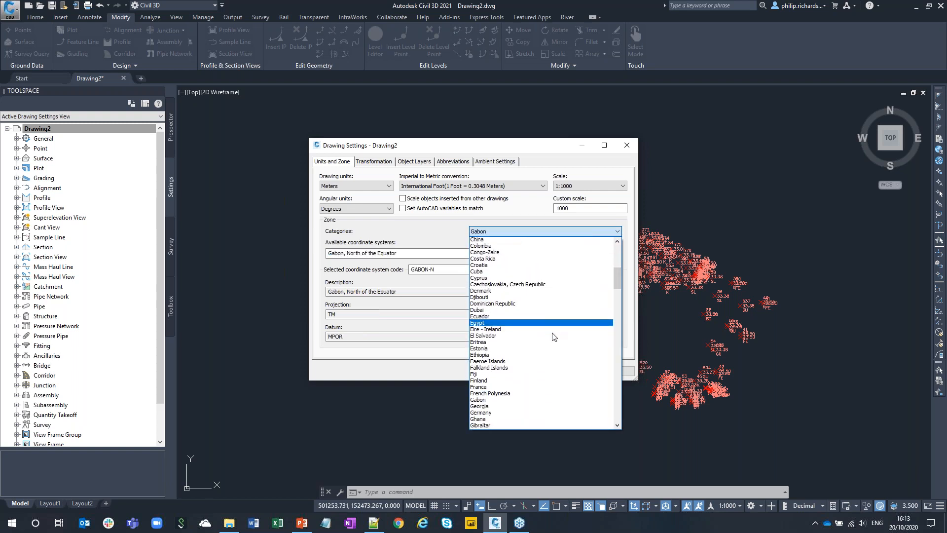
scroll(554, 335, "down", 2)
left_click(537, 399)
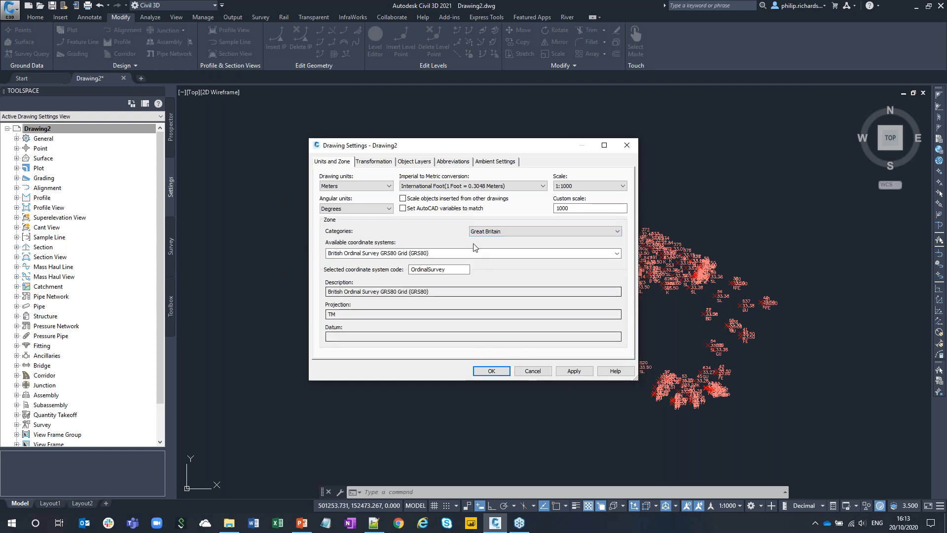
Assign the OSGB 1936 British National Grid coordinate system to the drawing and accept the settings.
left_click(616, 253)
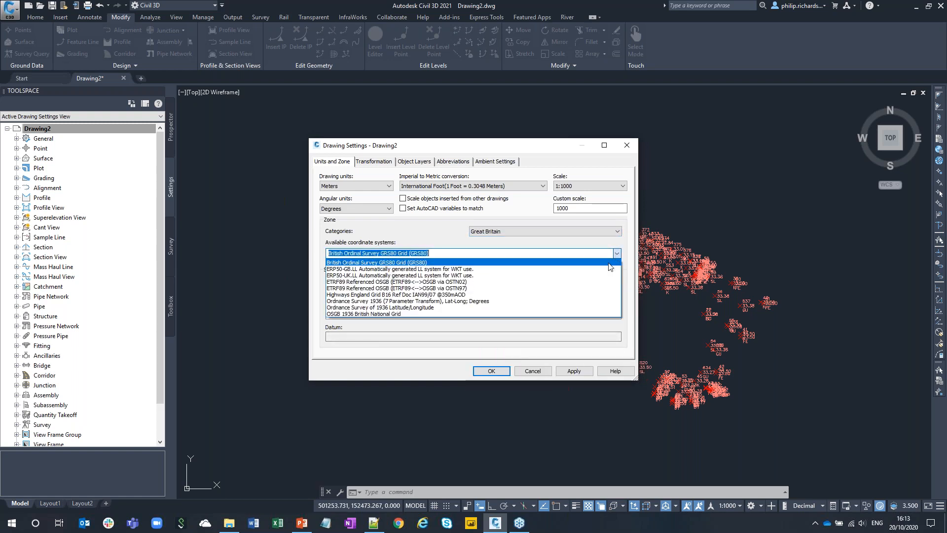
left_click(468, 312)
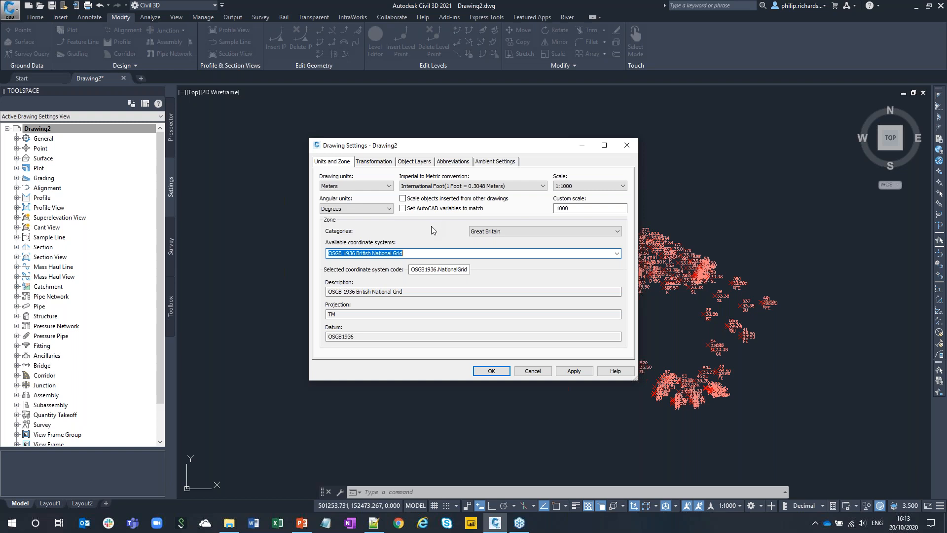
left_click(492, 371)
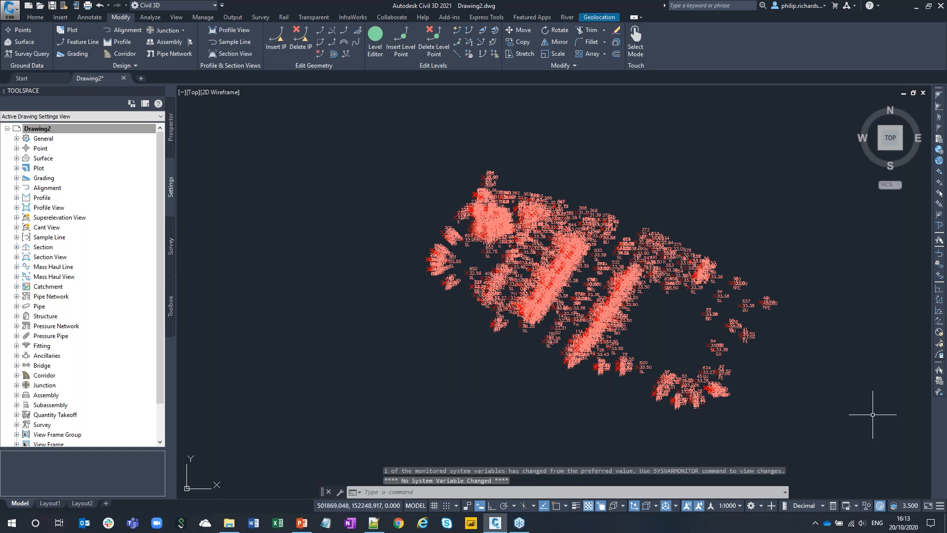
Set the drawing's annotation scale to 1:100 so the survey point labels shrink.
left_click(740, 507)
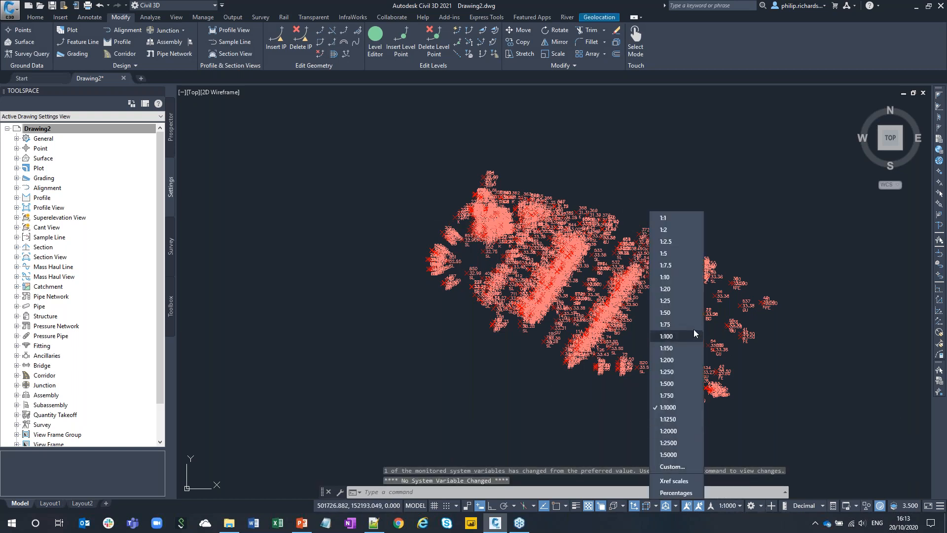
left_click(683, 334)
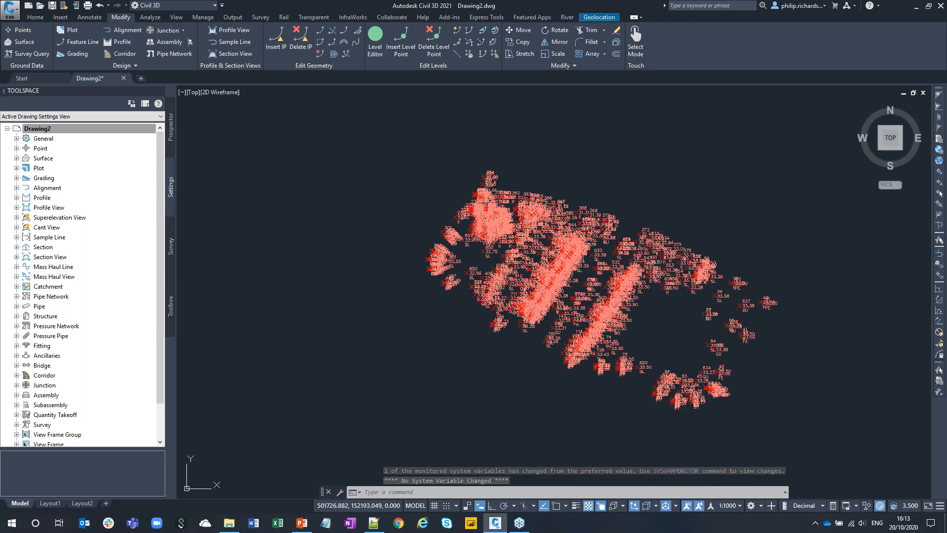
scroll(600, 296, "up", 3)
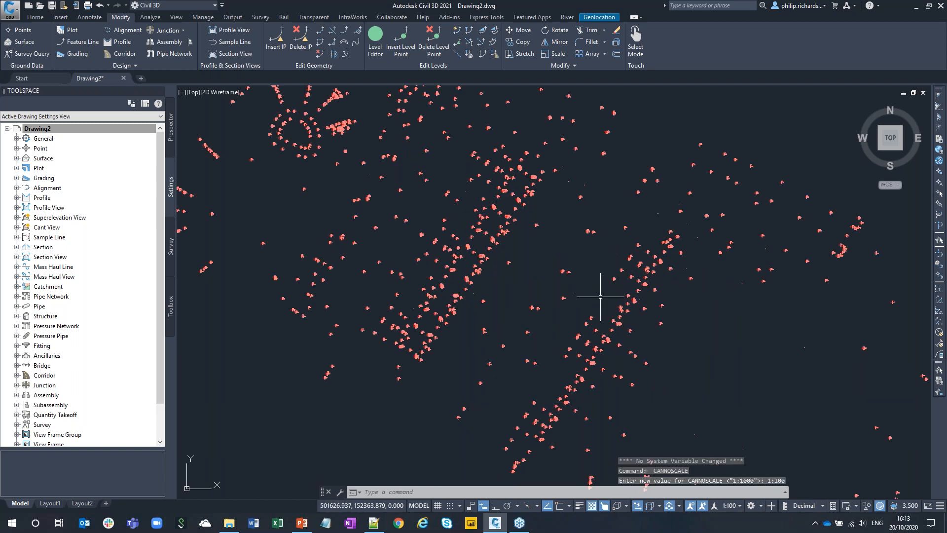
scroll(598, 249, "up", 3)
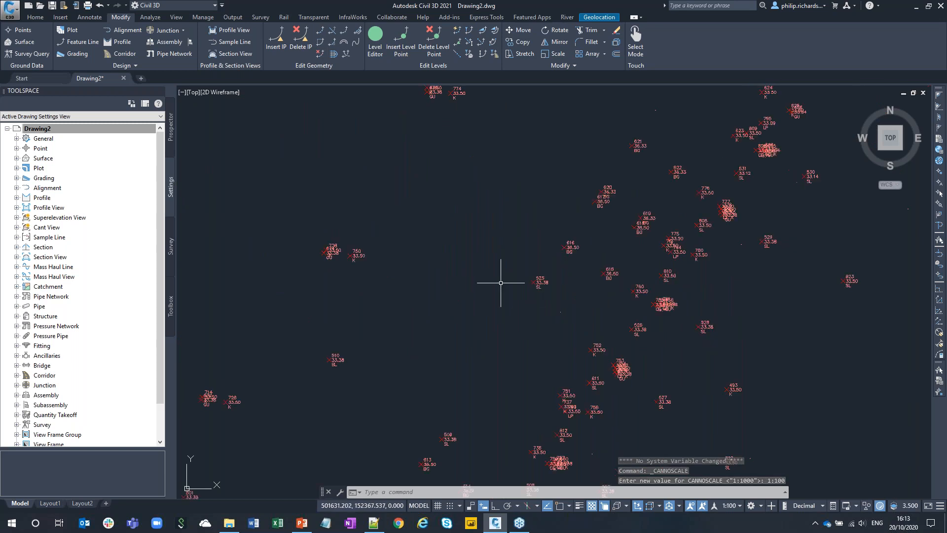
Select all points of the Millennium Supermarket 2020 Survey Source point group to check their extent, and clear the selection.
left_click(172, 126)
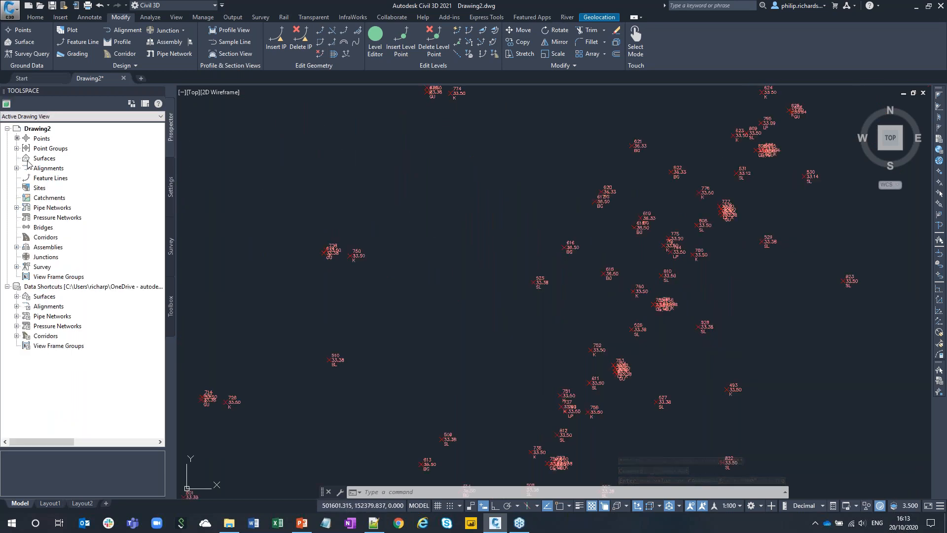
left_click(17, 148)
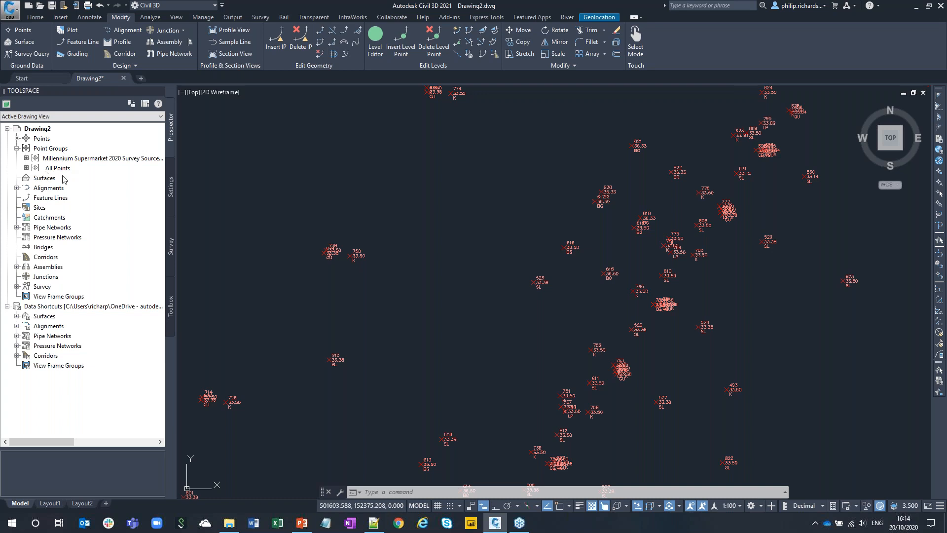
right_click(113, 163)
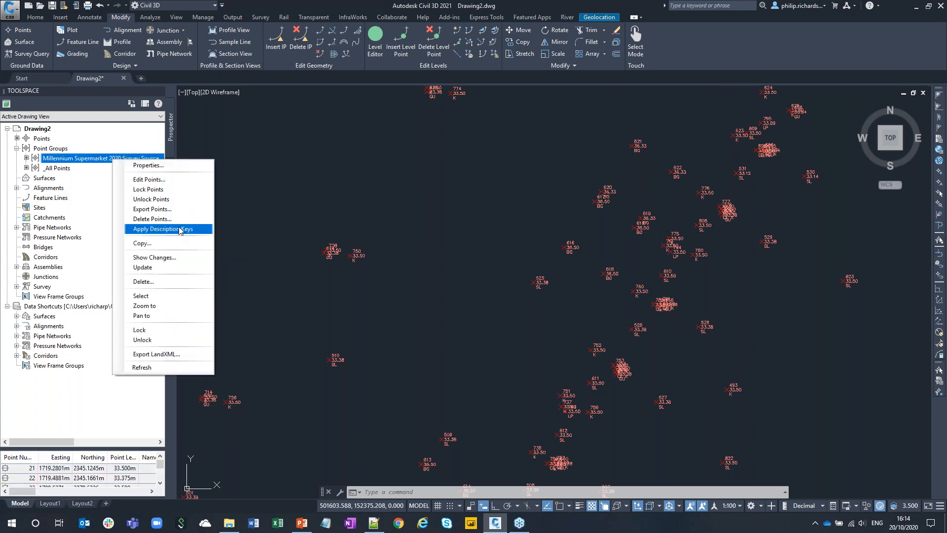
left_click(174, 297)
scroll(438, 282, "down", 5)
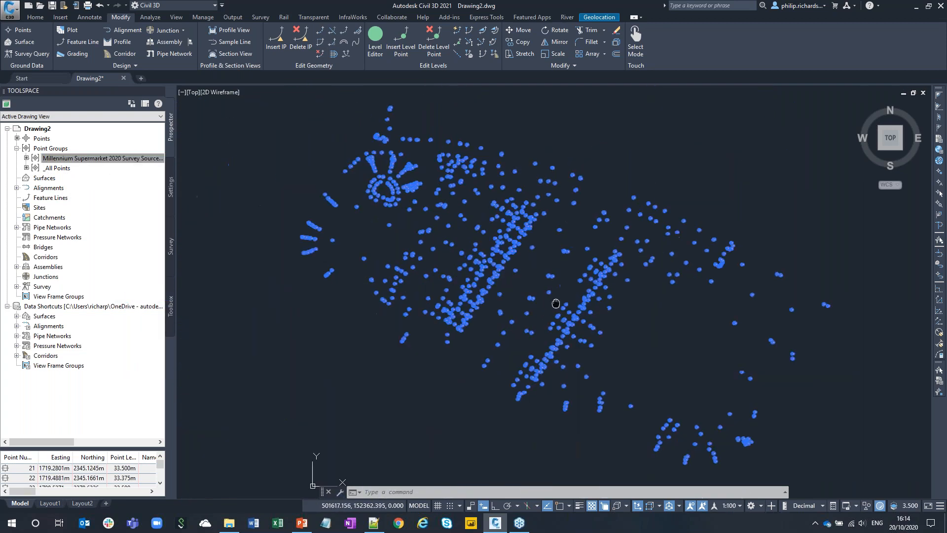
key("Escape")
key("Escape")
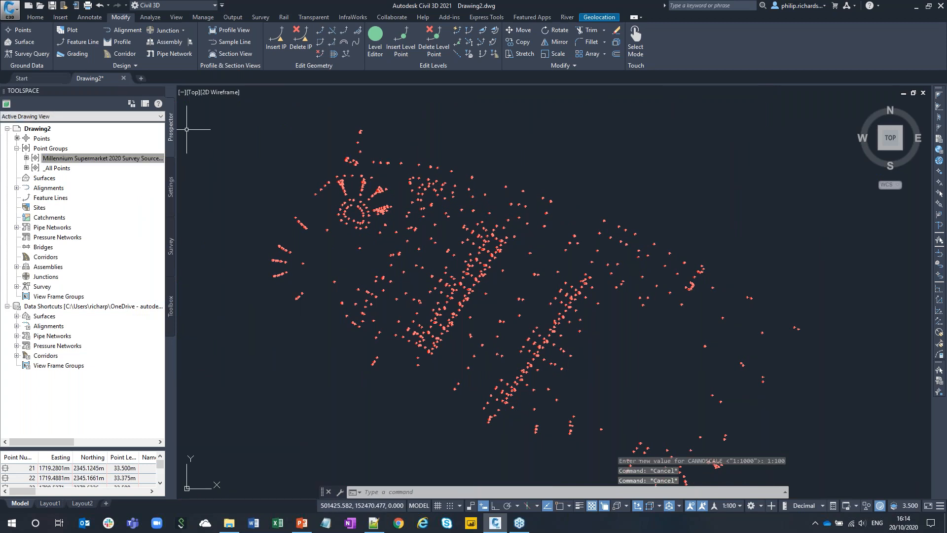
Create a triangulation surface named Temp with the Contours 2m and 10m (Background) style.
right_click(49, 178)
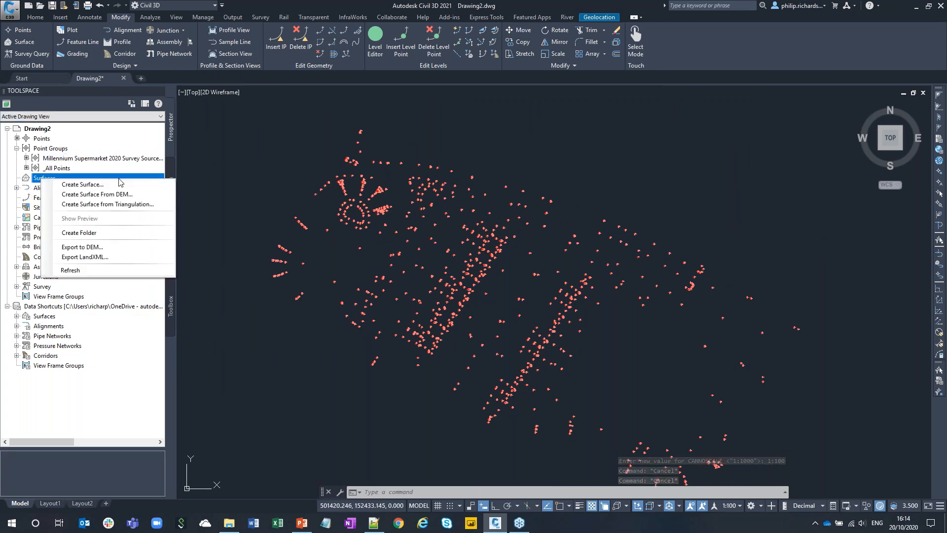
left_click(118, 186)
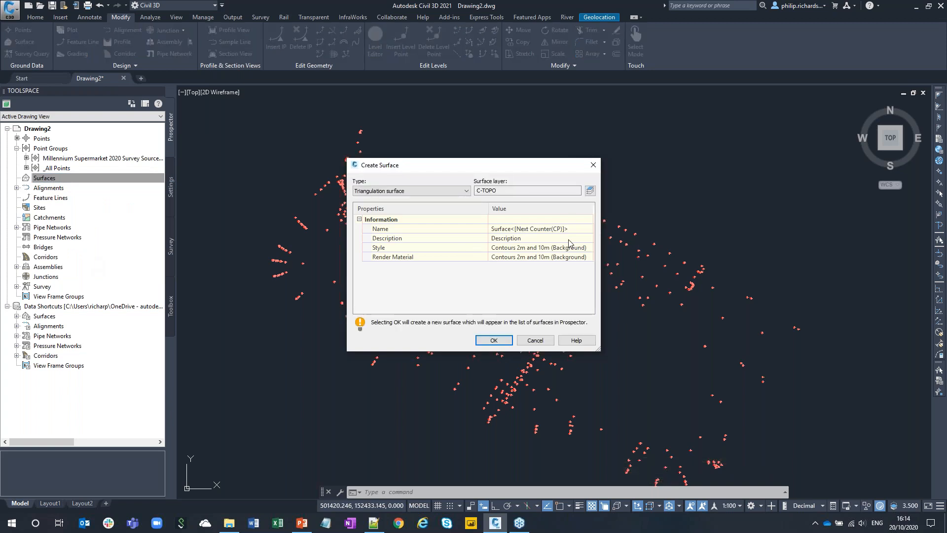
left_click(575, 229)
type("Temp")
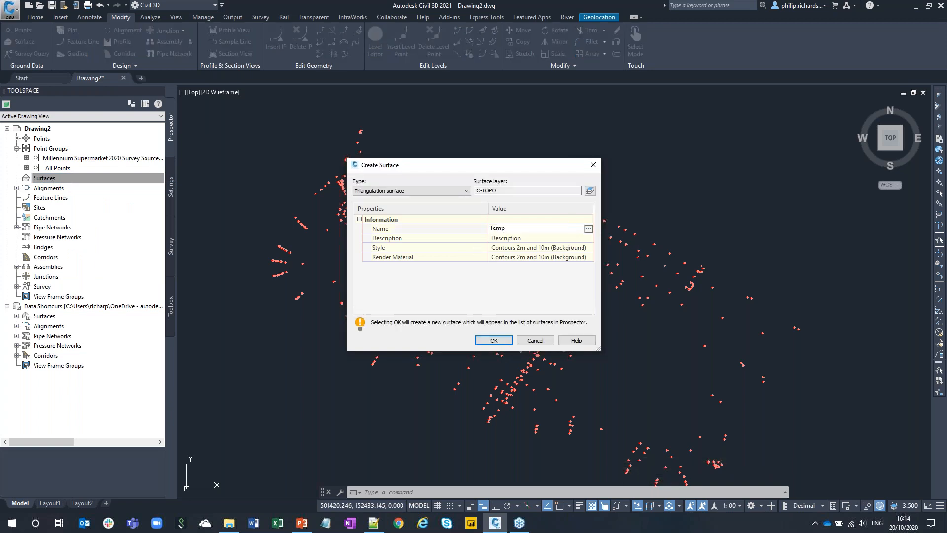
left_click(494, 341)
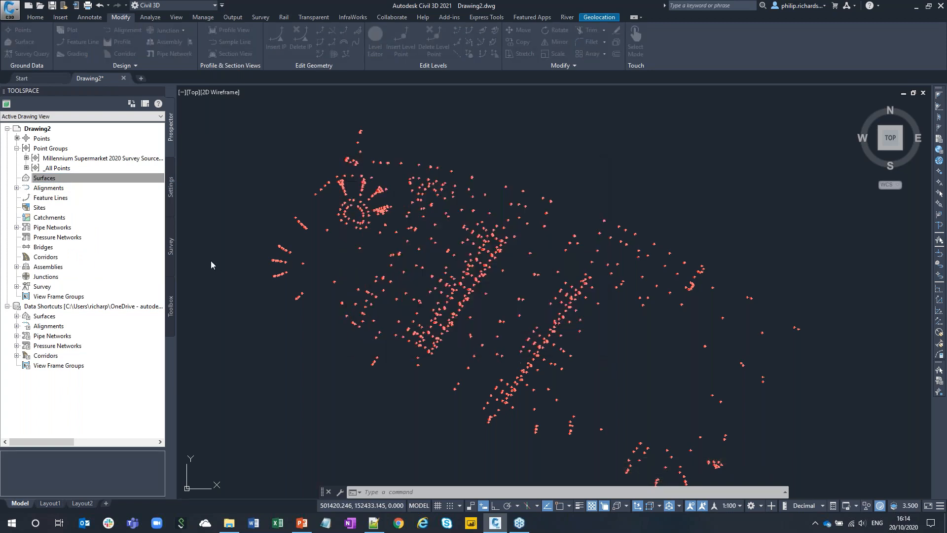
Add the Millennium Supermarket 2020 Survey Source point group to the definition of the Temp surface.
left_click(16, 178)
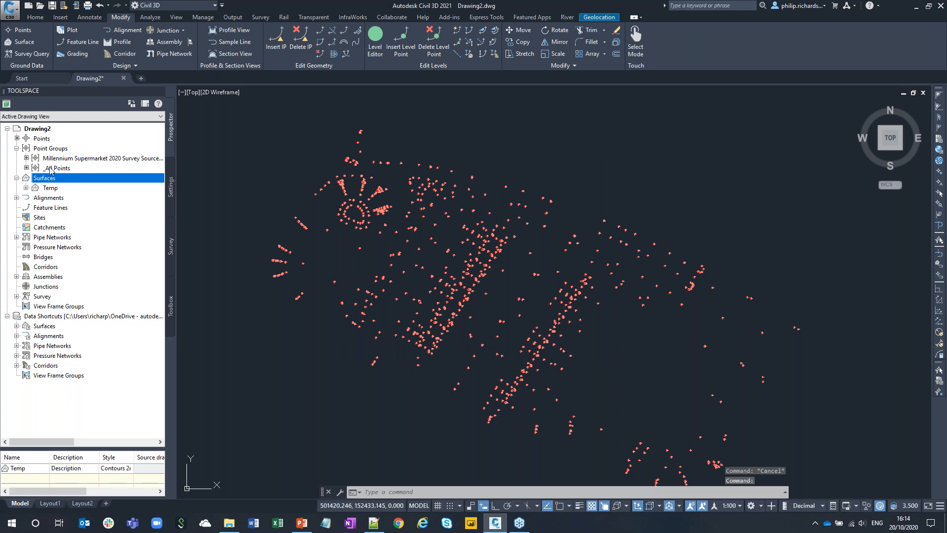
left_click(26, 188)
left_click(35, 217)
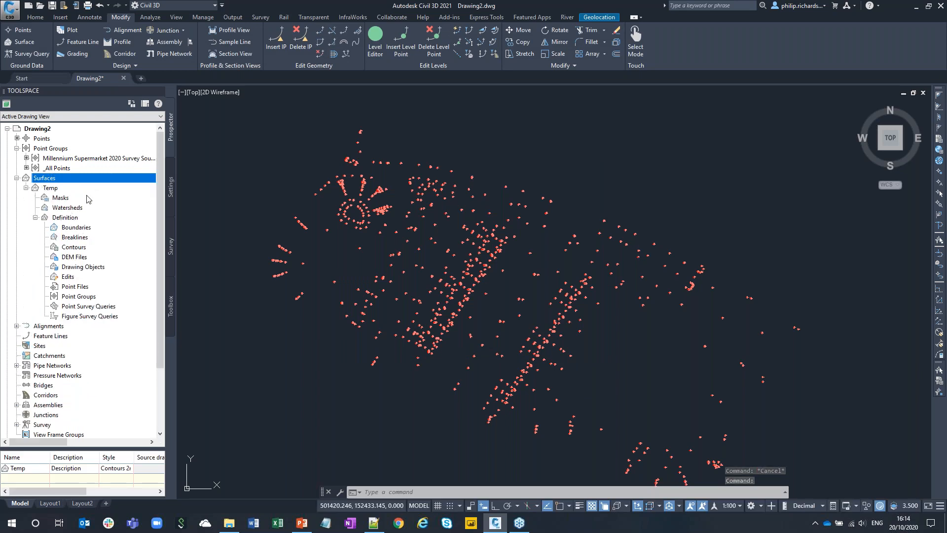
right_click(79, 297)
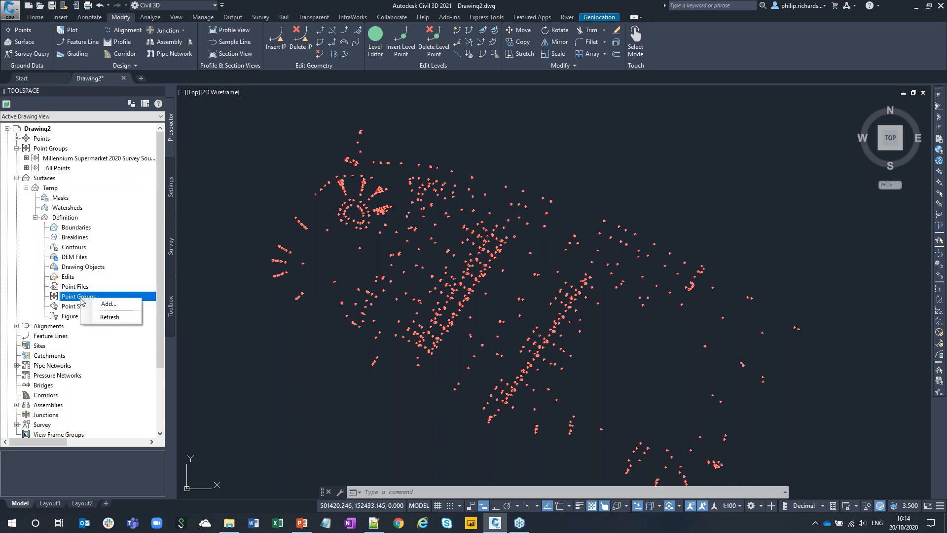
left_click(106, 304)
left_click(434, 244)
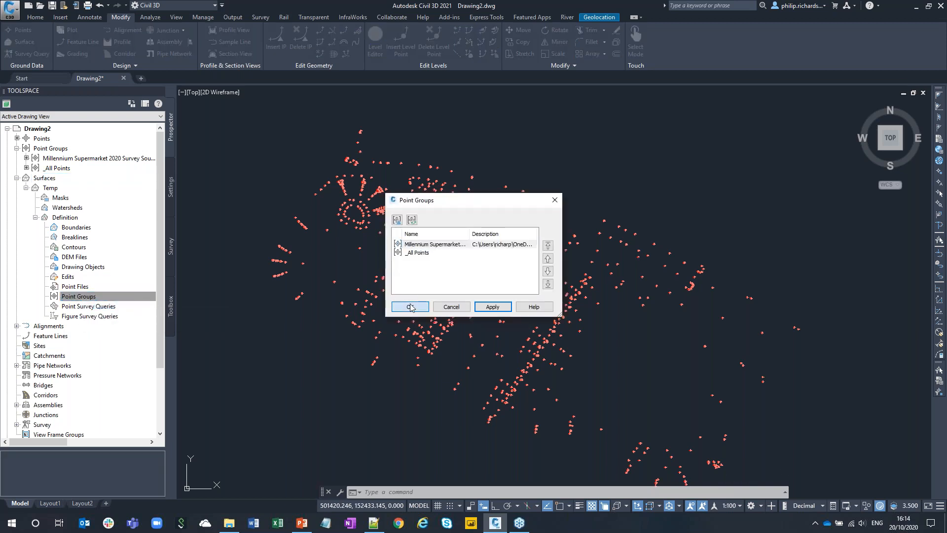
left_click(410, 307)
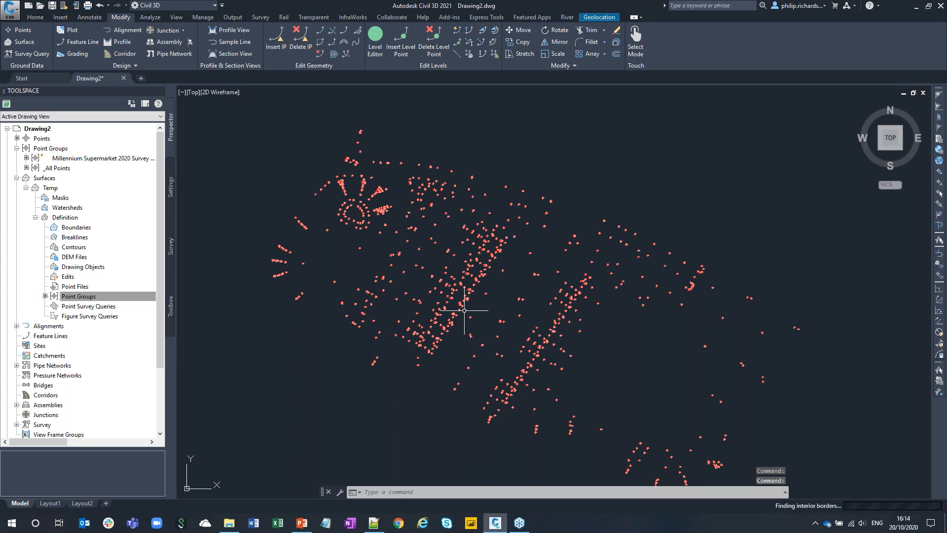
Change the Temp surface's style to Contours and Triangles in its surface properties.
right_click(51, 188)
left_click(86, 196)
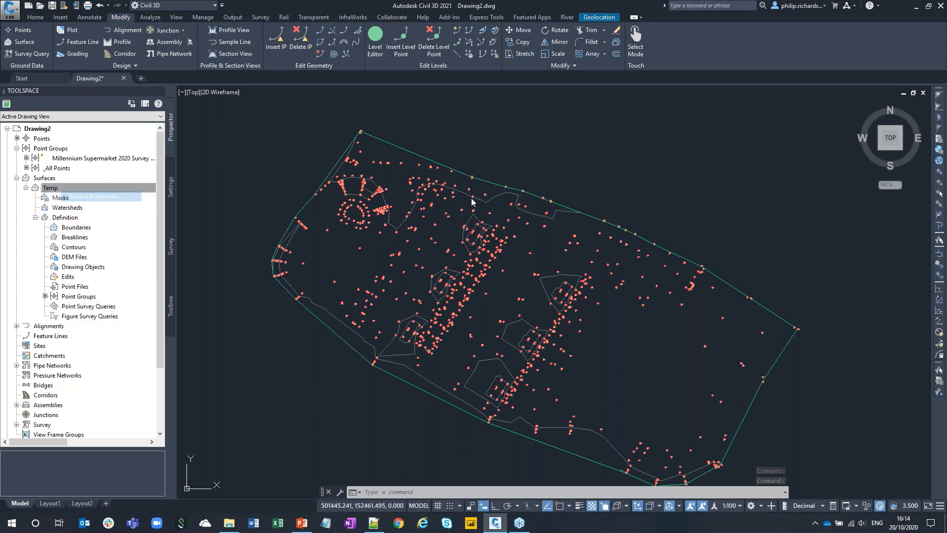
left_click(627, 228)
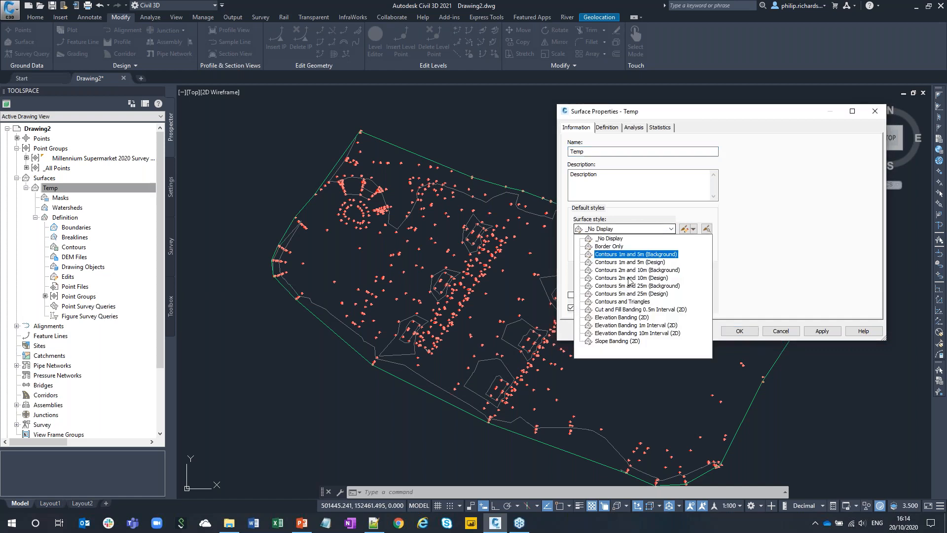
left_click(622, 301)
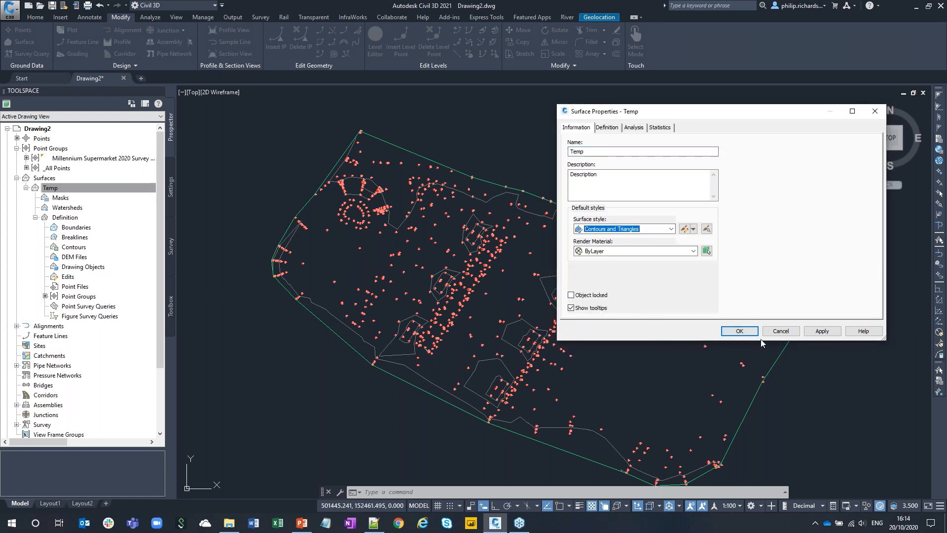
left_click(738, 331)
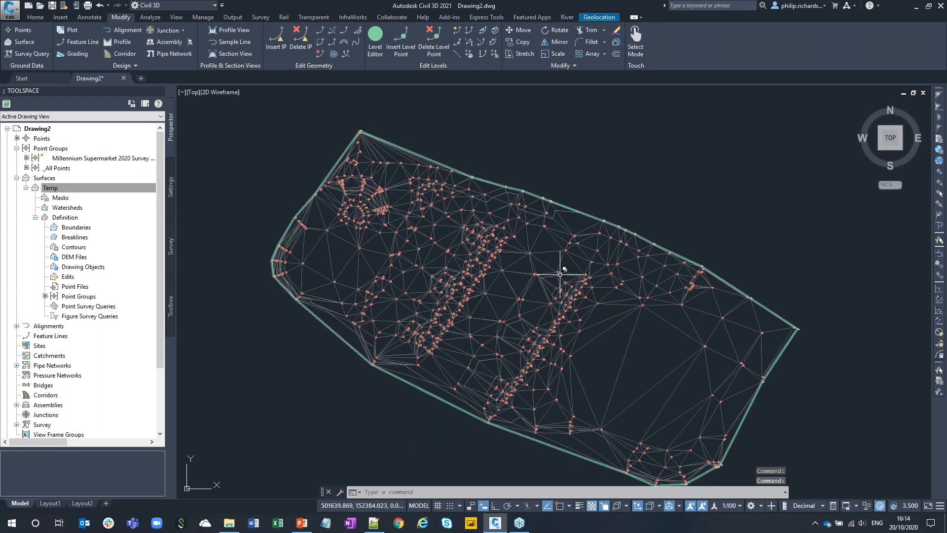
Examine the Temp surface in 3D in the Object Viewer, inspecting its mounds and the spike below the edge, and close the viewer.
left_click(620, 347)
right_click(627, 346)
left_click(642, 484)
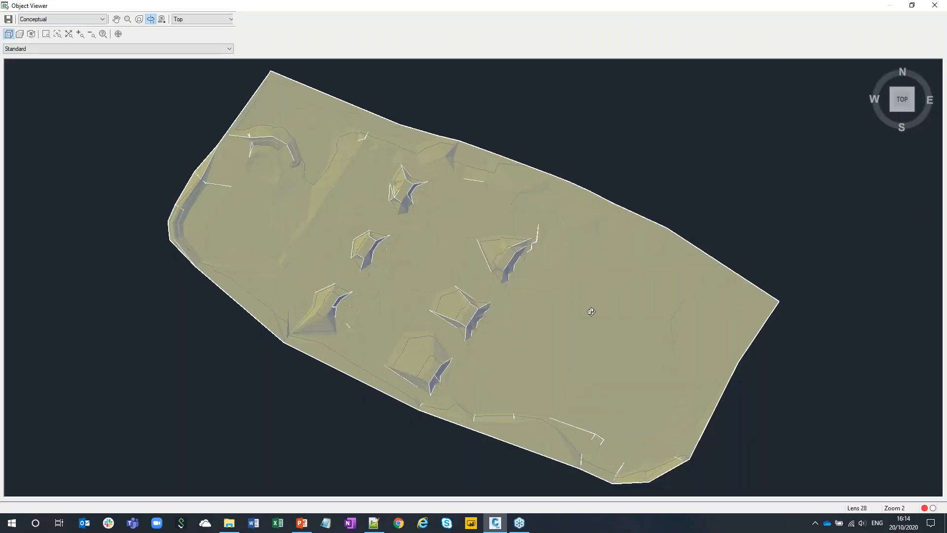
left_click_drag(461, 365, 339, 287)
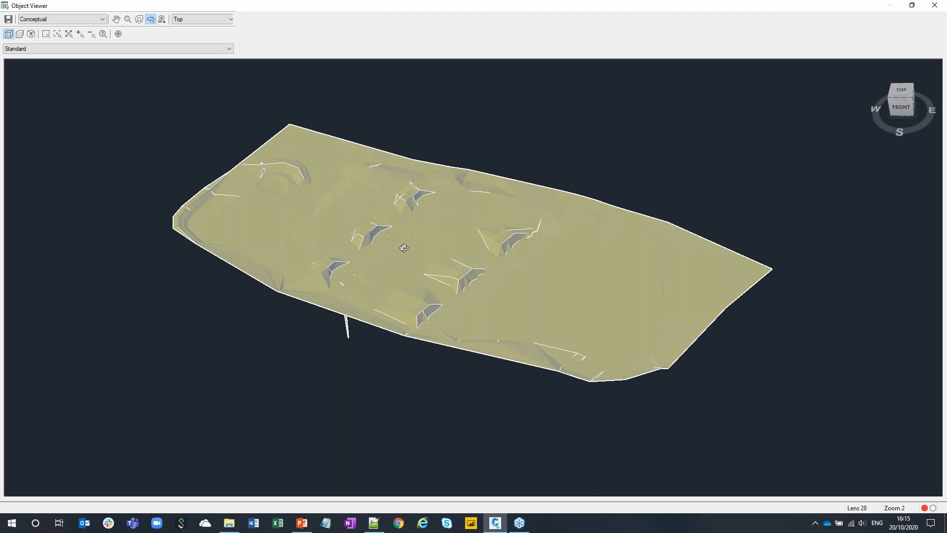
left_click_drag(464, 319, 409, 239)
scroll(408, 240, "up", 7)
middle_click_drag(390, 285, 580, 351)
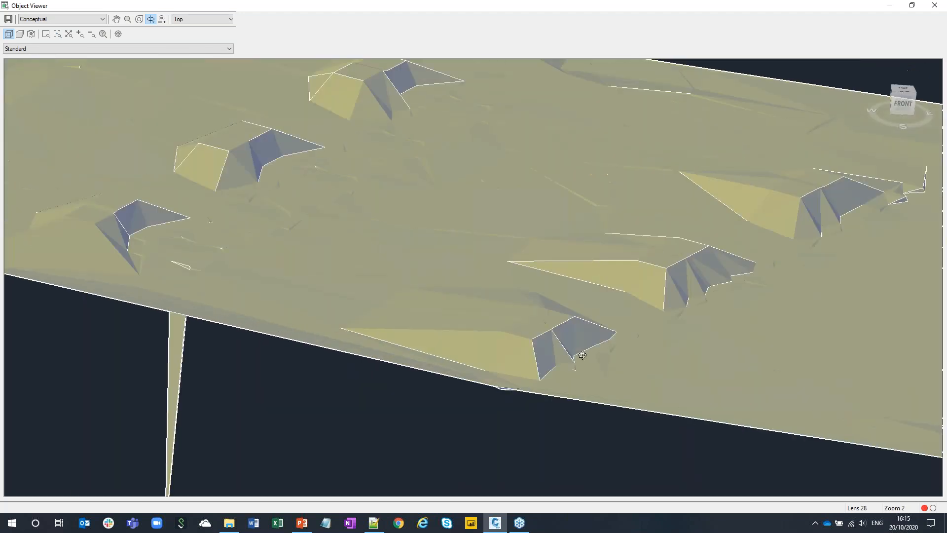
scroll(580, 351, "down", 3)
left_click_drag(665, 286, 641, 254)
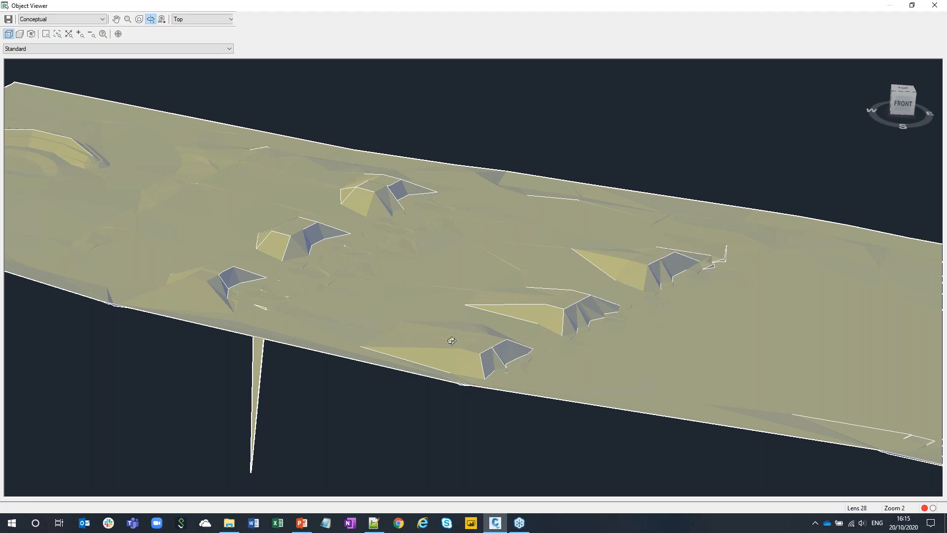
left_click_drag(448, 331, 325, 429)
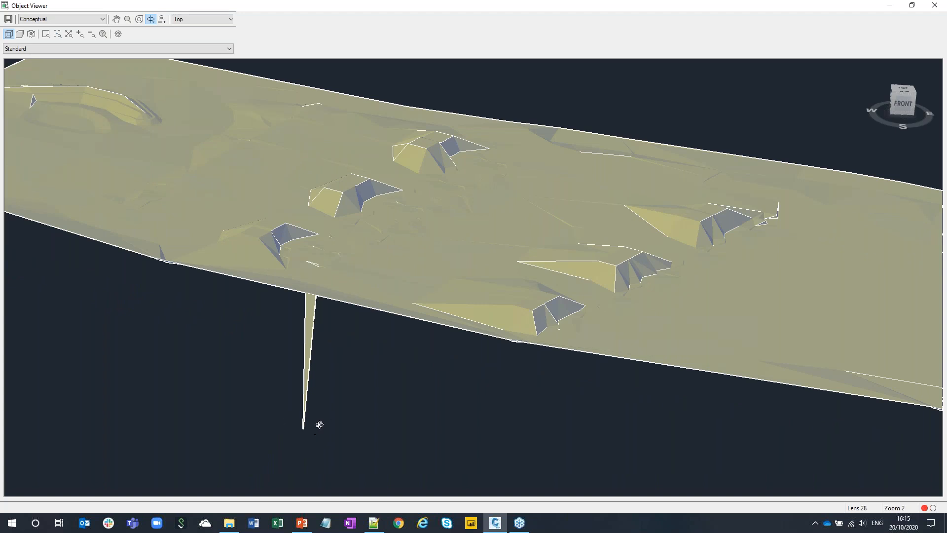
left_click_drag(489, 325, 434, 233)
right_click(441, 236)
left_click(474, 242)
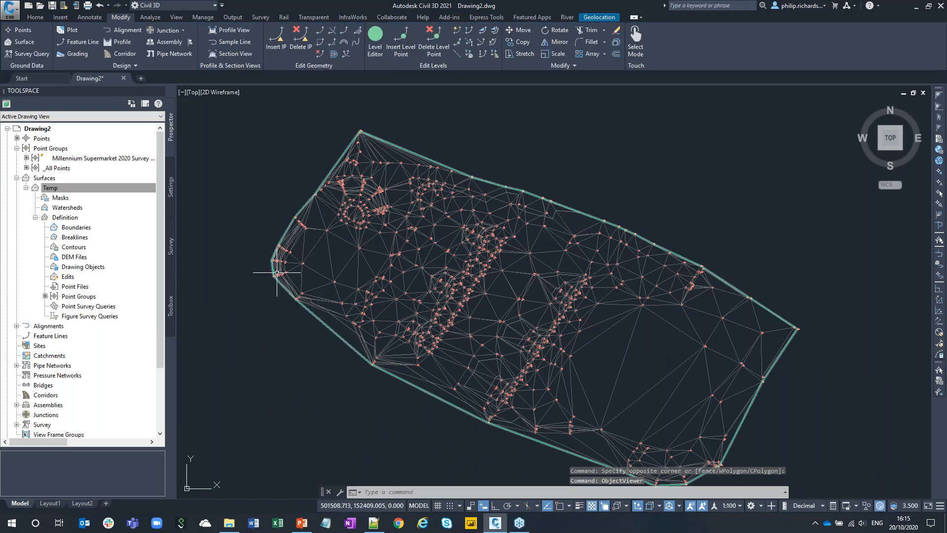
Process the linework of the Millennium Supermarket 2020 import event with the Millennium figure prefixes and Copy of Sample code set, inserting figures and survey points.
left_click(171, 246)
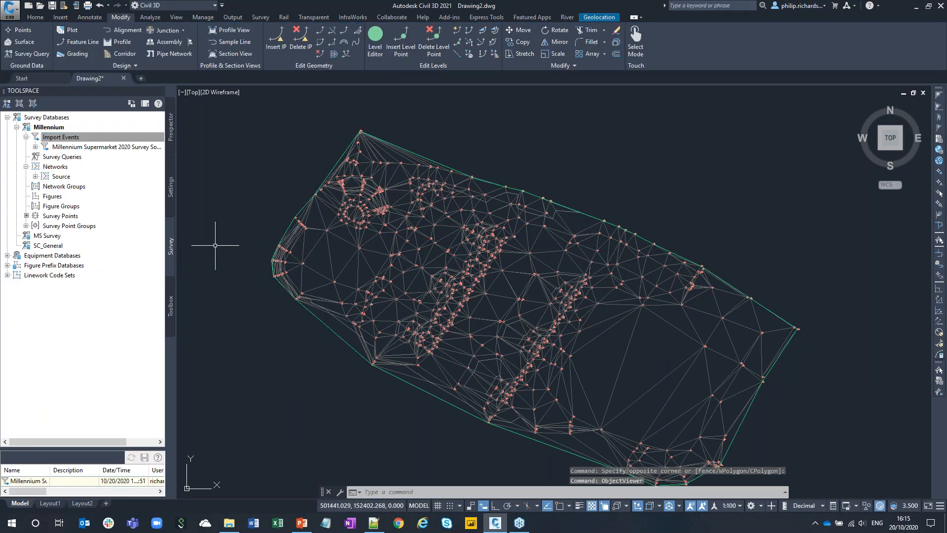
left_click(105, 139)
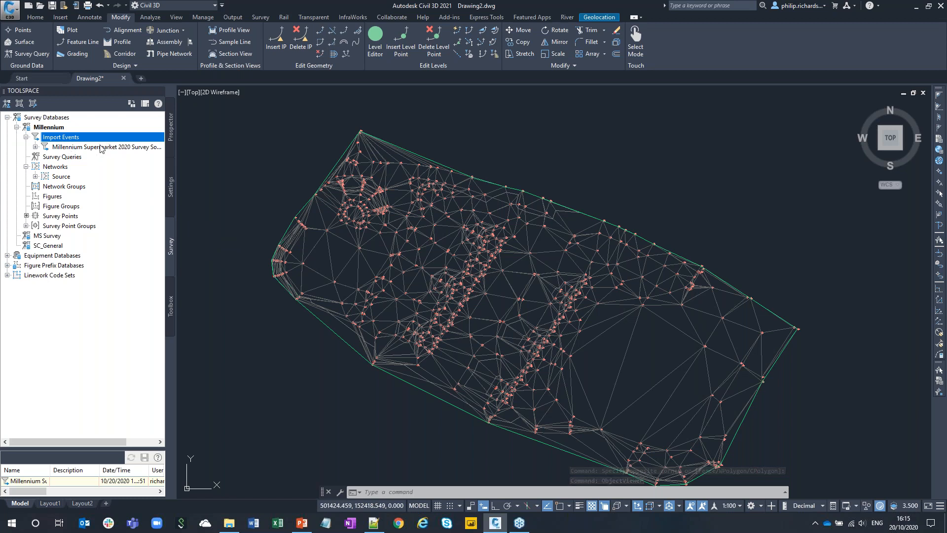
right_click(101, 149)
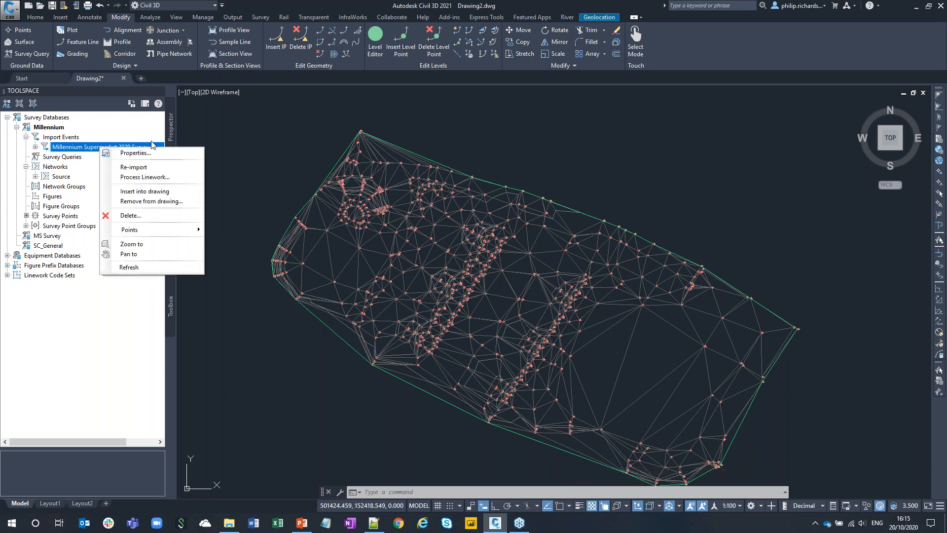
left_click(148, 178)
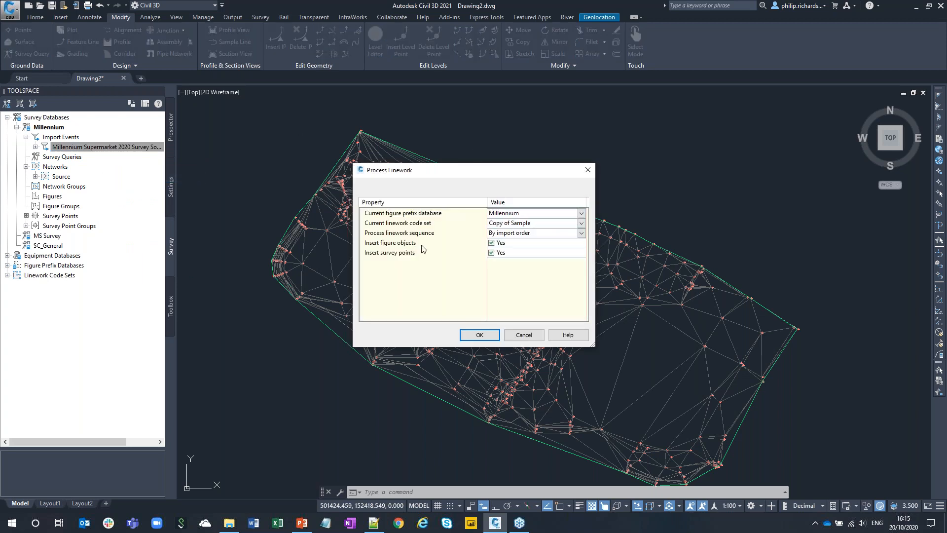
left_click(482, 337)
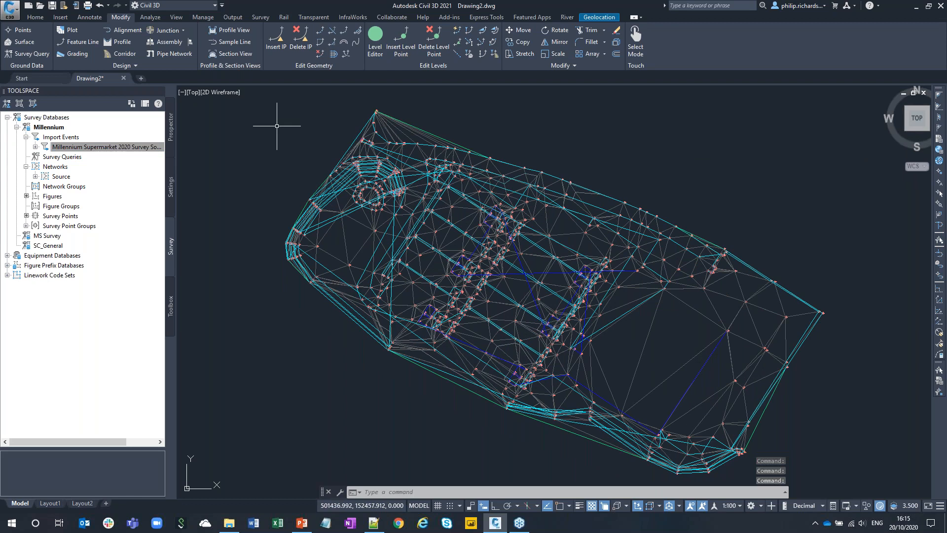
Change the Temp surface's style to Contours 1m and 5m (Design).
left_click(170, 127)
right_click(66, 191)
left_click(101, 195)
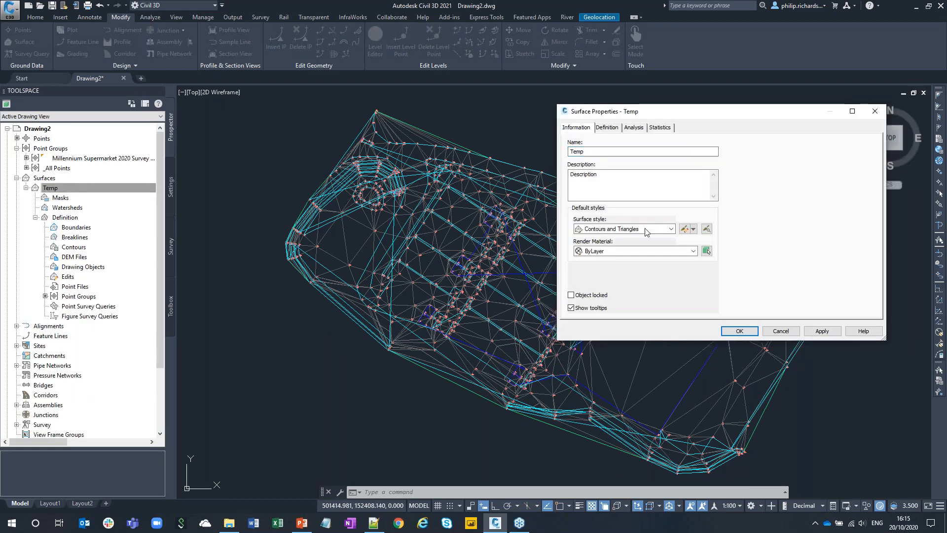
left_click(646, 232)
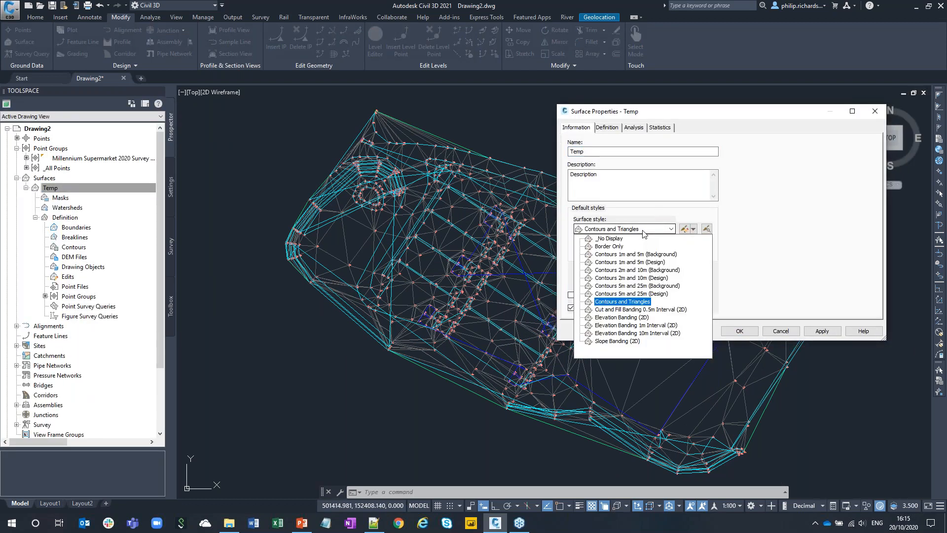
left_click(628, 262)
left_click(740, 331)
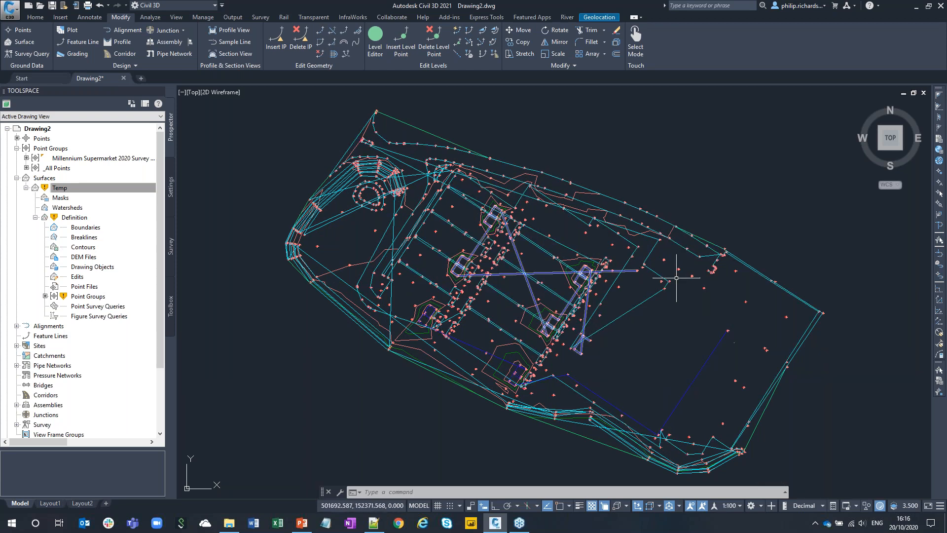
Examine the processed survey figures across the site, checking how the linework connects around the parking rows, kerbs and outer boundary.
scroll(676, 278, "up", 5)
scroll(690, 349, "down", 3)
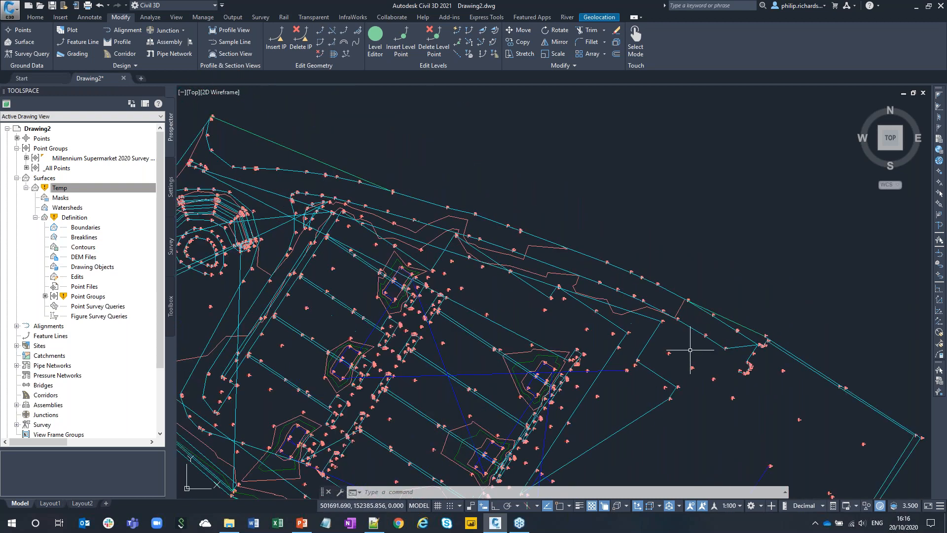
middle_click_drag(305, 232, 445, 213)
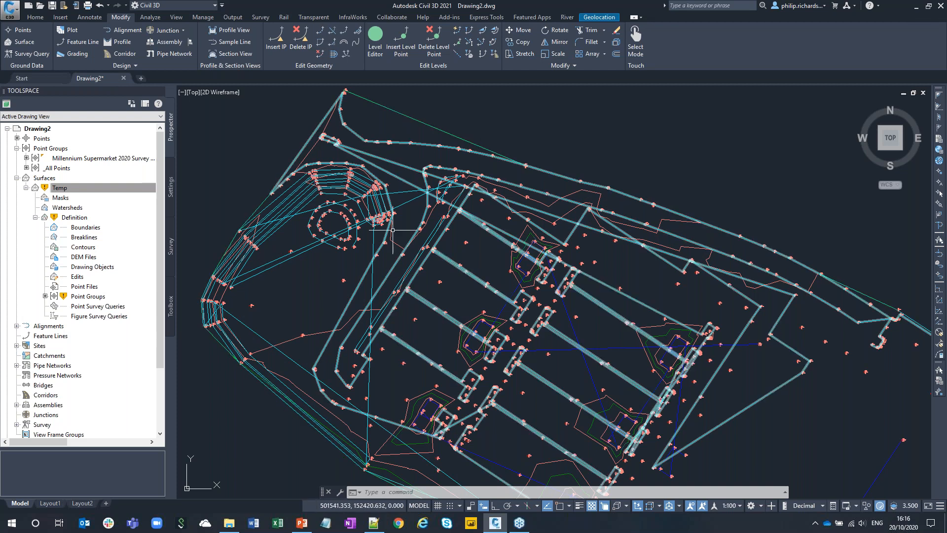
middle_click_drag(428, 428, 413, 290)
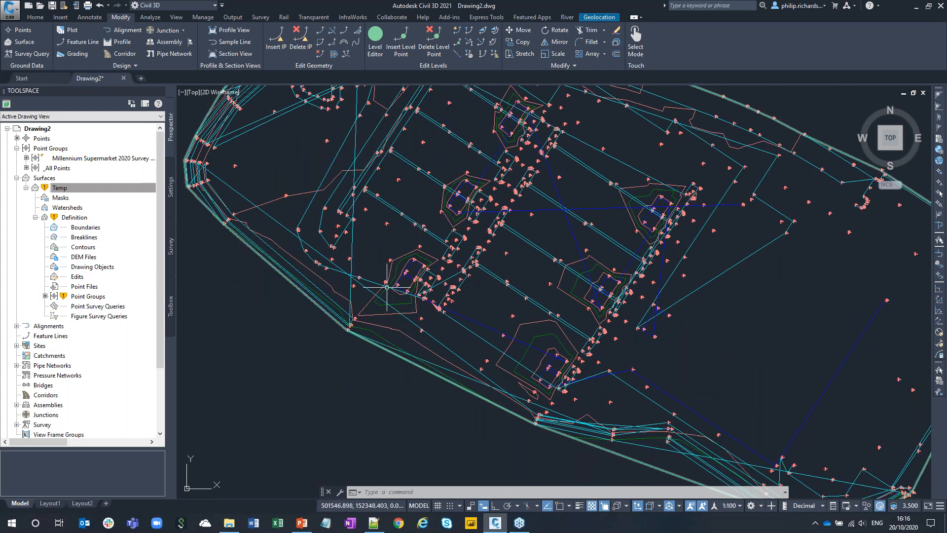
scroll(557, 368, "down", 2)
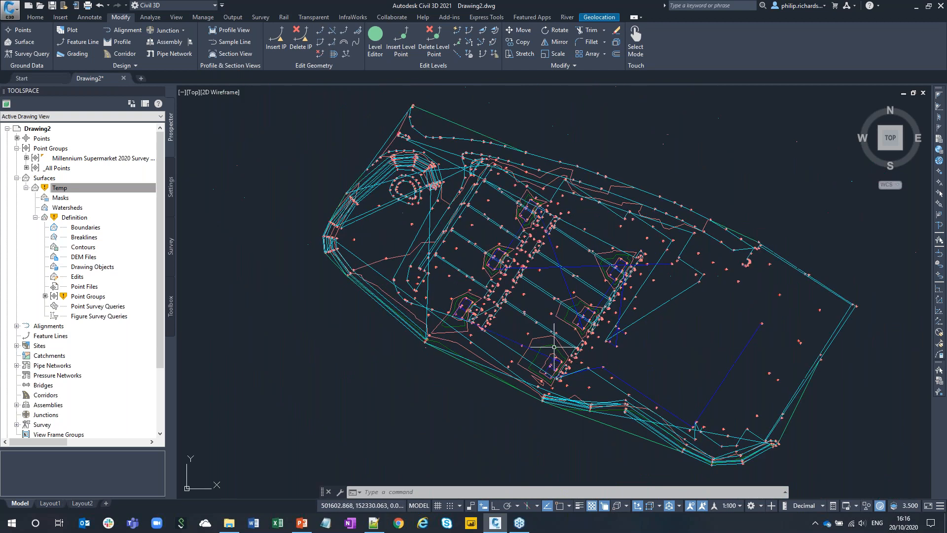
middle_click_drag(553, 345, 476, 316)
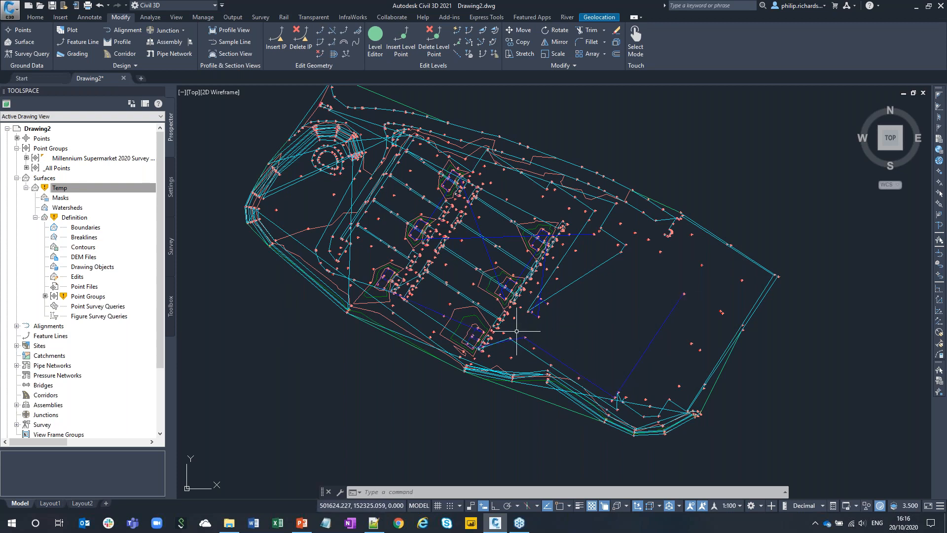
mouse_move(689, 294)
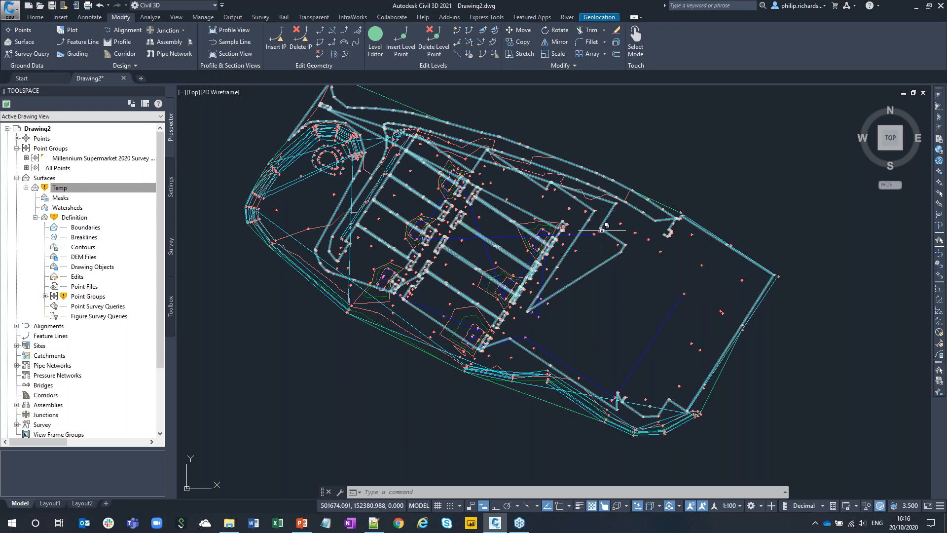
middle_click_drag(584, 317, 607, 336)
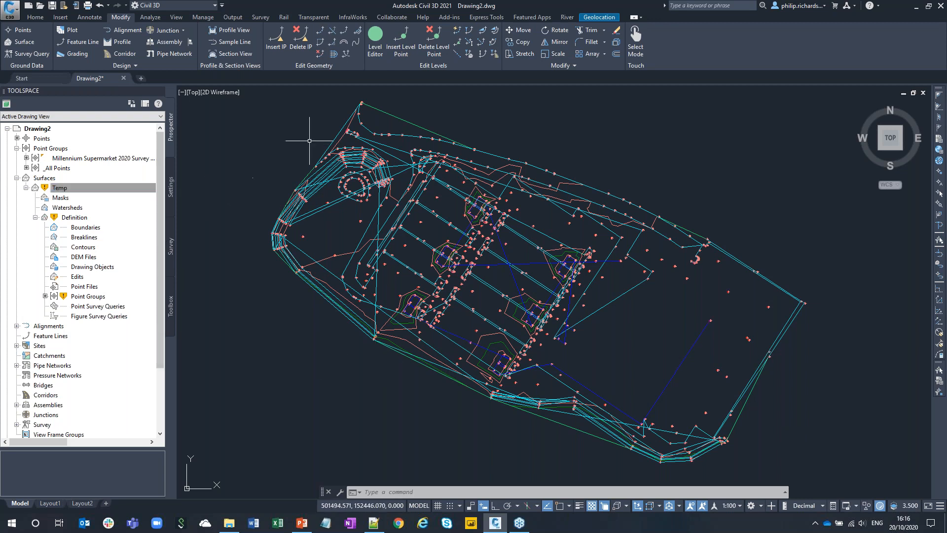
Create a new drawing and open its drawing settings for units and zone.
left_click(141, 78)
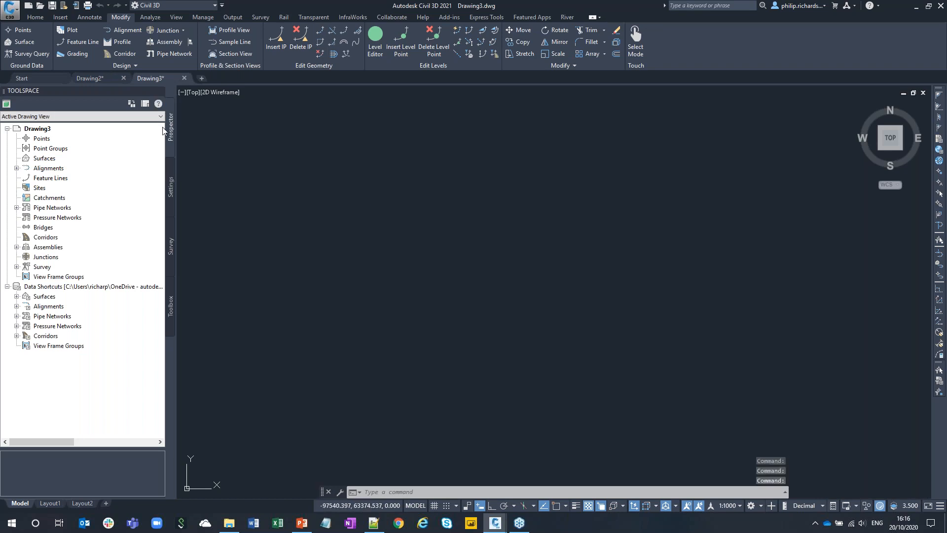
left_click(170, 187)
right_click(43, 132)
left_click(94, 134)
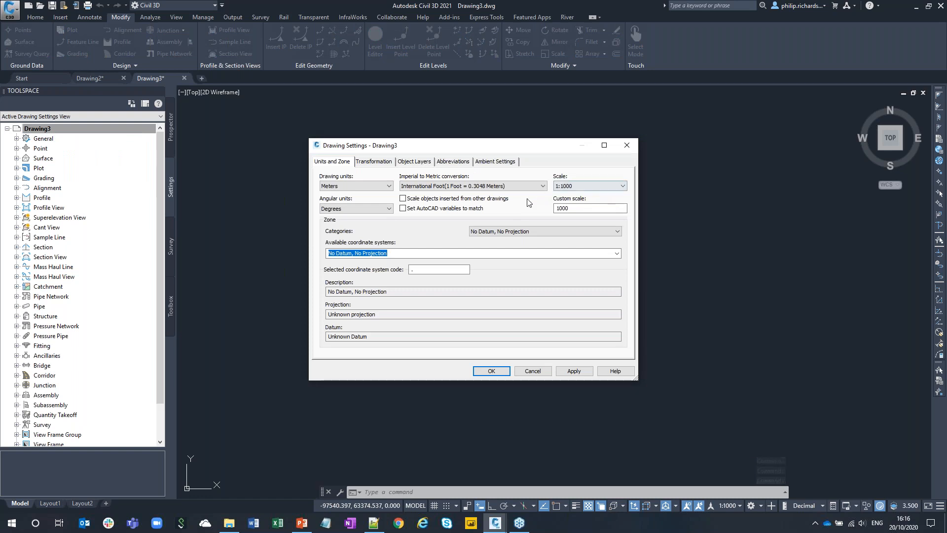
Assign the OSGB 1936 British National Grid coordinate system from the Great Britain category to the new drawing.
left_click(553, 231)
left_click(620, 286)
left_click(592, 231)
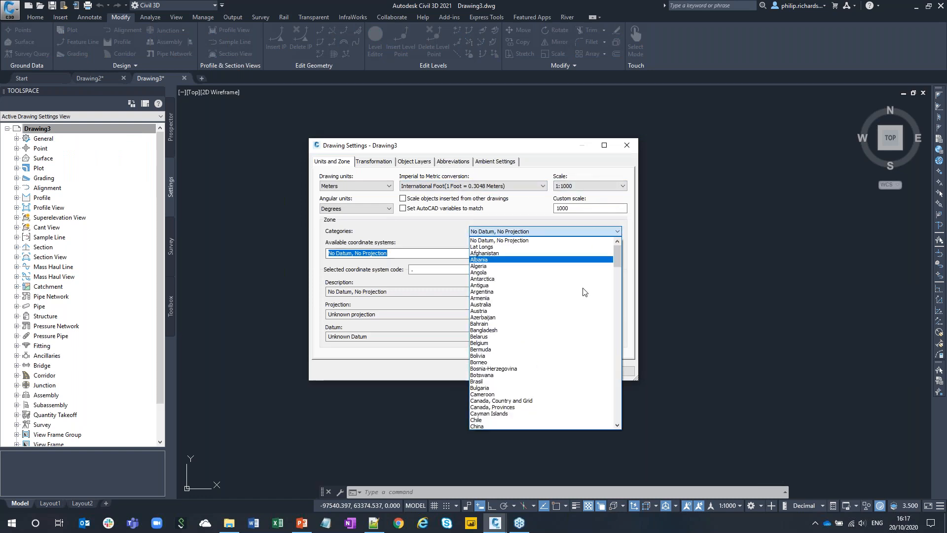
key("g")
scroll(581, 324, "down", 1)
scroll(582, 328, "down", 5)
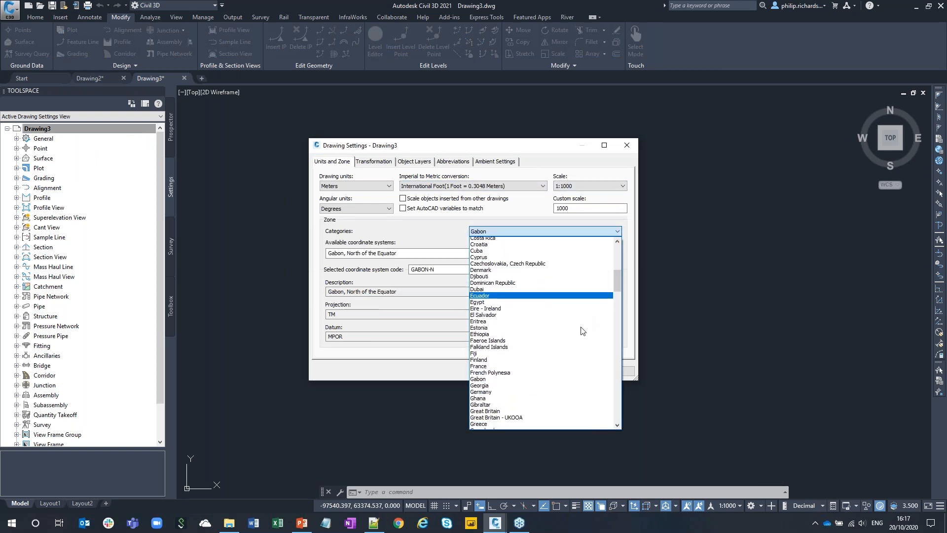
left_click(582, 325)
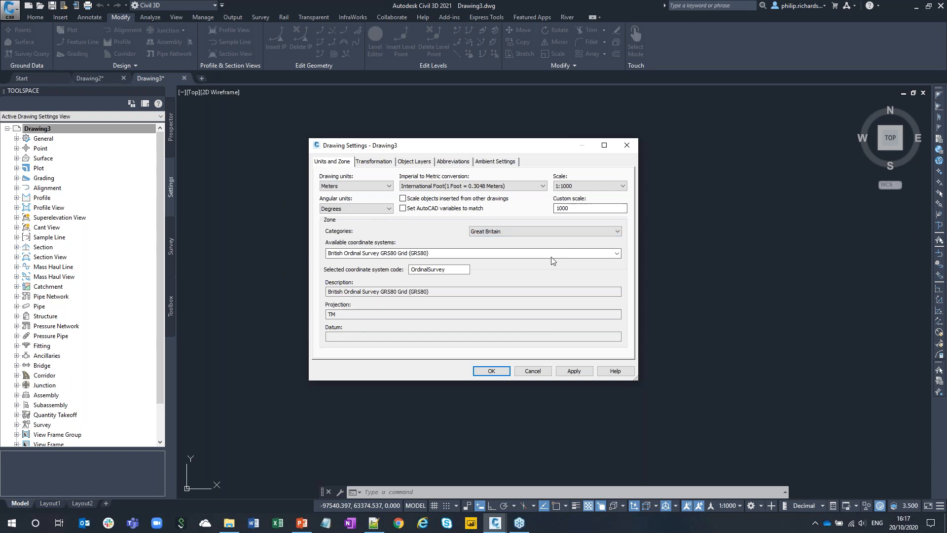
left_click(617, 253)
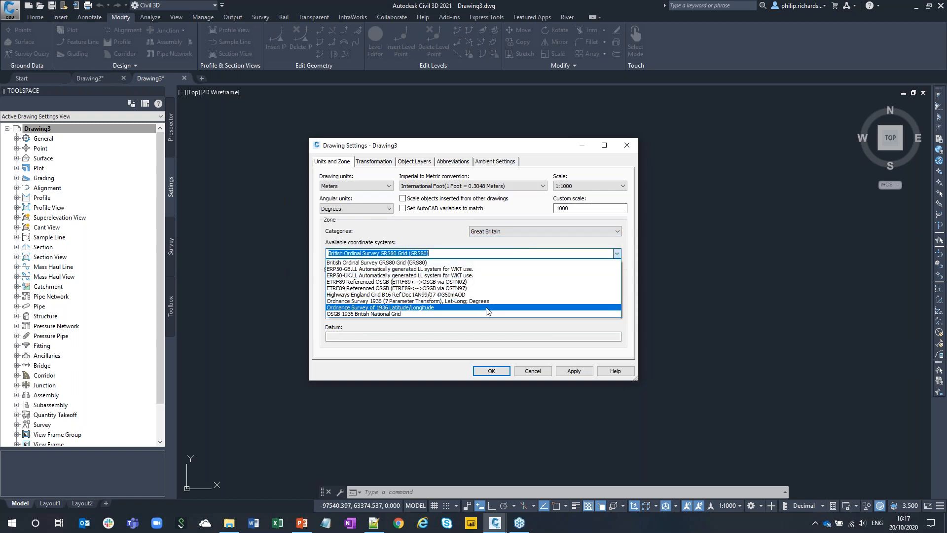
left_click(484, 314)
left_click(493, 371)
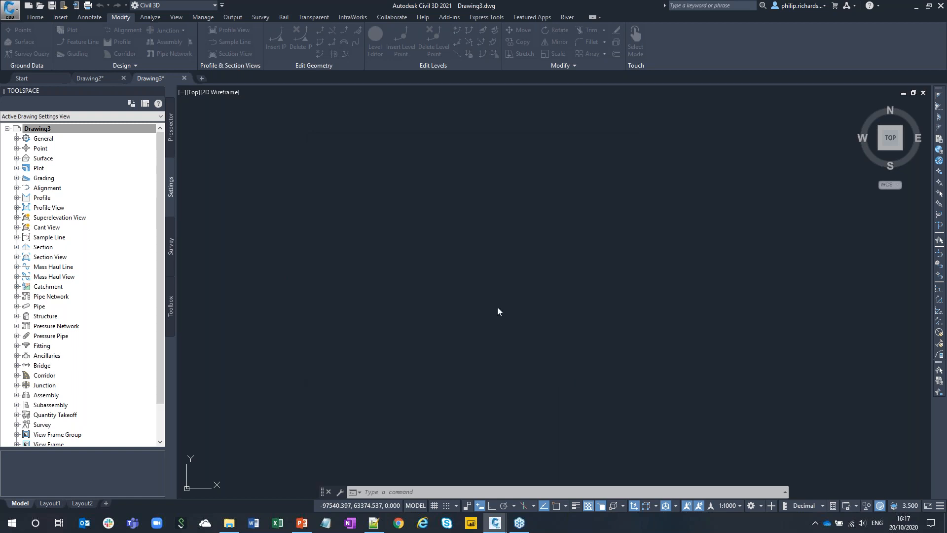
Start a survey data import into the Millennium database with Millennium Supermarket 2020 Survey 1a PENZD.csv as the point file source.
left_click(171, 245)
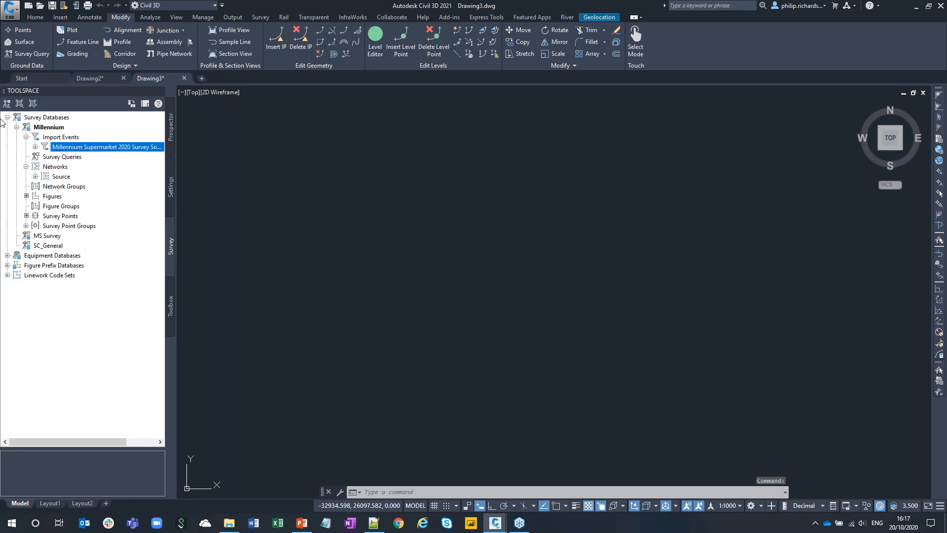
right_click(63, 141)
left_click(121, 144)
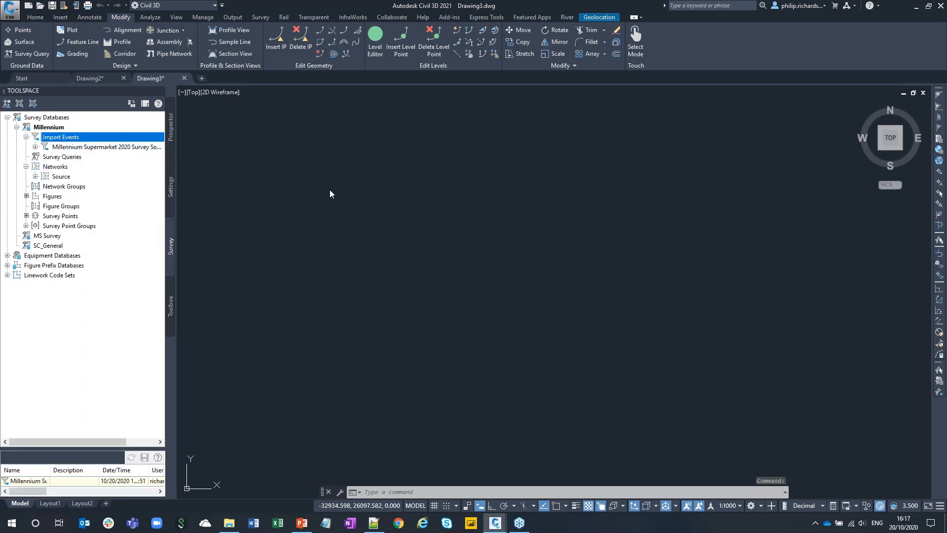
left_click(416, 192)
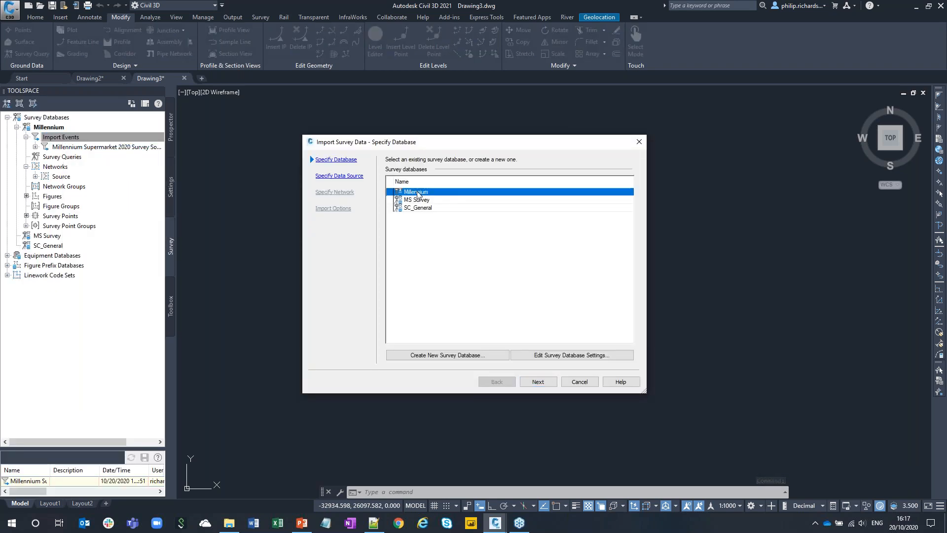
left_click(538, 382)
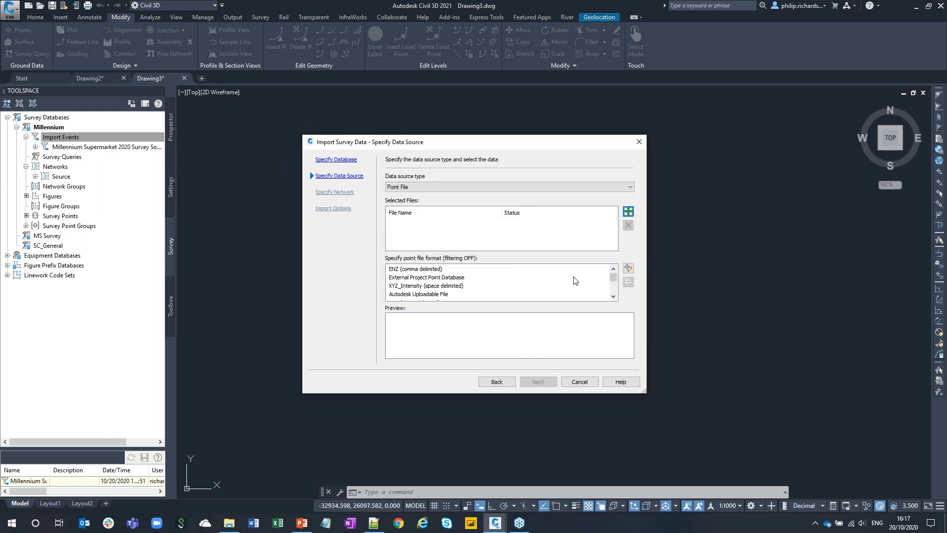
left_click(463, 209)
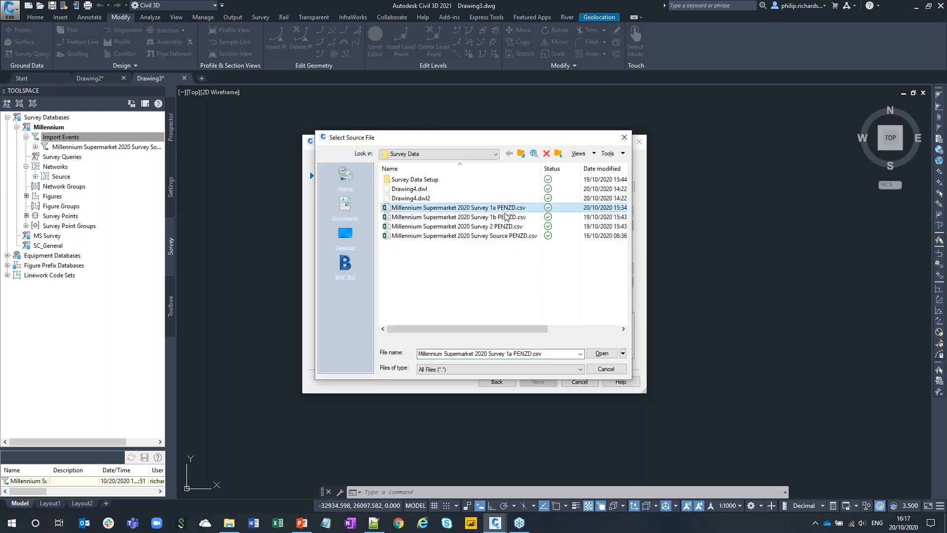
left_click(601, 353)
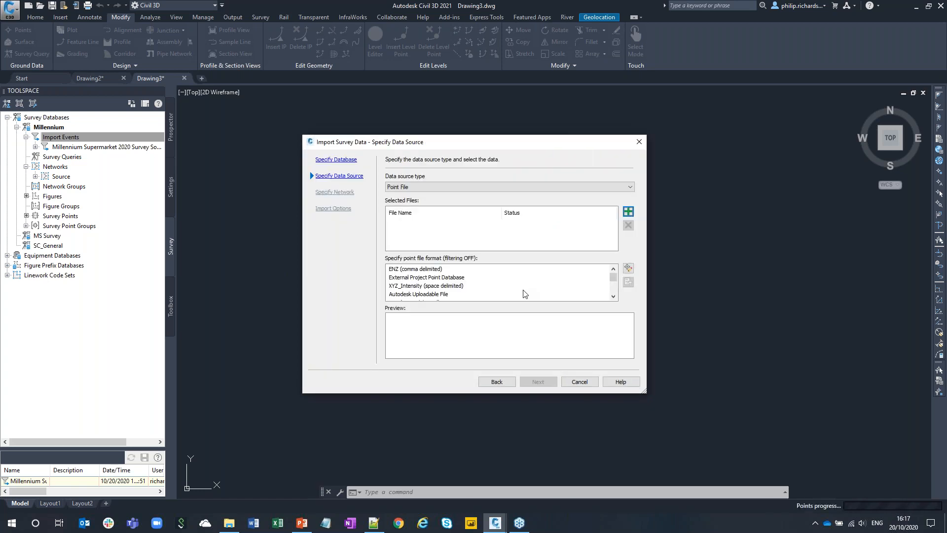
Set the point file format to PENZD (comma delimited) and accept the data source.
scroll(413, 284, "down", 3)
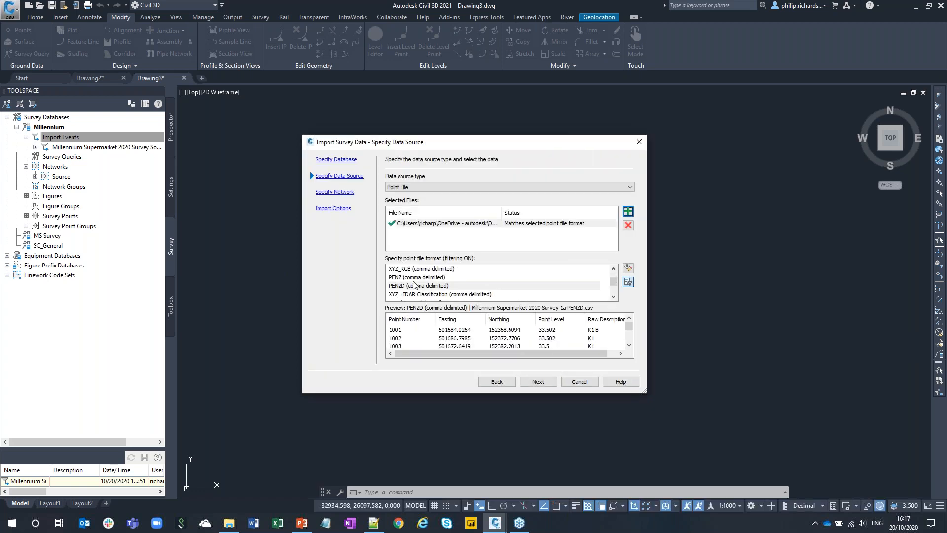
left_click(396, 294)
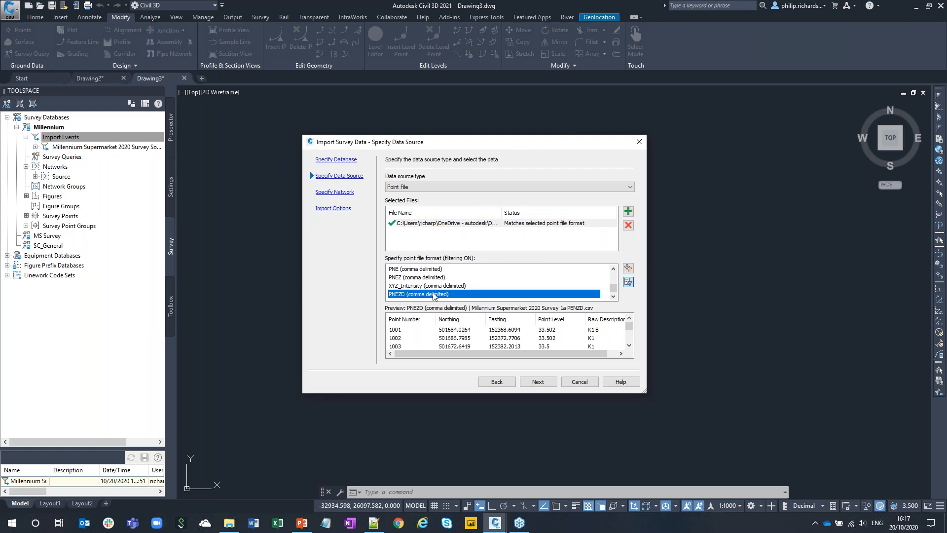
scroll(424, 294, "up", 3)
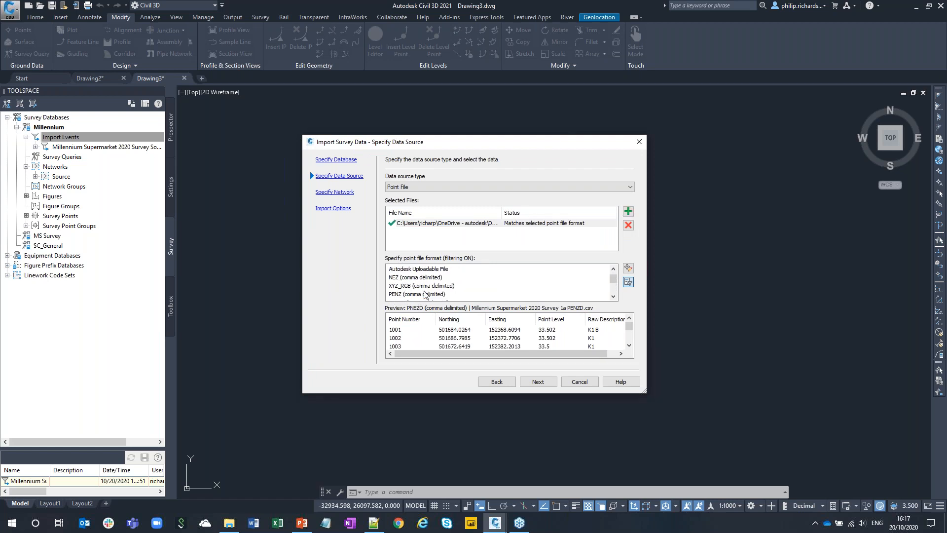
left_click(410, 278)
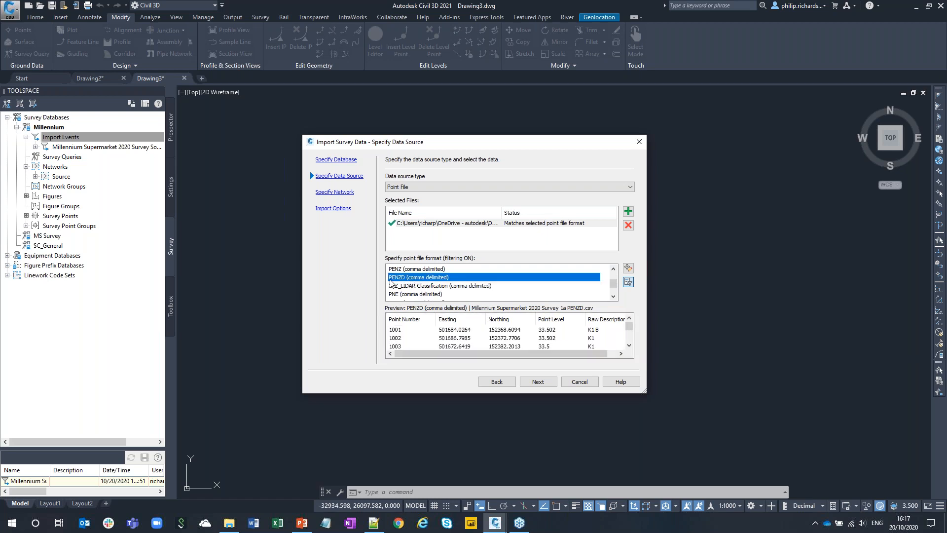
left_click(538, 382)
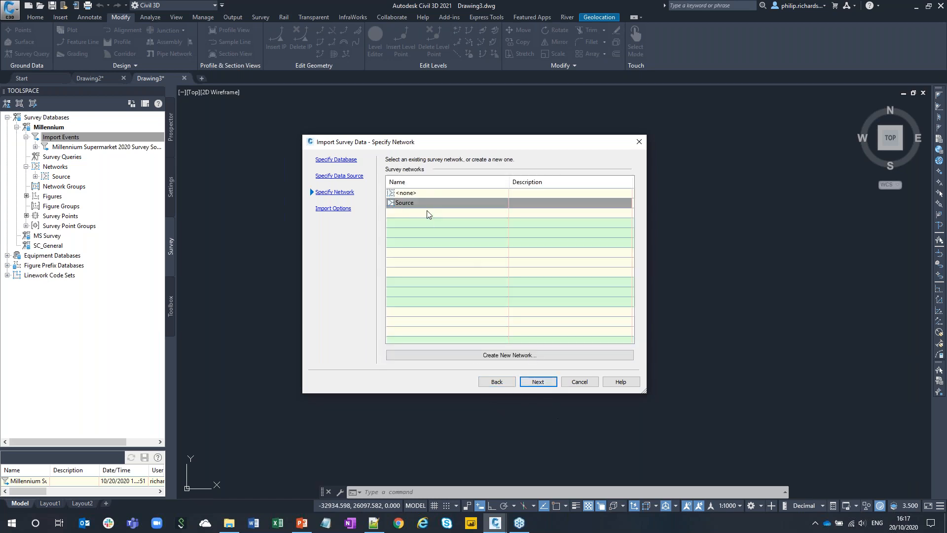
Create a new survey network named Survey 1 and select it for the import.
left_click(490, 356)
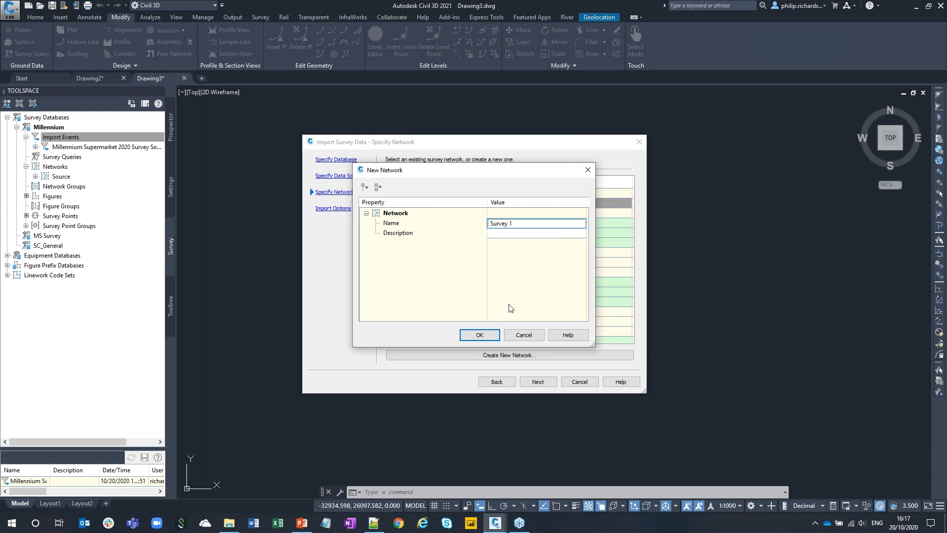
left_click(480, 335)
left_click(408, 213)
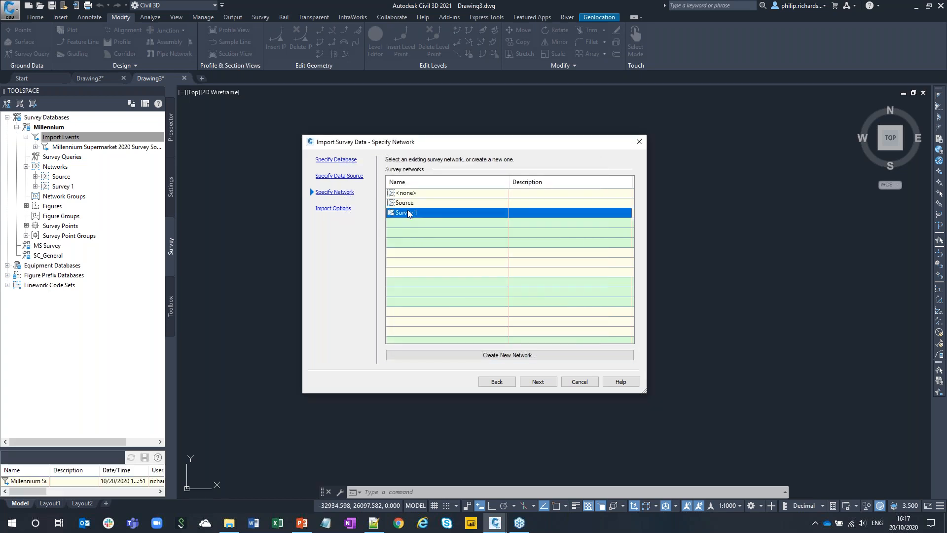
Enable linework processing during import and complete the survey data import.
left_click(523, 384)
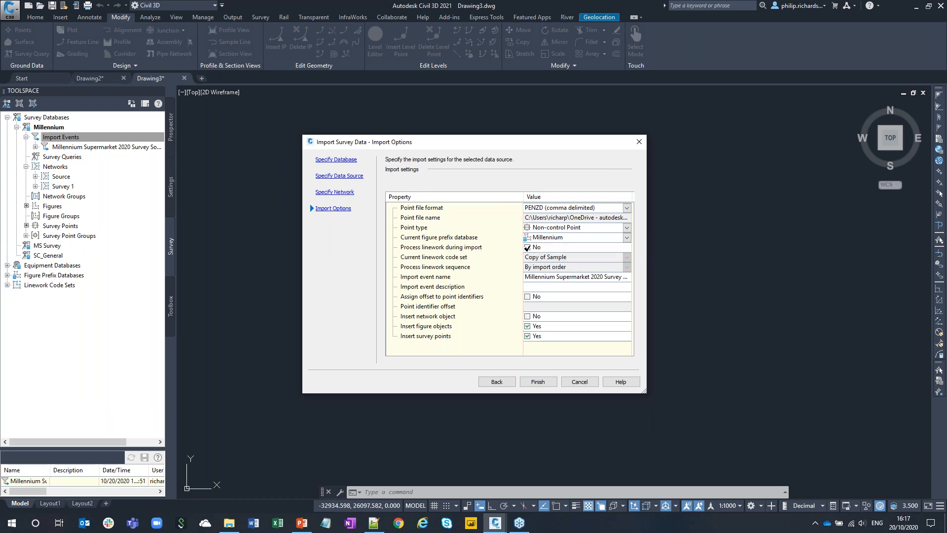
left_click(527, 247)
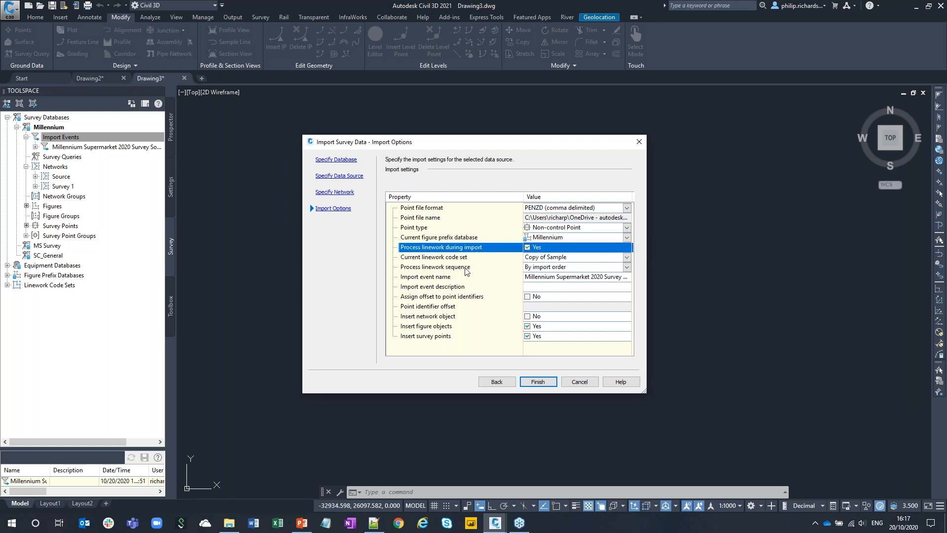
left_click(547, 383)
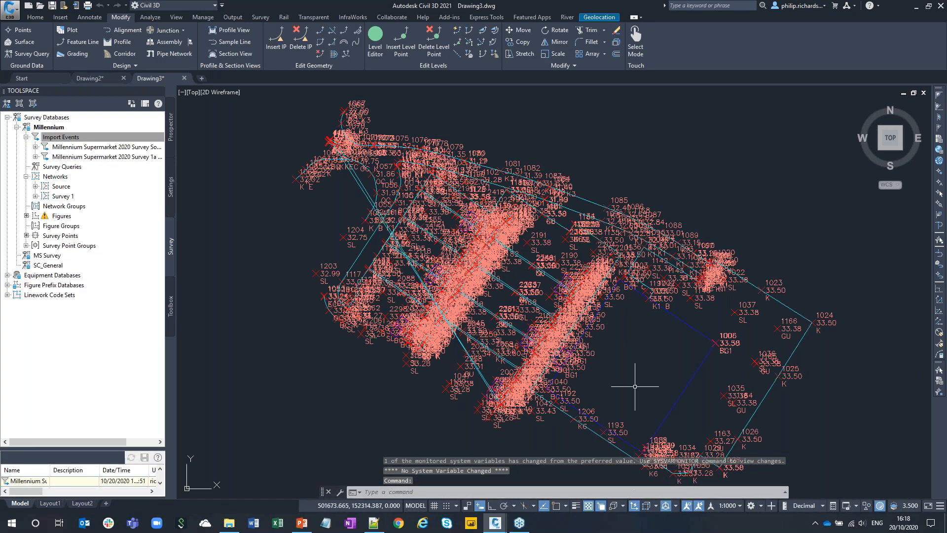
Set the drawing's annotation scale to 1:100.
left_click(738, 509)
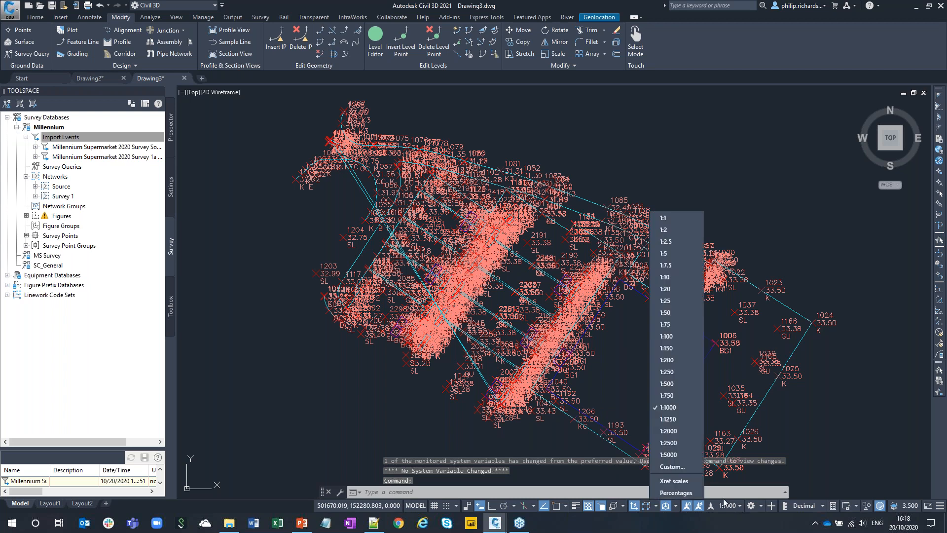
left_click(676, 336)
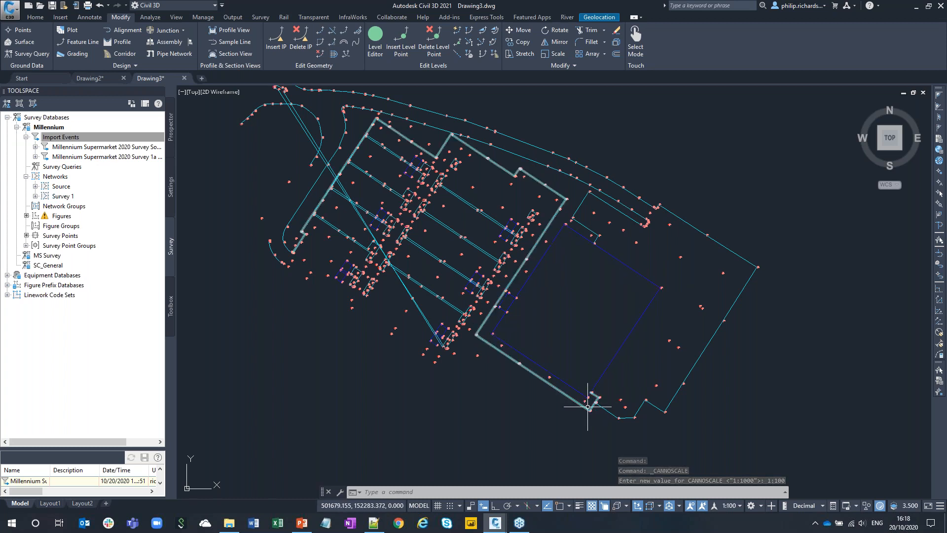
Examine how the imported figures connect at the building corner, the kerb around it, the parking islands and the kerb island by the entrance road.
scroll(590, 403, "up", 4)
scroll(591, 402, "up", 8)
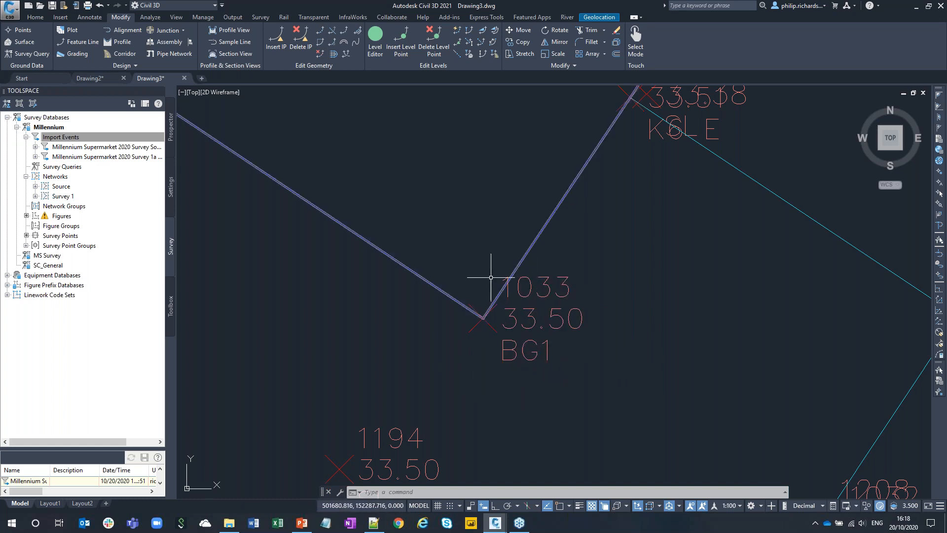
scroll(633, 323, "down", 2)
middle_click_drag(621, 337, 586, 255)
middle_click_drag(614, 355, 568, 245)
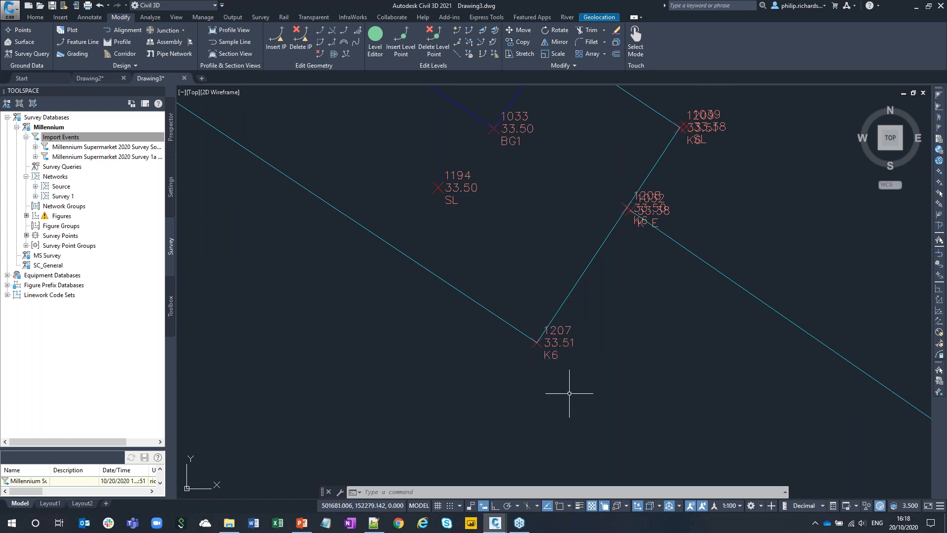
scroll(511, 200, "down", 2)
scroll(461, 317, "down", 6)
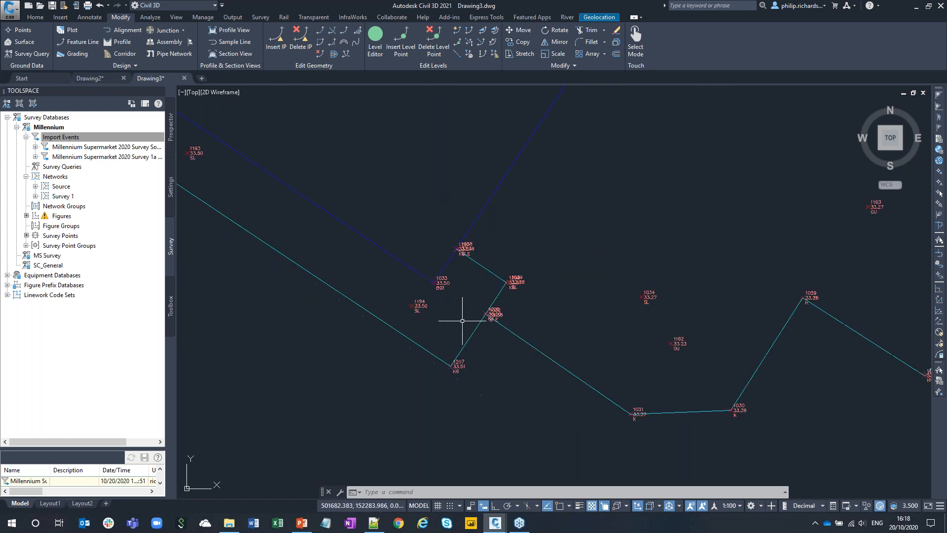
scroll(422, 327, "up", 8)
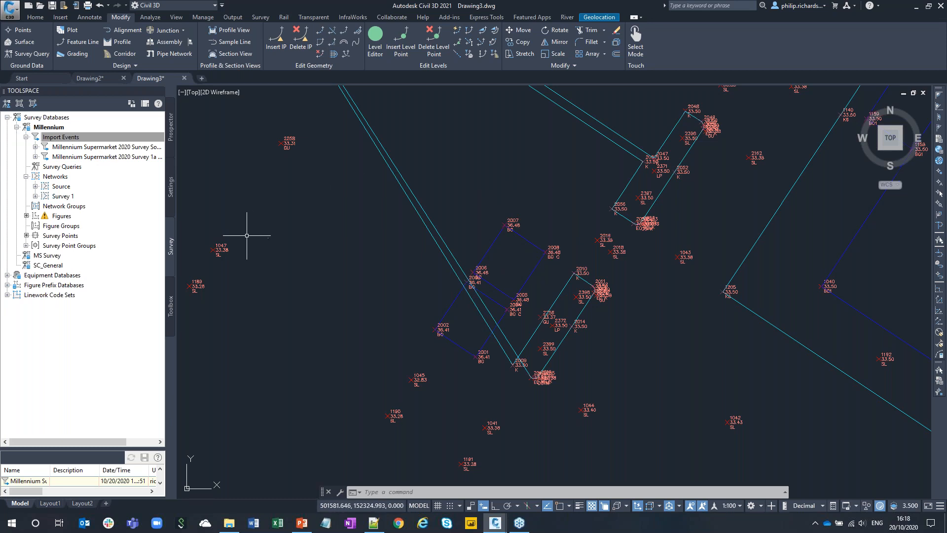
scroll(380, 254, "down", 4)
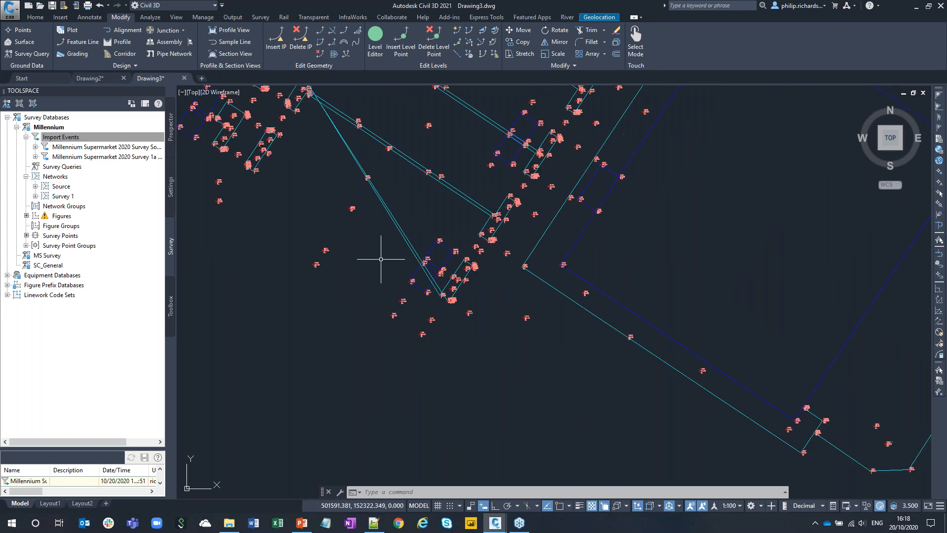
scroll(338, 194, "up", 6)
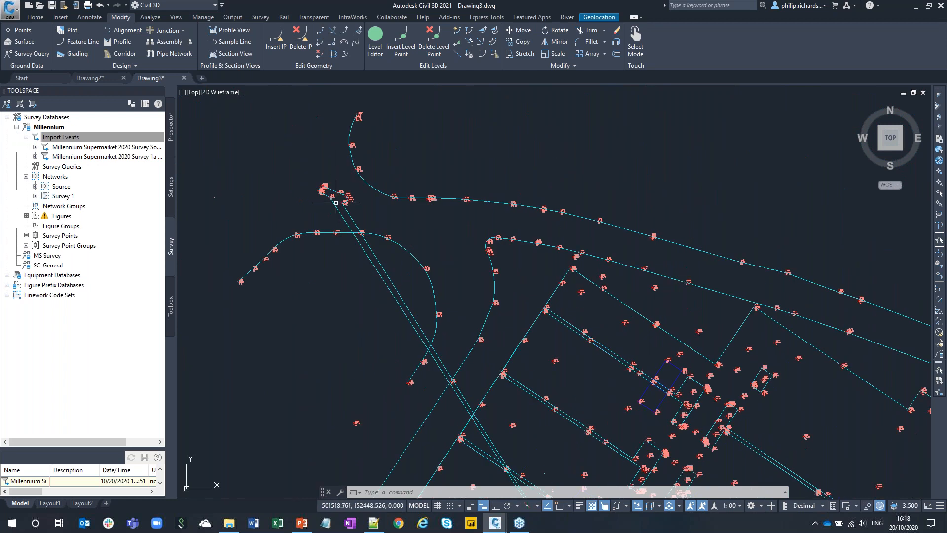
scroll(338, 195, "up", 5)
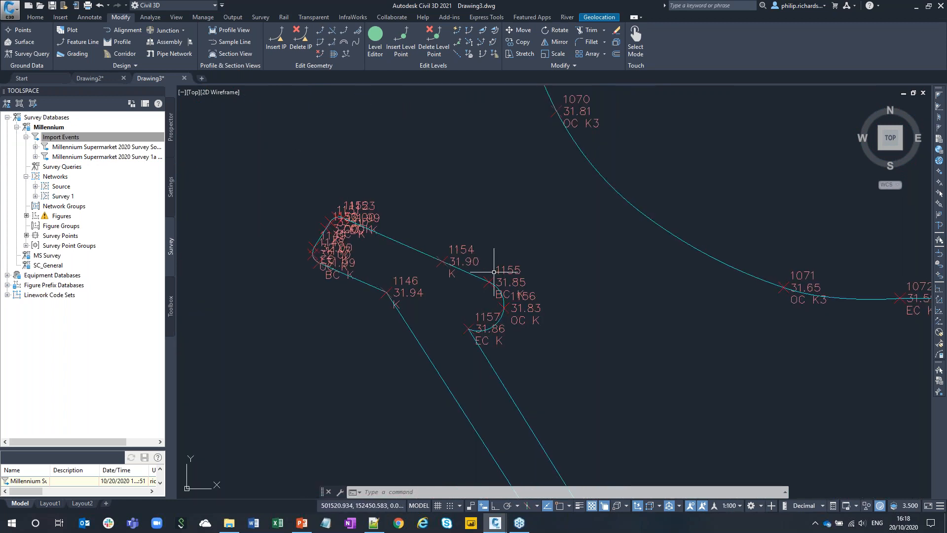
Open survey points 1146 to 1157 on the entrance kerb island in the point editor and enlarge the table.
left_click(282, 161)
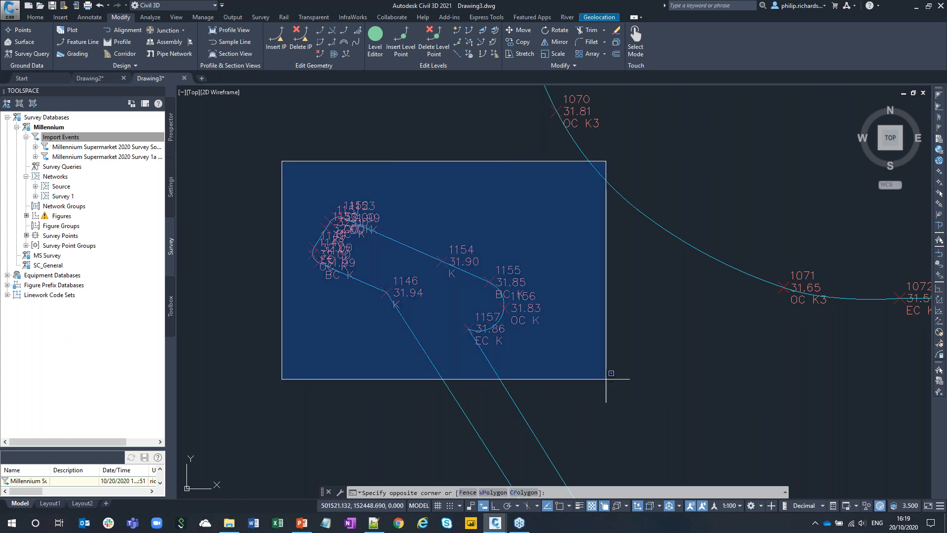
left_click(556, 385)
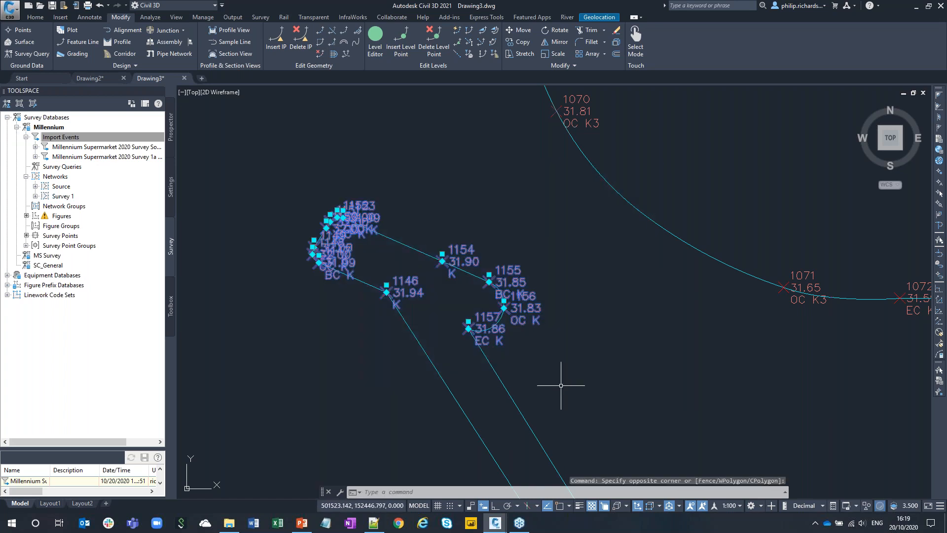
right_click(460, 197)
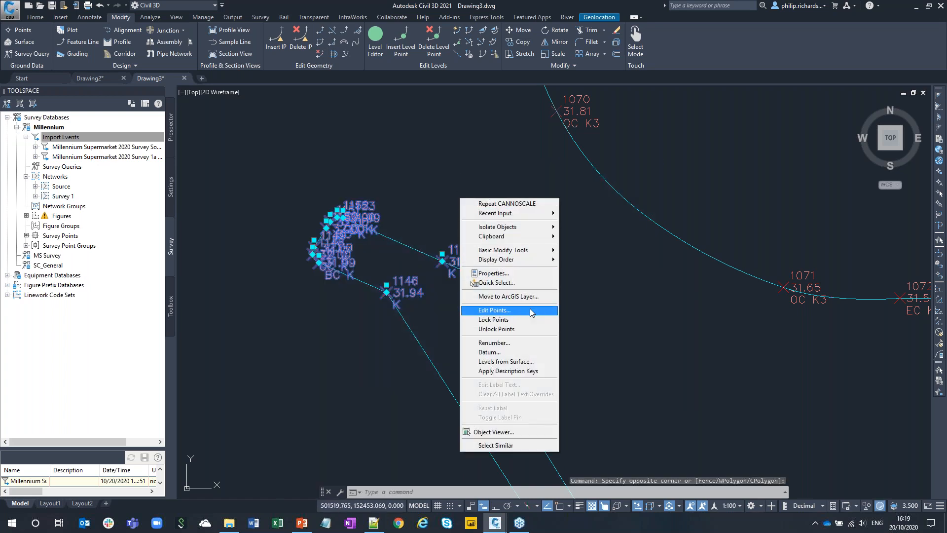
left_click(494, 310)
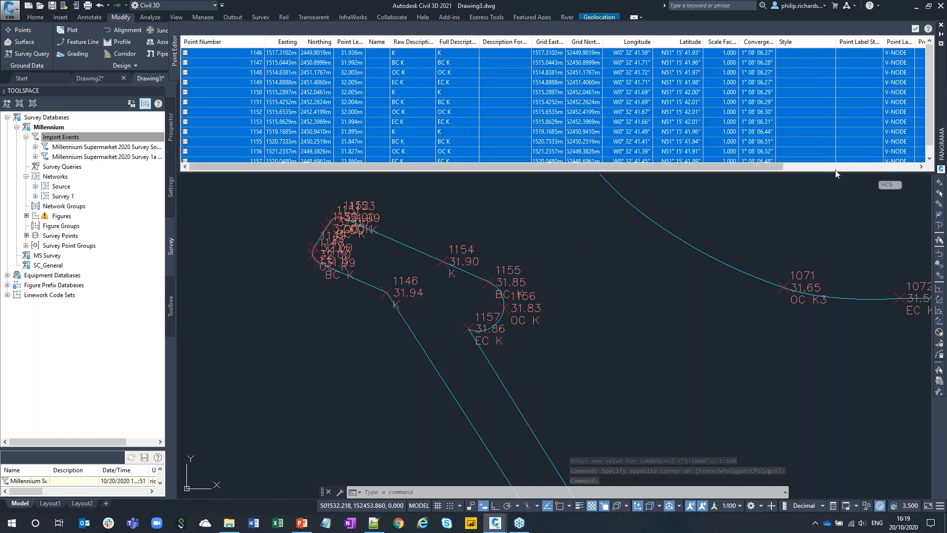
left_click_drag(835, 187, 819, 308)
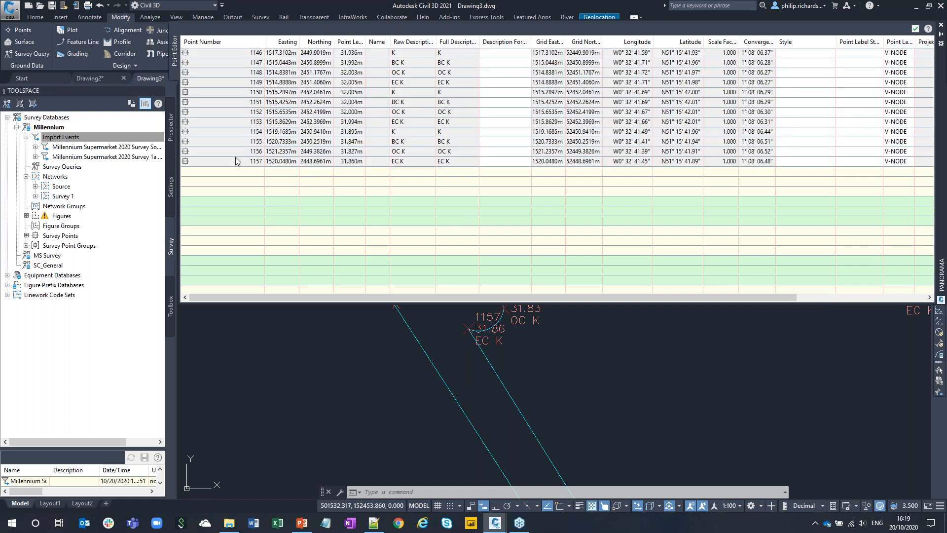
Switch to Notepad++ to view Millennium Supermarket 2020 Survey 1a PENZD.csv, return to Civil 3D and close the point table.
left_click(375, 528)
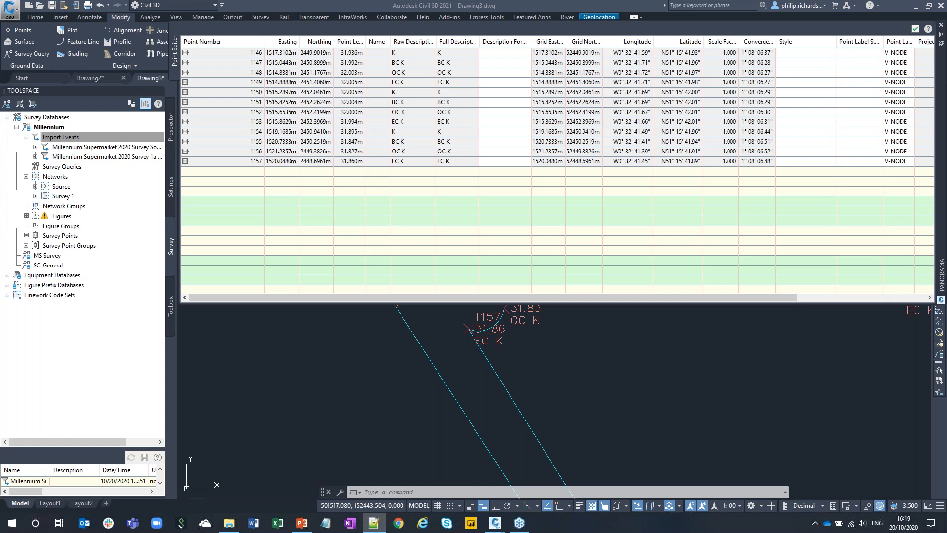
left_click_drag(946, 33, 781, 33)
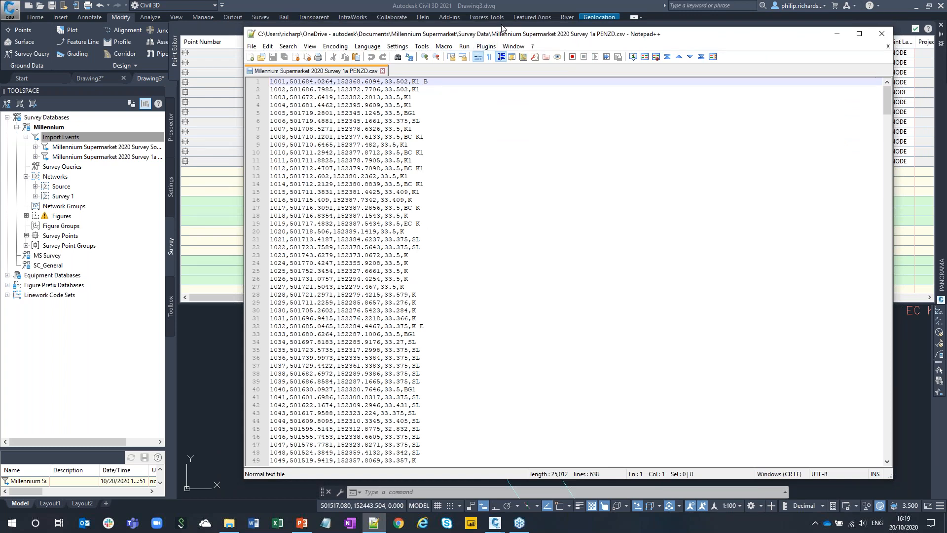
left_click_drag(672, 37, 716, 36)
left_click_drag(620, 36, 766, 33)
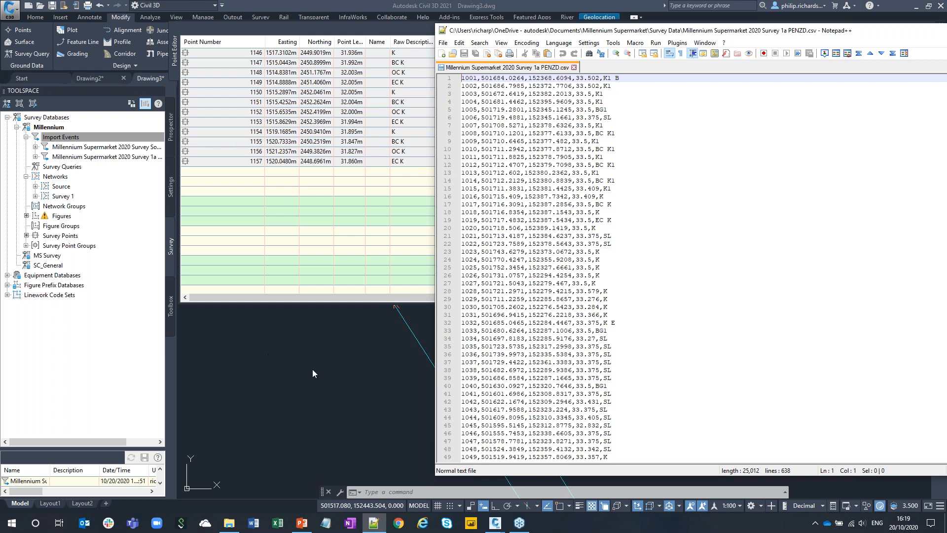
left_click_drag(876, 35, 721, 28)
left_click(877, 27)
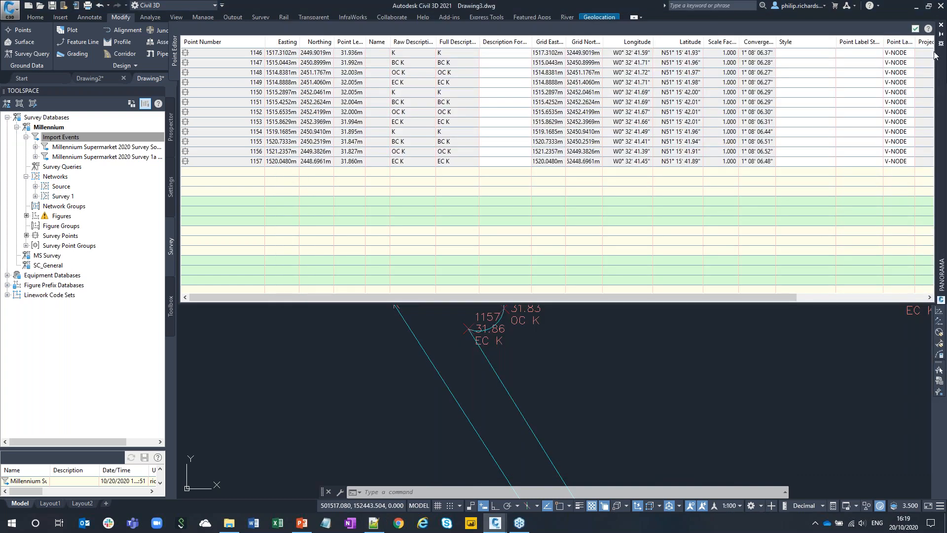
left_click(941, 37)
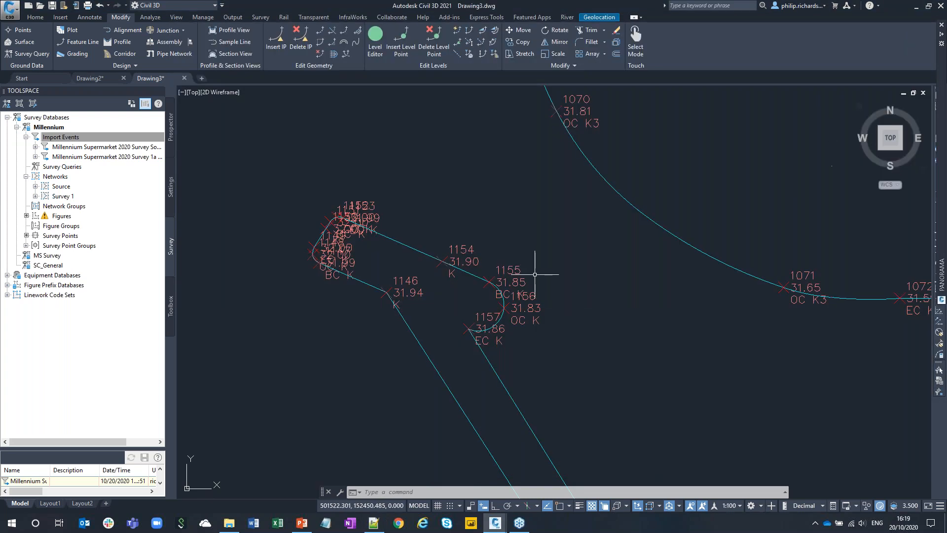
Redisplay the table of points 1146 to 1157, switch to Notepad++ and narrow its window so the table's point numbers stay in view.
scroll(545, 272, "down", 3)
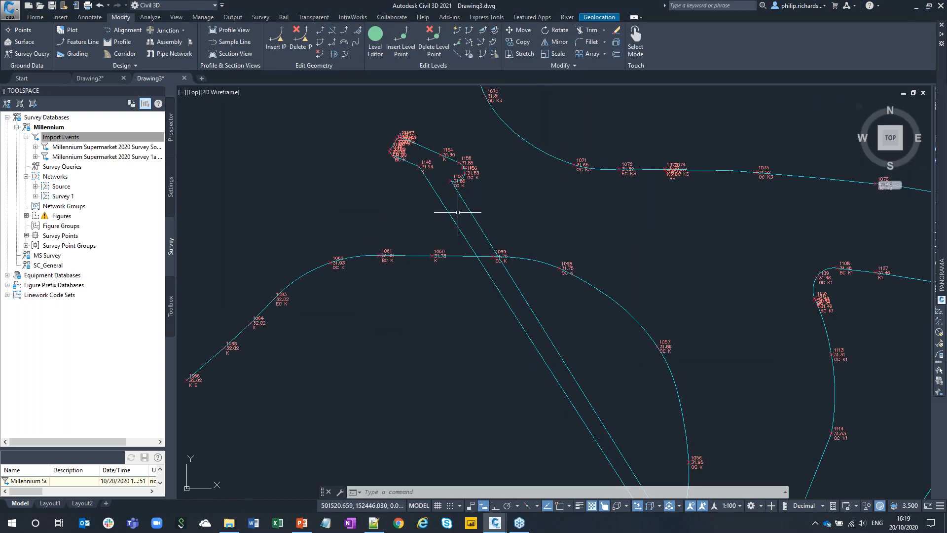
middle_click_drag(487, 242, 492, 261)
scroll(434, 158, "up", 5)
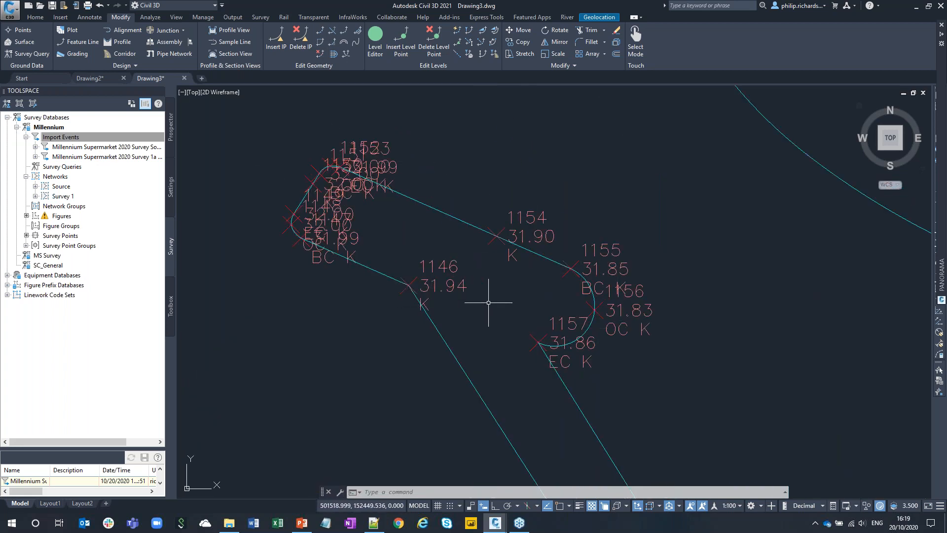
left_click(942, 35)
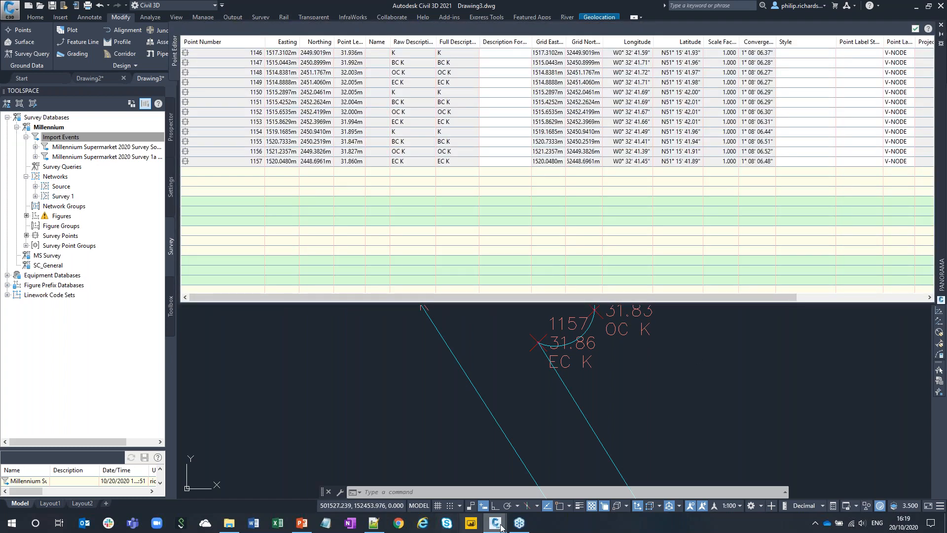
left_click(373, 524)
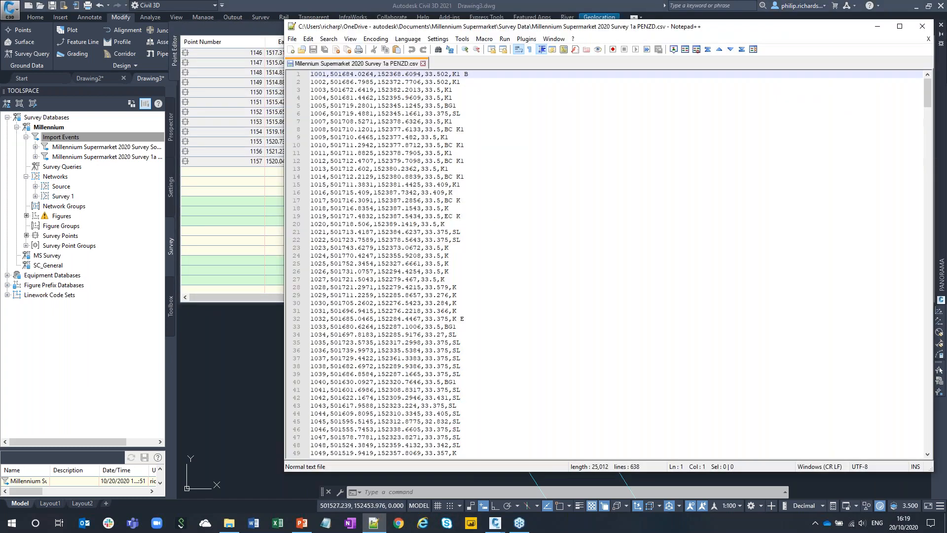
left_click_drag(293, 156, 370, 156)
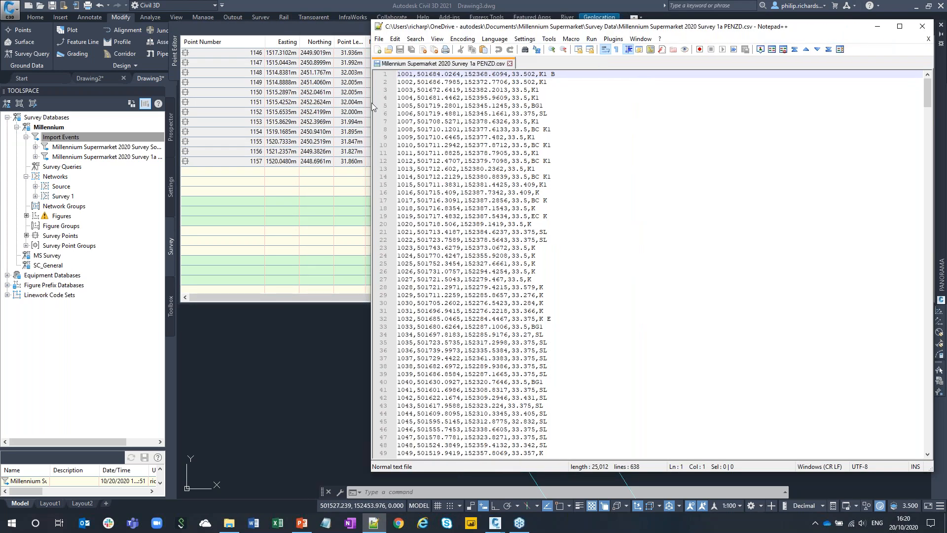
left_click_drag(372, 104, 415, 104)
Change the K code to K99 for points 1146 to 1149 in the survey CSV, keeping their BC, OC and EC prefixes.
scroll(535, 208, "down", 11)
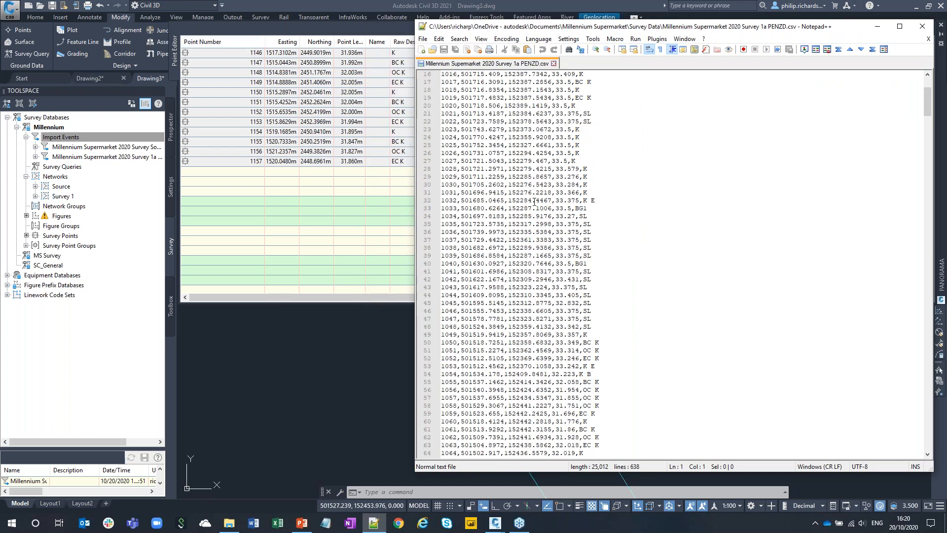
scroll(535, 208, "down", 20)
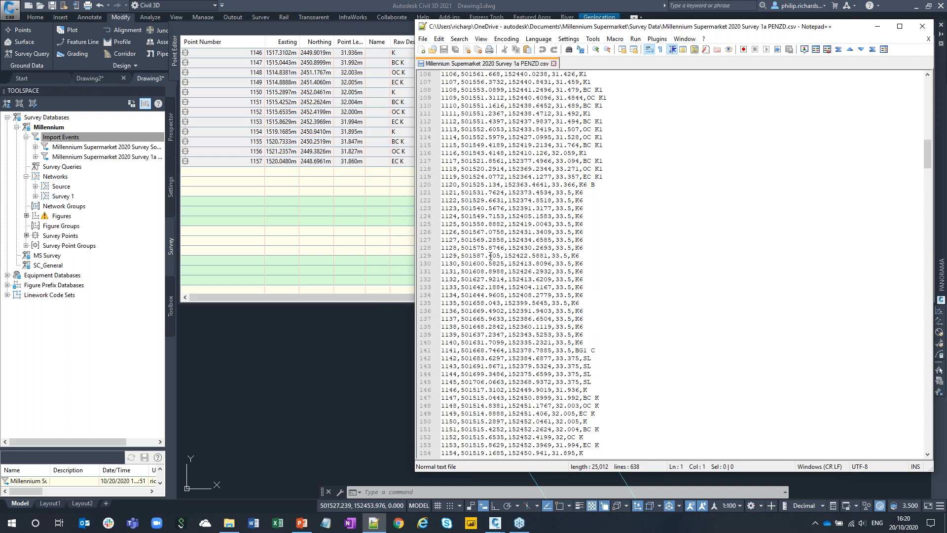
left_click(592, 390)
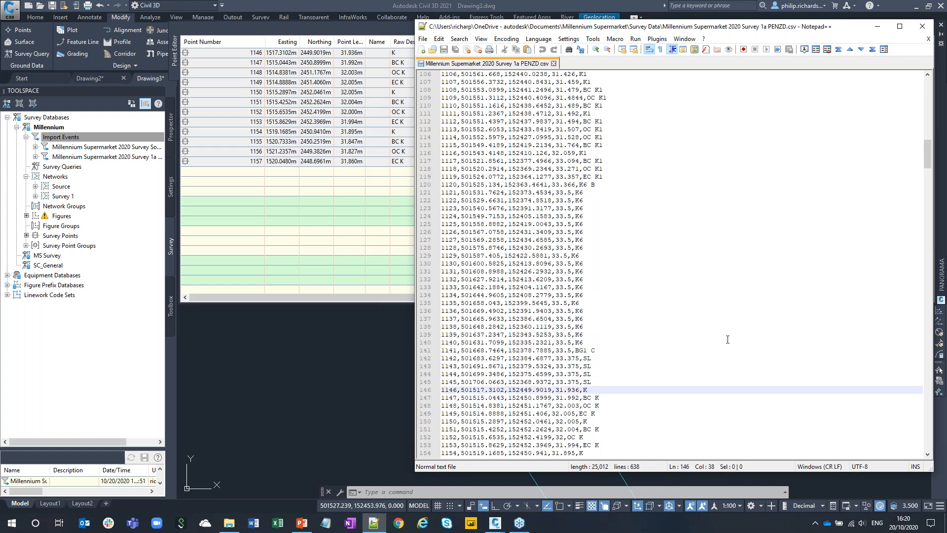
type("99")
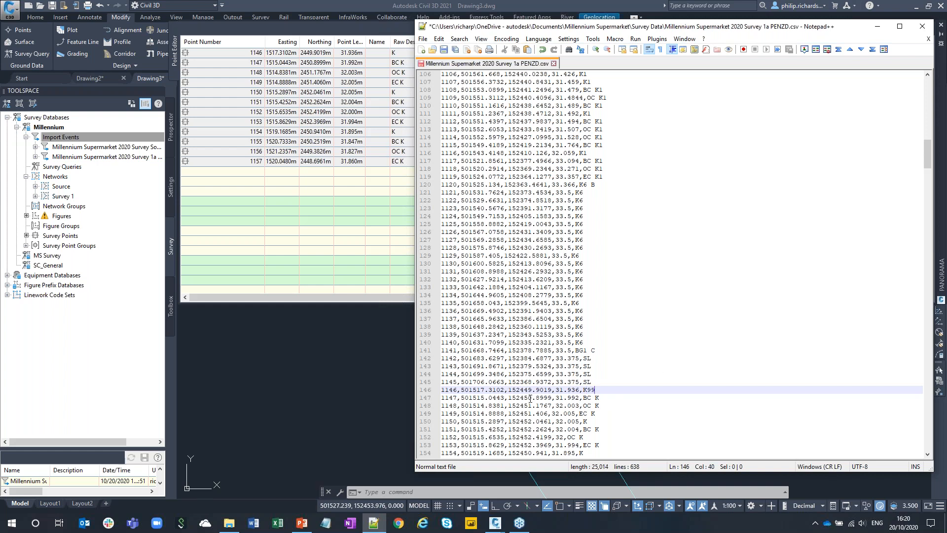
left_click(606, 397)
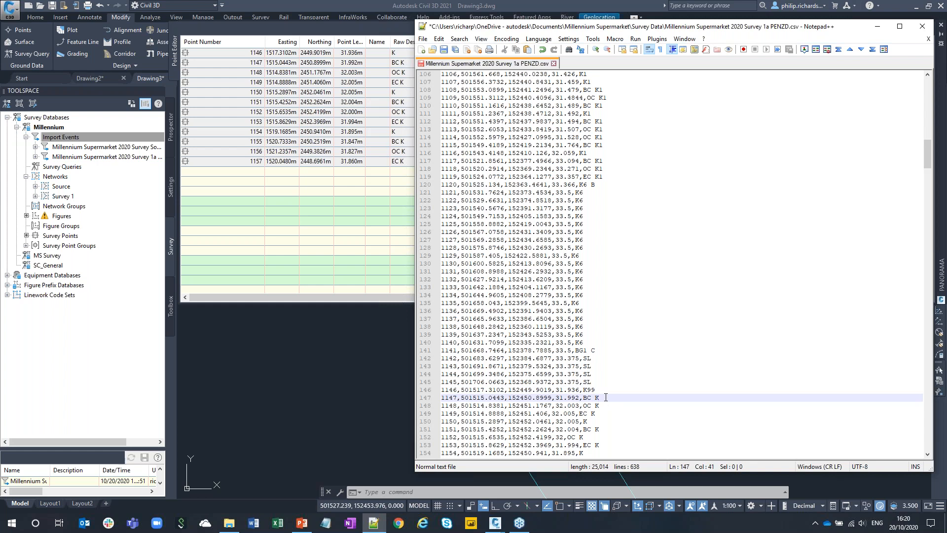
type("99")
left_click(610, 382)
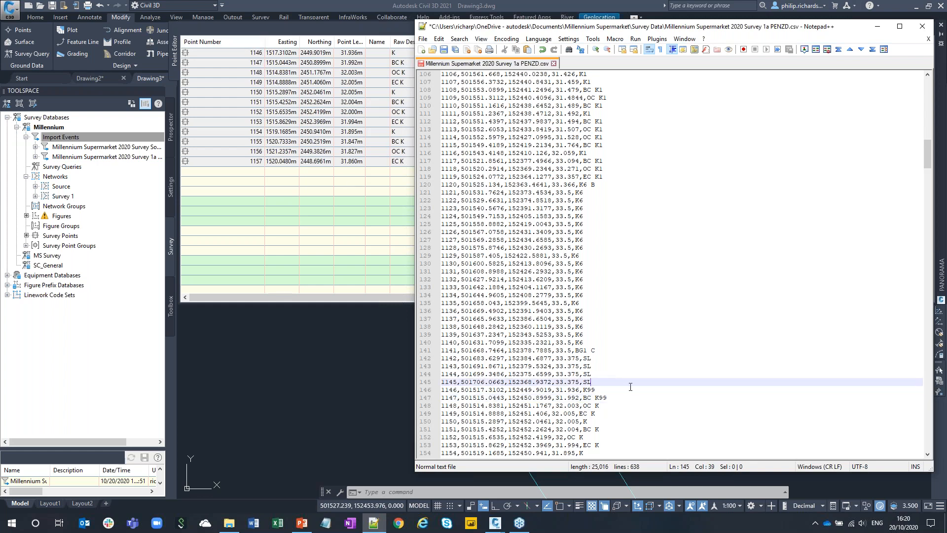
left_click(609, 405)
type("99")
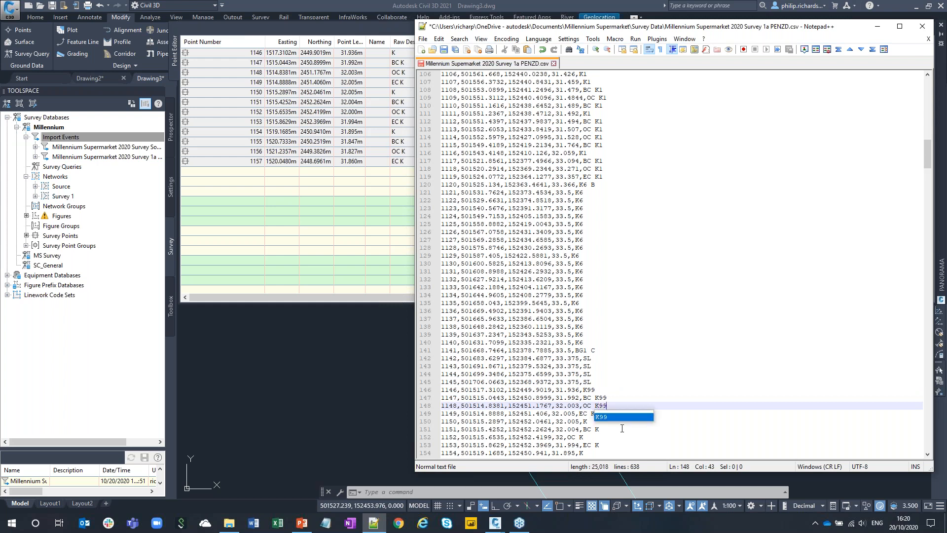
left_click(621, 434)
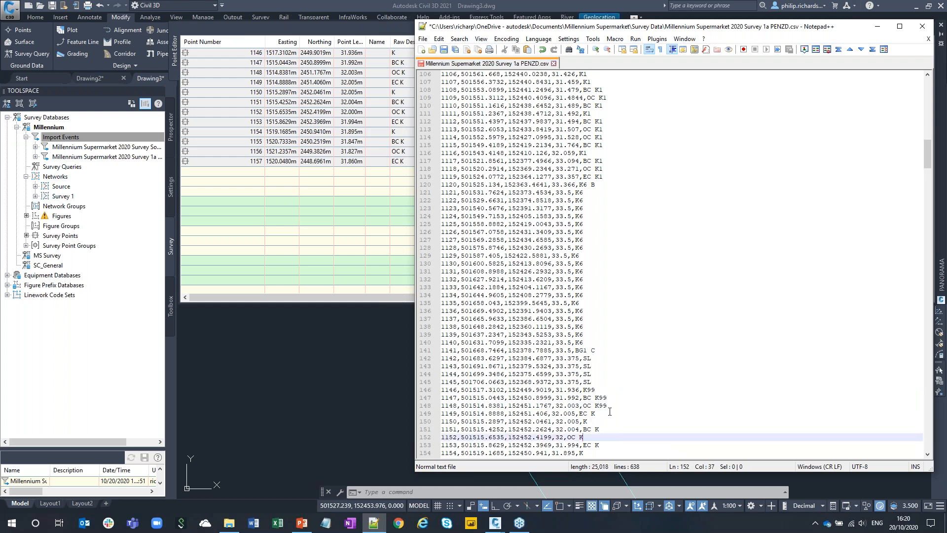
left_click(631, 413)
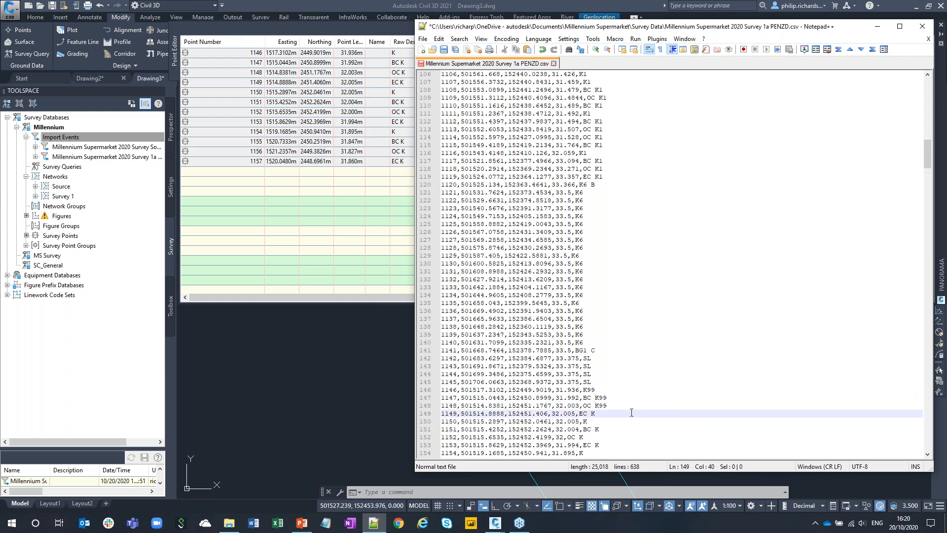
type("99")
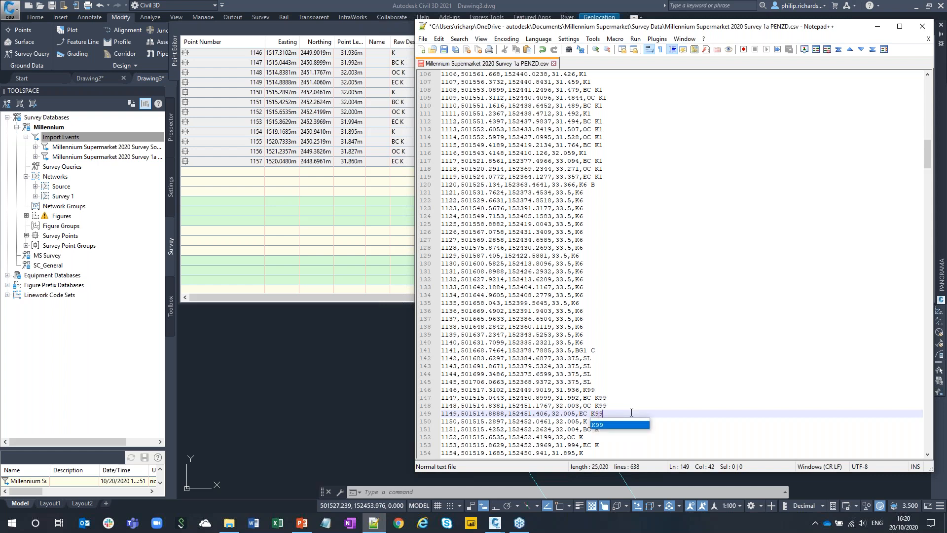
Change the K code to K99 for points 1150 to 1153 in the survey CSV.
left_click(575, 421)
key("Right")
key("Left")
type("99")
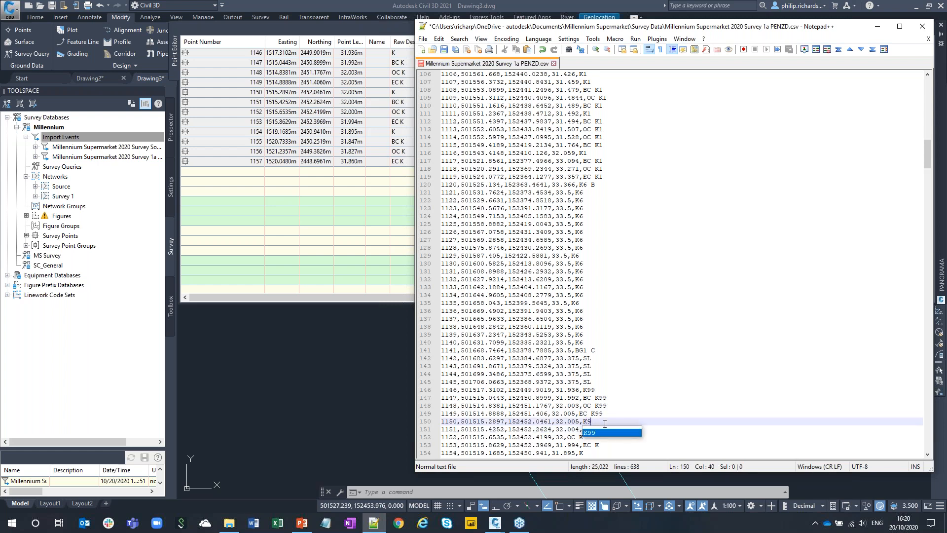
left_click(539, 428)
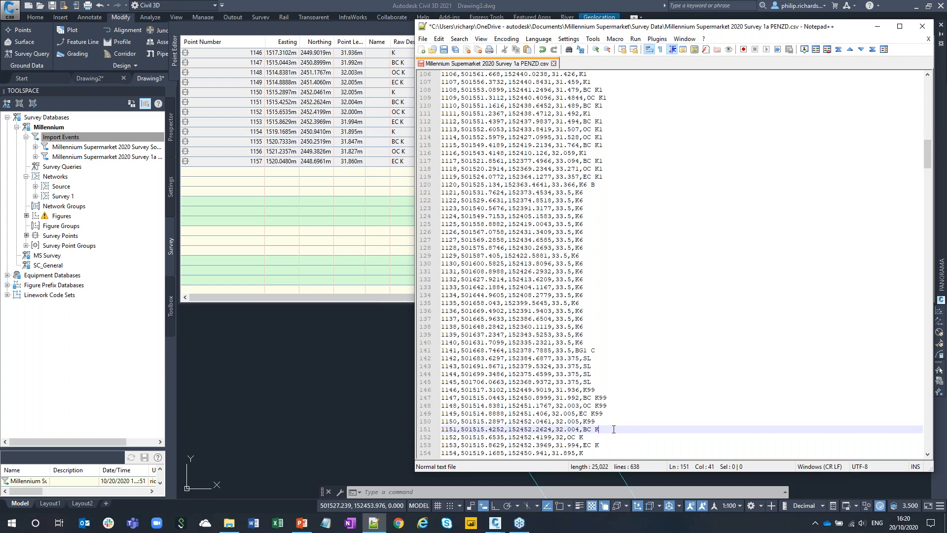
type("99")
left_click(593, 437)
type("99")
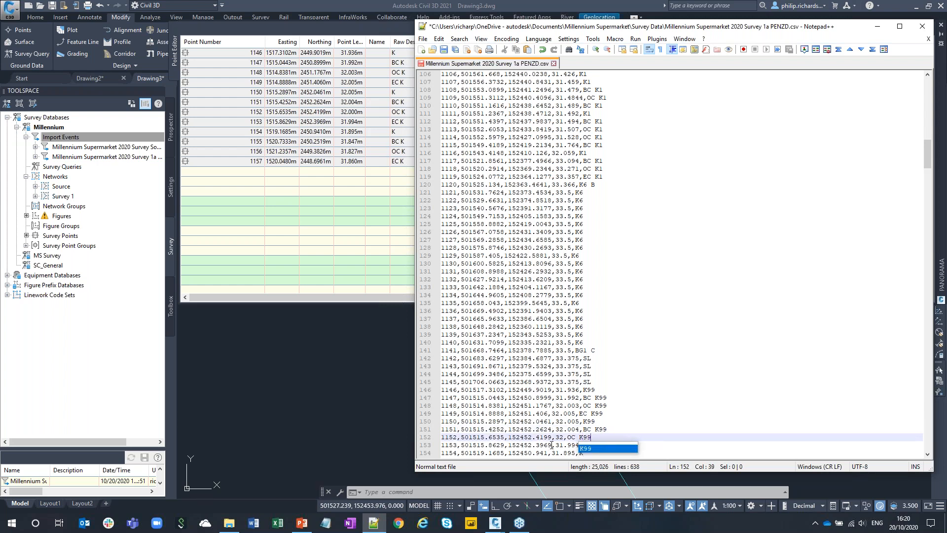
left_click(551, 445)
scroll(613, 430, "down", 2)
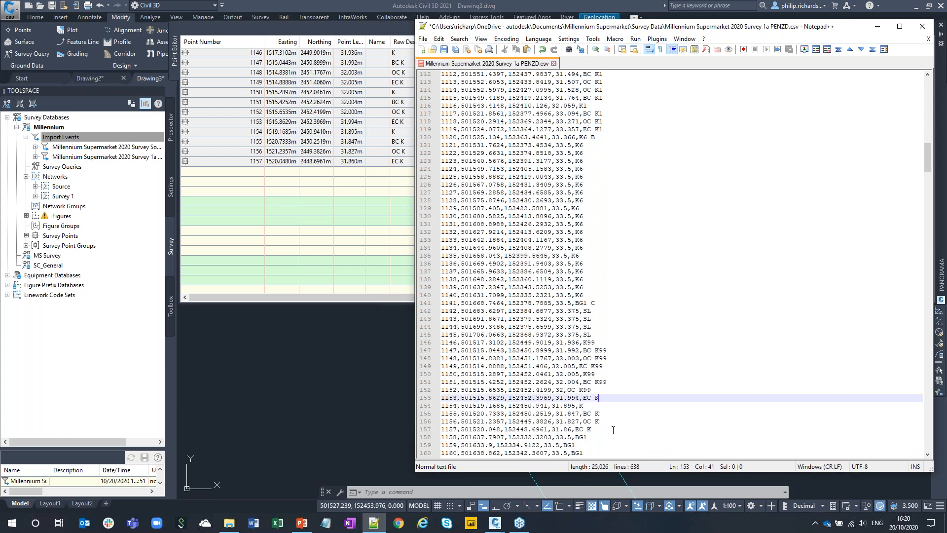
type("99")
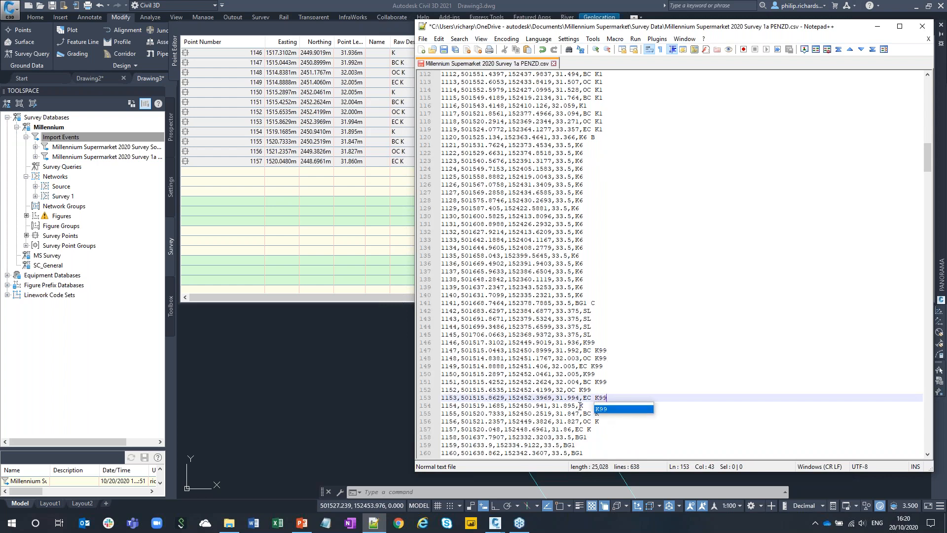
Change the K code to K99 for points 1154 to 1157 and save the CSV file.
left_click(592, 407)
type("99")
left_click(548, 430)
left_click(606, 414)
type("99")
left_click(545, 430)
left_click(601, 422)
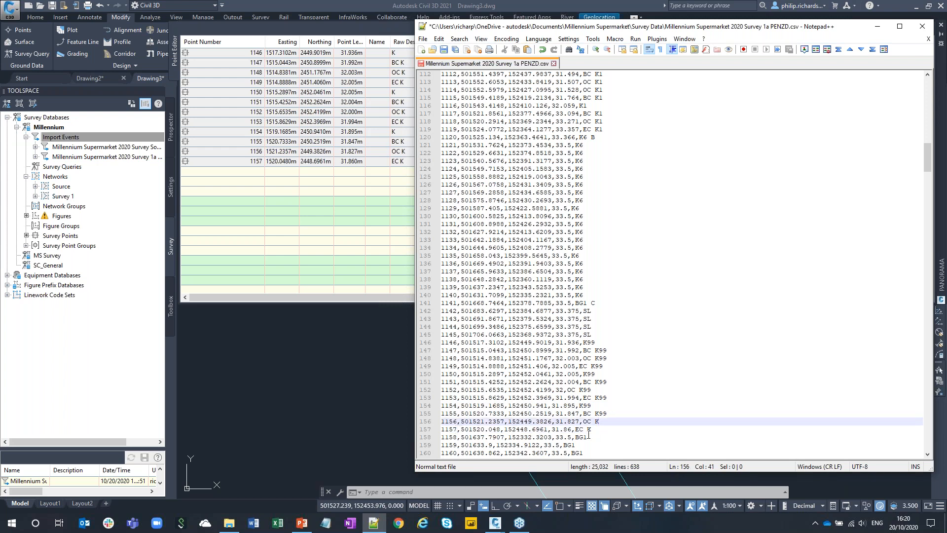
type("99")
left_click(596, 429)
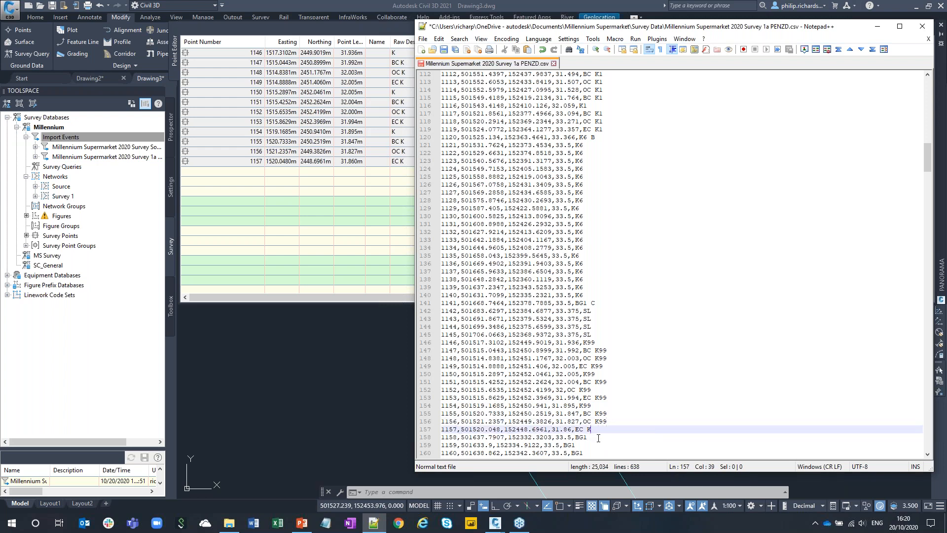
type("99")
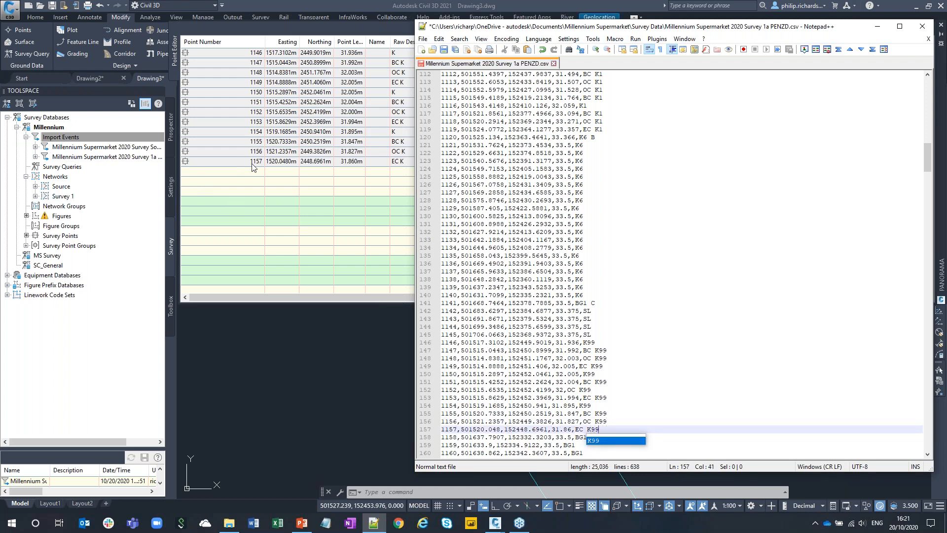
left_click(626, 423)
key("ctrl+s")
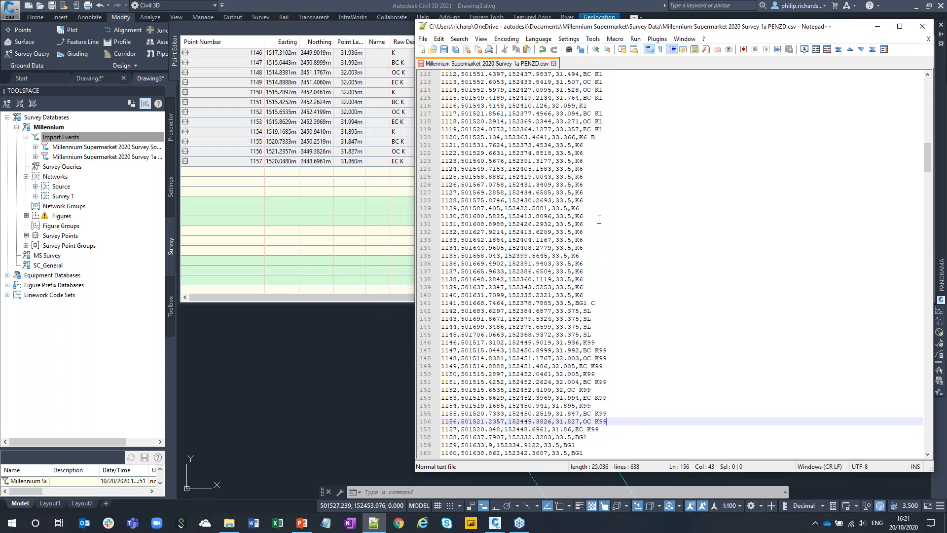
Return to Civil 3D, re-import the Survey 1a point file with linework processed by import order, and inspect the entrance kerb island.
left_click(876, 26)
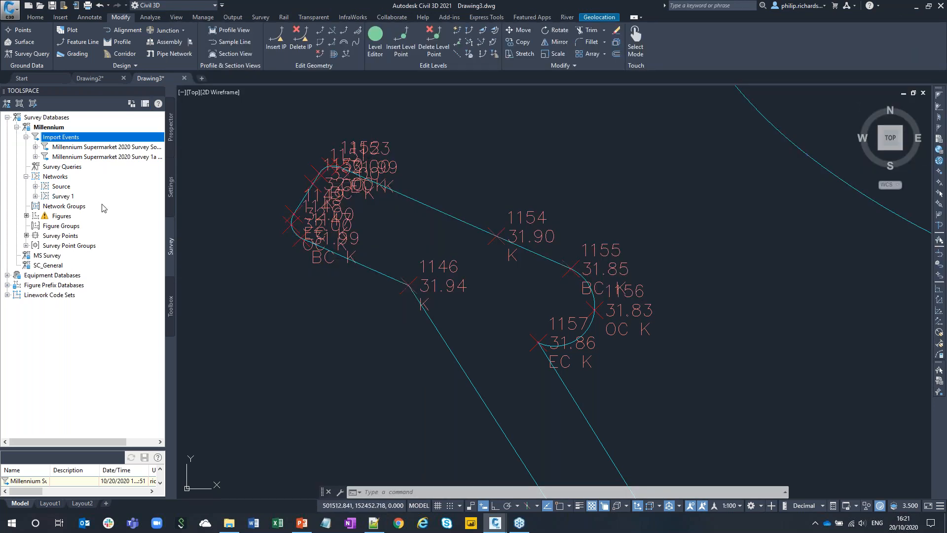
right_click(123, 158)
left_click(177, 179)
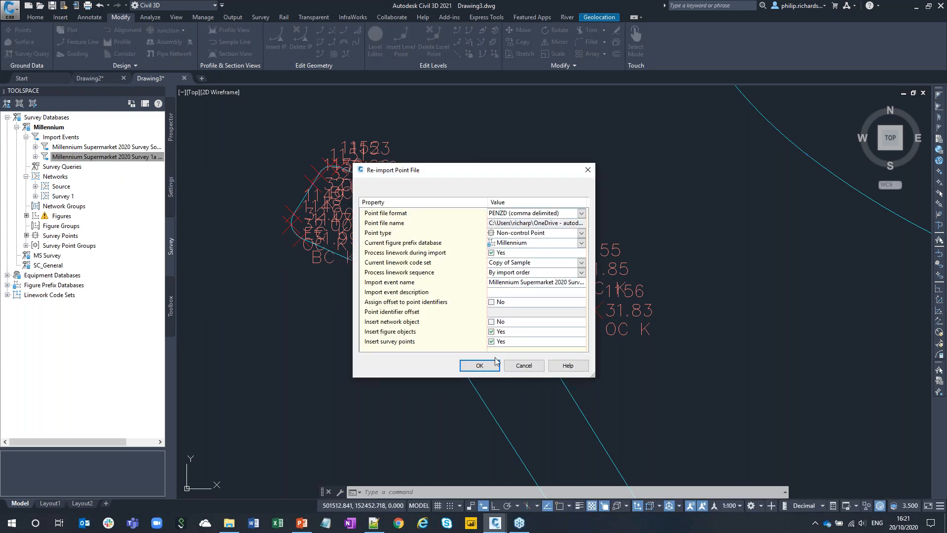
left_click(480, 366)
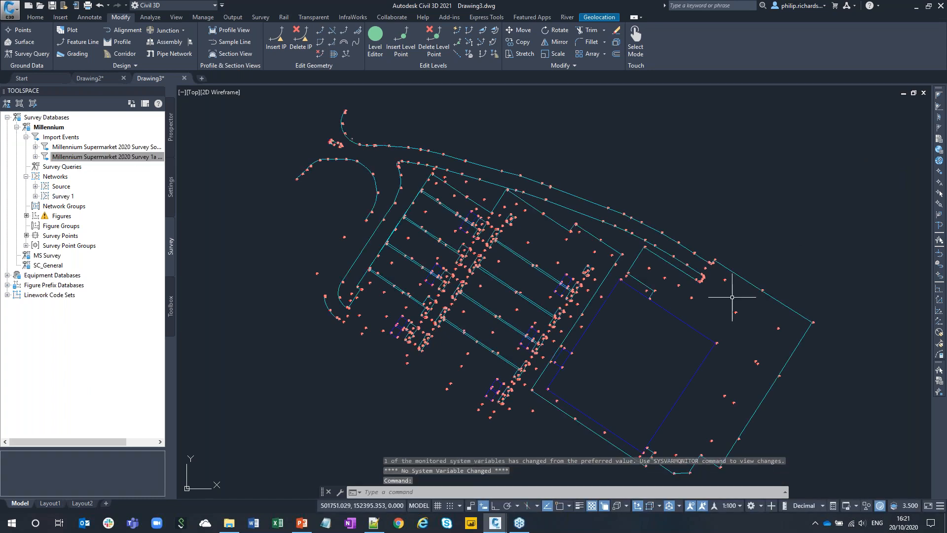
scroll(328, 144, "up", 5)
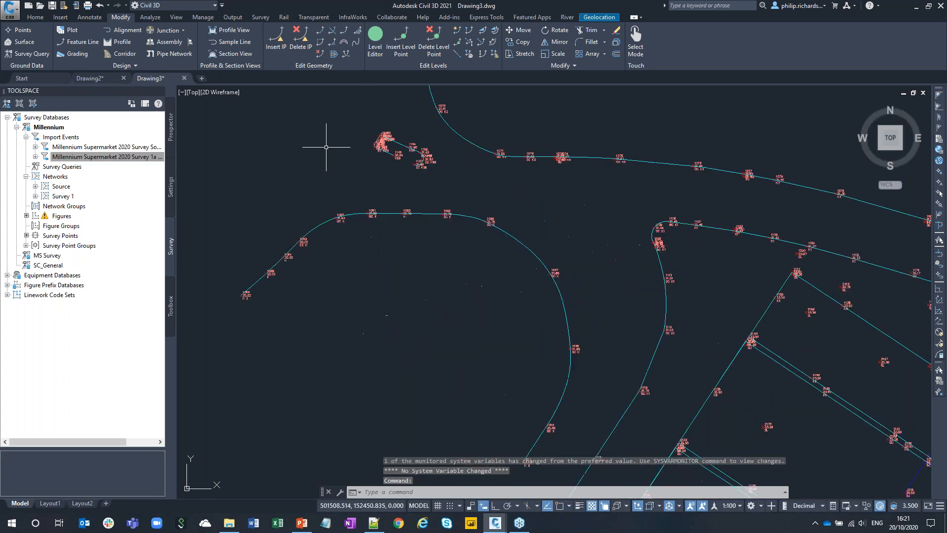
middle_click_drag(373, 166, 325, 282)
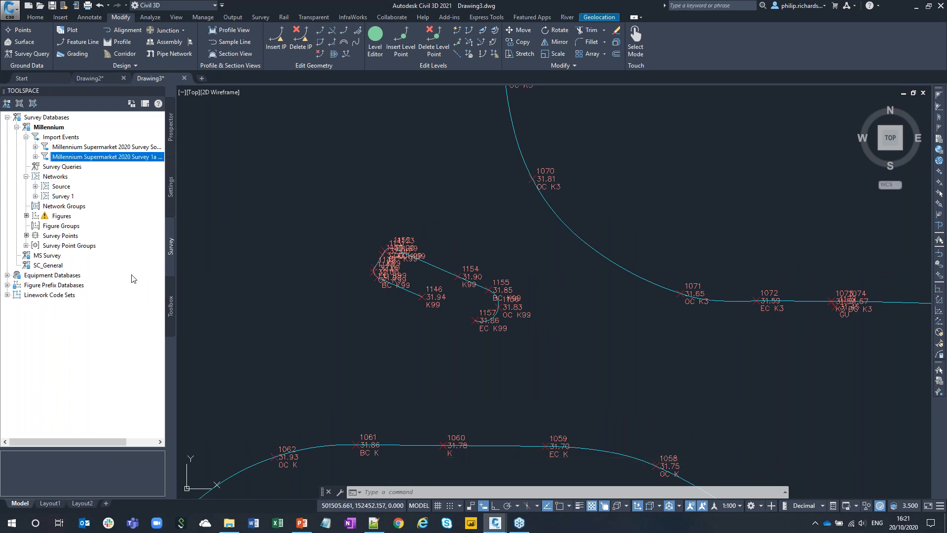
Add a GU prefix with the Basic style to the Millennium figure prefix database.
left_click(7, 285)
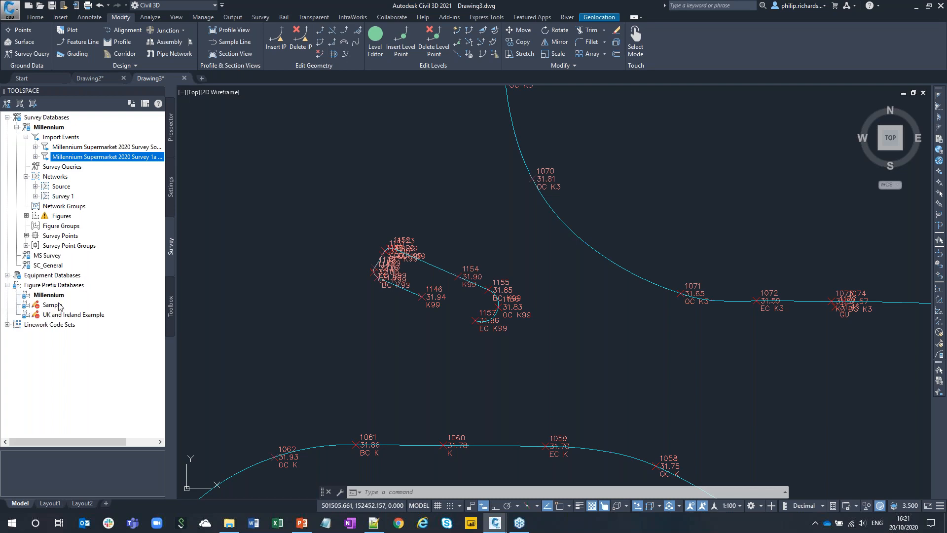
left_click(7, 325)
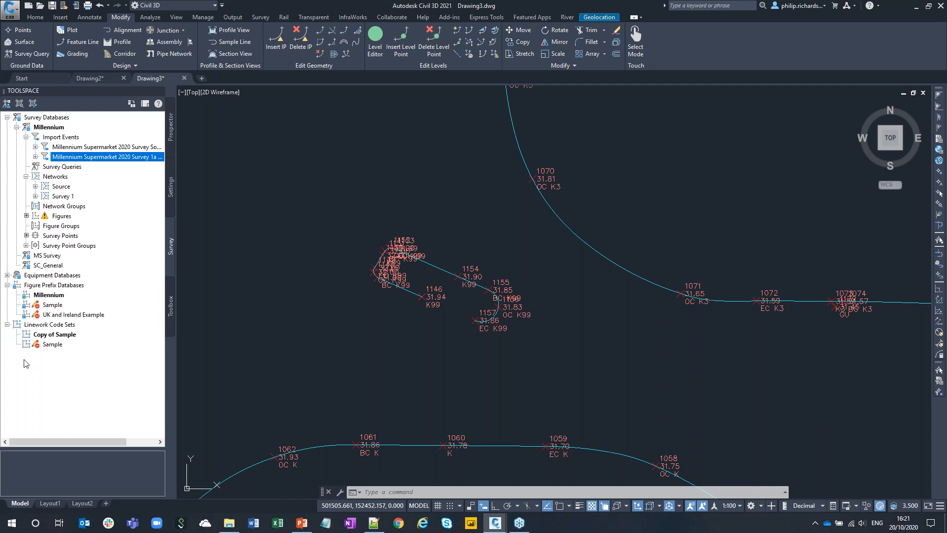
right_click(55, 293)
left_click(126, 302)
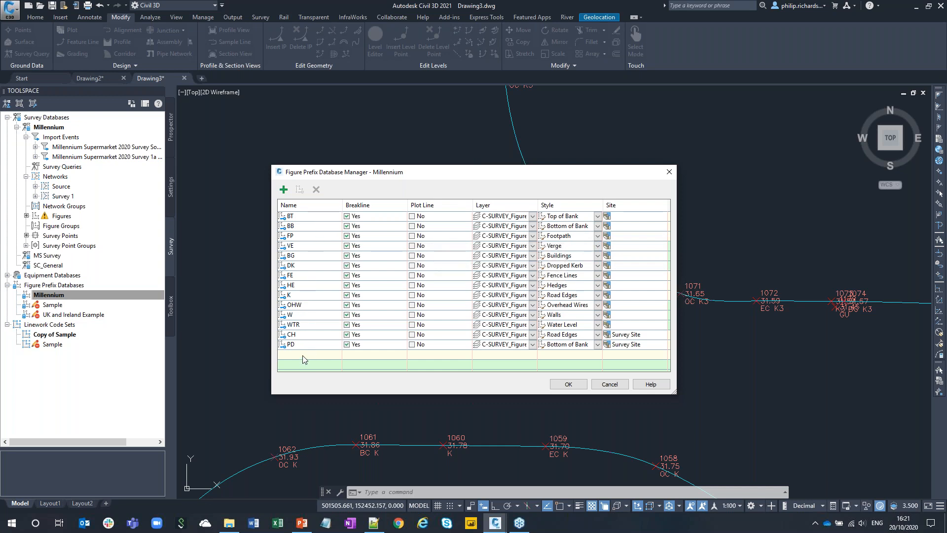
left_click(283, 191)
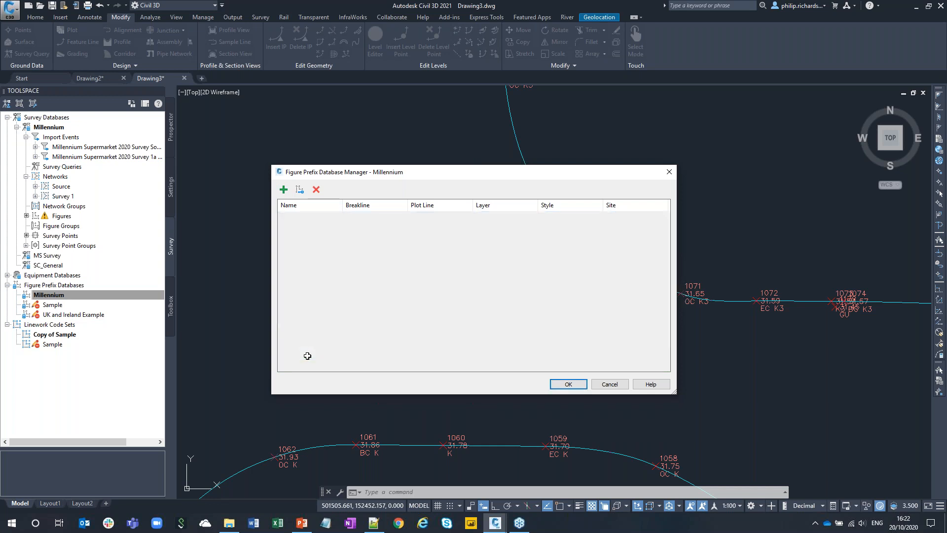
type("GU")
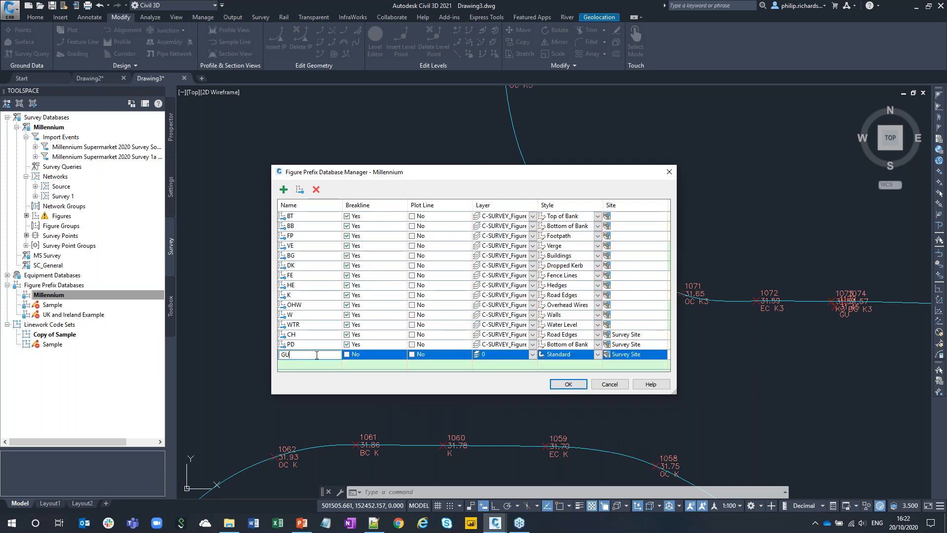
left_click(580, 355)
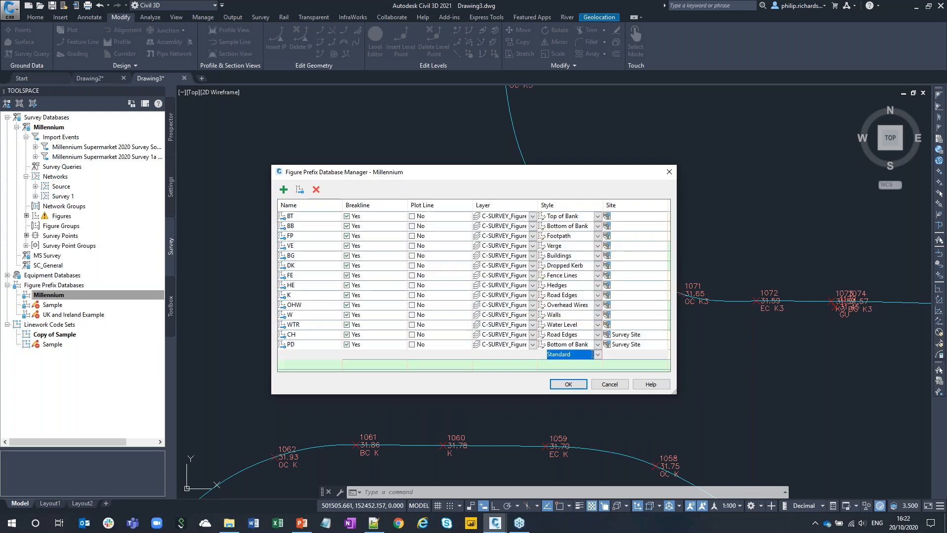
left_click(598, 355)
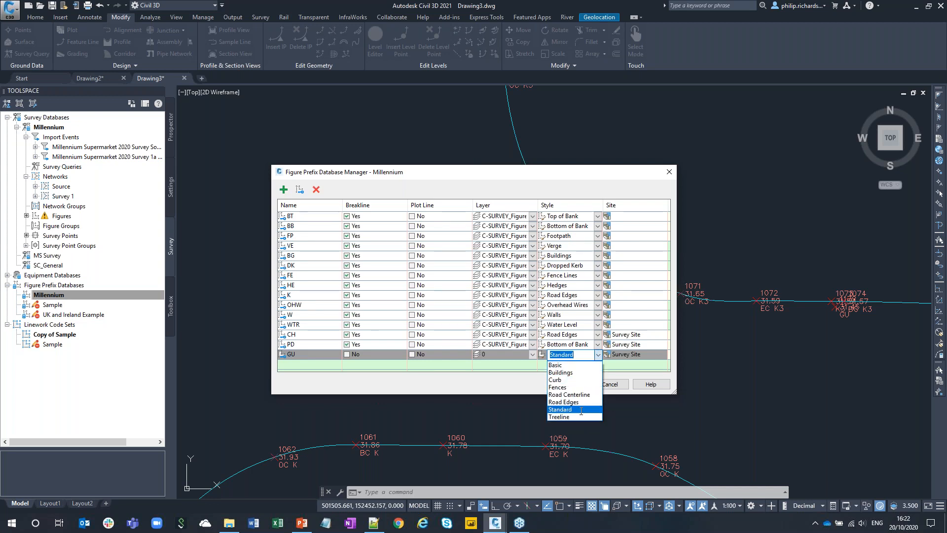
left_click(585, 364)
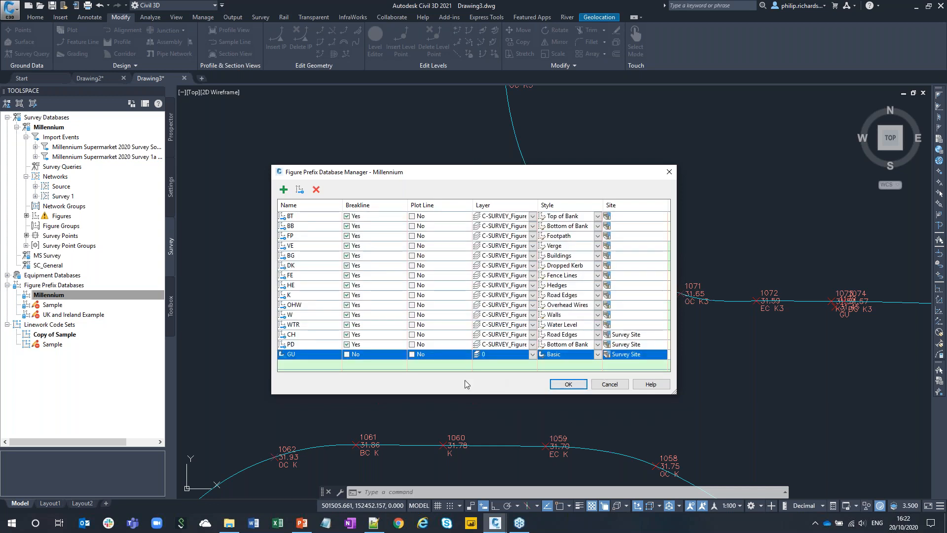
Assign the C-SURVEY_Figures layer to the GU prefix and save the Millennium figure prefix database.
left_click(532, 354)
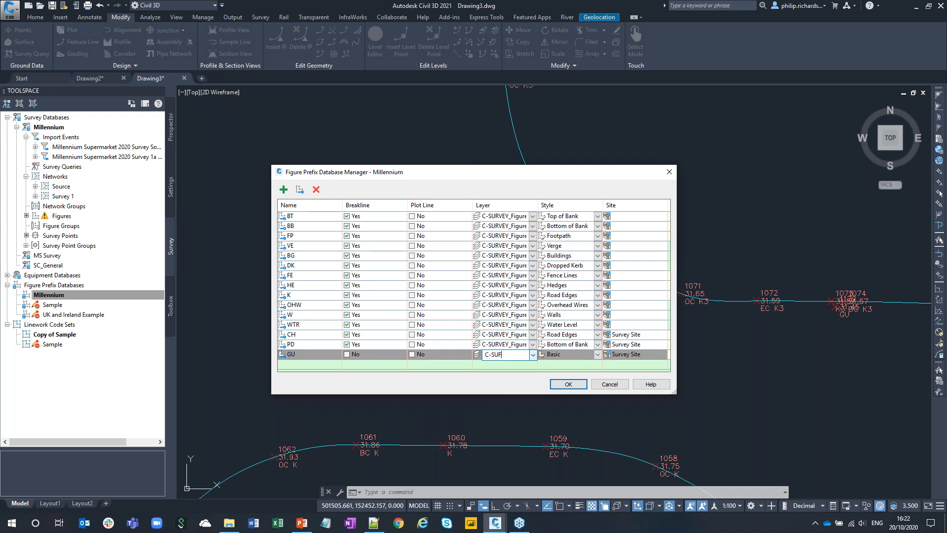
left_click(533, 355)
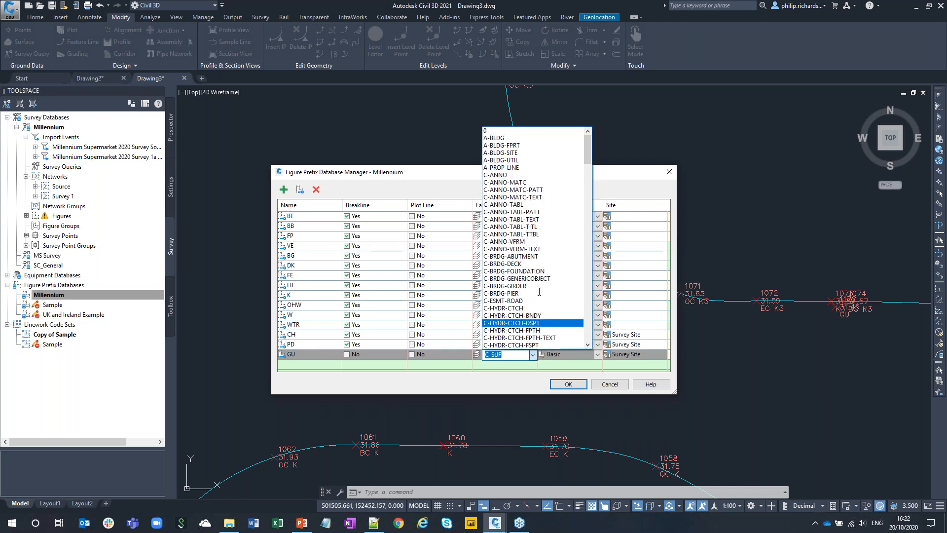
scroll(543, 305, "down", 7)
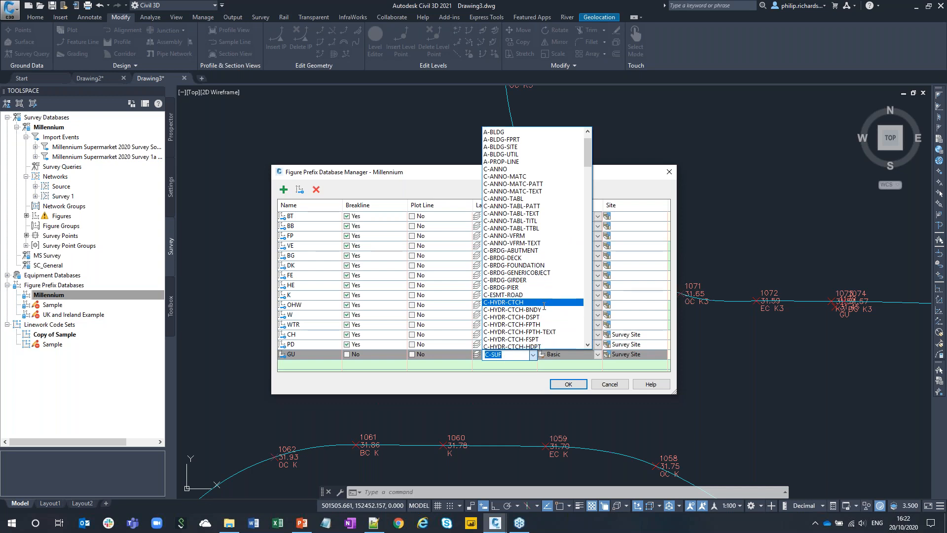
scroll(544, 306, "down", 9)
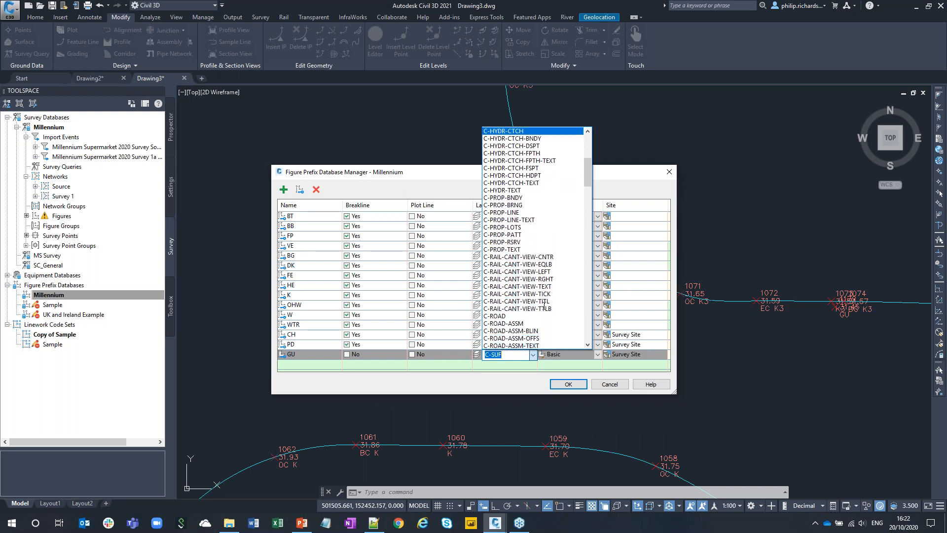
scroll(544, 309, "down", 16)
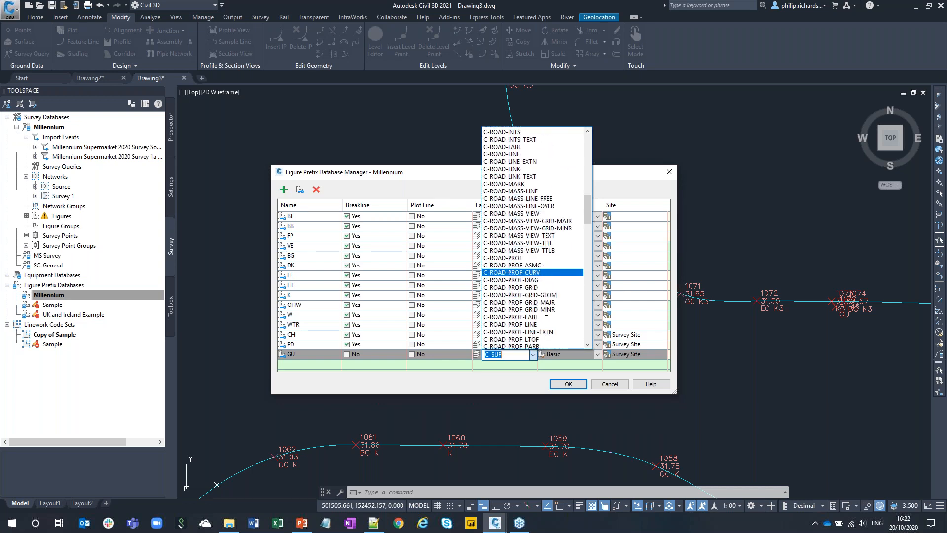
scroll(546, 313, "down", 5)
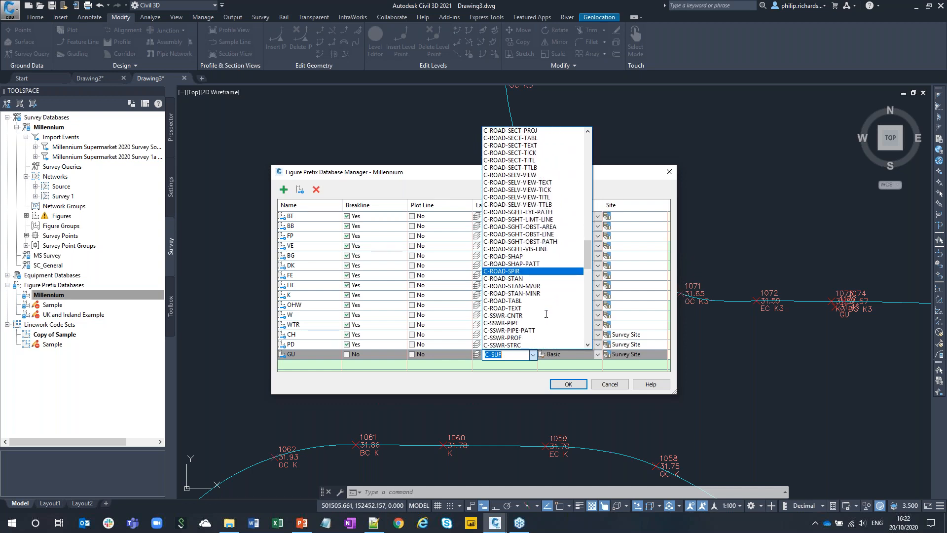
scroll(546, 314, "down", 5)
scroll(546, 313, "down", 6)
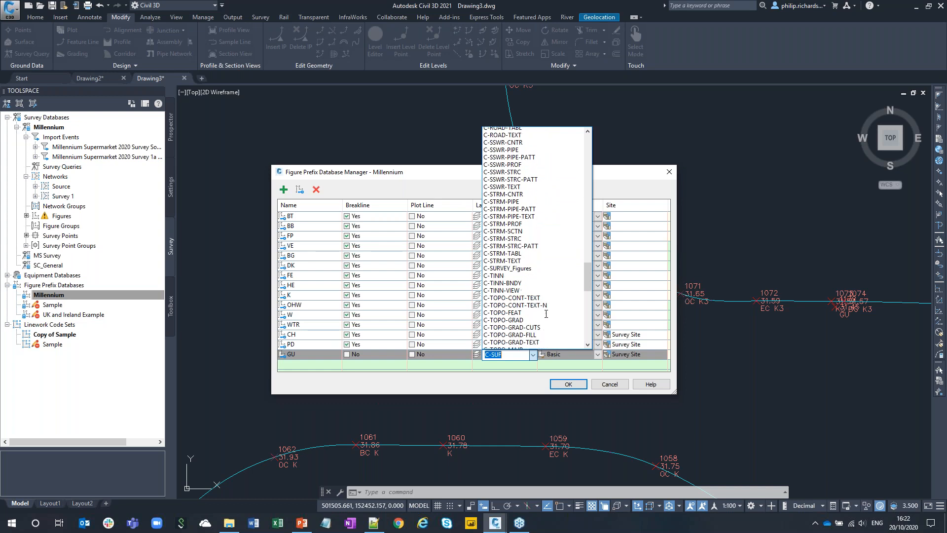
scroll(546, 314, "down", 5)
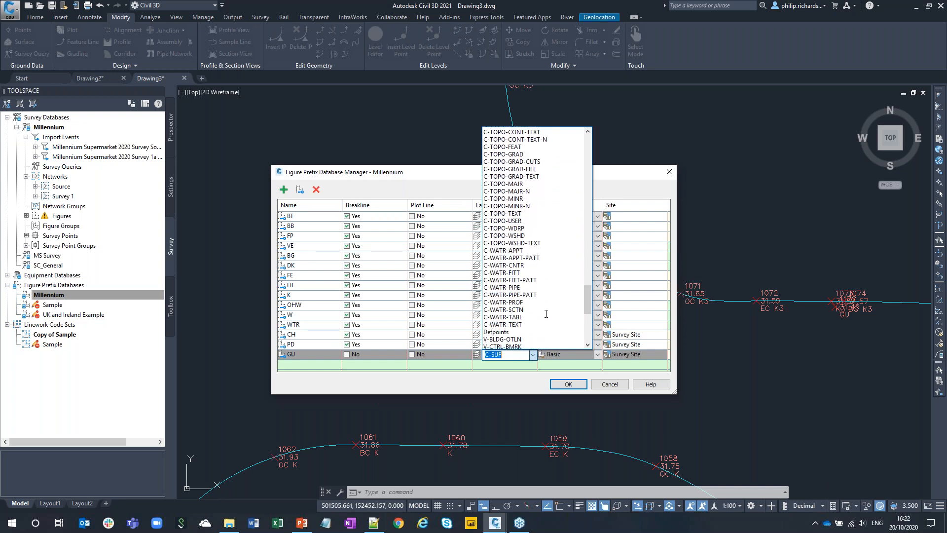
left_click_drag(589, 299, 588, 282)
scroll(552, 230, "up", 2)
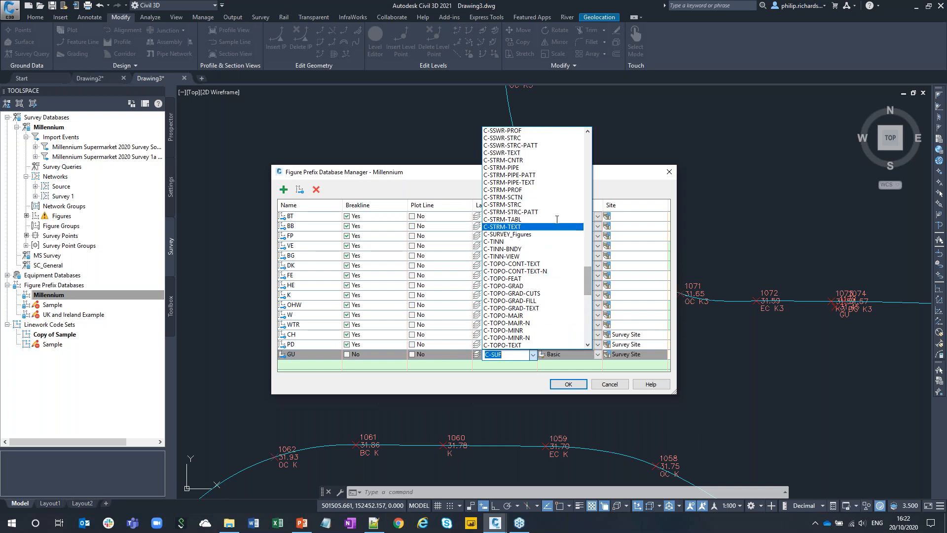
left_click(552, 234)
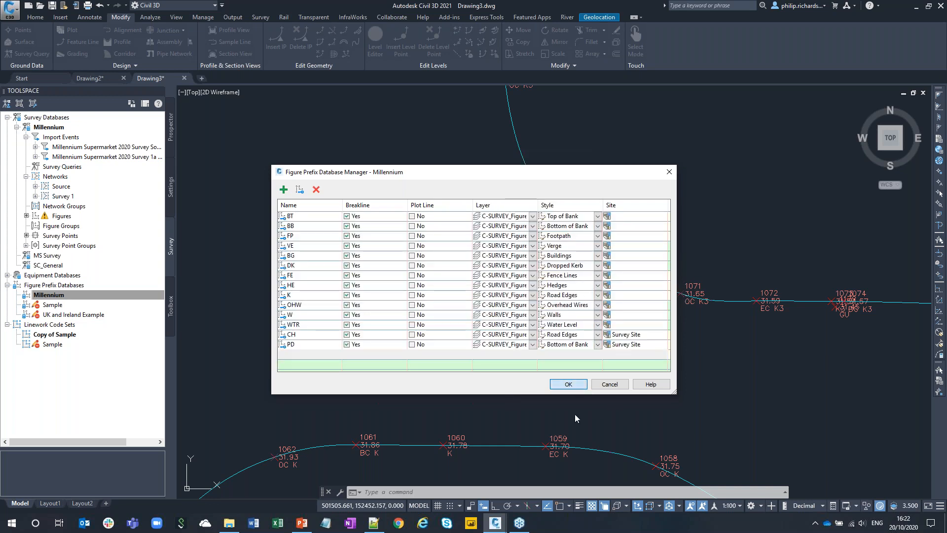
left_click(568, 385)
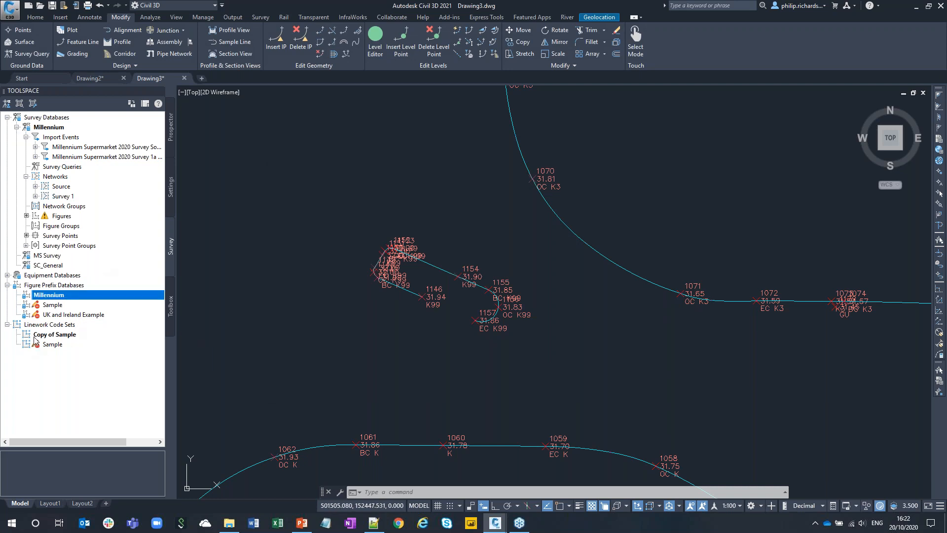
Open the Copy of Sample linework code set for editing and review its special, line segment and curve segment codes.
right_click(62, 337)
left_click(93, 341)
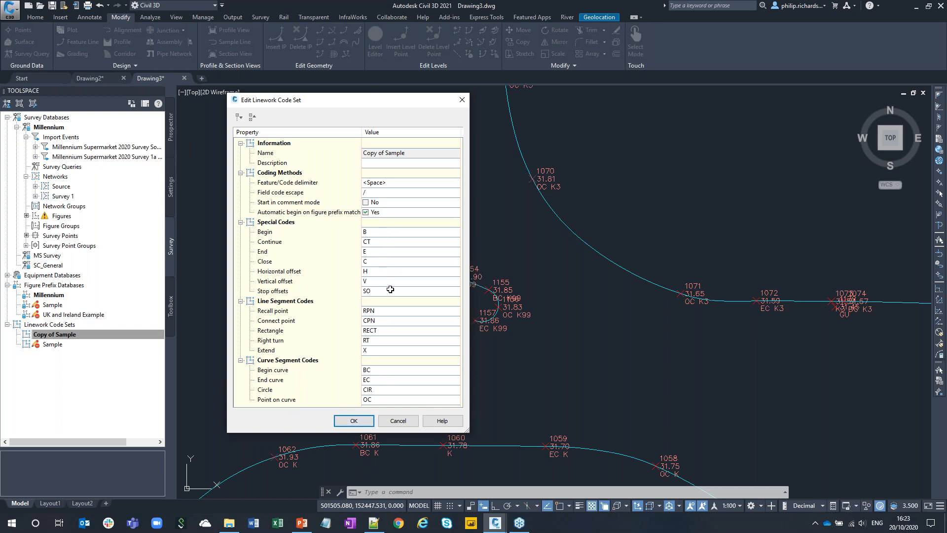
left_click(355, 420)
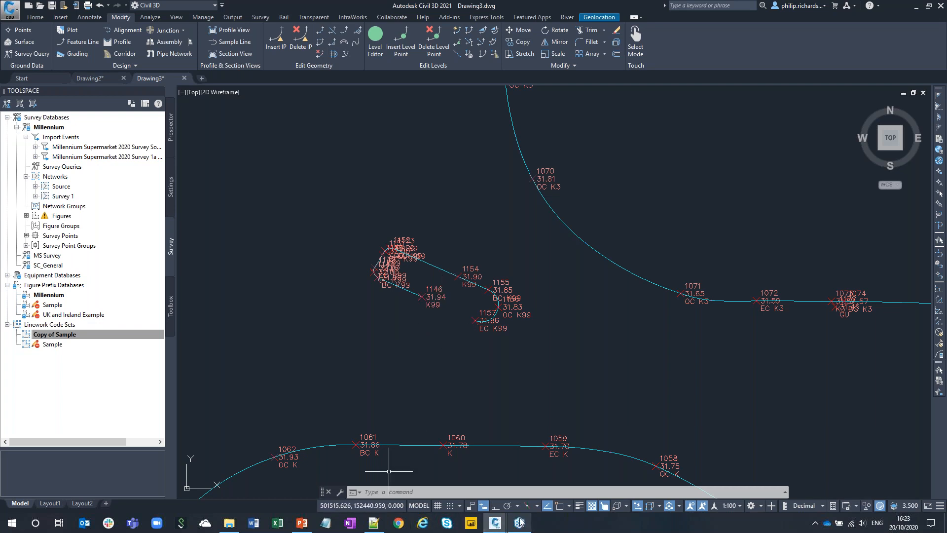
Switch to Notepad++ to review the K99 line for point 1146 in the survey CSV, and return to Civil 3D.
left_click(375, 523)
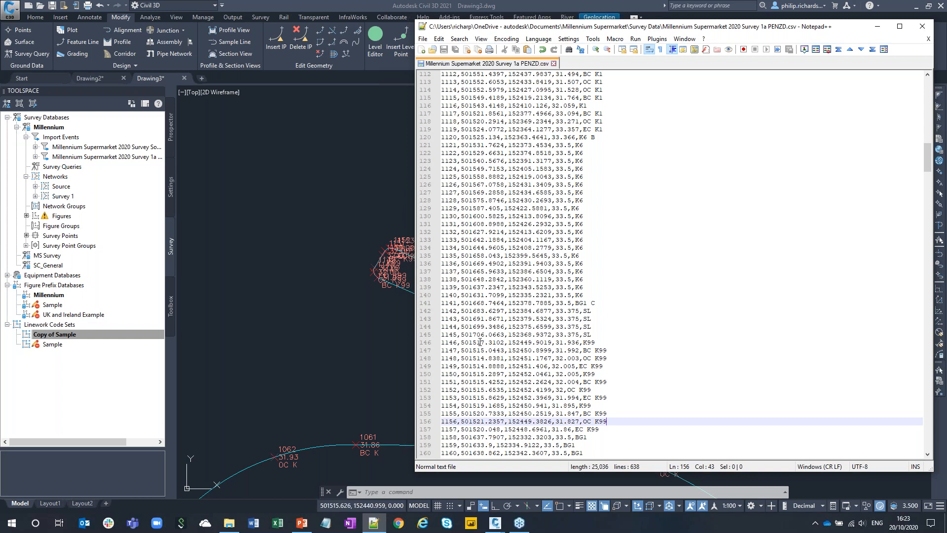
left_click(609, 344)
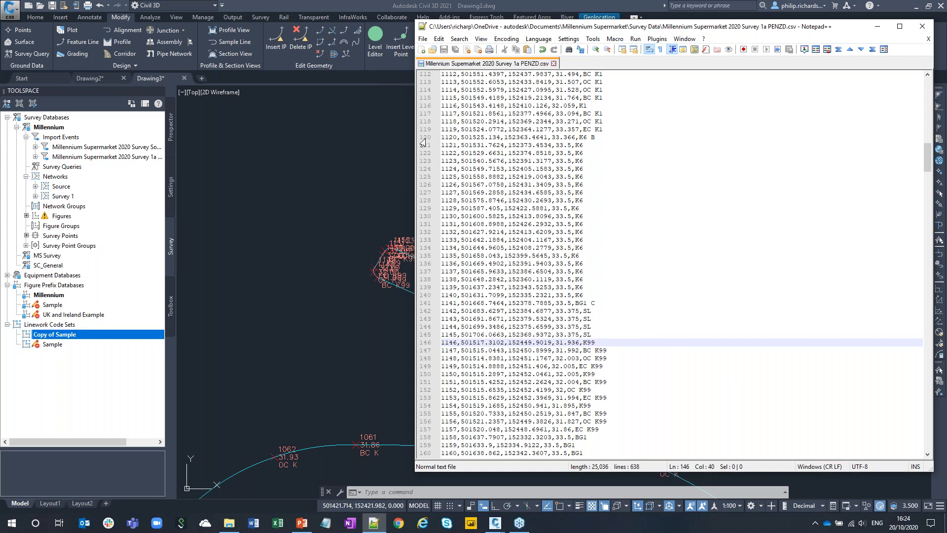
left_click(877, 26)
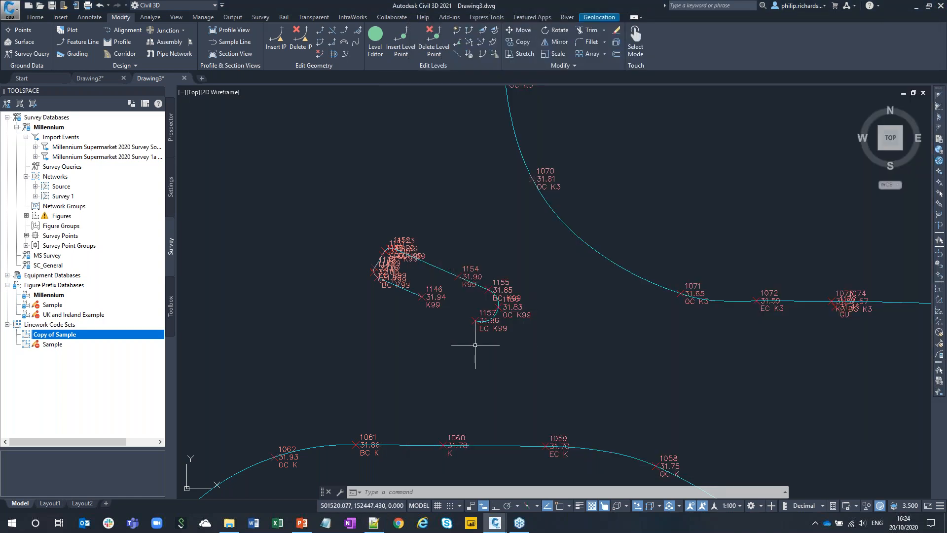
Open survey point 1146 in the point editor, check its raw description, and close the editor.
left_click(423, 296)
left_click(451, 224)
right_click(456, 189)
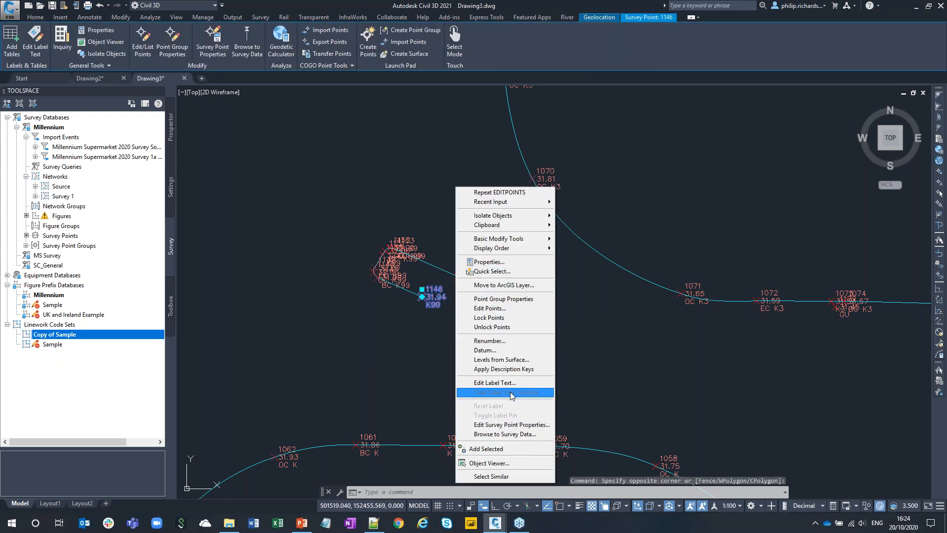
left_click(524, 307)
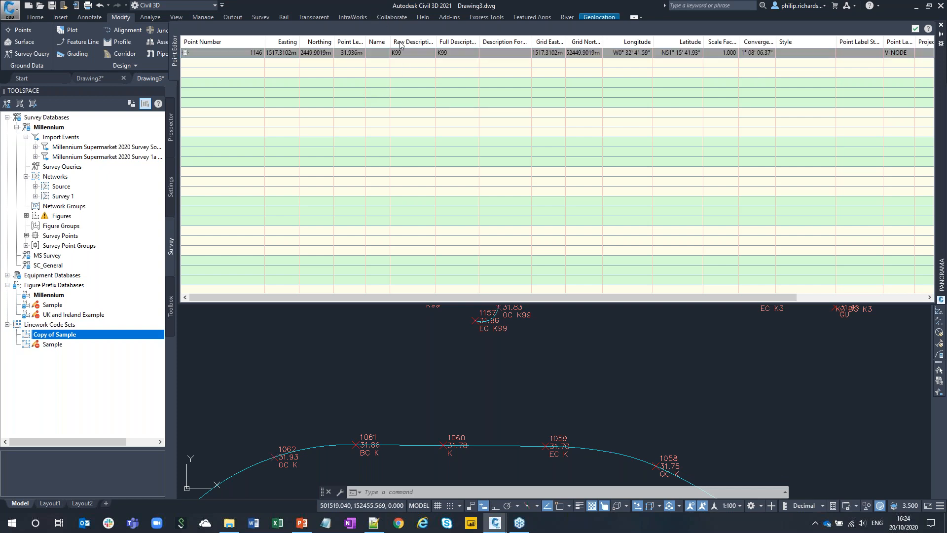
left_click(915, 28)
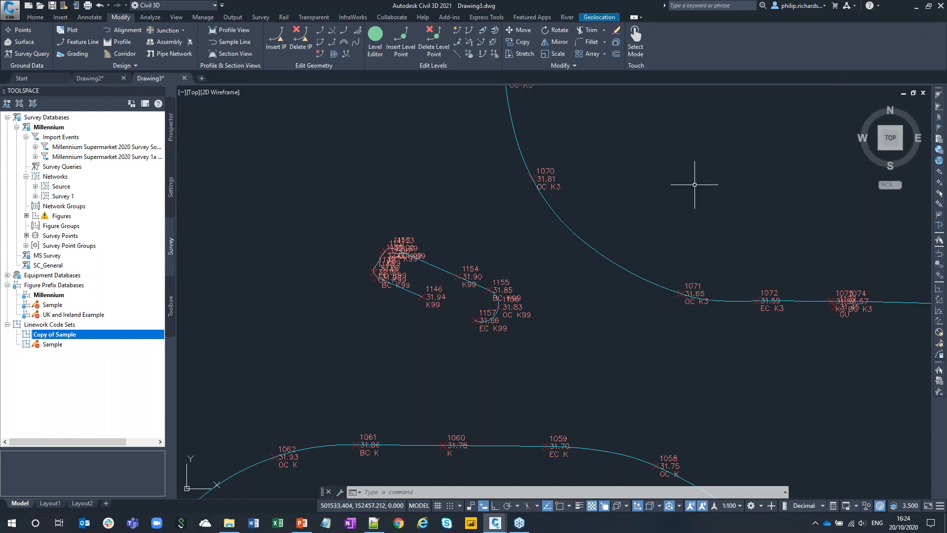
Switch to Notepad++, append the close code C after K99 for point 1146, and save the CSV file.
scroll(414, 332, "down", 5)
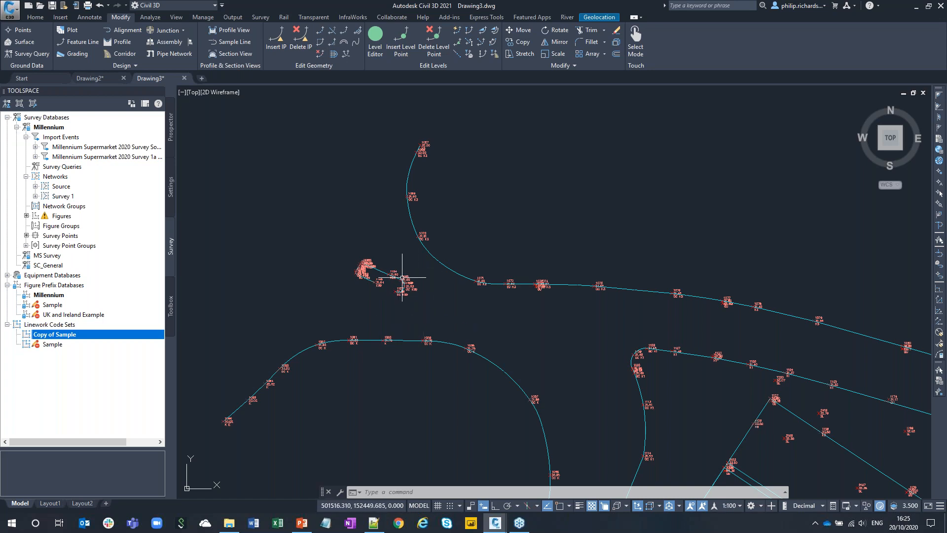
scroll(378, 274, "up", 10)
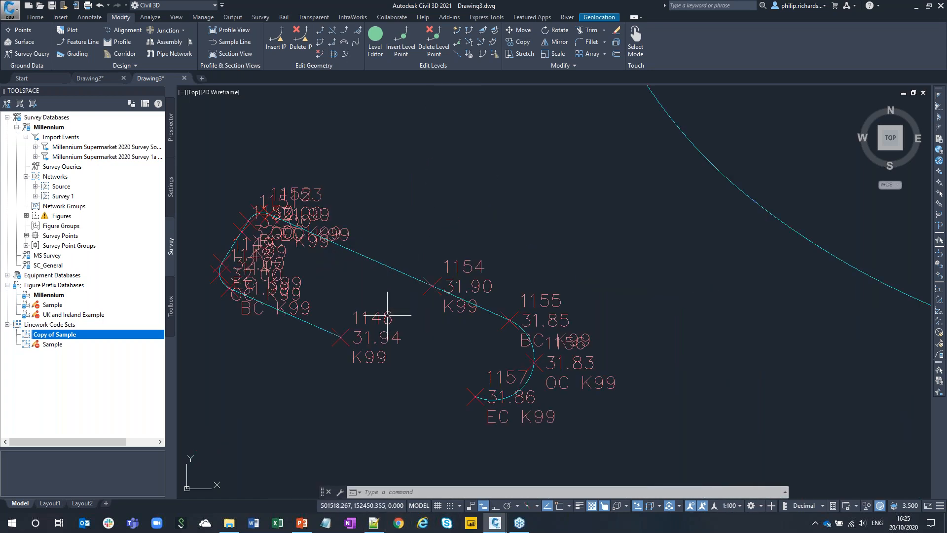
mouse_move(387, 314)
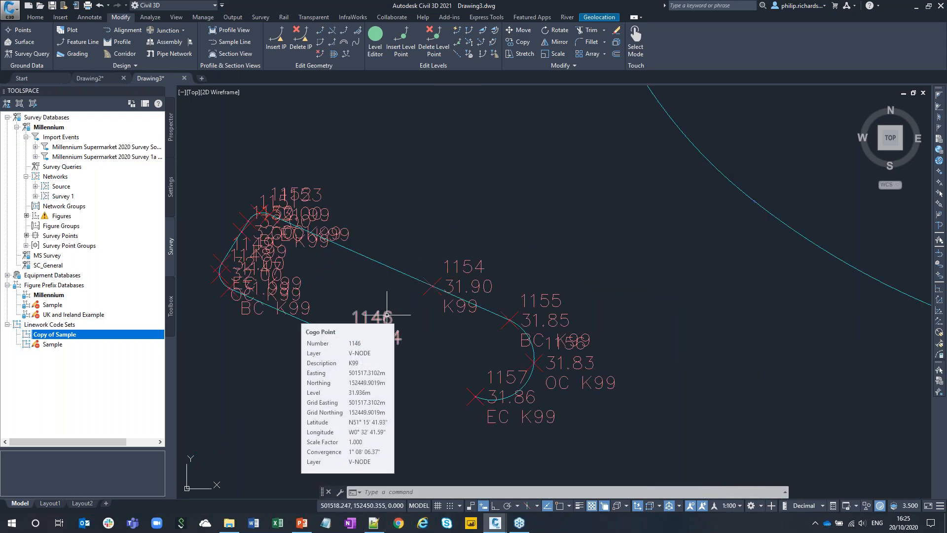
left_click(373, 523)
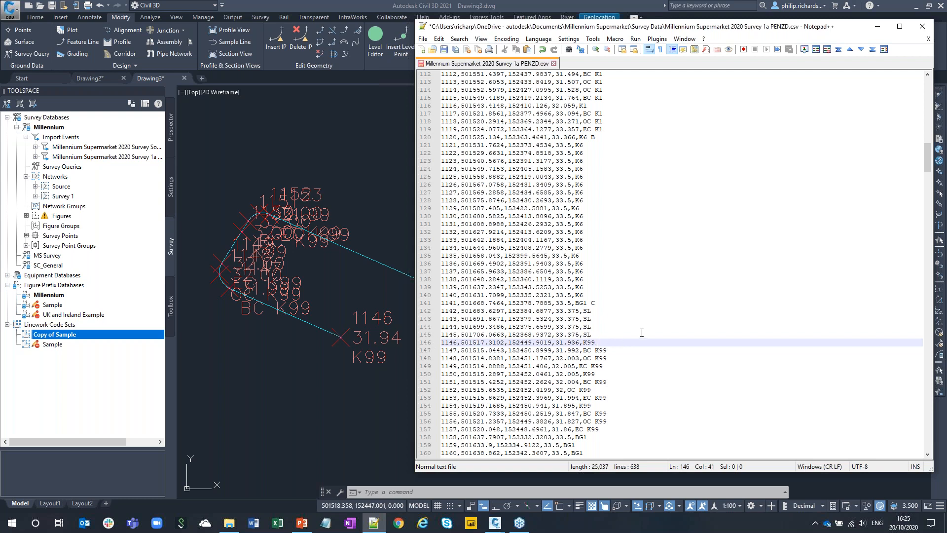
type("C")
key("ctrl+s")
Return to Civil 3D, re-import the Survey 1a point file, and inspect the updated linework.
left_click(356, 162)
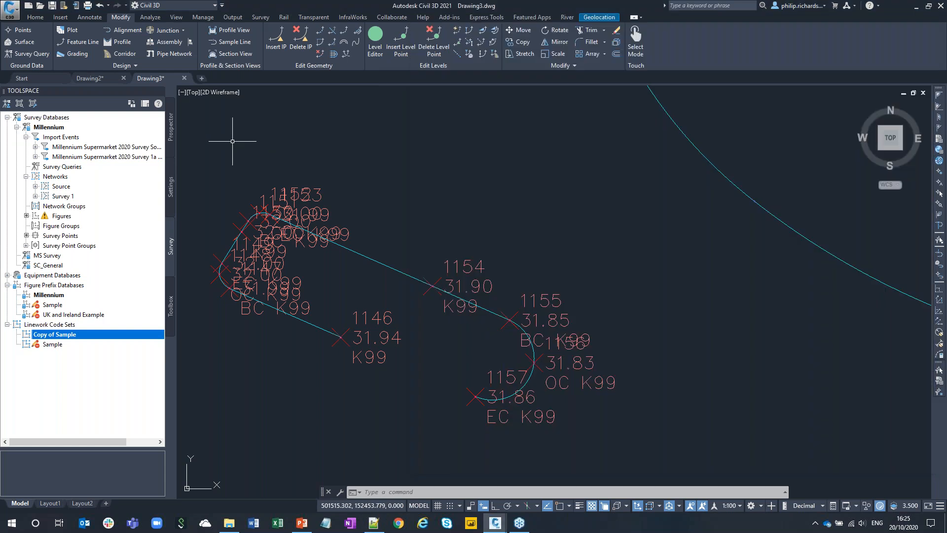
right_click(122, 158)
left_click(185, 176)
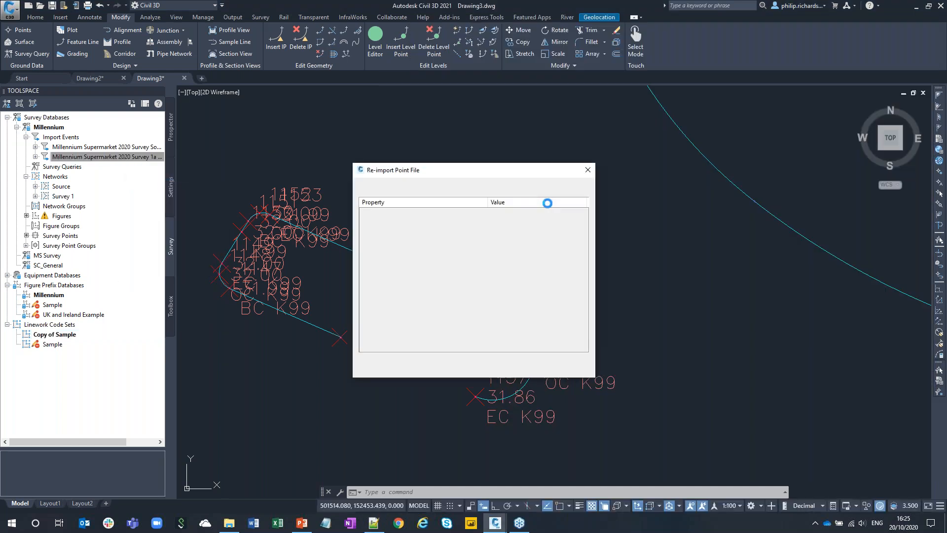
left_click(480, 366)
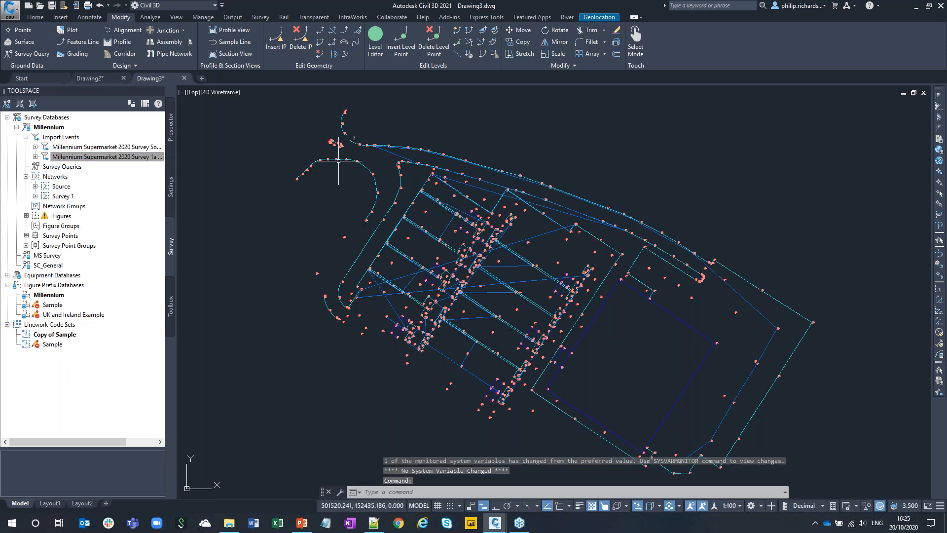
scroll(464, 244, "up", 4)
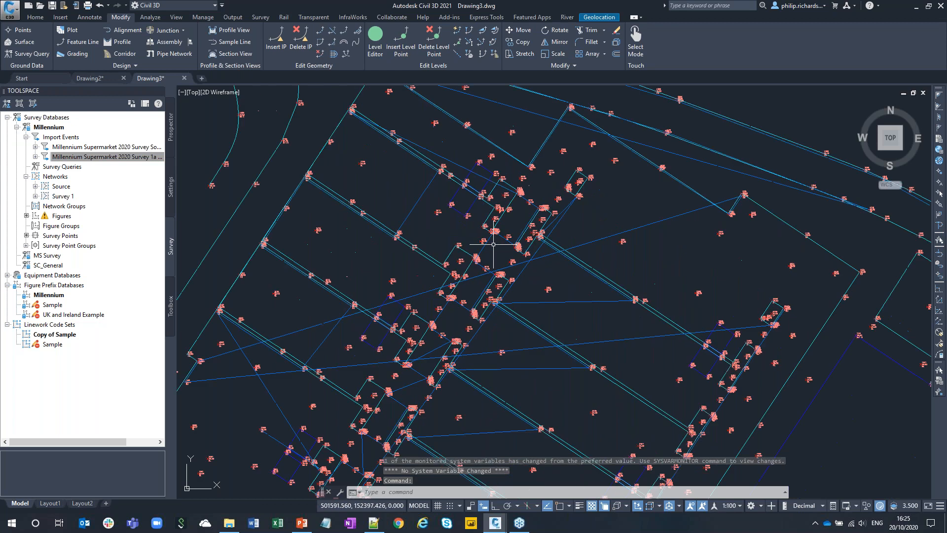
In Notepad++, remove the close code C from point 1146, append it after EC K99 for point 1157, and save the CSV file.
scroll(463, 185, "up", 6)
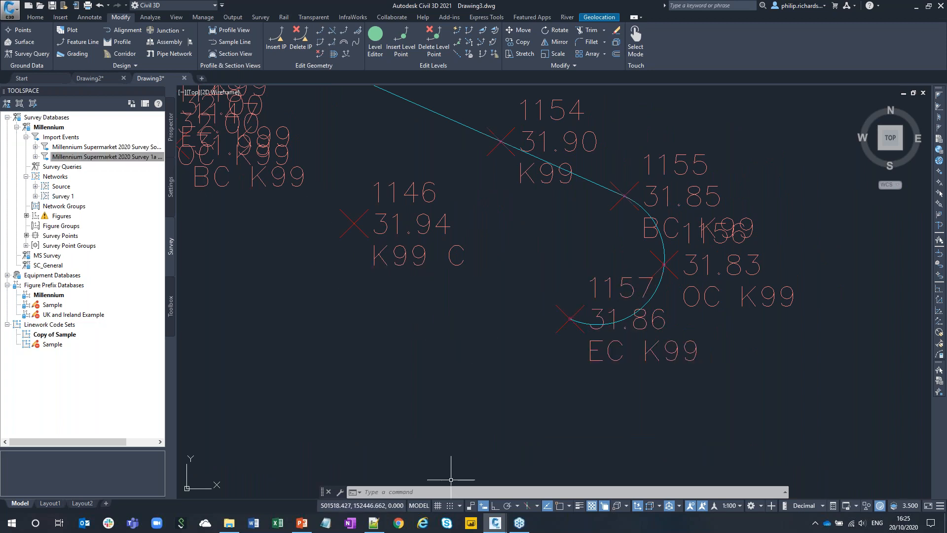
left_click(374, 525)
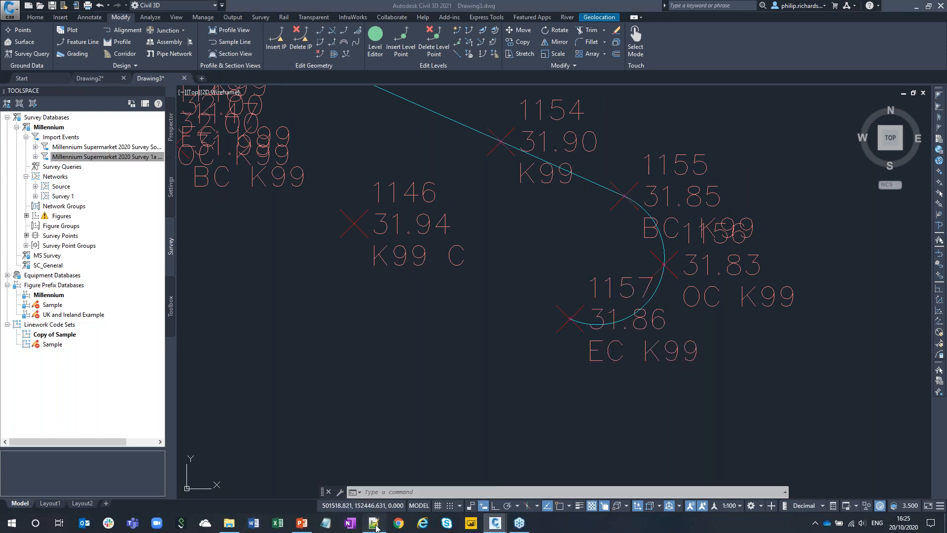
key("BackSpace")
key("BackSpace")
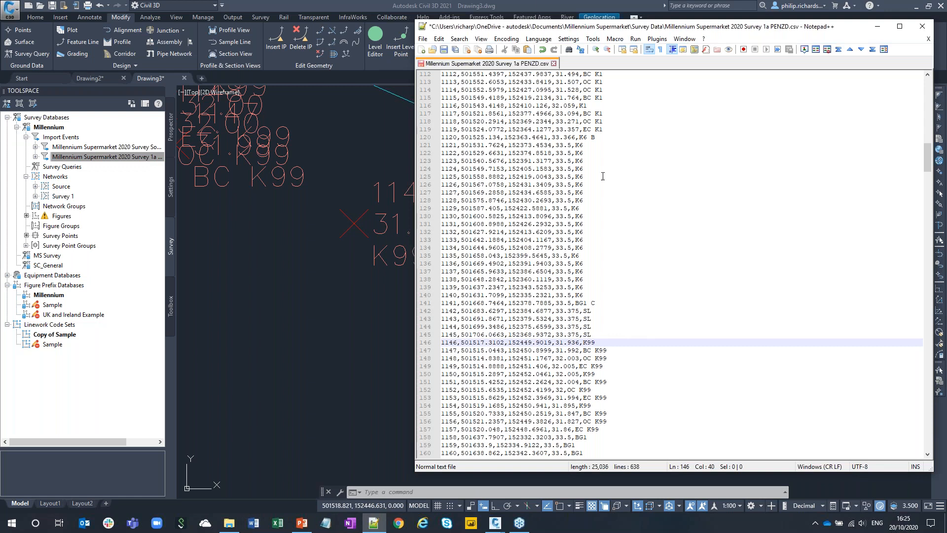
left_click_drag(632, 29, 571, 25)
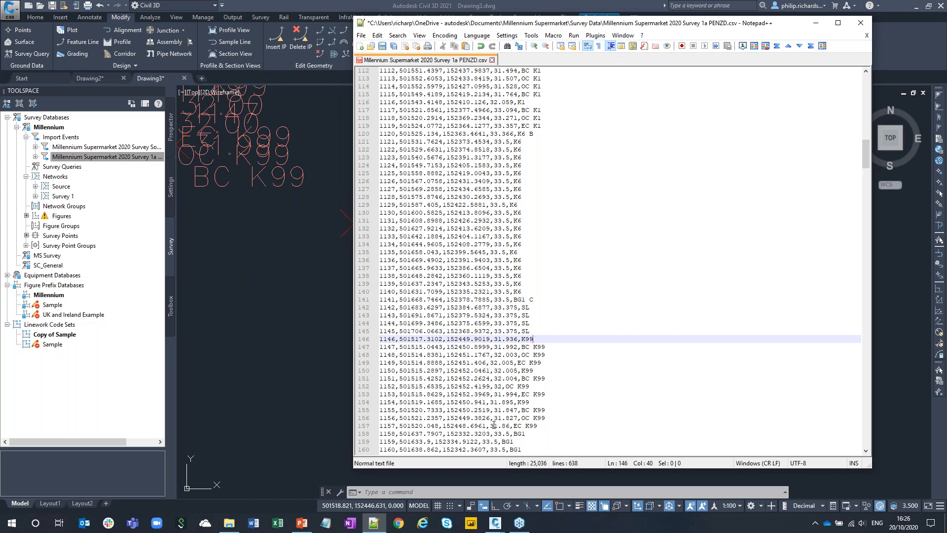
left_click(543, 427)
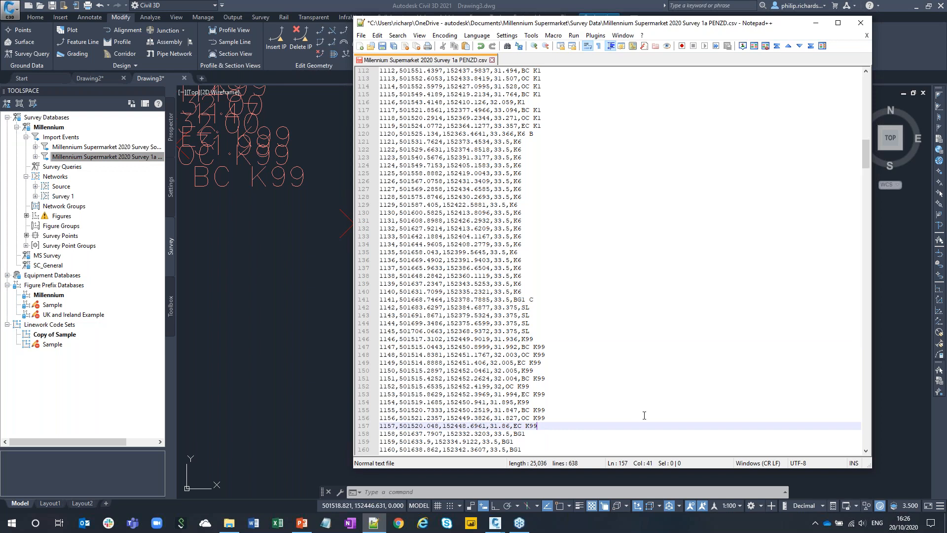
key("ctrl+s")
Return to Civil 3D, re-import the Survey 1a point file with linework processing, and check the K99 kerb island.
left_click(232, 398)
right_click(143, 157)
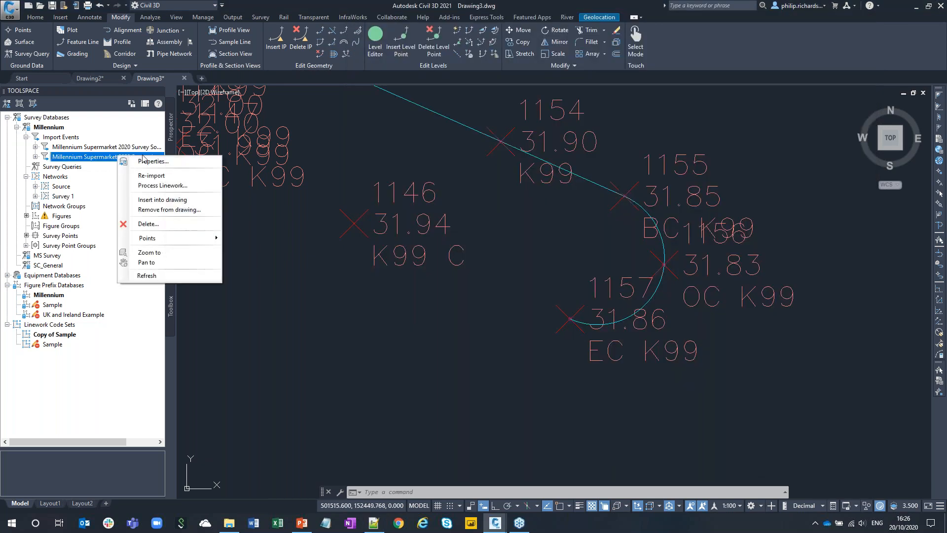
left_click(150, 175)
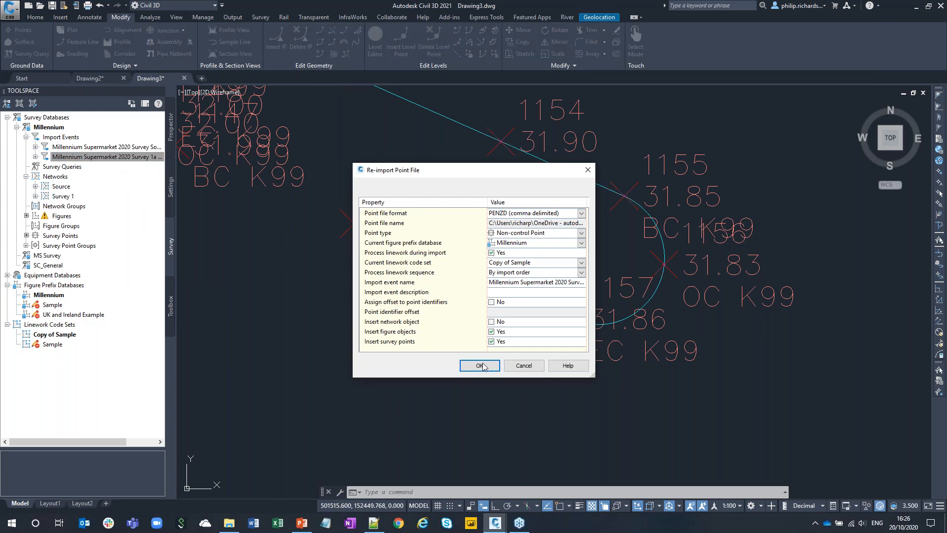
left_click(481, 366)
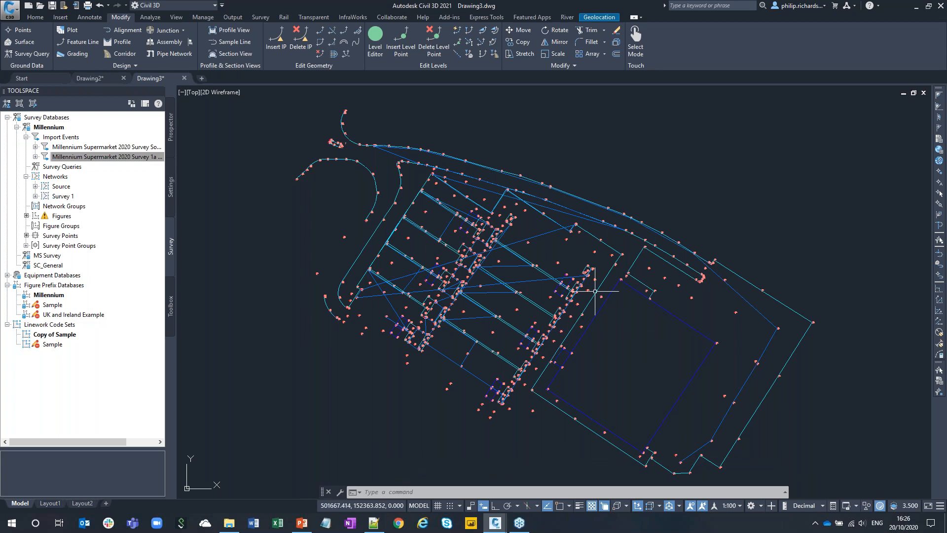
scroll(316, 139, "up", 4)
scroll(340, 148, "up", 10)
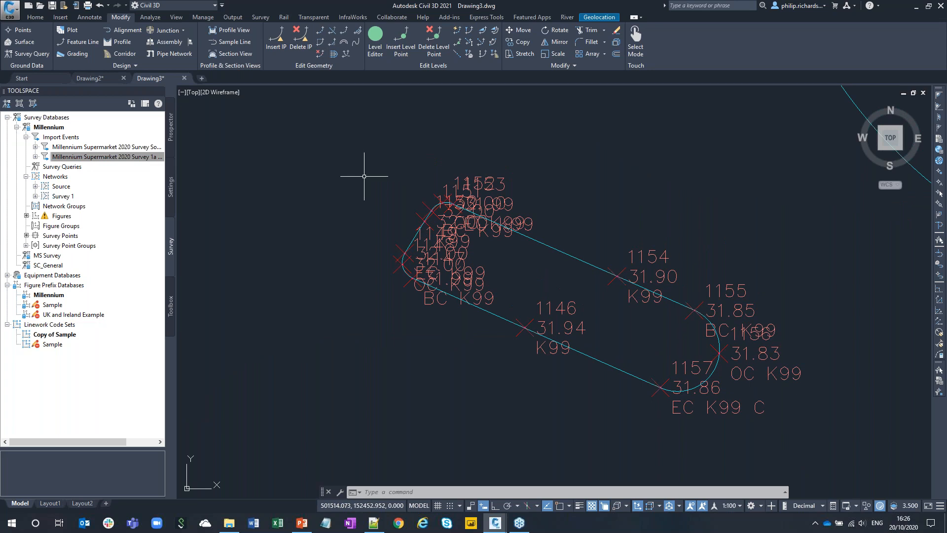
Set the annotation scale to 1:20 and inspect the K99 kerb island's arc codes and closure at points 1155 to 1157.
left_click(738, 506)
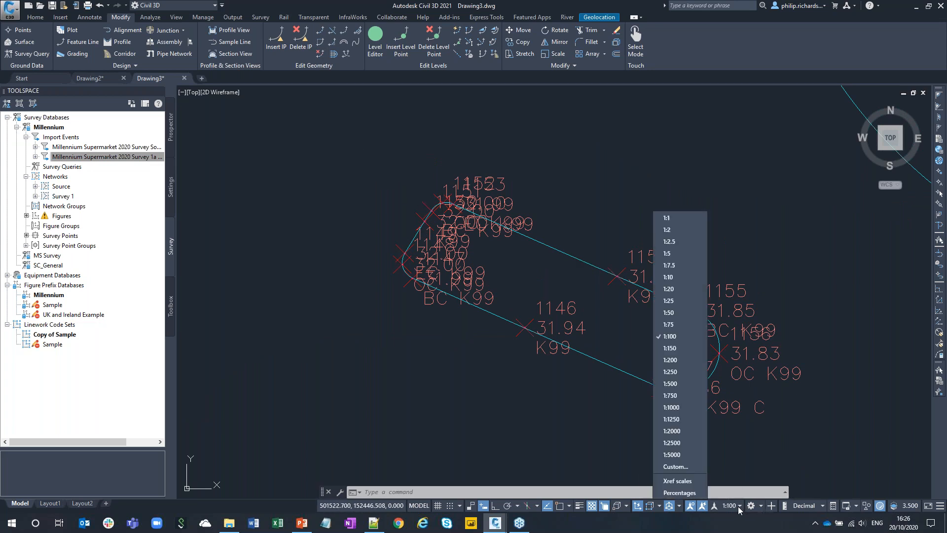
left_click(672, 290)
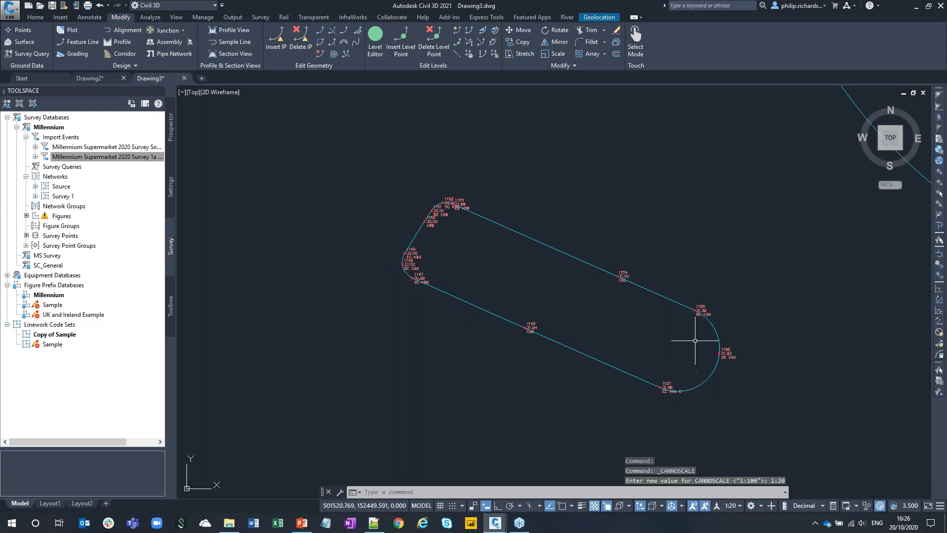
scroll(695, 339, "up", 8)
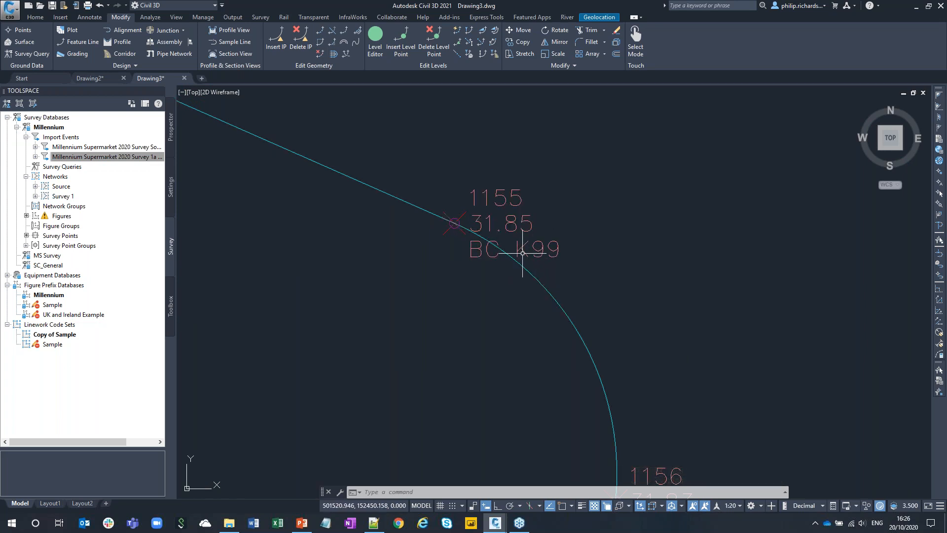
scroll(613, 312, "down", 4)
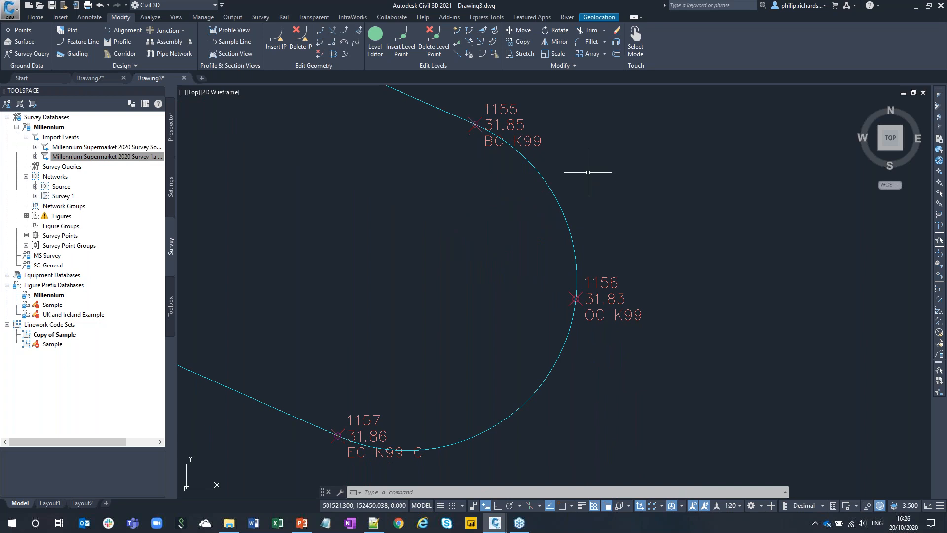
middle_click_drag(597, 381, 693, 291)
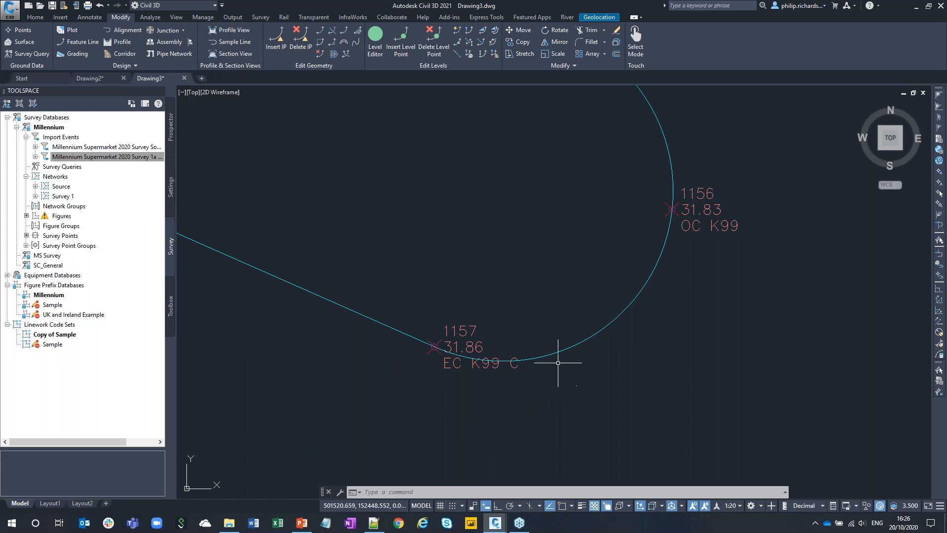
scroll(567, 409, "down", 3)
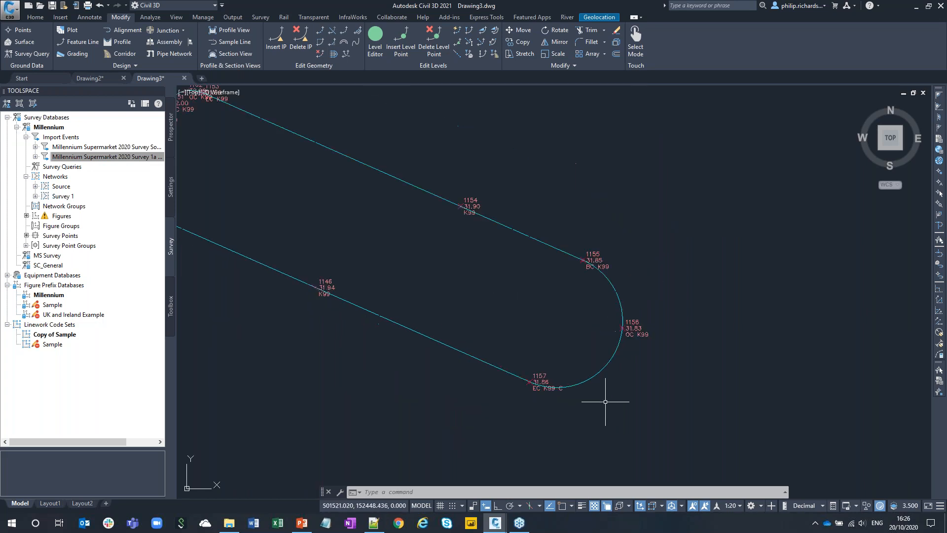
middle_click_drag(532, 281, 541, 297)
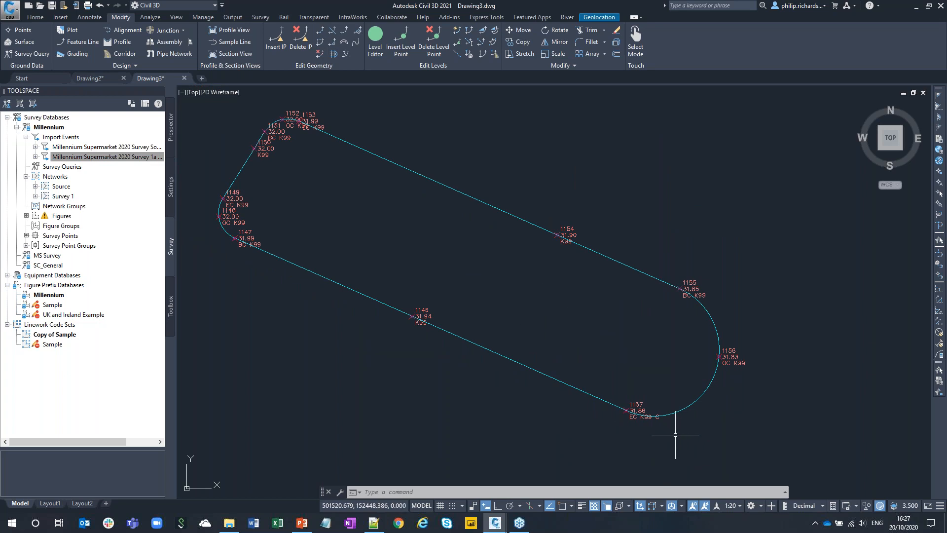
scroll(629, 422, "up", 4)
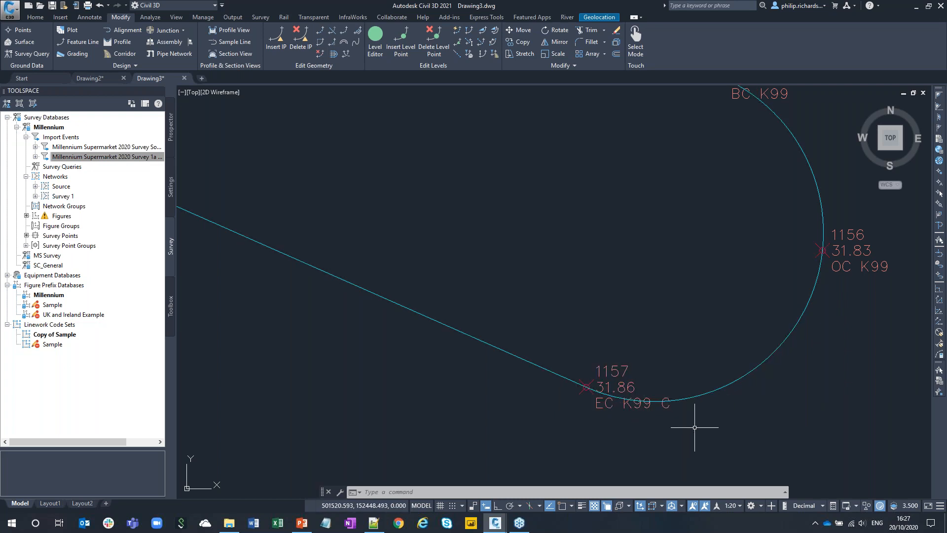
scroll(674, 430, "down", 5)
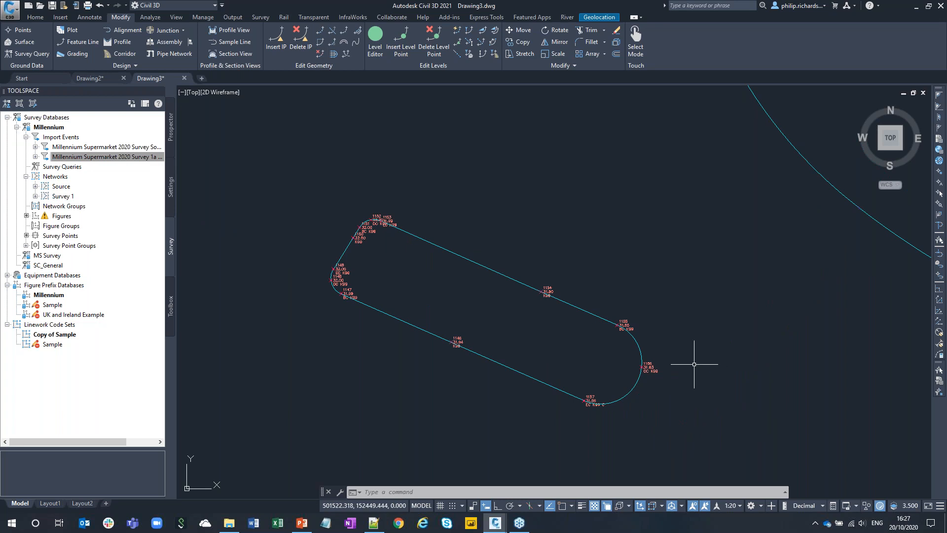
Examine the stray lines across the car park, check the code at point 1183, and go back to the survey data tree.
scroll(717, 319, "down", 2)
middle_click_drag(715, 315, 627, 256)
scroll(700, 298, "down", 2)
middle_click_drag(756, 327, 508, 242)
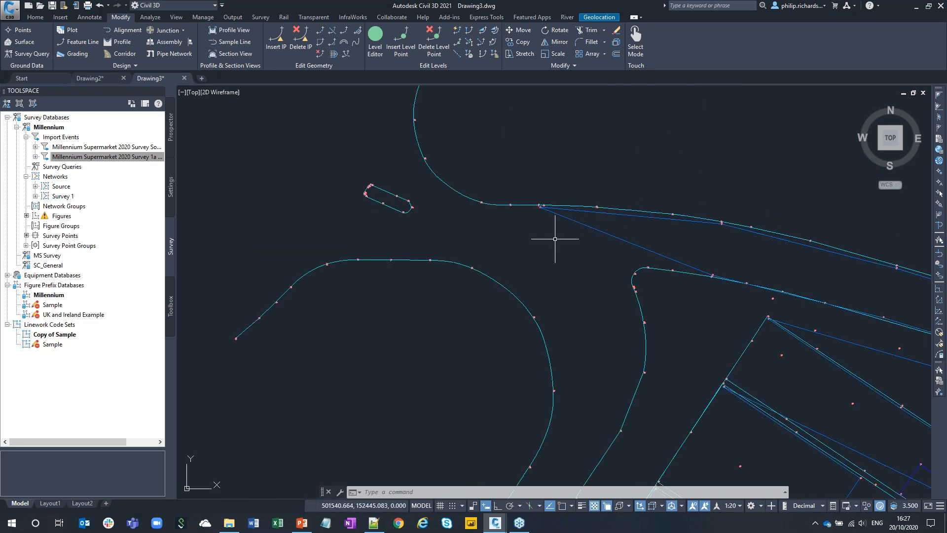
scroll(541, 250, "down", 3)
mouse_move(549, 264)
middle_mouse_down()
mouse_move(476, 207)
mouse_move(469, 171)
middle_mouse_up()
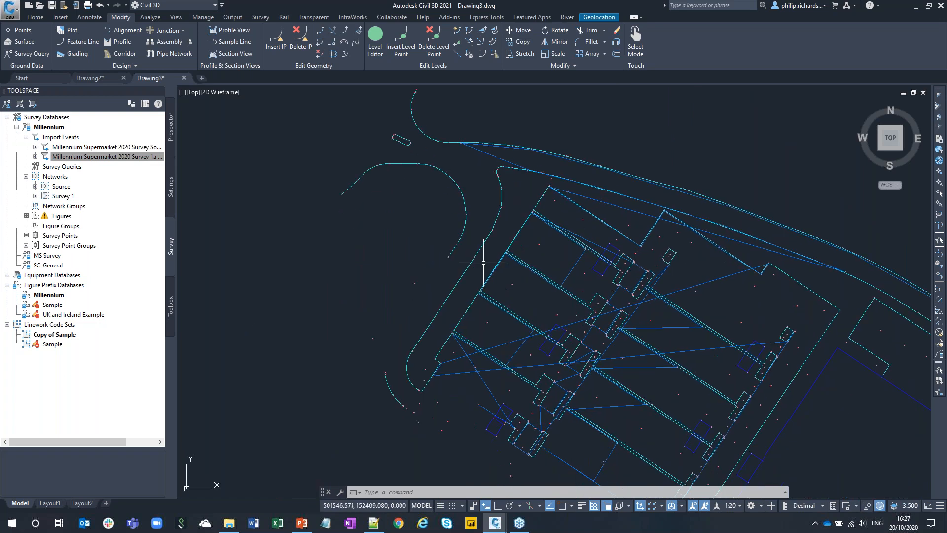
left_click(172, 127)
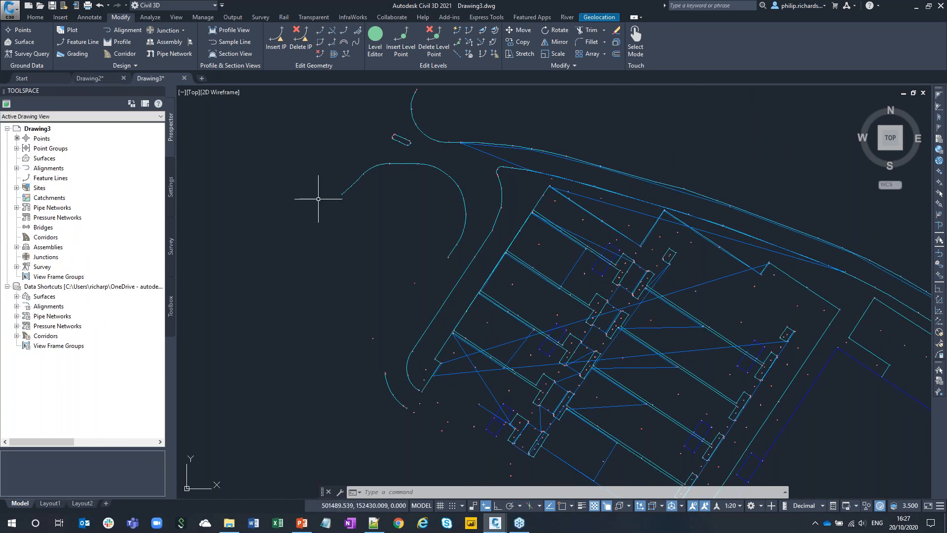
scroll(548, 186, "up", 8)
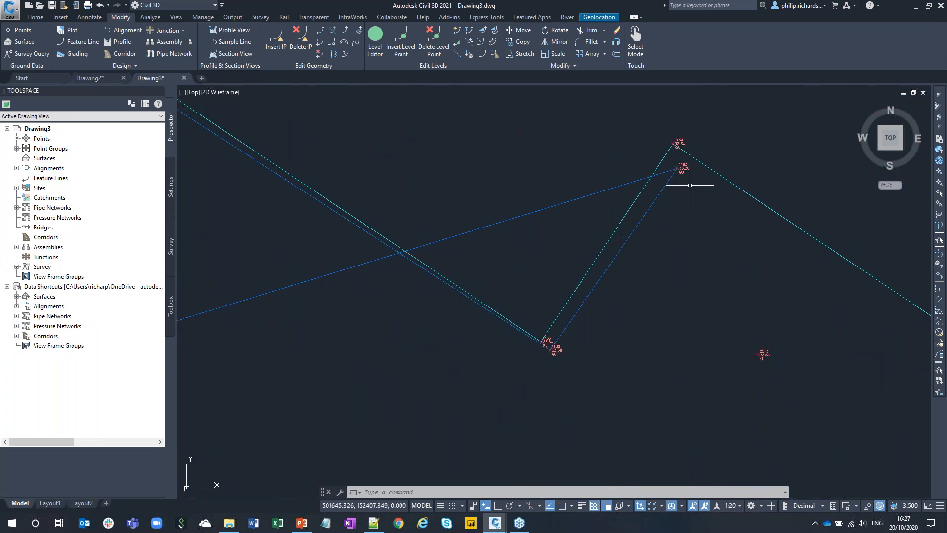
scroll(689, 185, "up", 3)
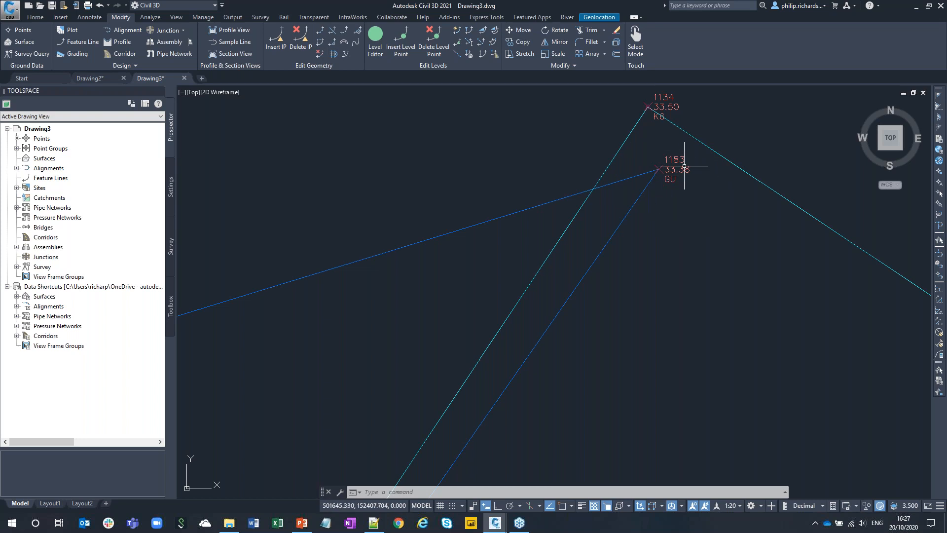
left_click(171, 247)
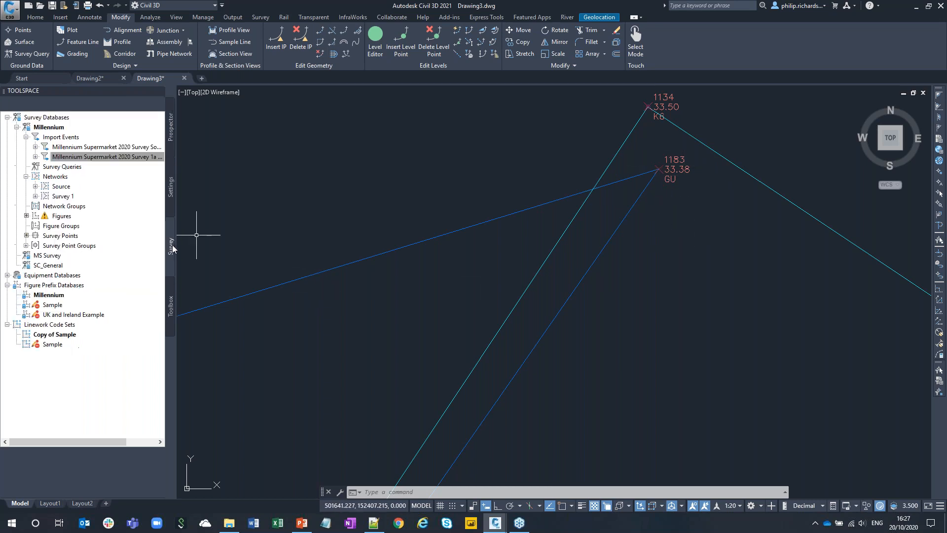
right_click(61, 339)
left_click(99, 342)
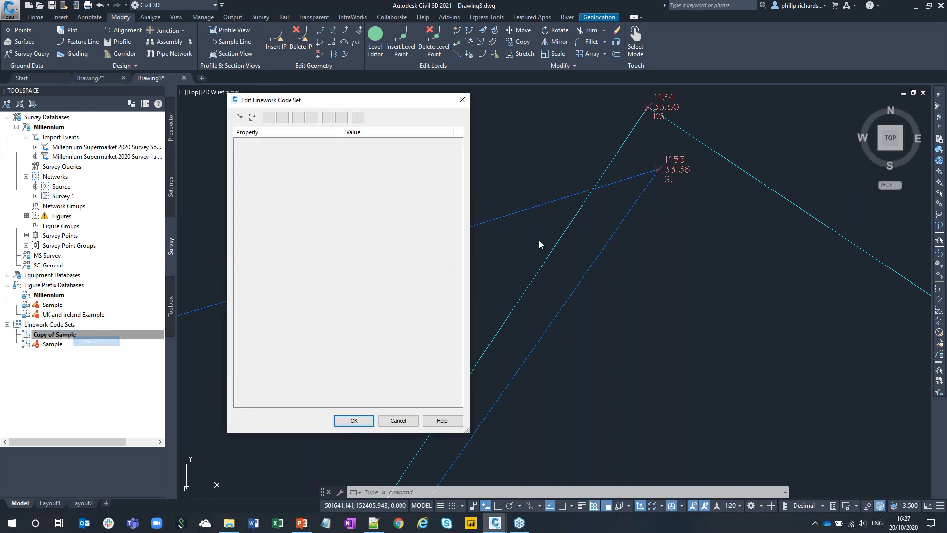
left_click(398, 421)
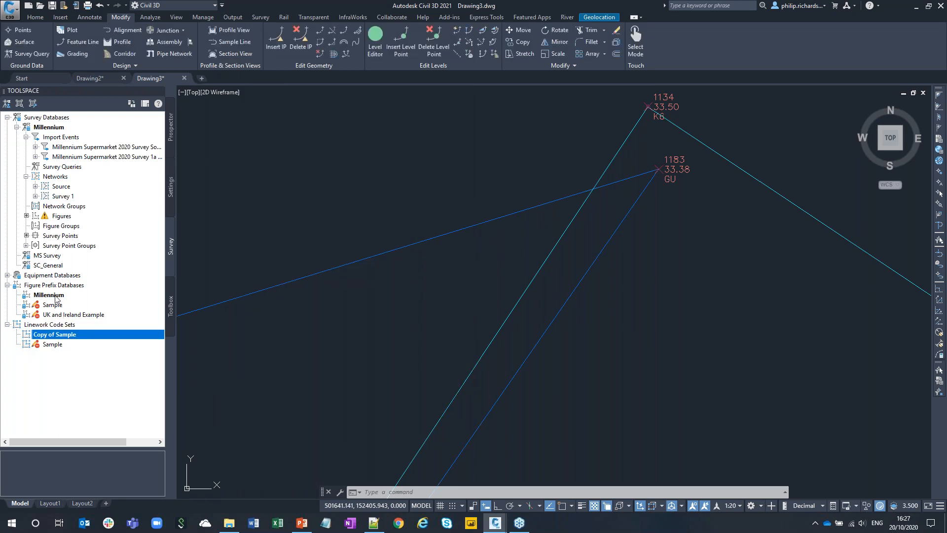
Delete the GU prefix from the end of the Millennium figure prefix database and save the change.
right_click(55, 294)
left_click(104, 299)
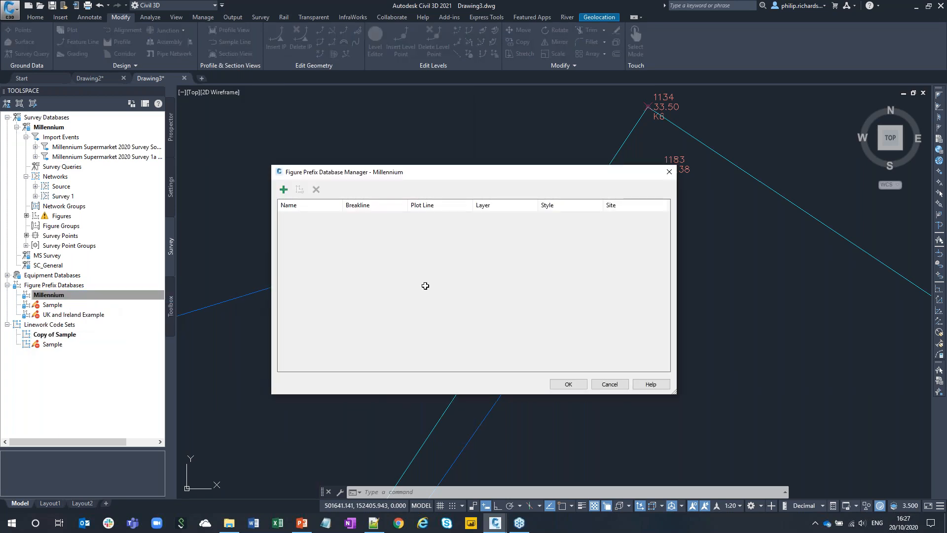
left_click(302, 355)
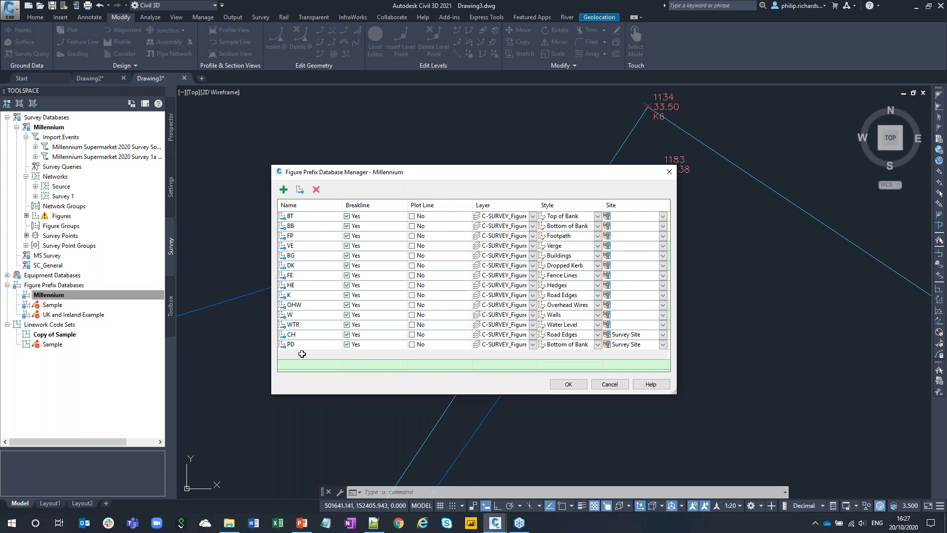
left_click(316, 190)
left_click(568, 384)
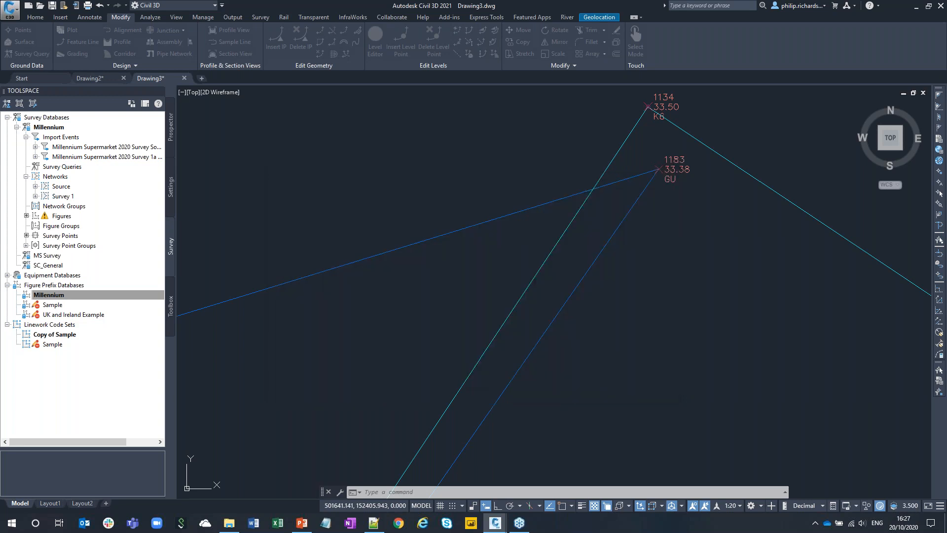
Process the Survey 1a linework by import order with the Millennium prefixes and Copy of Sample code set, inserting figures and survey points.
right_click(126, 156)
left_click(181, 189)
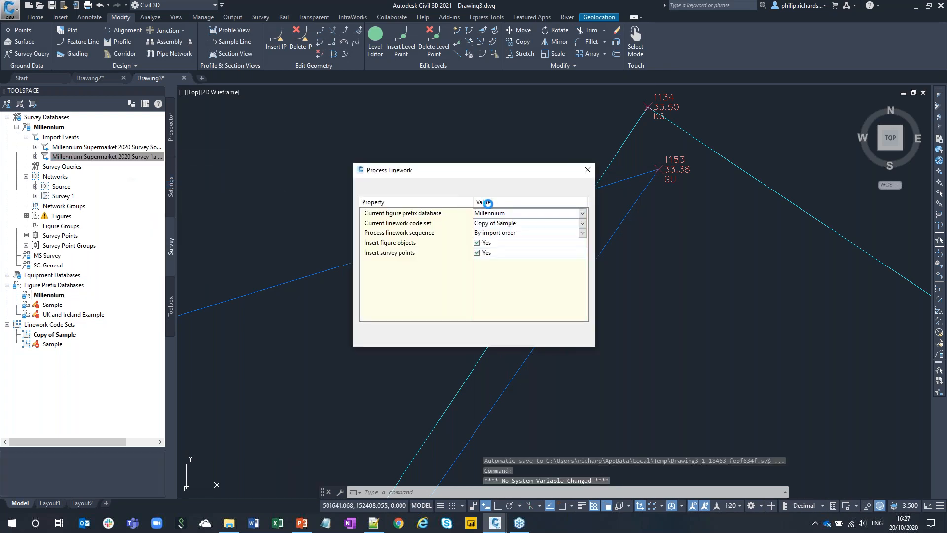
left_click(481, 335)
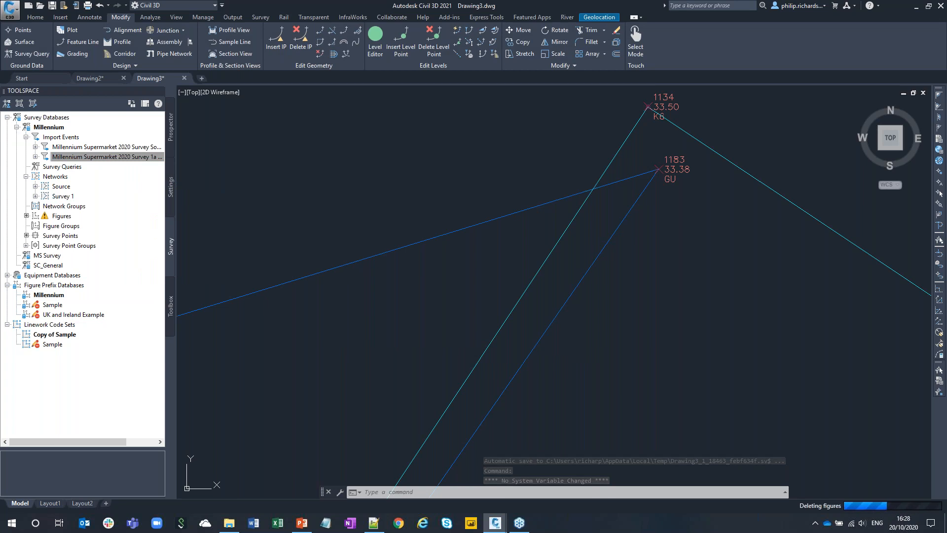
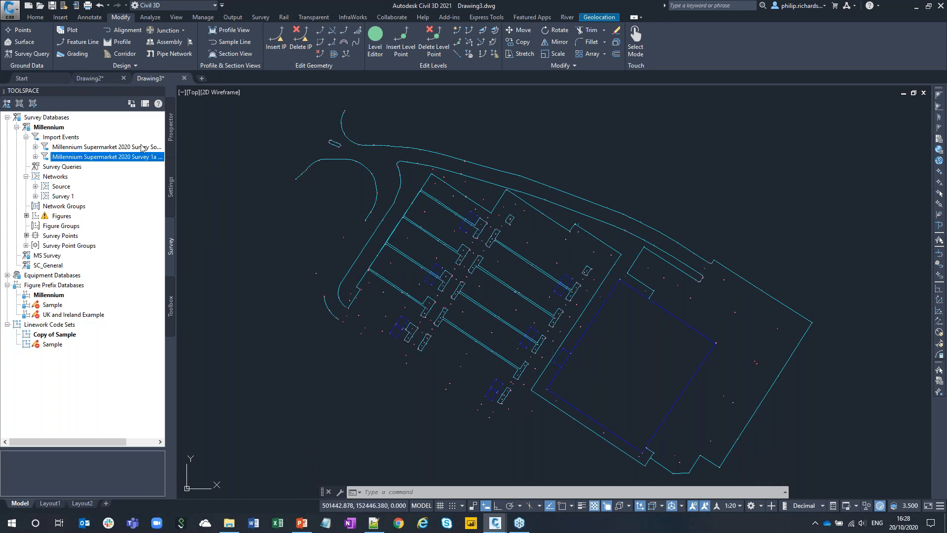
Import the LandXML file OS Panorama Ground.xml with all its units, project and surface data into the drawing.
left_click(171, 129)
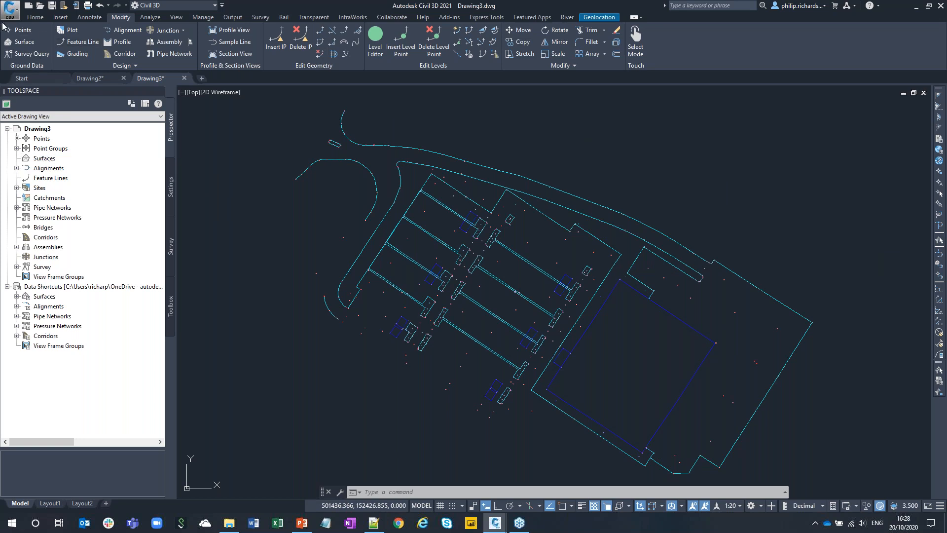
left_click(60, 17)
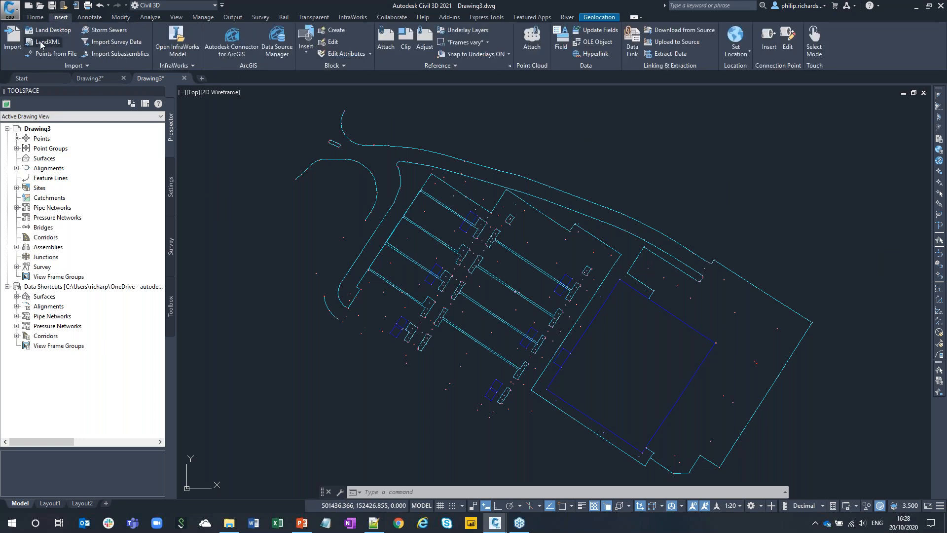
left_click(47, 41)
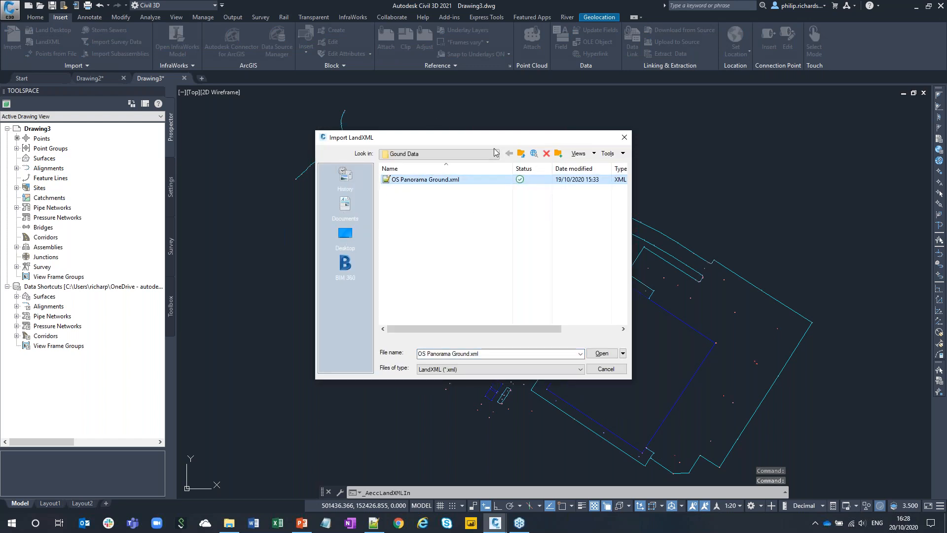
left_click(602, 353)
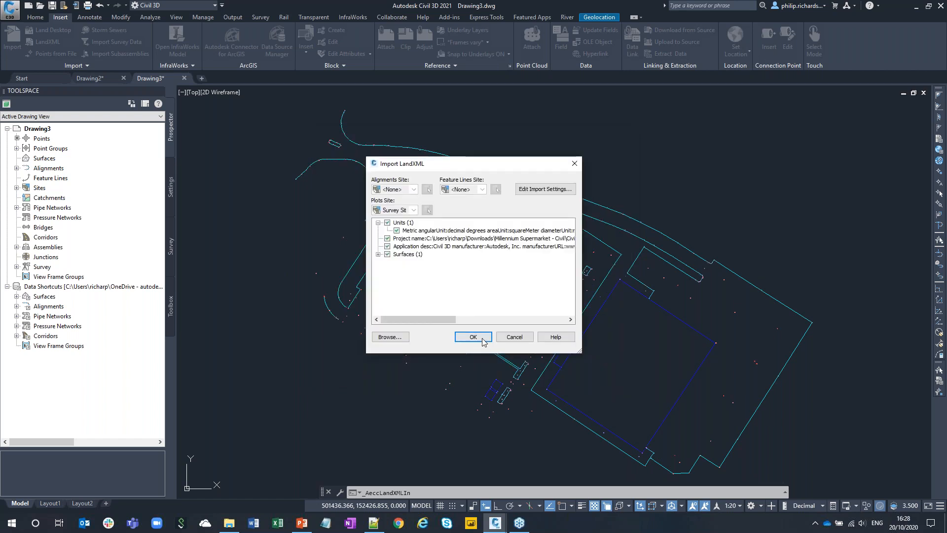
left_click(472, 337)
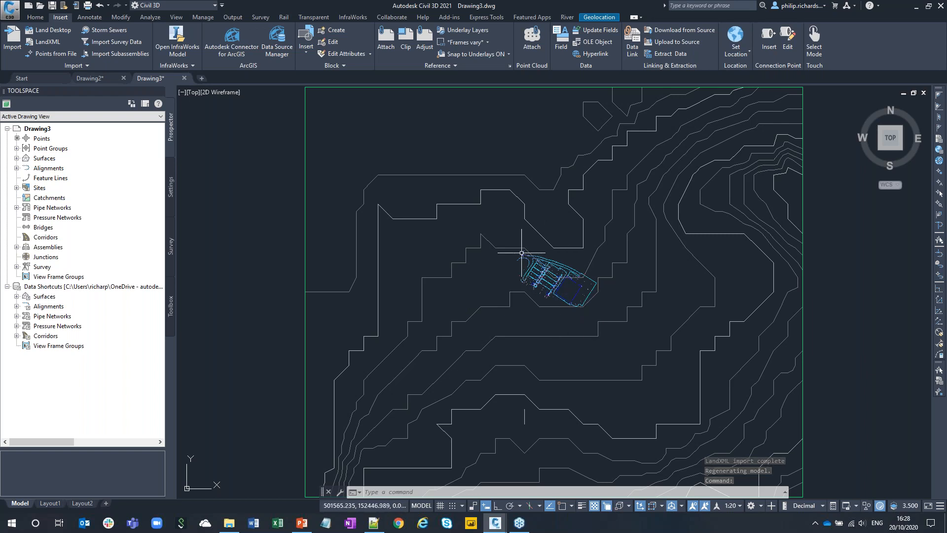
Show the survey linework and the imported ground surface together in the Object Viewer and examine the supermarket site in 3D.
left_click(499, 228)
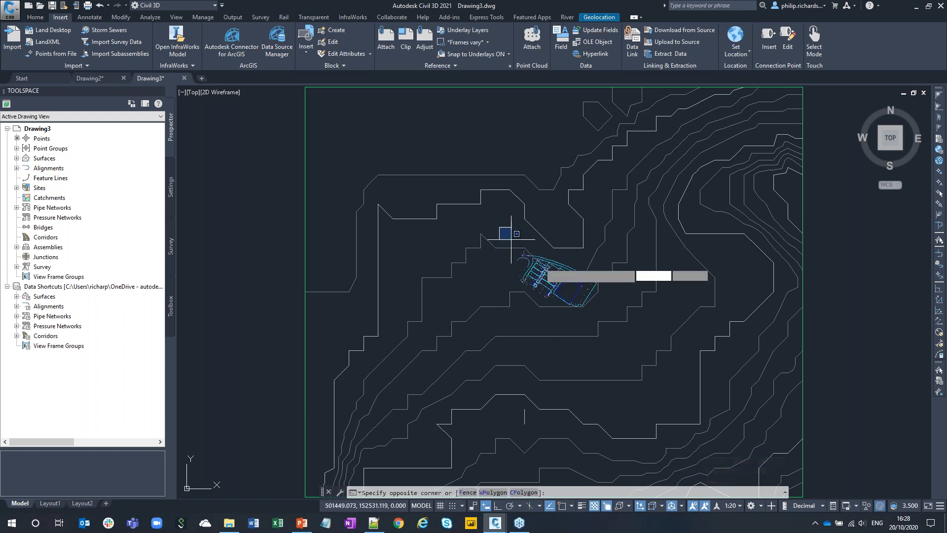
left_click(641, 351)
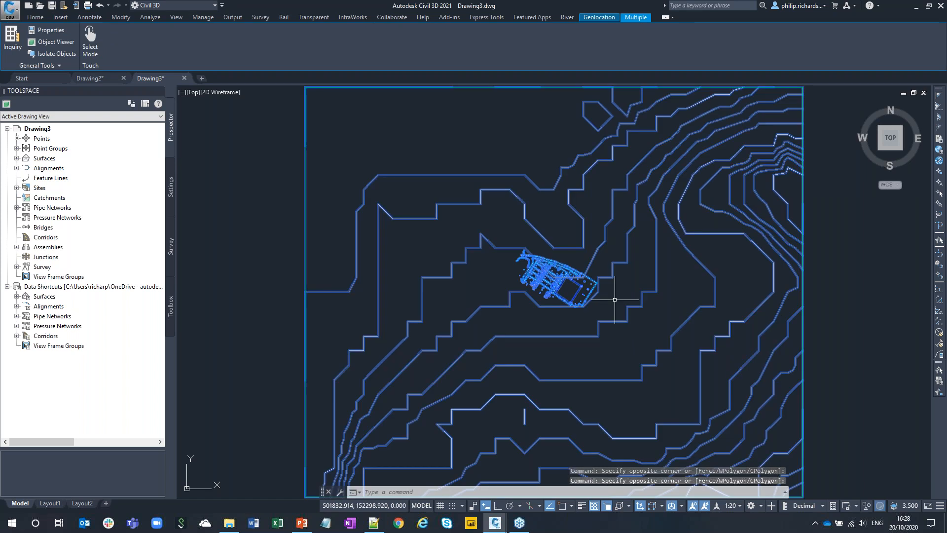
right_click(624, 284)
left_click(662, 384)
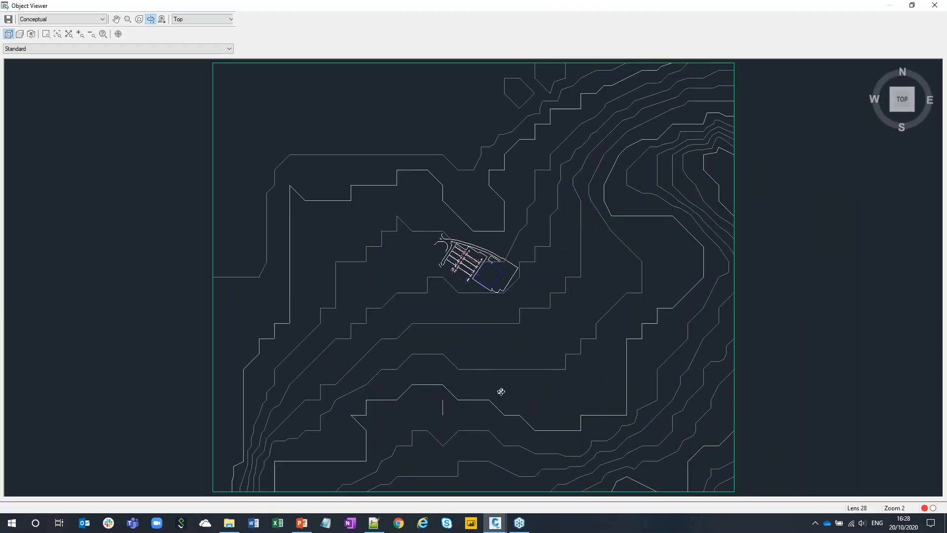
left_click_drag(501, 391, 533, 222)
scroll(463, 269, "up", 6)
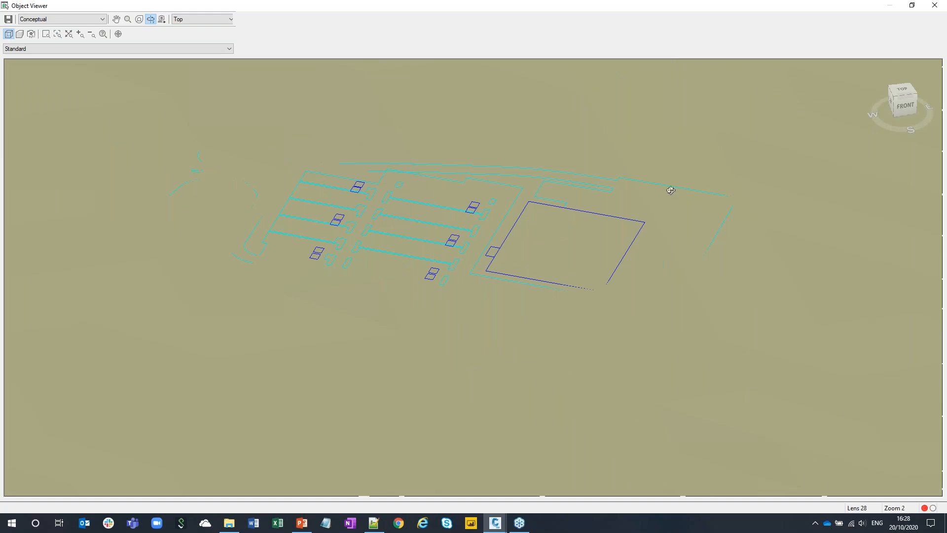
Switch the Object Viewer to the 3dWireframe visual style, inspect the survey linework against the ground triangles, and close the viewer.
left_click(103, 20)
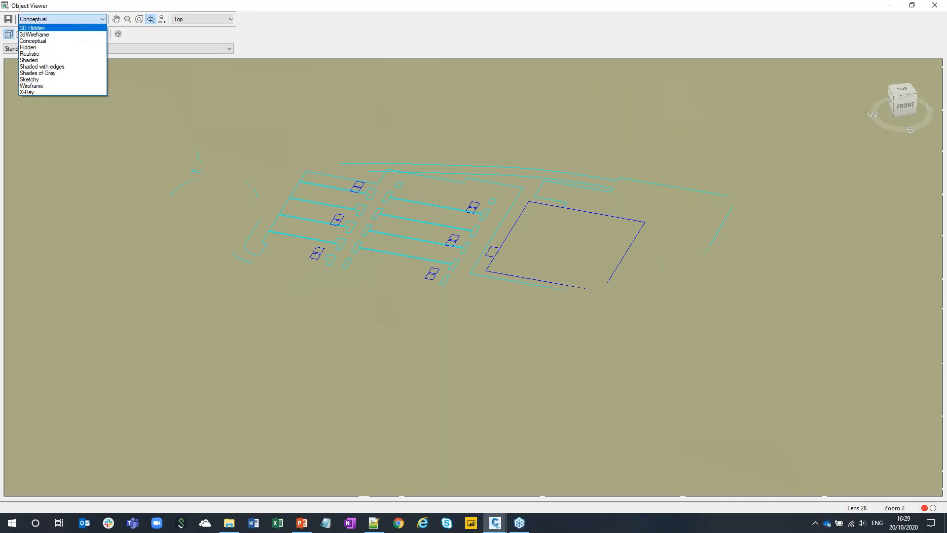
left_click(32, 27)
left_click(68, 20)
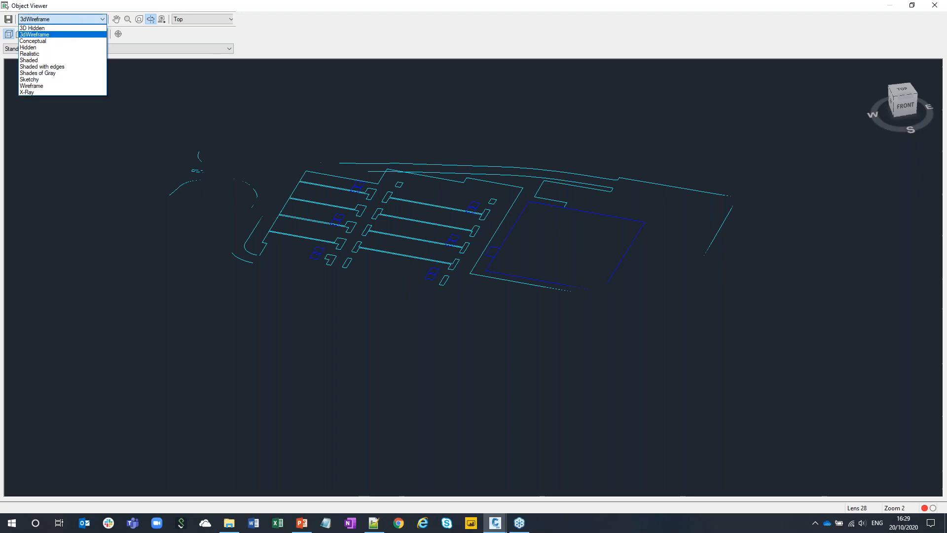
key("Return")
scroll(408, 308, "down", 2)
scroll(408, 253, "up", 5)
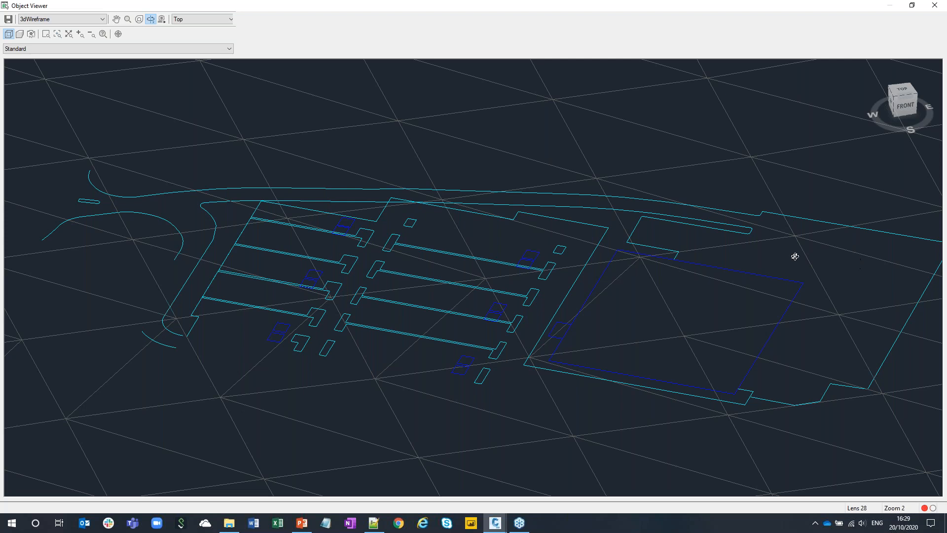
scroll(330, 314, "down", 4)
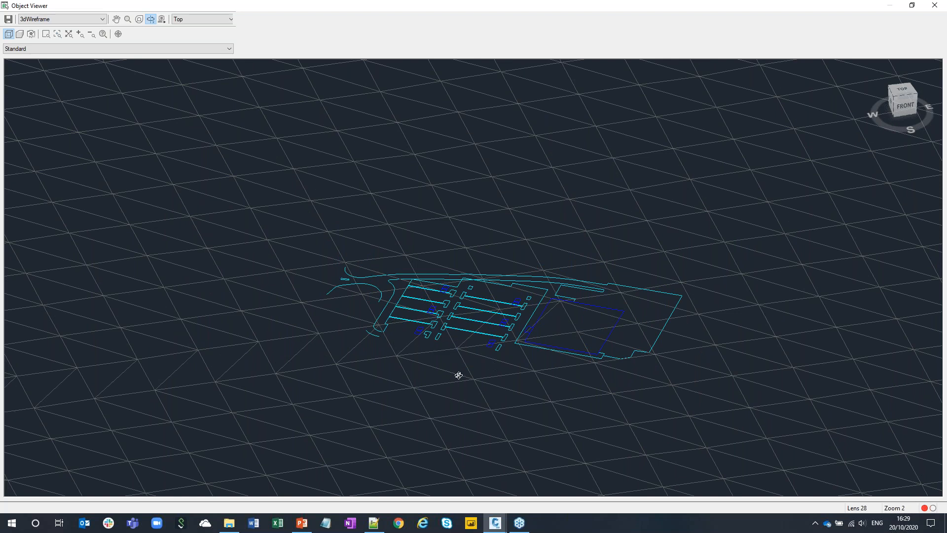
right_click(496, 238)
left_click(508, 245)
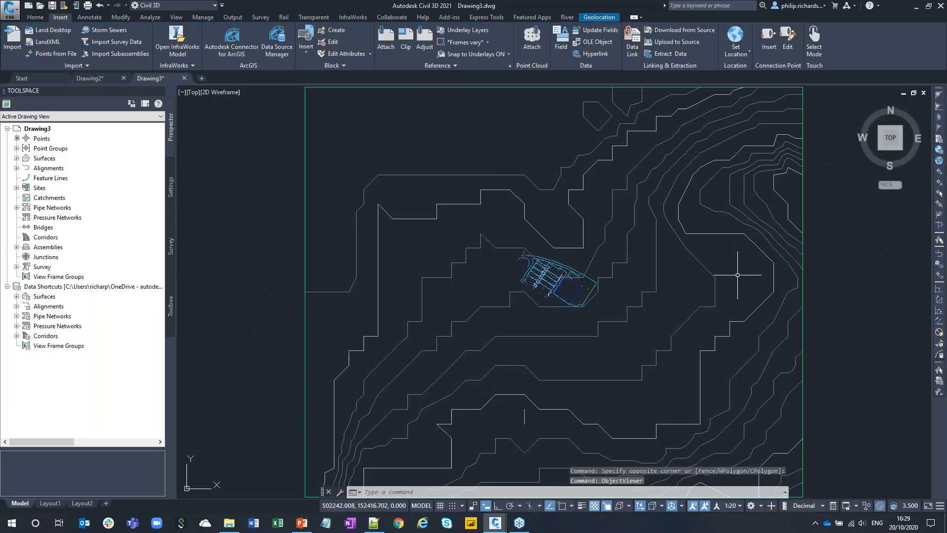
Create a triangulation surface named Survey on the C-TOPO layer and expand its contents in the surfaces tree.
left_click(17, 158)
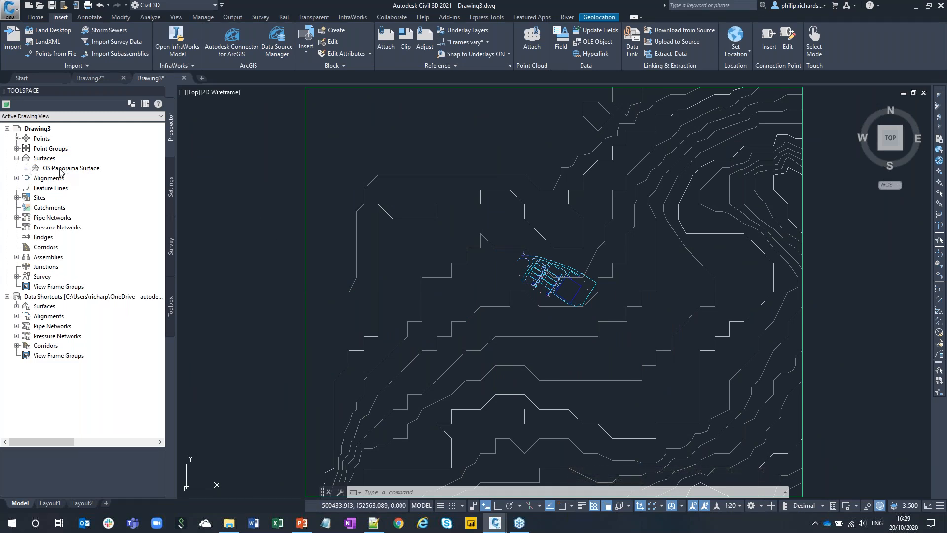
right_click(49, 160)
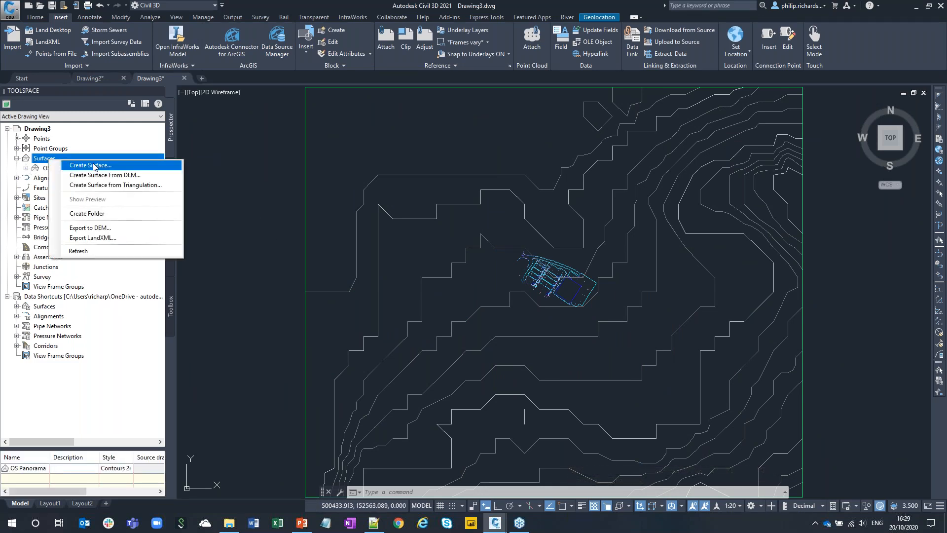
left_click(98, 168)
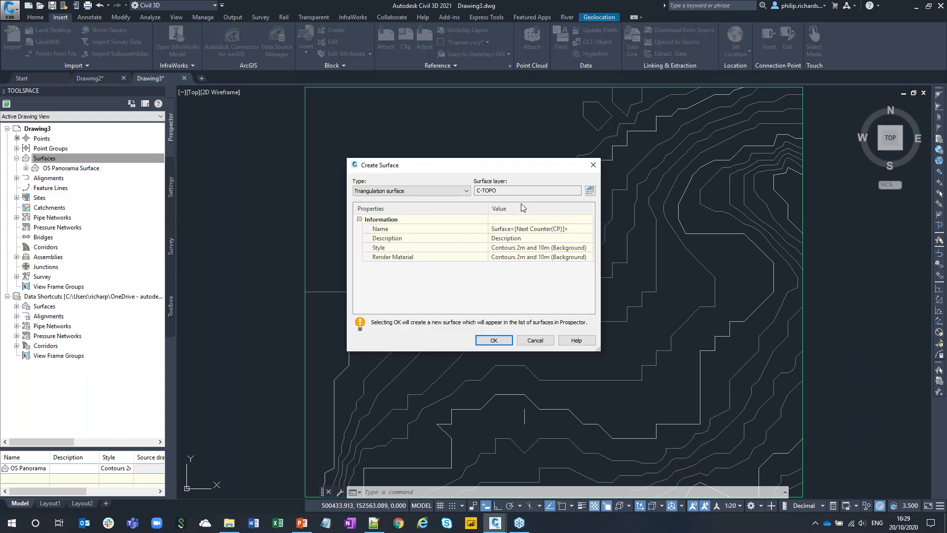
left_click(568, 229)
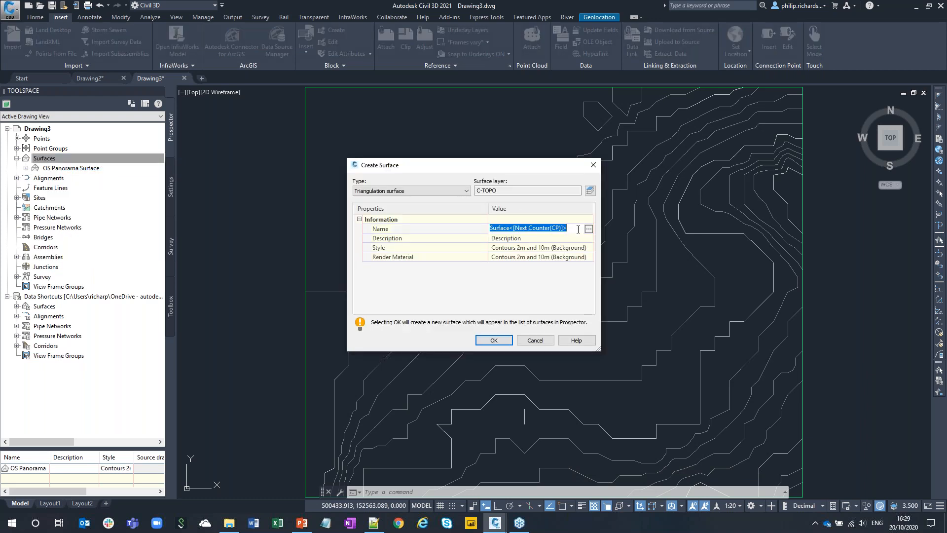
type("Survey")
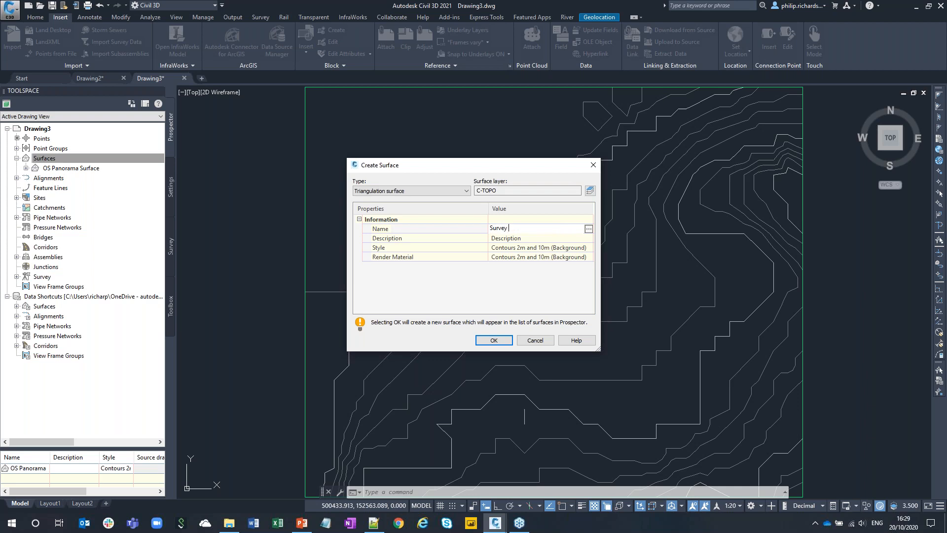
left_click(494, 340)
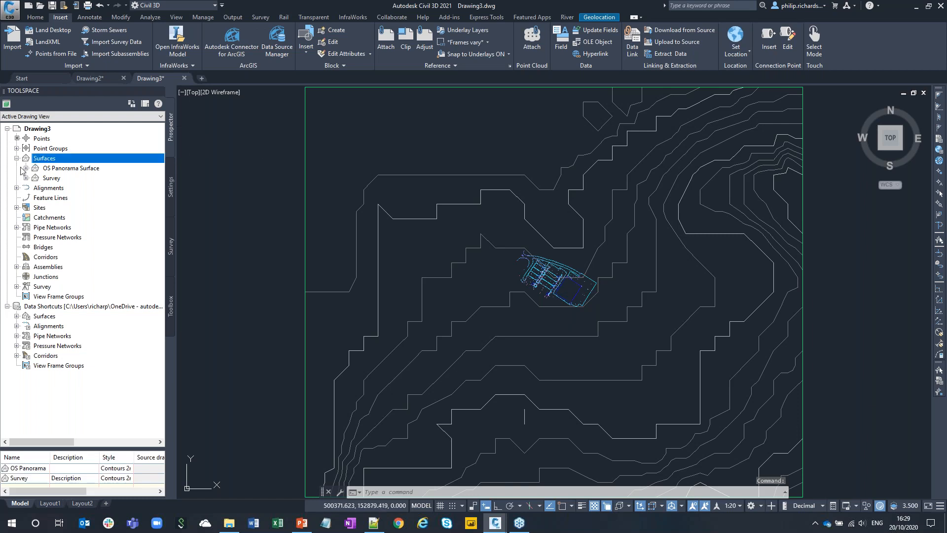
left_click(26, 178)
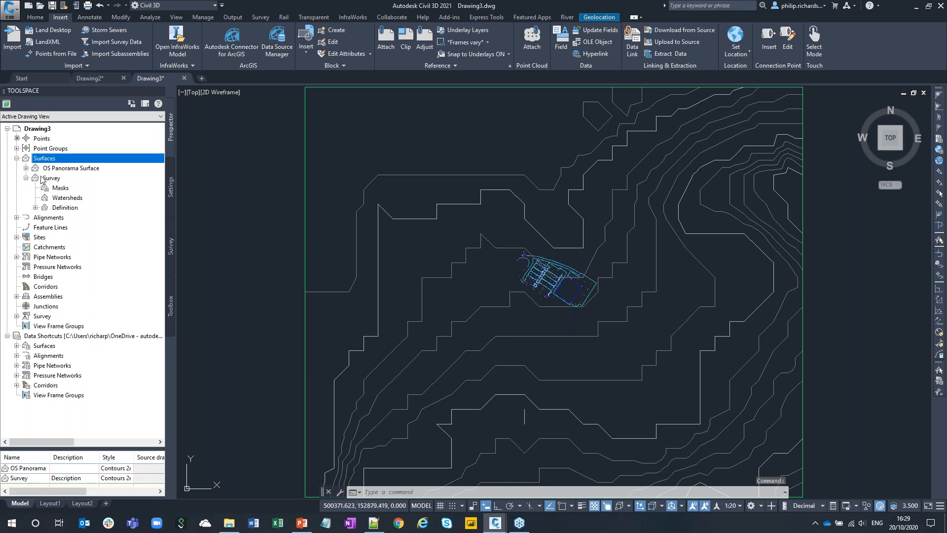
Start adding standard breaklines to the Survey surface definition, described as Kerb with a 1.000 m mid-ordinate distance.
left_click(35, 208)
right_click(75, 228)
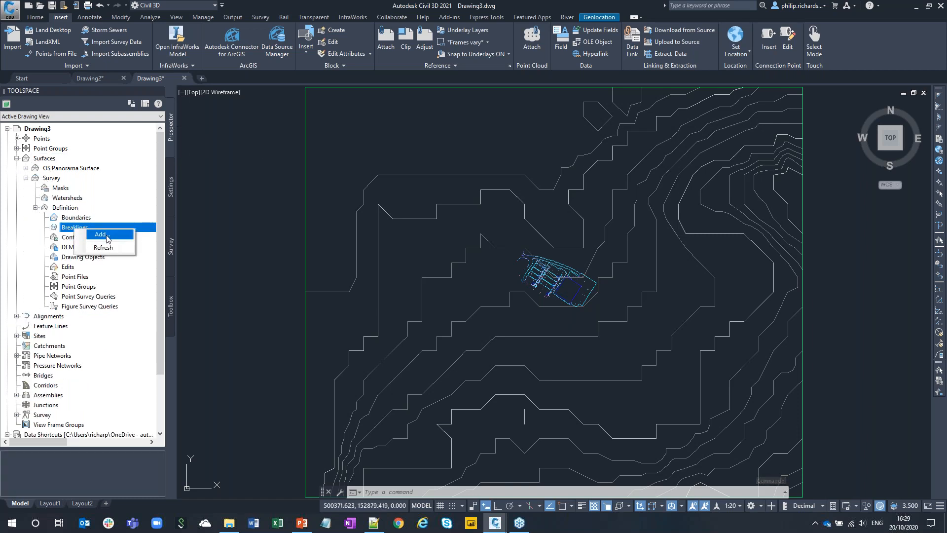
left_click(91, 236)
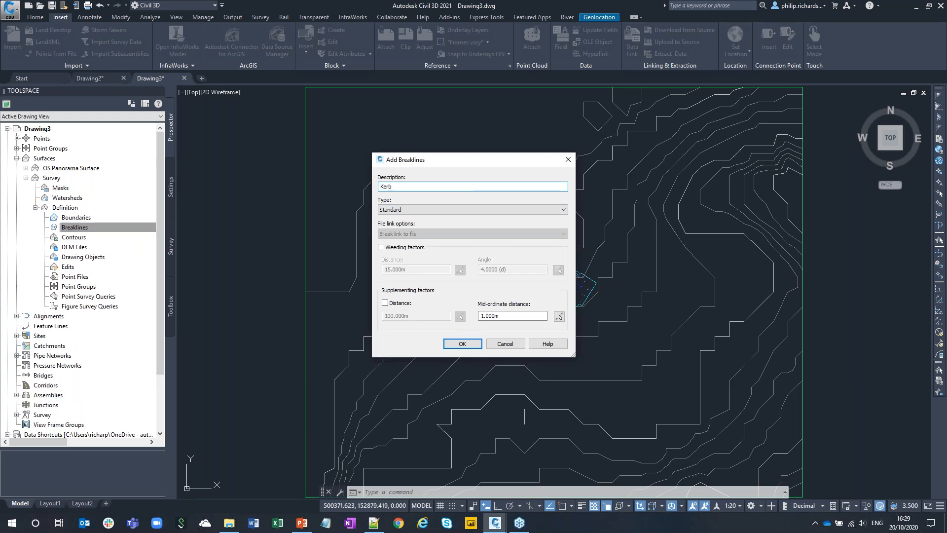
left_click(467, 345)
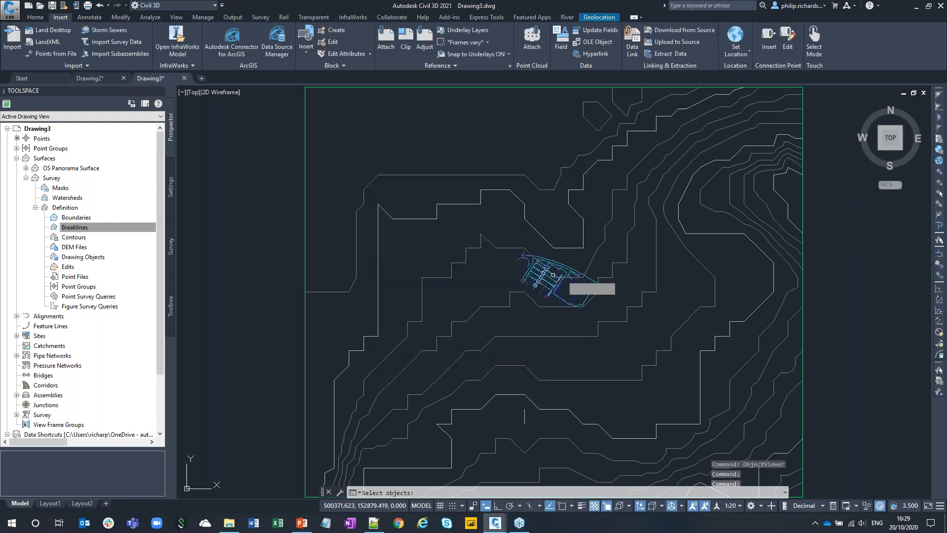
Choose the three long kerb lines along the access road and the small traffic island outline as the Kerb breaklines.
scroll(542, 261, "up", 5)
left_click(428, 220)
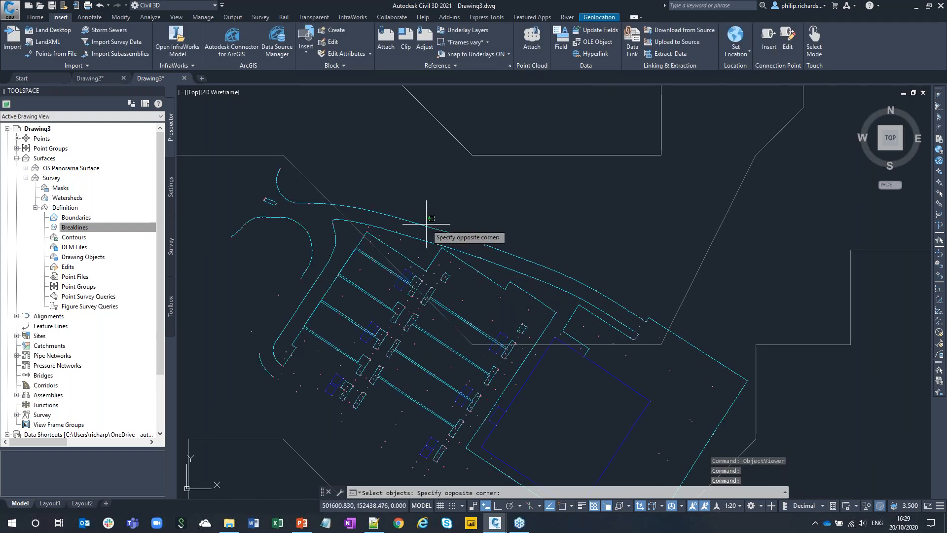
left_click(418, 227)
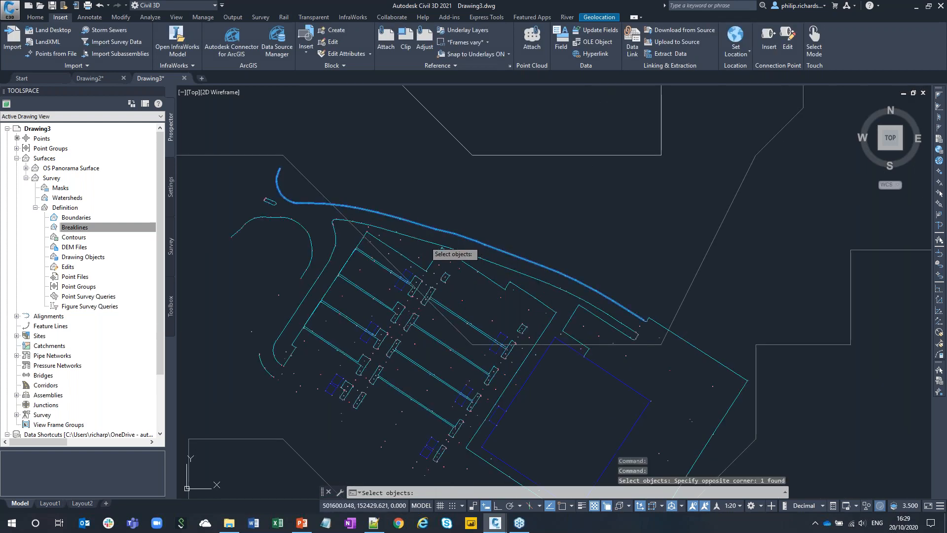
left_click(423, 244)
left_click(295, 218)
scroll(266, 200, "up", 4)
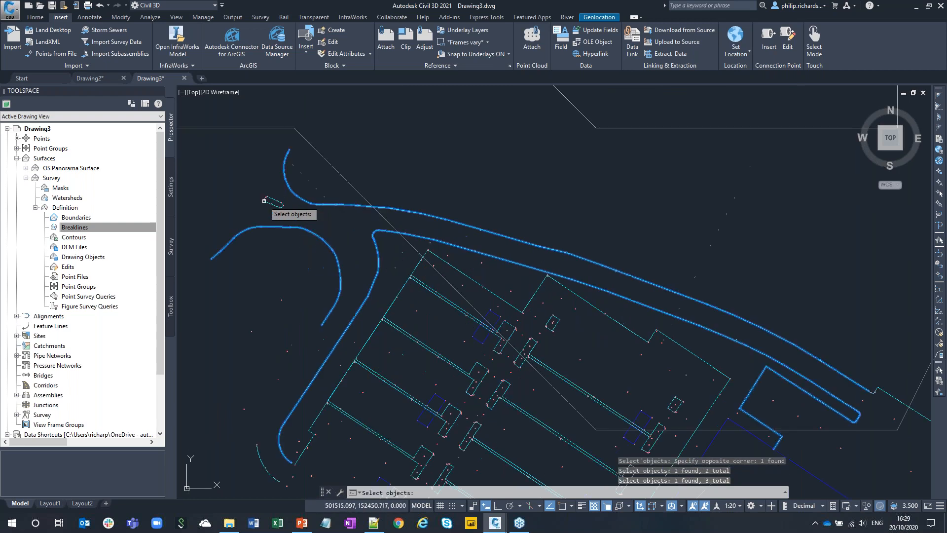
left_click(286, 211)
middle_click_drag(555, 305, 492, 221)
key("Return")
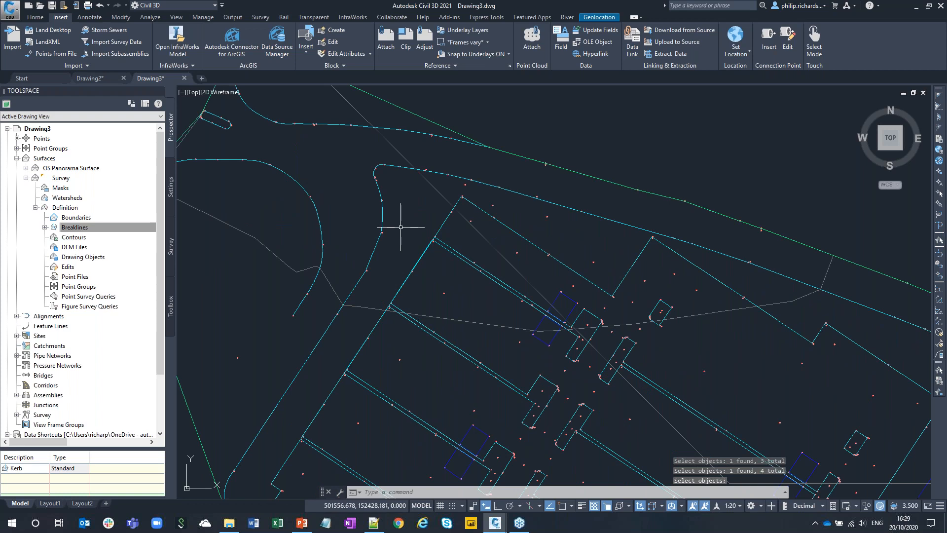
View the Survey surface in the Object Viewer and orbit it to a tilted 3D view.
scroll(266, 233, "down", 5)
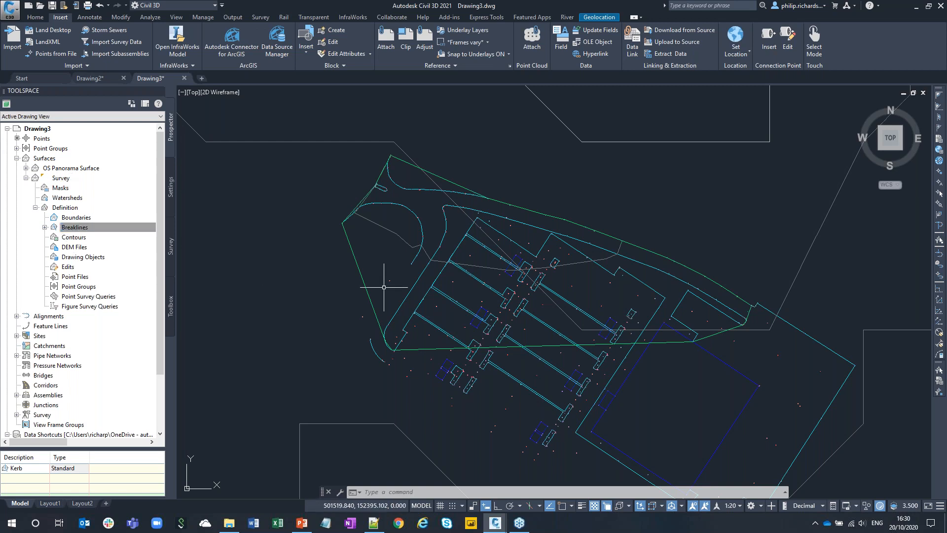
left_click(388, 235)
right_click(379, 255)
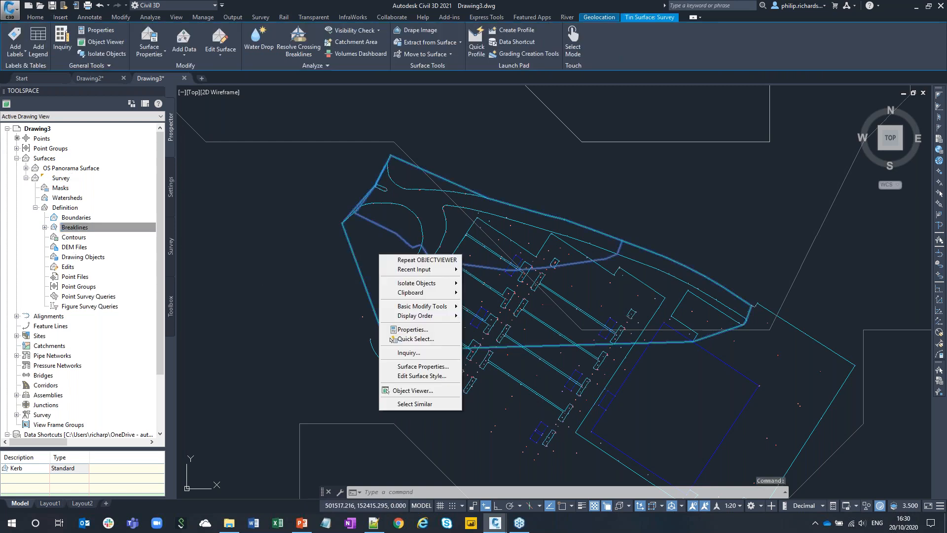
left_click(400, 390)
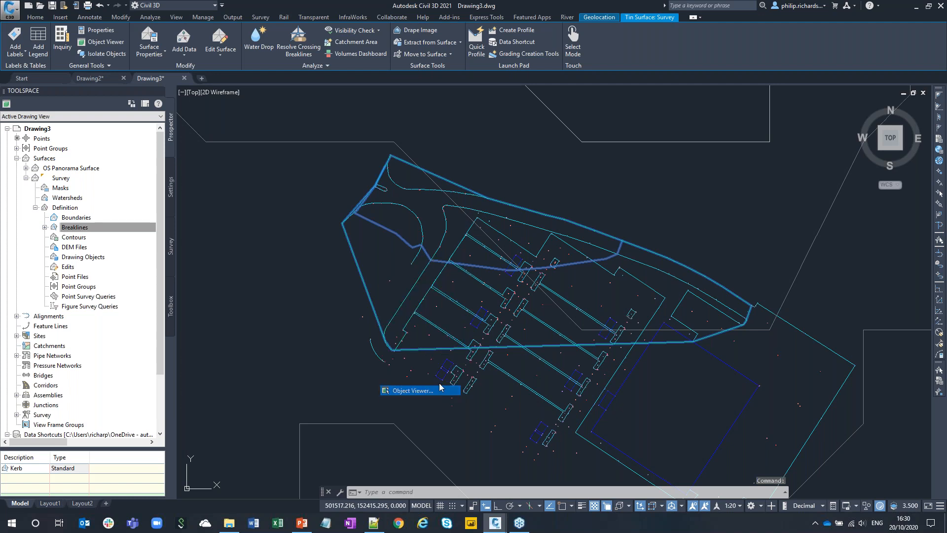
left_click_drag(524, 348, 547, 361)
scroll(317, 307, "up", 5)
middle_click_drag(317, 307, 528, 228)
scroll(526, 194, "down", 2)
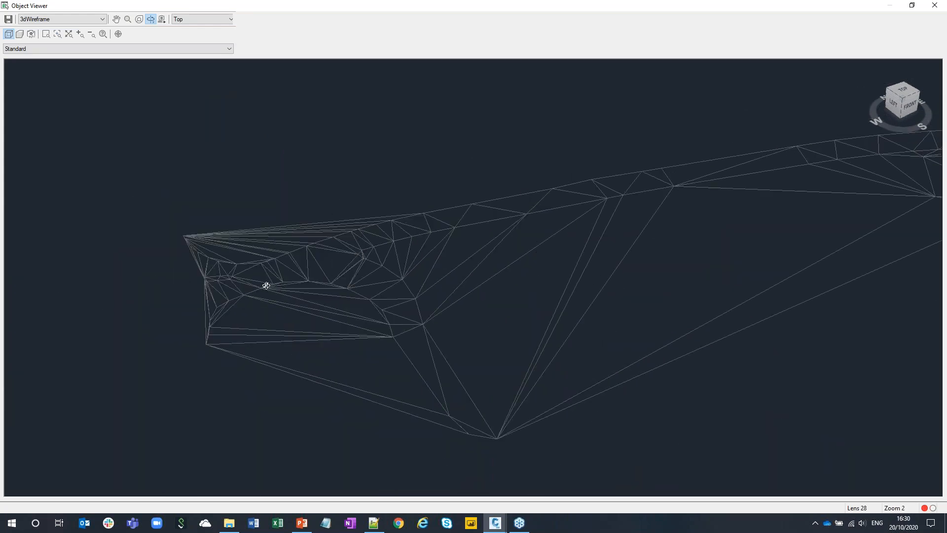
Examine the surface triangulation along the kerb breaklines up close, and return to the drawing.
scroll(351, 312, "up", 6)
scroll(311, 332, "up", 2)
middle_click_drag(333, 330, 427, 228)
scroll(454, 322, "up", 4)
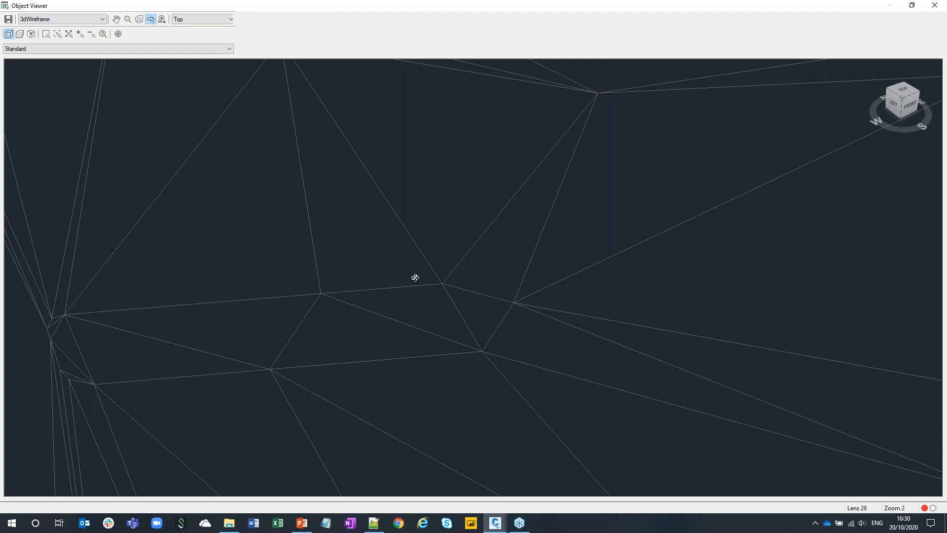
left_click_drag(550, 328, 579, 271)
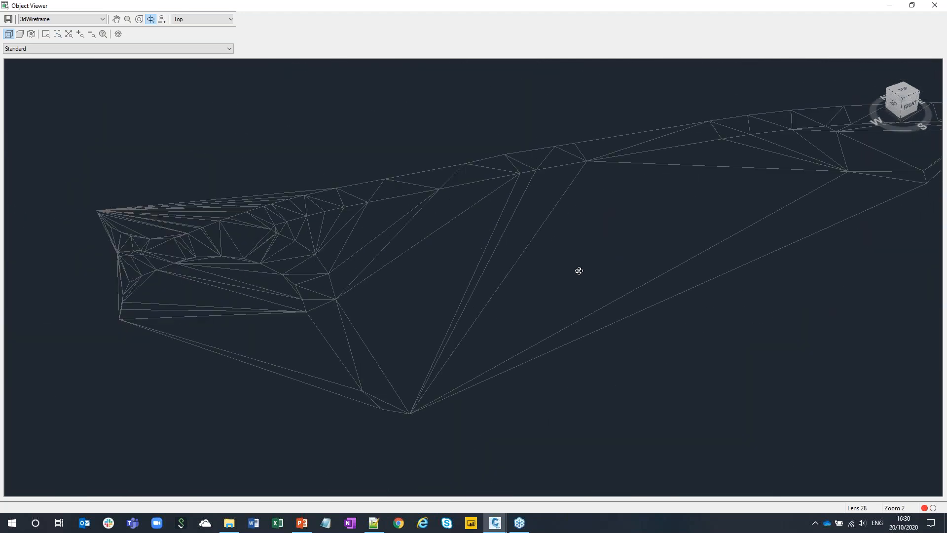
right_click(508, 260)
left_click(544, 268)
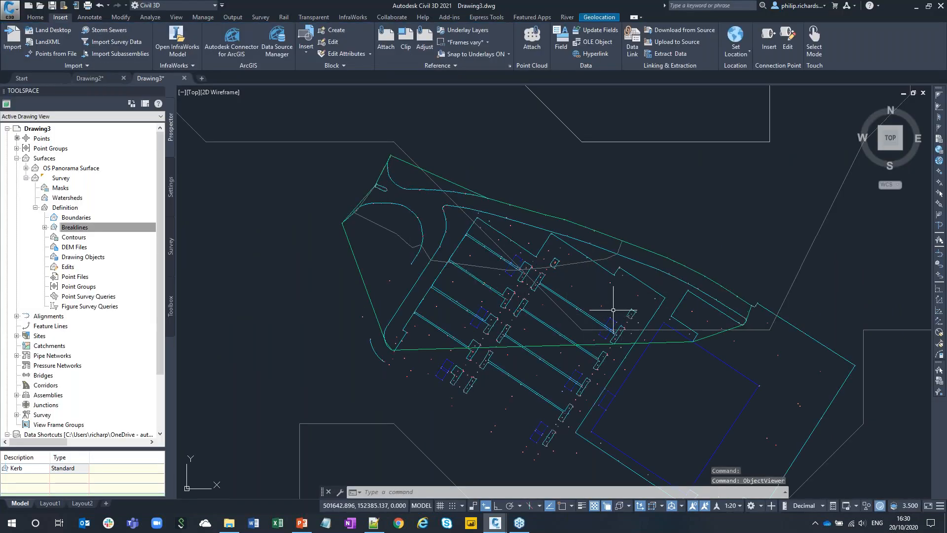
key("Escape")
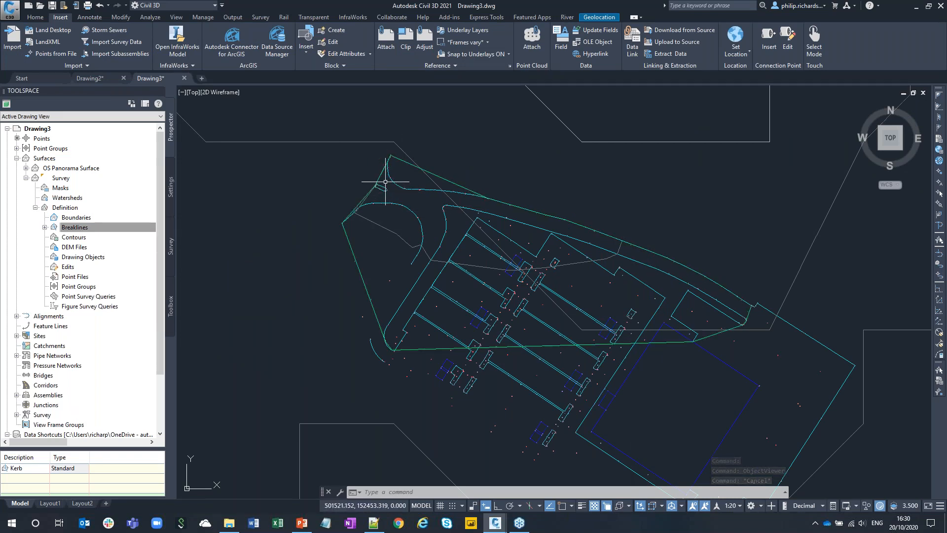
Examine the survey point levels and codes around the traffic island kerb and the points along the car park's northern edge.
scroll(382, 204, "up", 5)
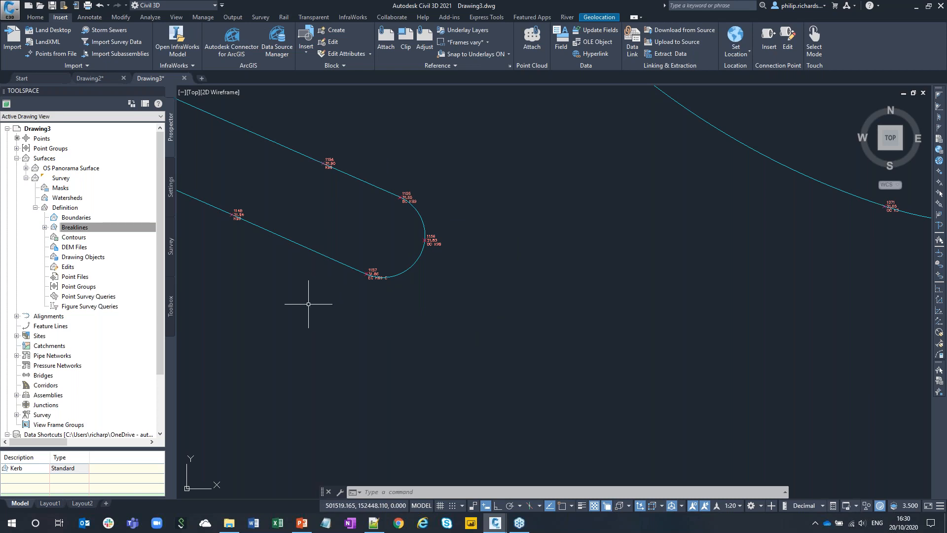
scroll(466, 340, "down", 5)
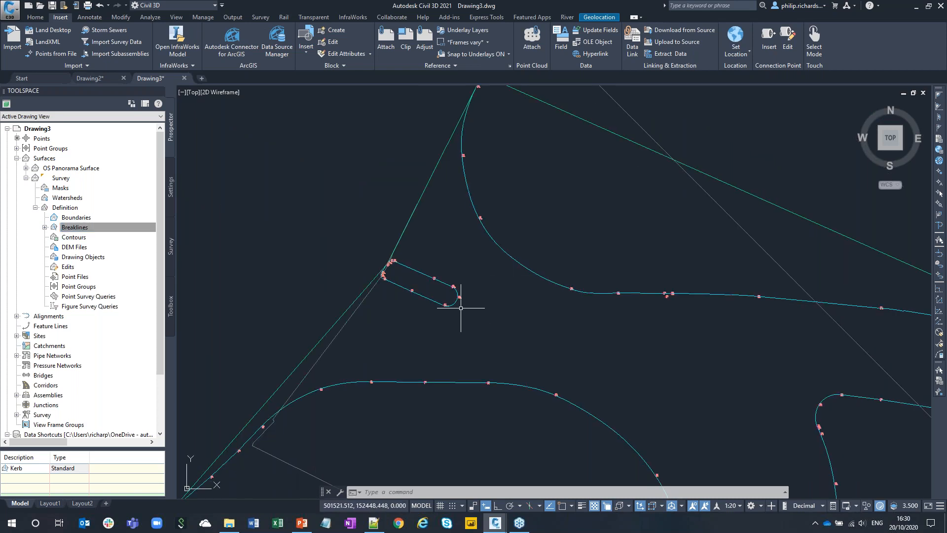
scroll(460, 306, "up", 8)
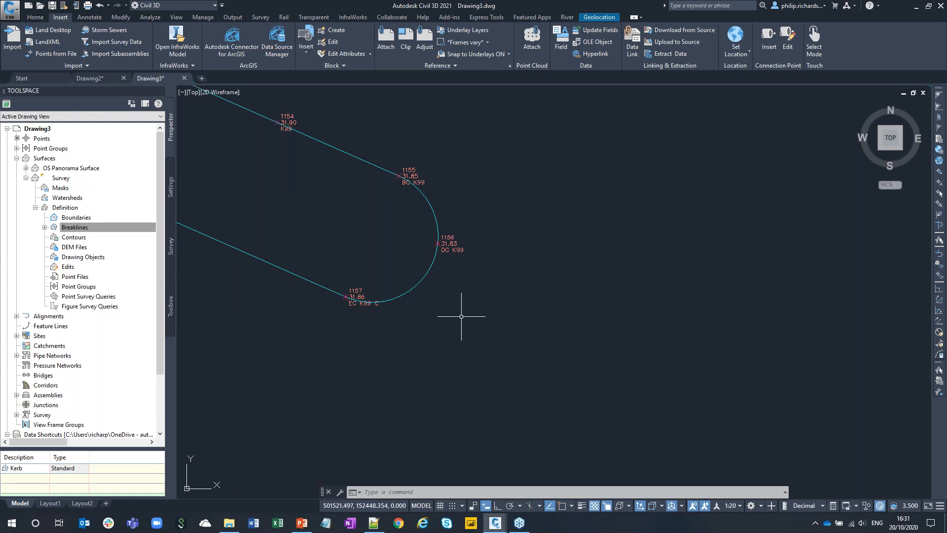
scroll(461, 316, "down", 6)
scroll(409, 225, "down", 3)
middle_click_drag(482, 275, 359, 139)
mouse_move(501, 253)
middle_mouse_down()
mouse_move(405, 149)
mouse_move(447, 195)
mouse_move(448, 183)
middle_mouse_up()
scroll(406, 148, "down", 2)
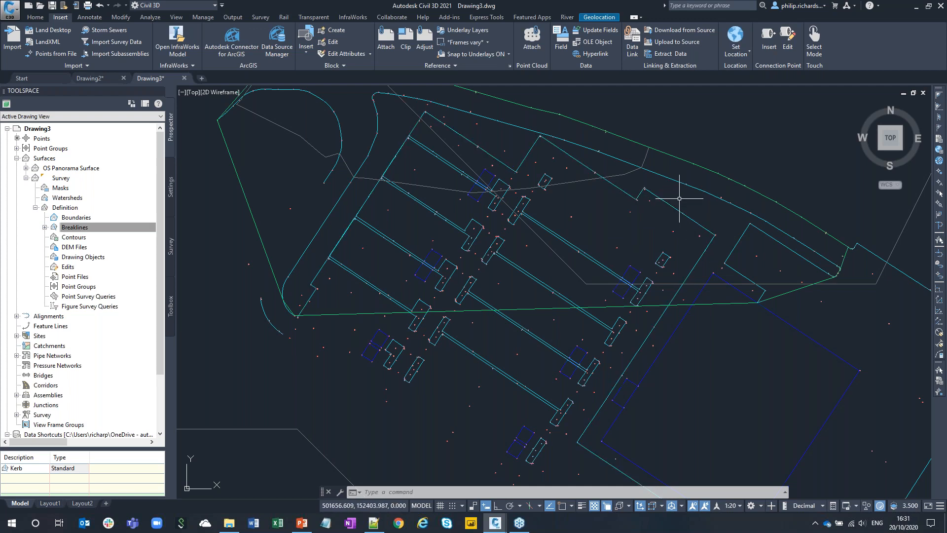
scroll(678, 197, "up", 5)
scroll(620, 220, "up", 4)
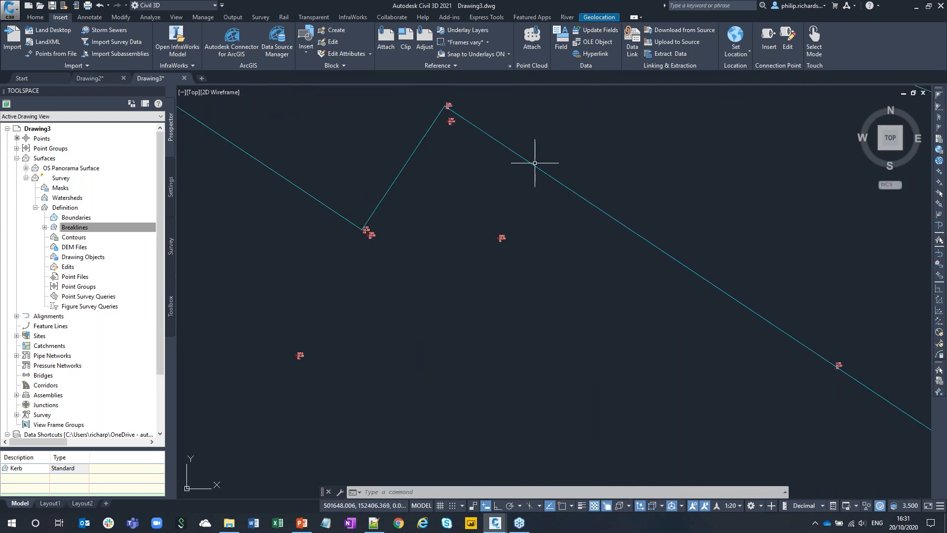
scroll(423, 321, "down", 5)
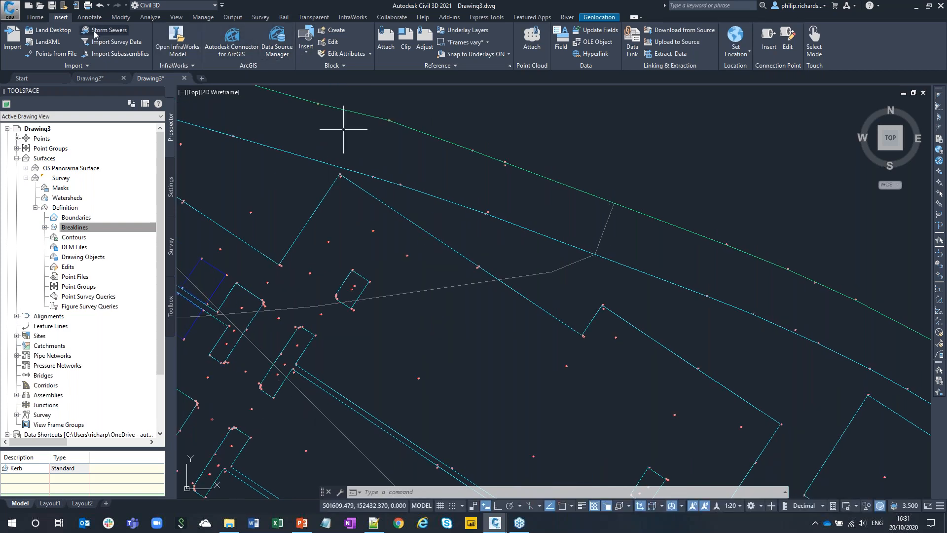
Offset the car park's northern edge line 0.1 m toward the inside of the car park with a level difference of 0.000.
left_click(128, 18)
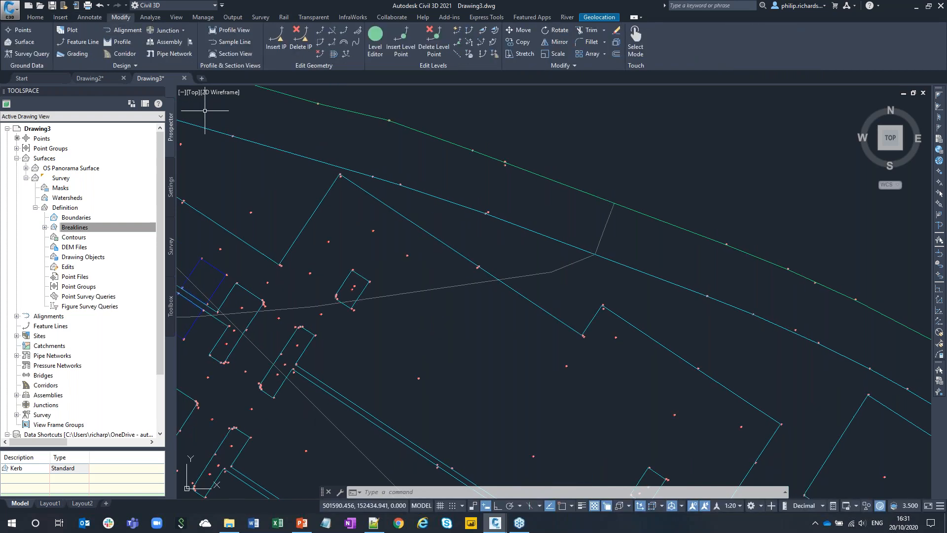
left_click(333, 55)
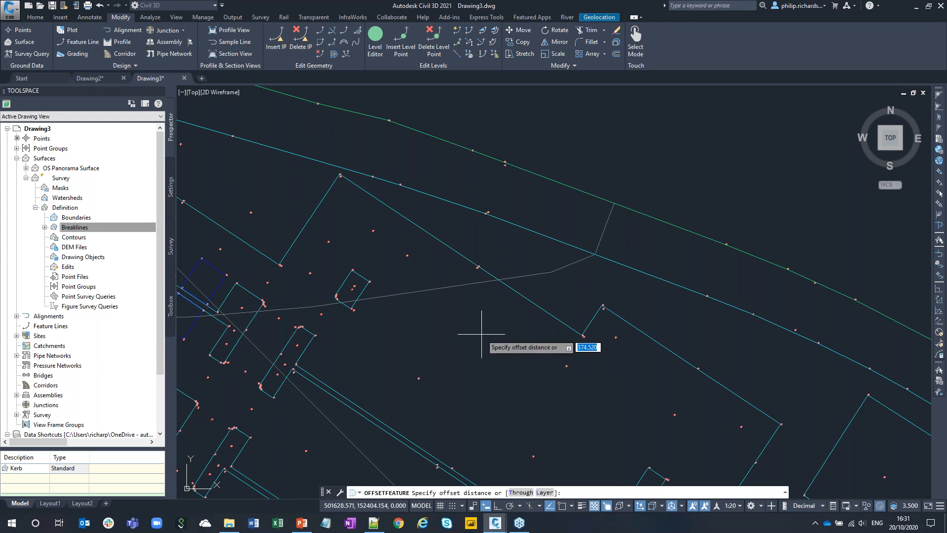
type("0.")
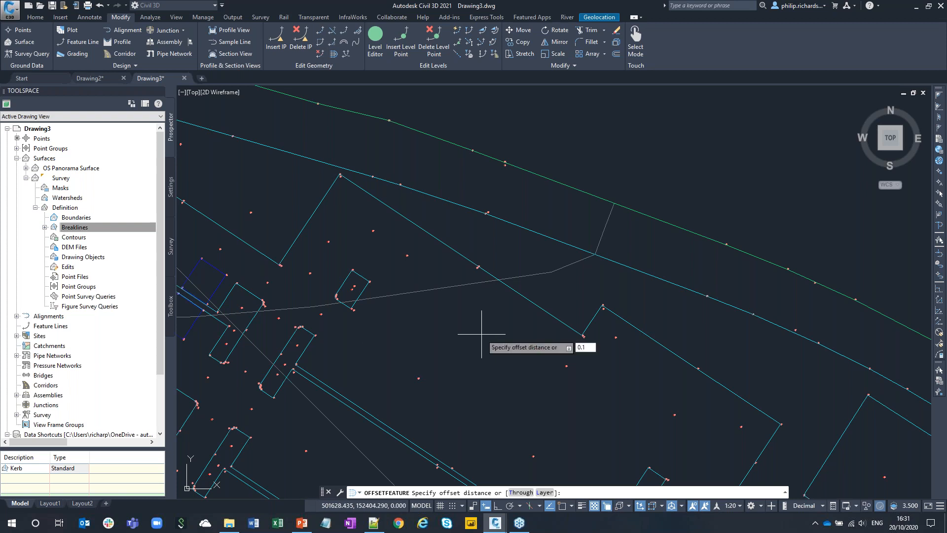
type("1")
key("Return")
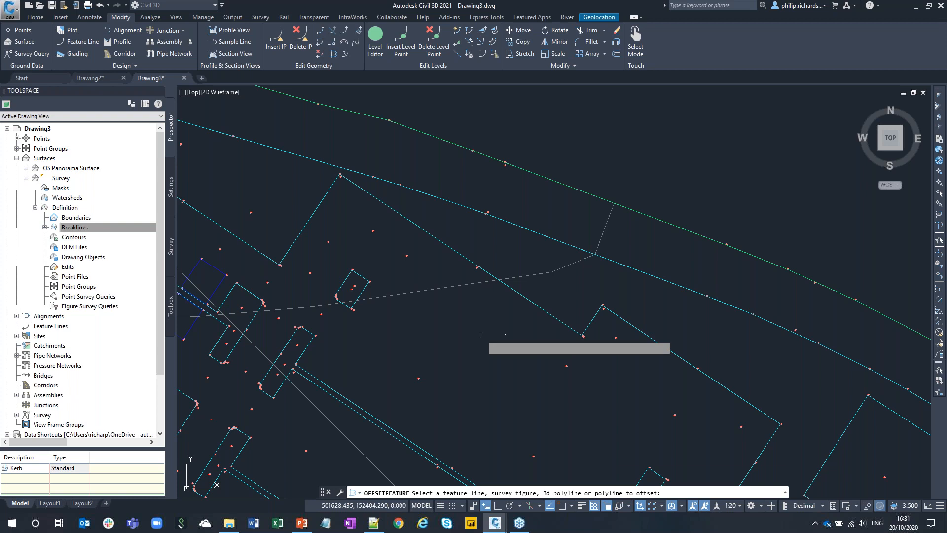
left_click(545, 309)
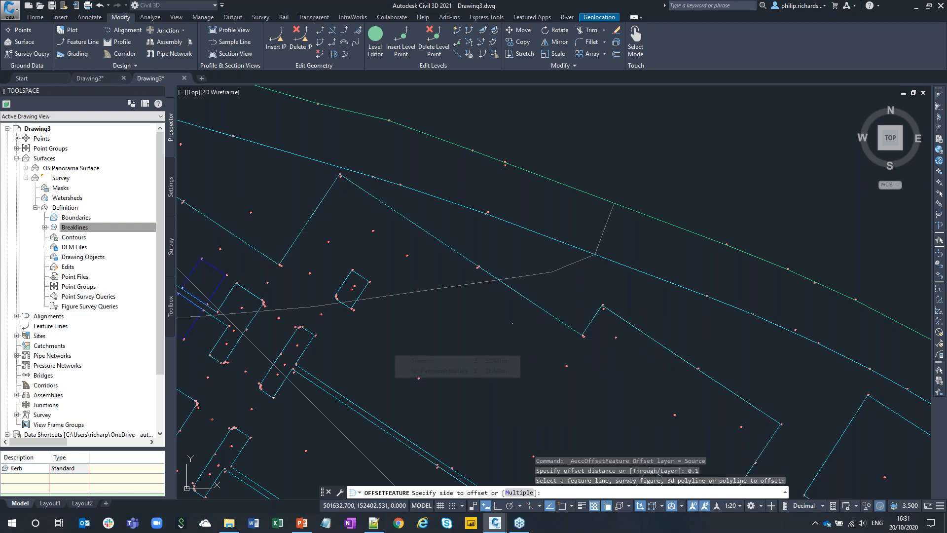
left_click(513, 346)
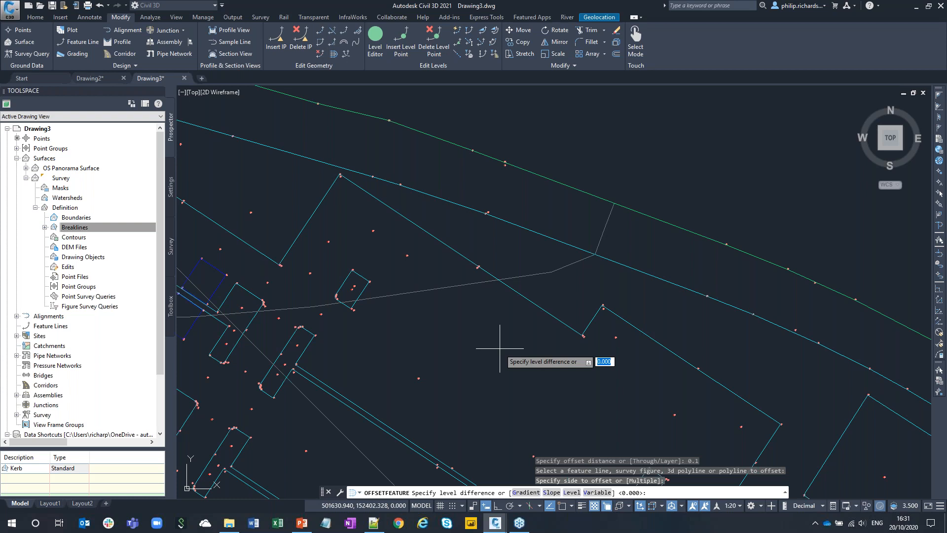
key("Return")
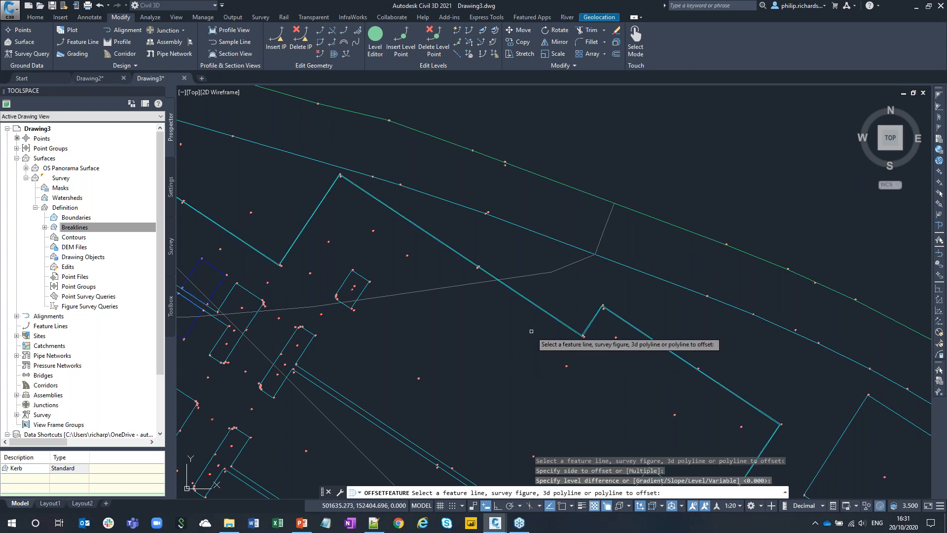
key("Return")
Offset the new inner edge line another 0.1 m toward the car park's inside with a level difference of -0.1.
key("Return")
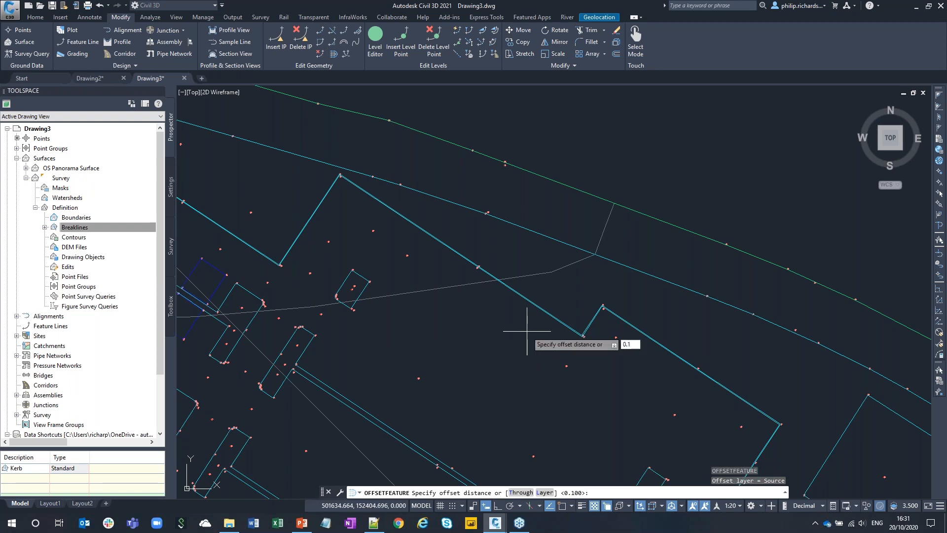
key("Return")
scroll(543, 327, "up", 5)
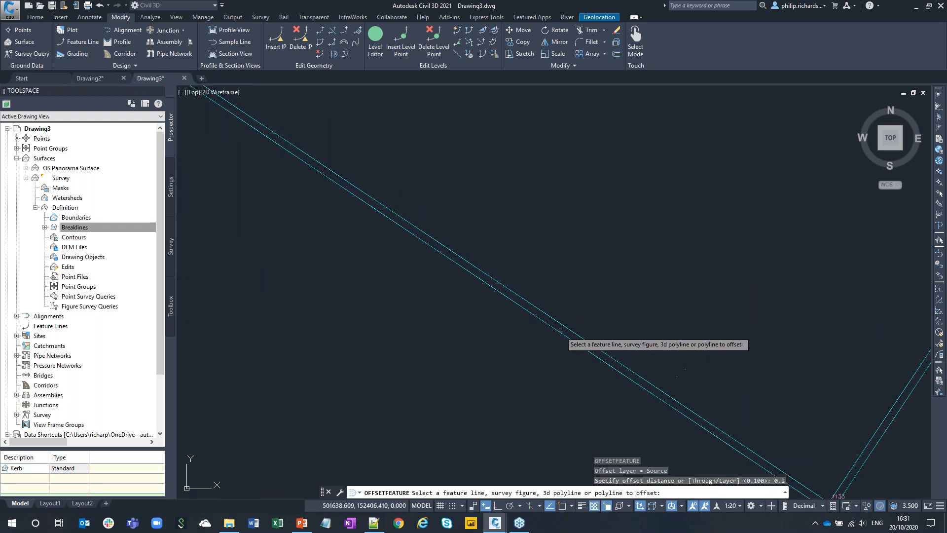
left_click(560, 331)
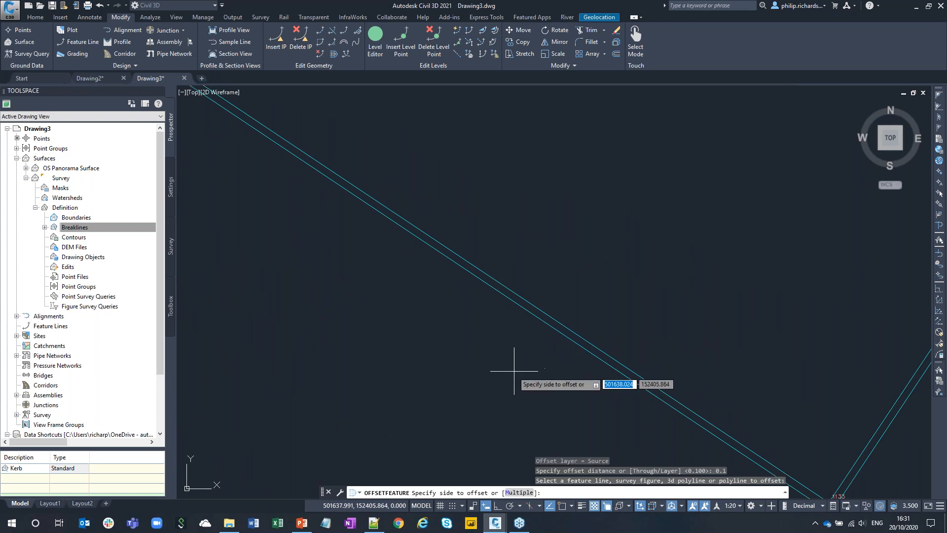
left_click(476, 373)
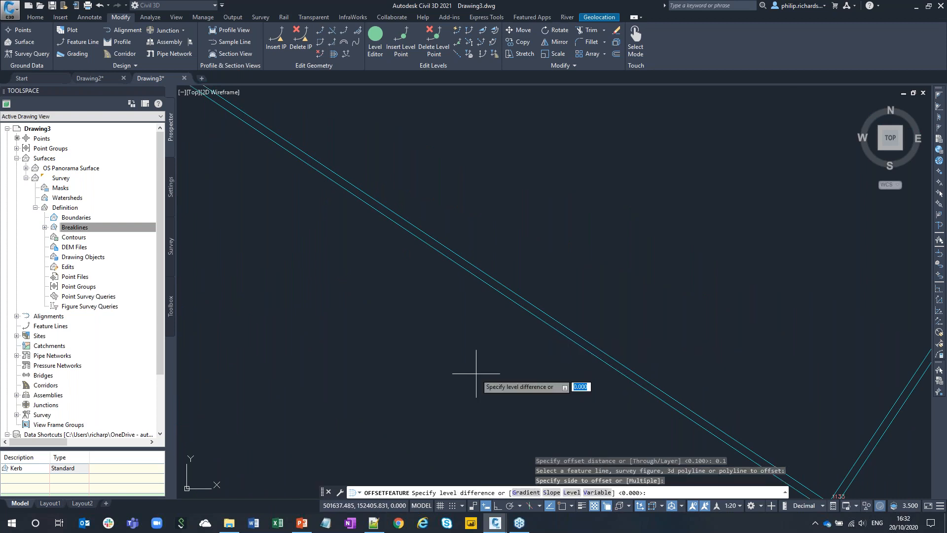
key("Return")
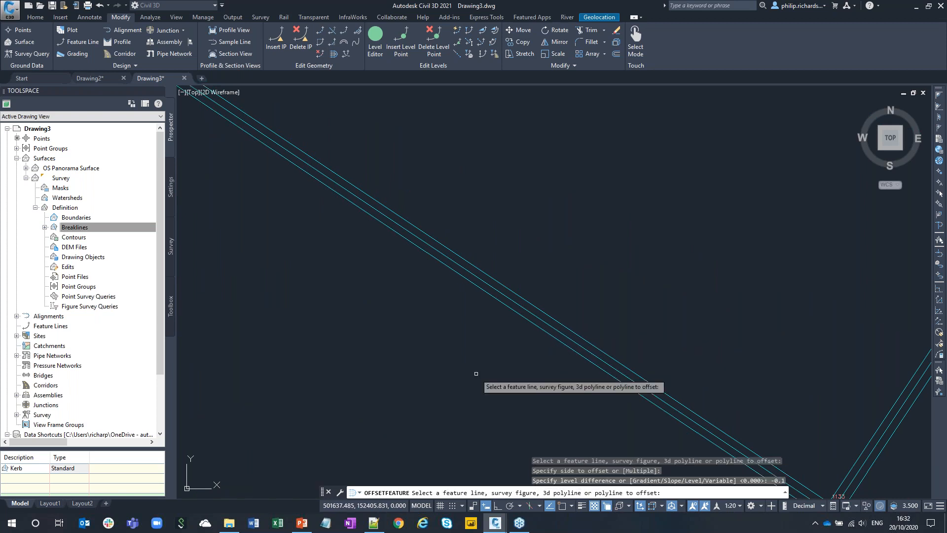
scroll(465, 350, "down", 3)
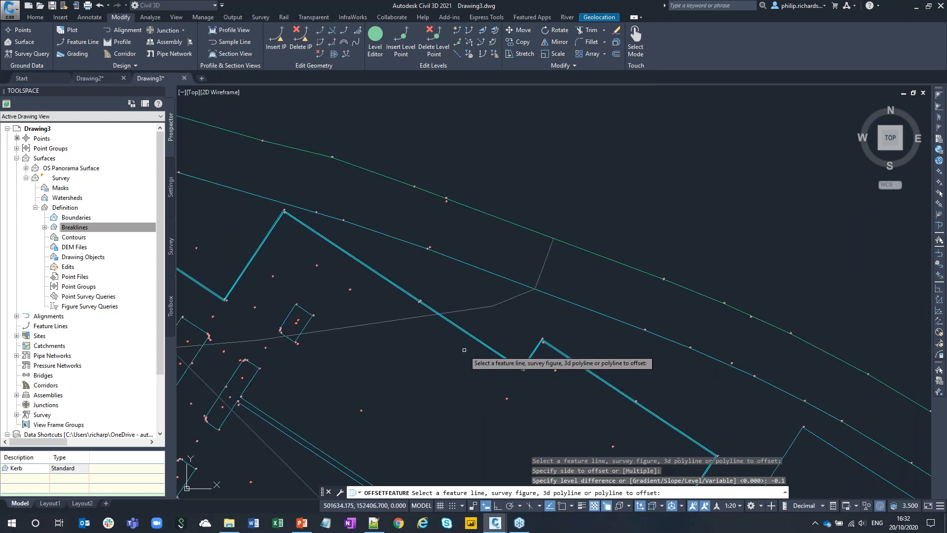
key("Escape")
key("Escape")
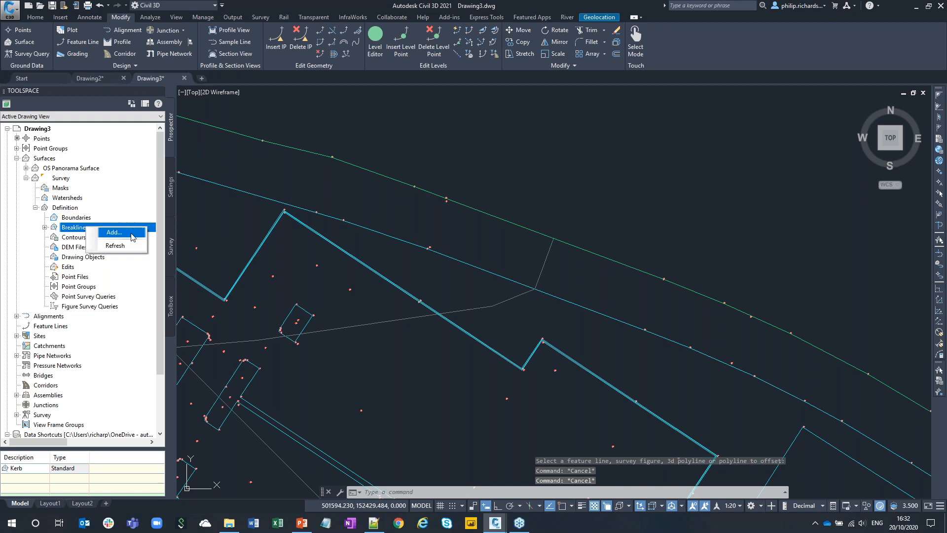
Add a standard breakline set named Kerbs 2 to the Survey surface, using the two new offset lines along the car park's northern edge.
left_click(130, 235)
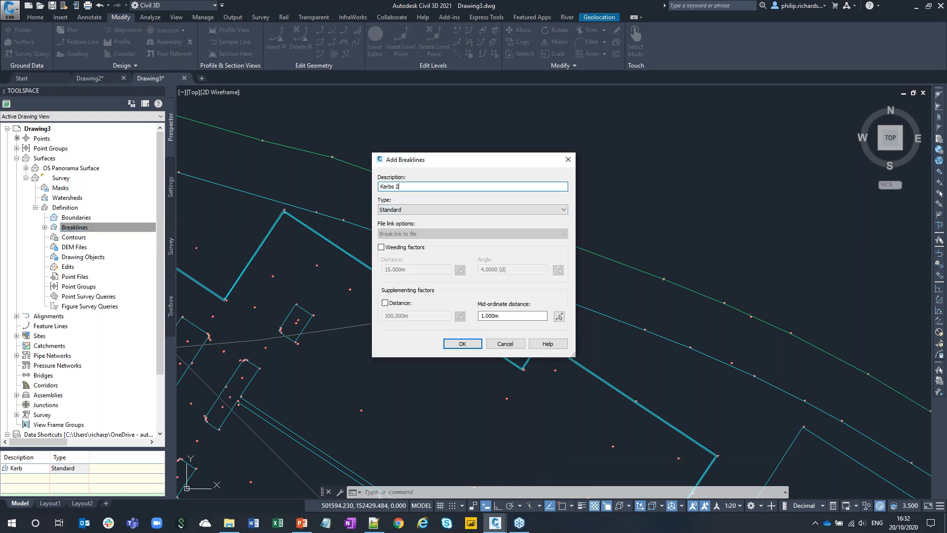
left_click(462, 343)
scroll(497, 395, "up", 5)
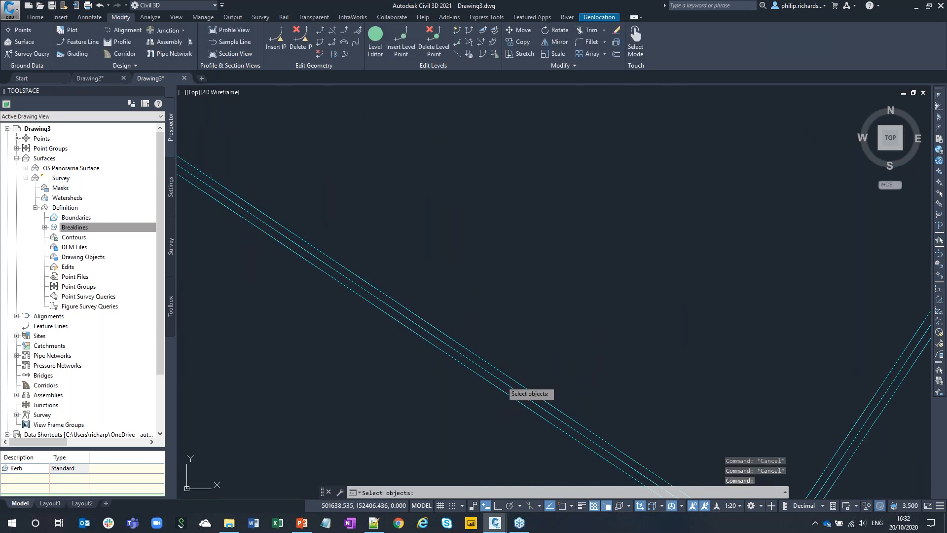
left_click(501, 381)
left_click(498, 388)
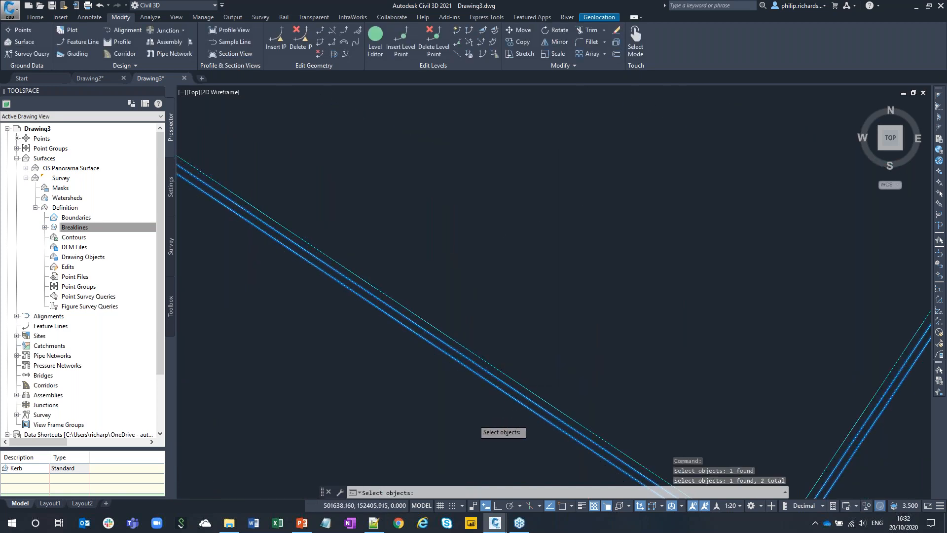
scroll(508, 345, "down", 3)
key("Return")
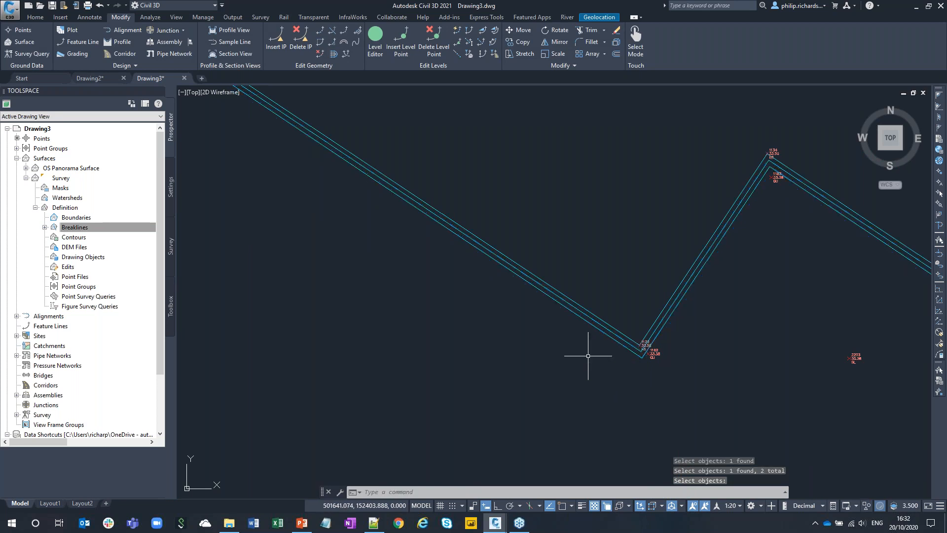
Examine the Survey surface's triangulation along the car park's northern kerb in the Object Viewer, and return to the drawing.
scroll(646, 384, "up", 2)
scroll(636, 363, "down", 5)
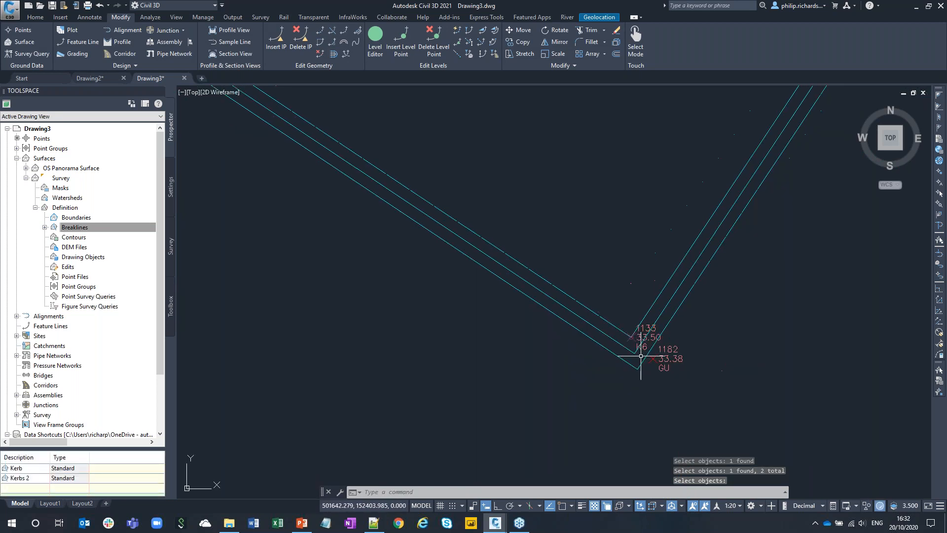
scroll(413, 258, "down", 2)
middle_click_drag(471, 195, 566, 348)
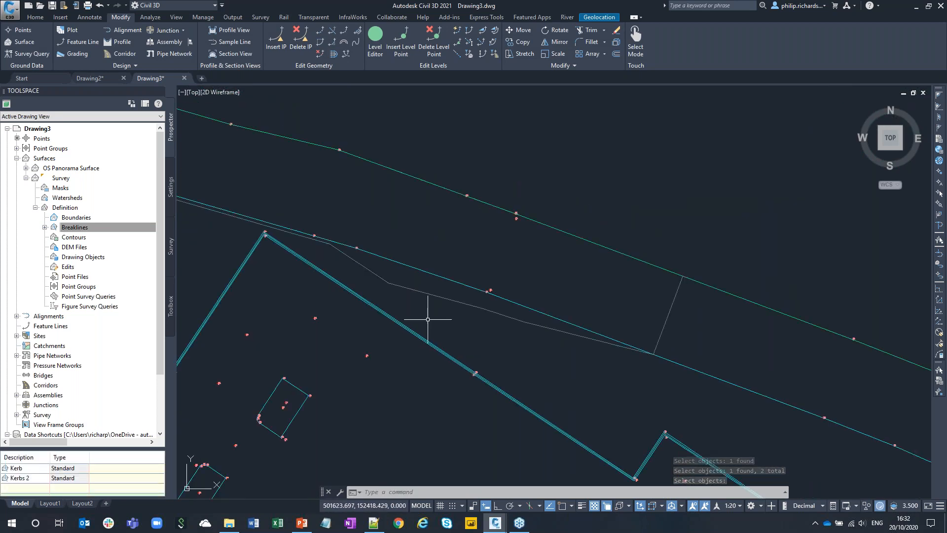
left_click(433, 294)
right_click(456, 326)
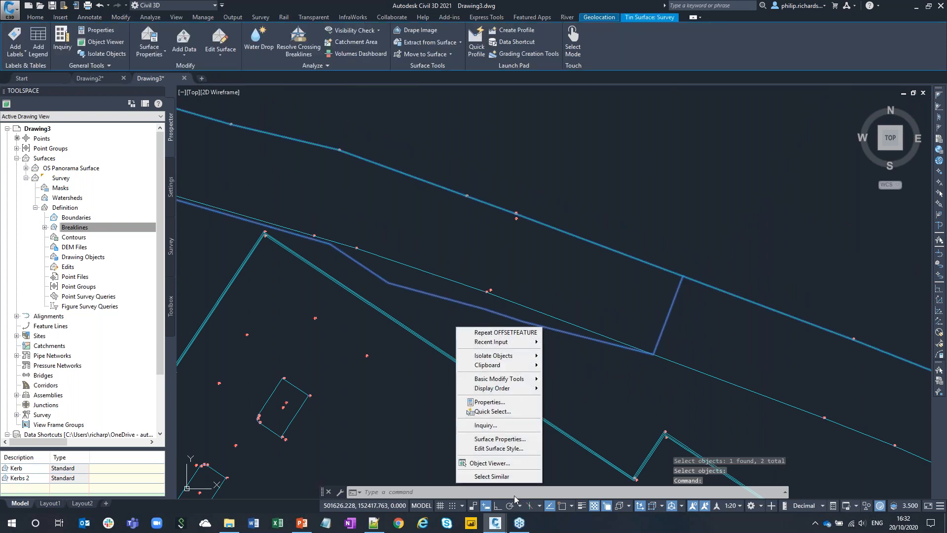
left_click(505, 464)
left_click_drag(524, 393, 467, 292)
scroll(467, 292, "up", 8)
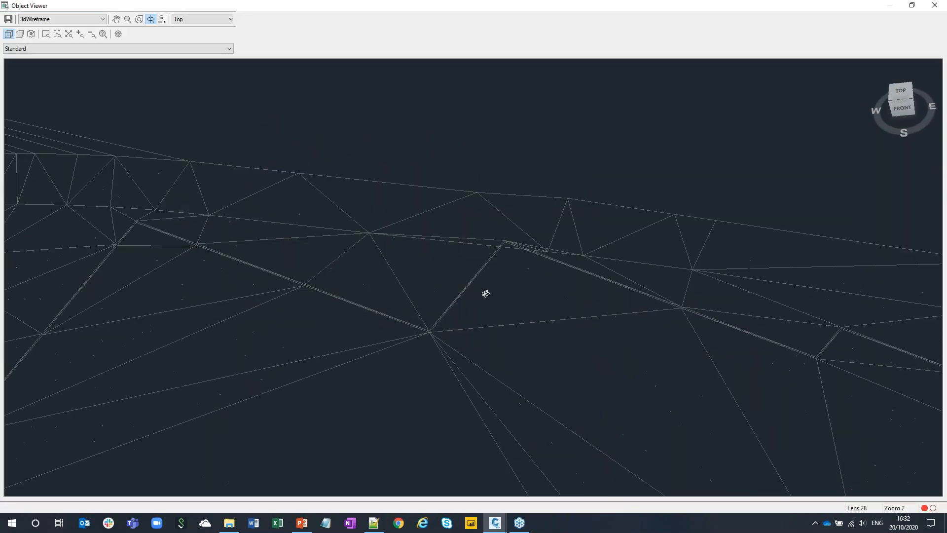
scroll(415, 368, "up", 5)
middle_click_drag(331, 367, 408, 324)
scroll(400, 349, "up", 4)
mouse_move(311, 386)
left_mouse_down()
mouse_move(549, 258)
mouse_move(520, 265)
mouse_move(495, 289)
mouse_move(454, 364)
mouse_move(481, 364)
left_mouse_up()
right_click(464, 339)
left_click(493, 347)
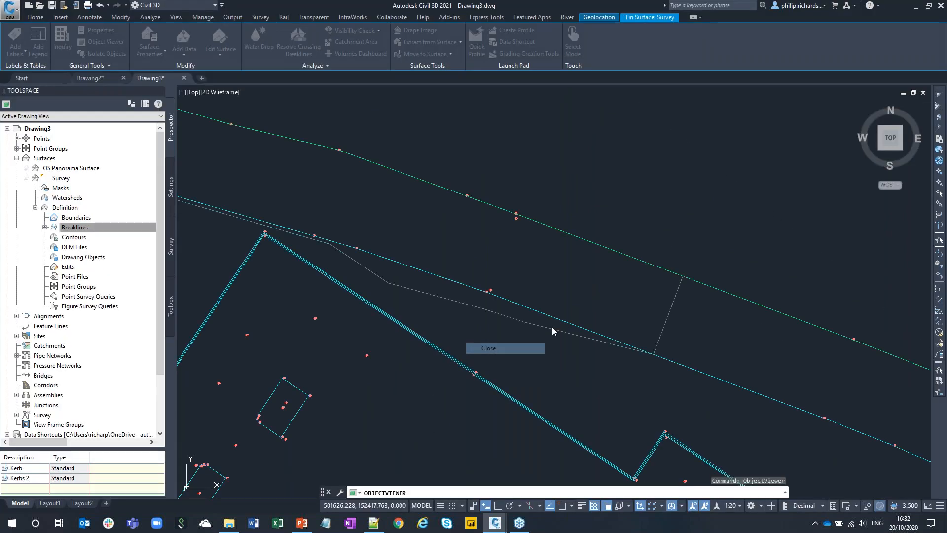
Undo the Kerbs 2 breaklines and both offsets of the car park's northern edge line.
middle_click_drag(620, 426, 516, 274)
scroll(528, 296, "up", 5)
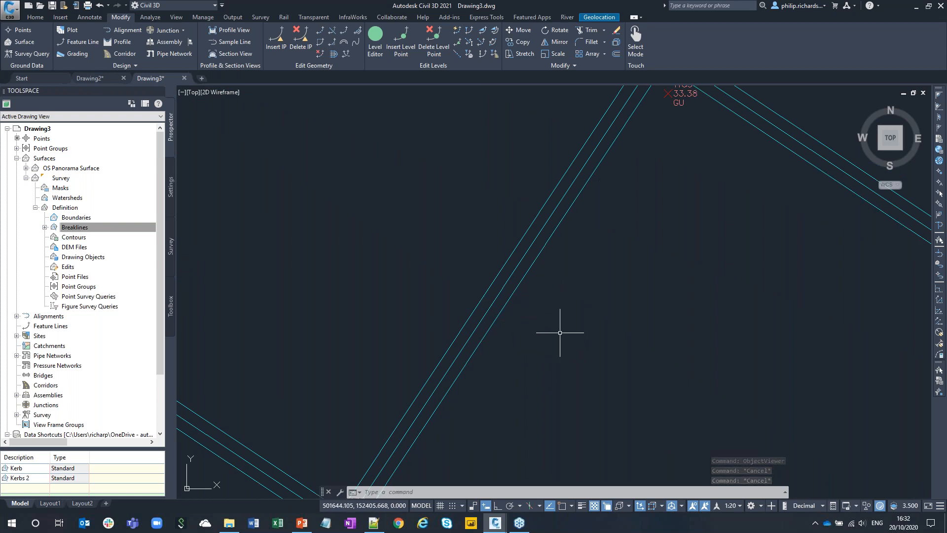
key("ctrl+z")
key("ctrl+z")
key("ctrl+z")
key("ctrl+z")
scroll(523, 369, "up", 8)
key("ctrl+z")
key("ctrl+z")
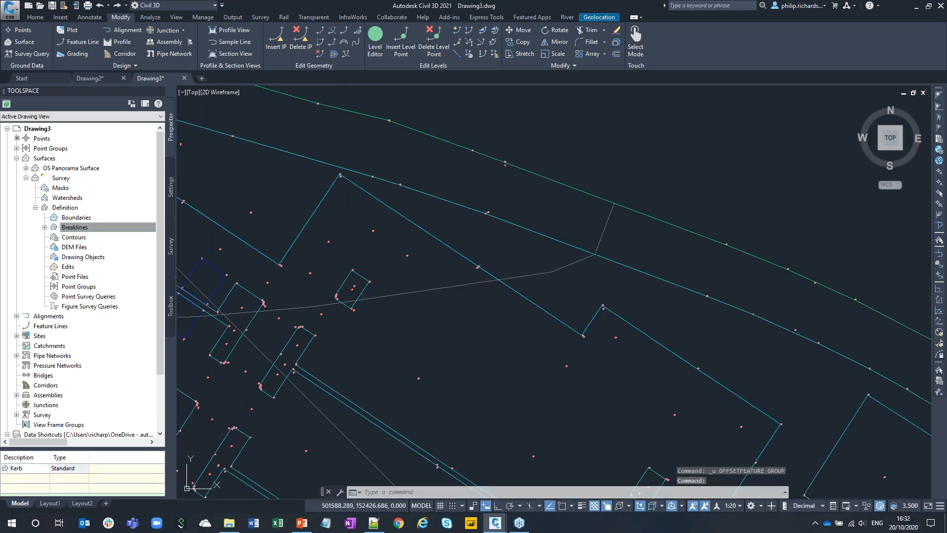
Offset the car park's northern edge line 0.1 m toward the inside of the car park with a level difference of 0.
left_click(334, 54)
scroll(575, 360, "up", 8)
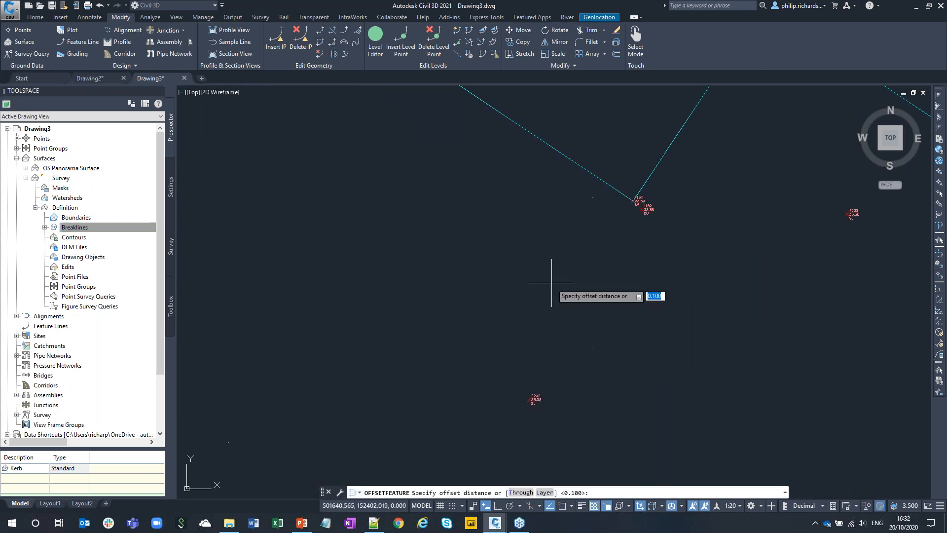
key("Return")
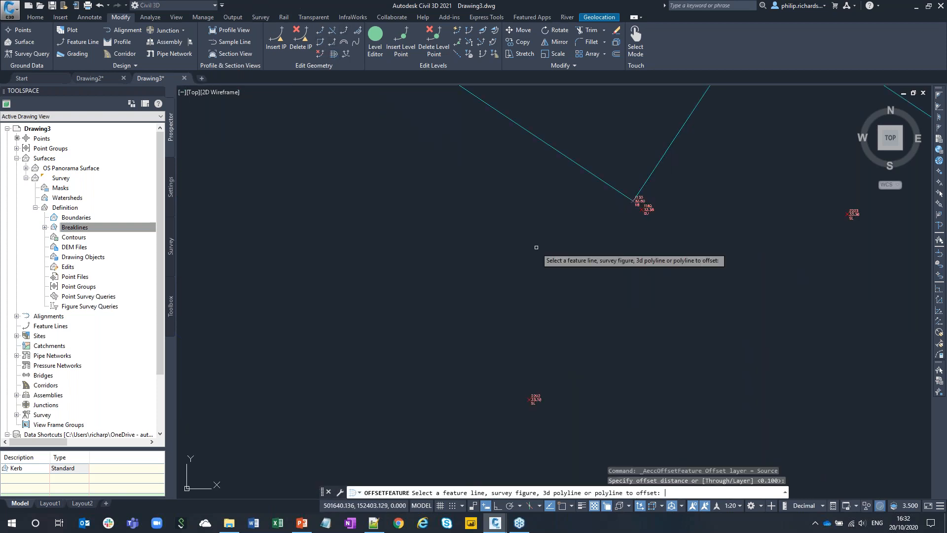
left_click(593, 175)
left_click(531, 233)
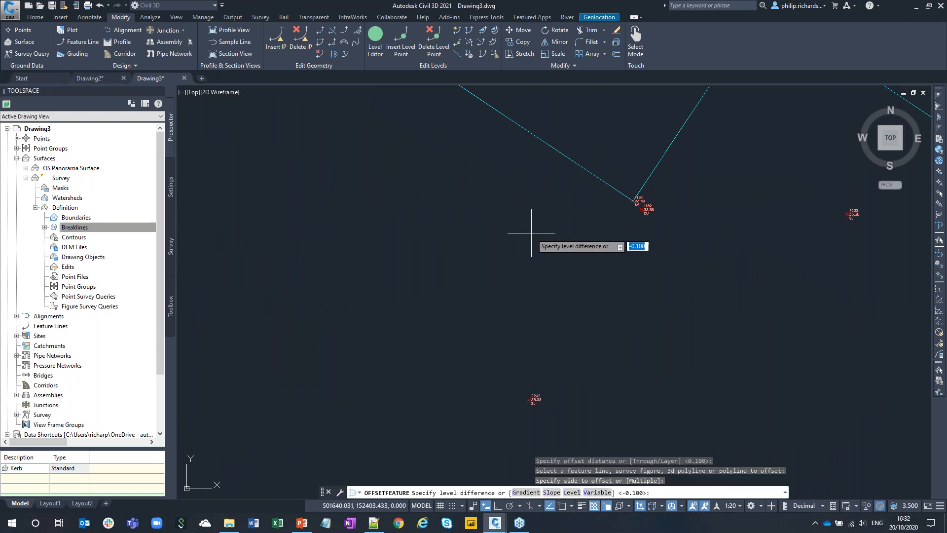
key("Return")
key("Return")
Offset the new inner edge line another 0.01 m toward the car park's inside with a level difference of -0.1.
key("Return")
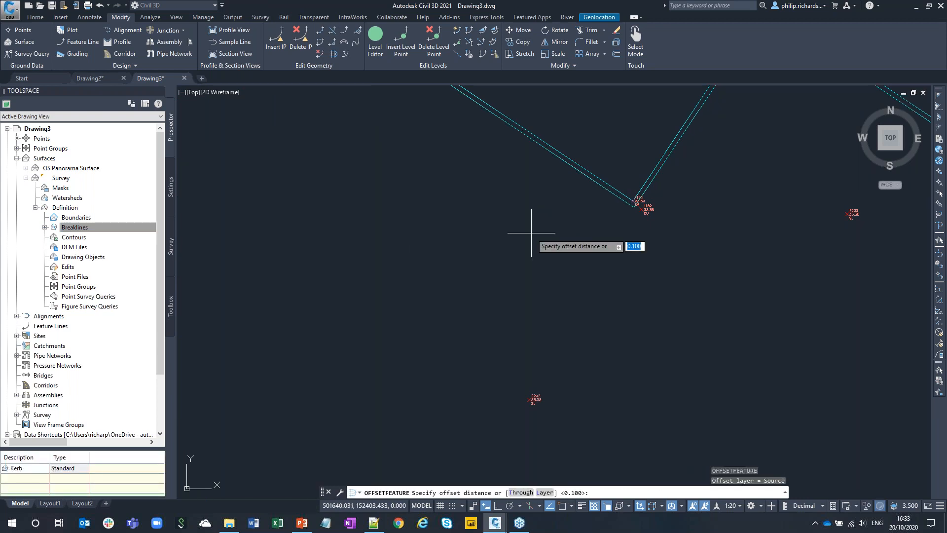
type("0.01")
key("Return")
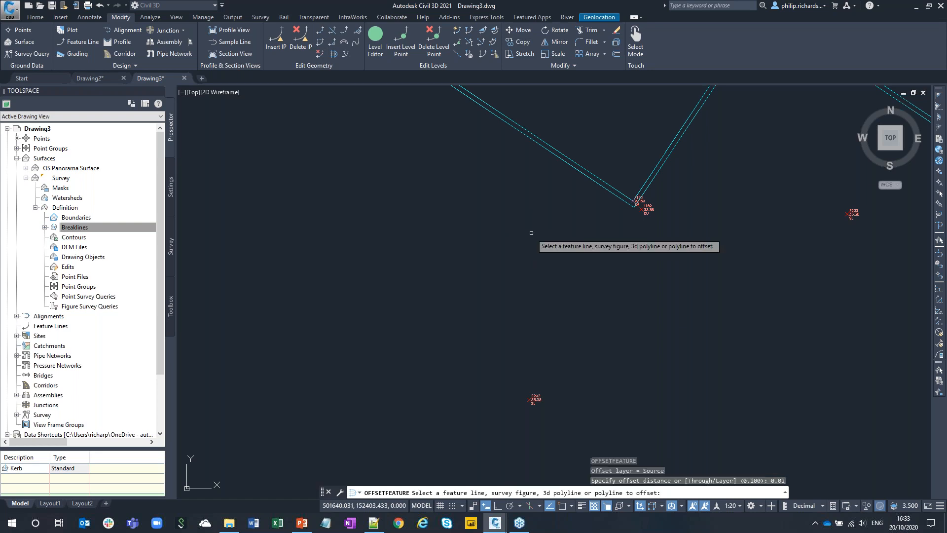
left_click(602, 188)
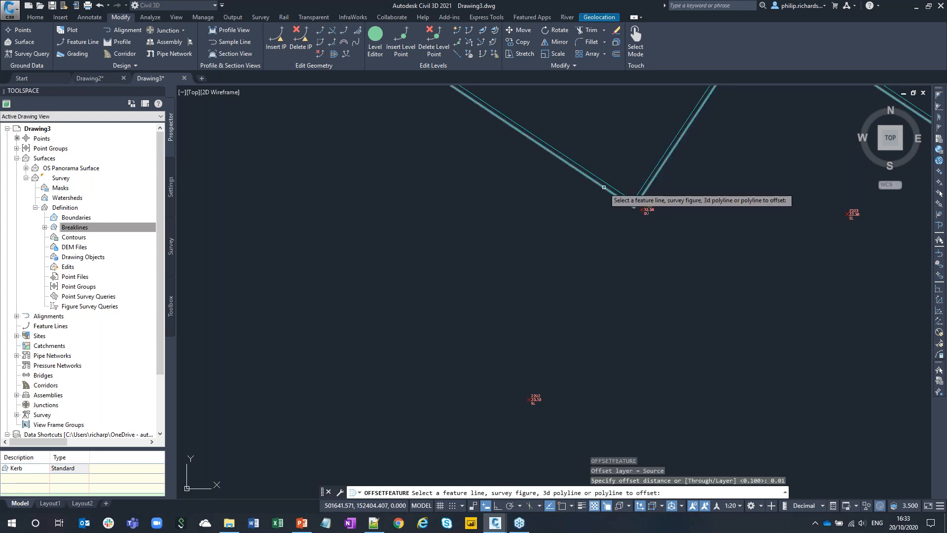
left_click(571, 230)
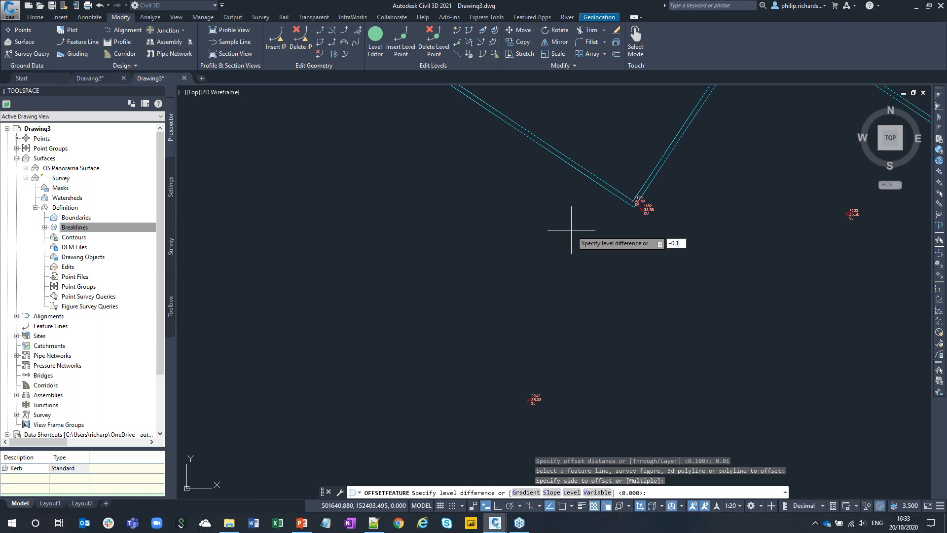
type("-0.1")
key("Return")
key("Return")
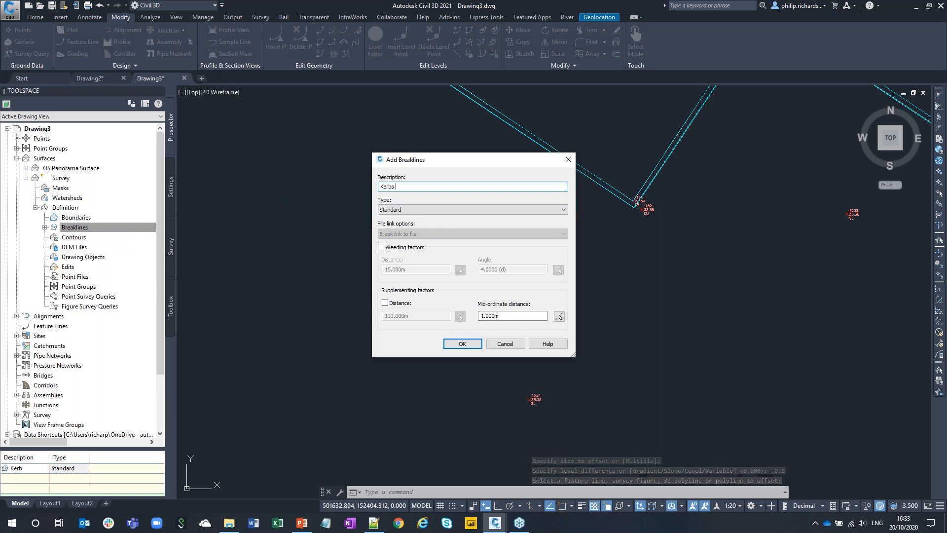
Add a standard breakline set named Kerbs 2 to the Survey surface from the two closely spaced inner offset lines.
left_click(462, 343)
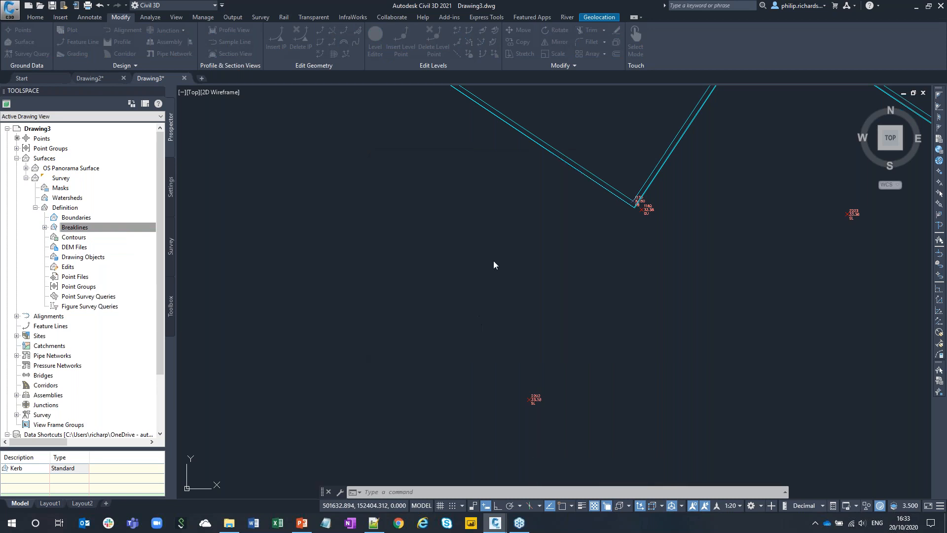
scroll(641, 209, "up", 5)
left_click(569, 216)
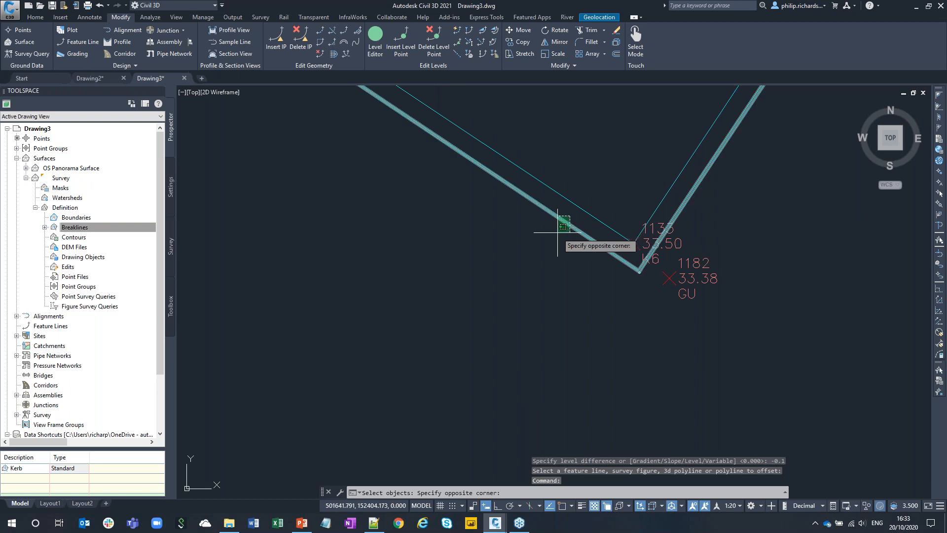
left_click(556, 246)
key("Return")
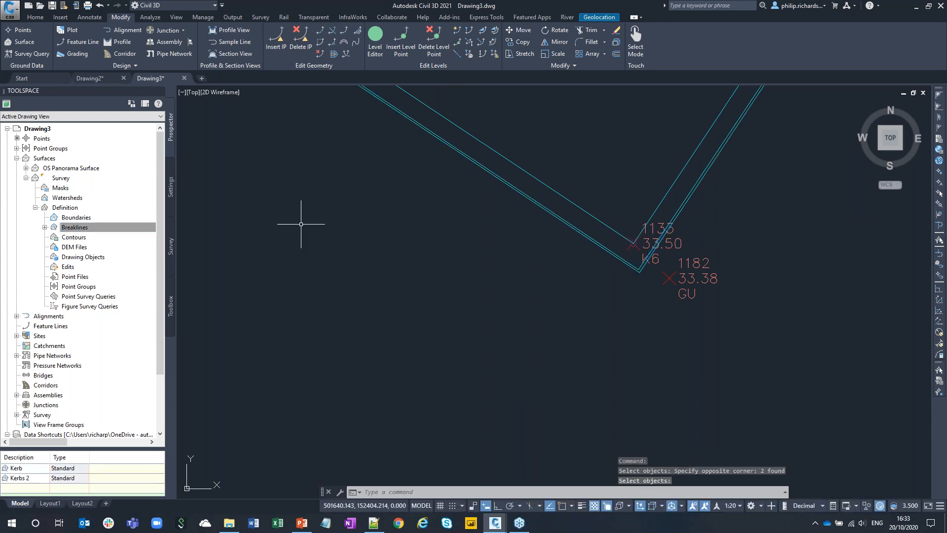
Inspect the Survey surface along the northern kerb in the Object Viewer with the Conceptual visual style, and close the viewer.
scroll(370, 272, "down", 8)
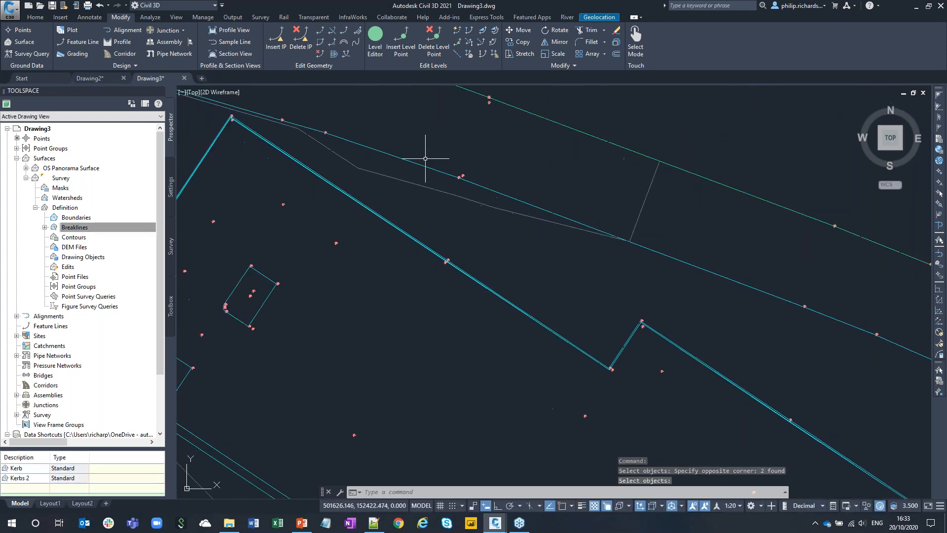
left_click(423, 186)
right_click(433, 215)
left_click(488, 351)
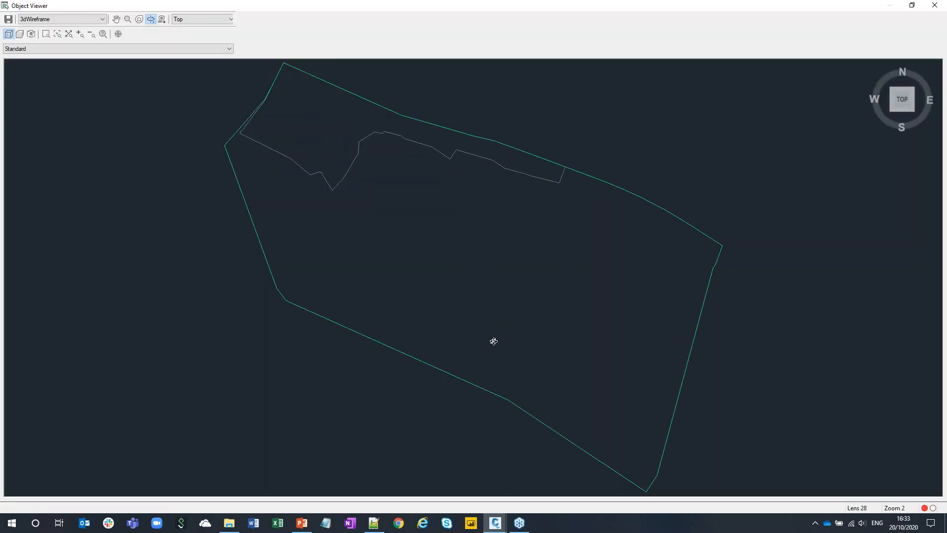
mouse_move(494, 340)
left_mouse_down()
mouse_move(483, 215)
mouse_move(418, 315)
mouse_move(481, 332)
left_mouse_up()
middle_click_drag(481, 332, 305, 201)
left_click(63, 20)
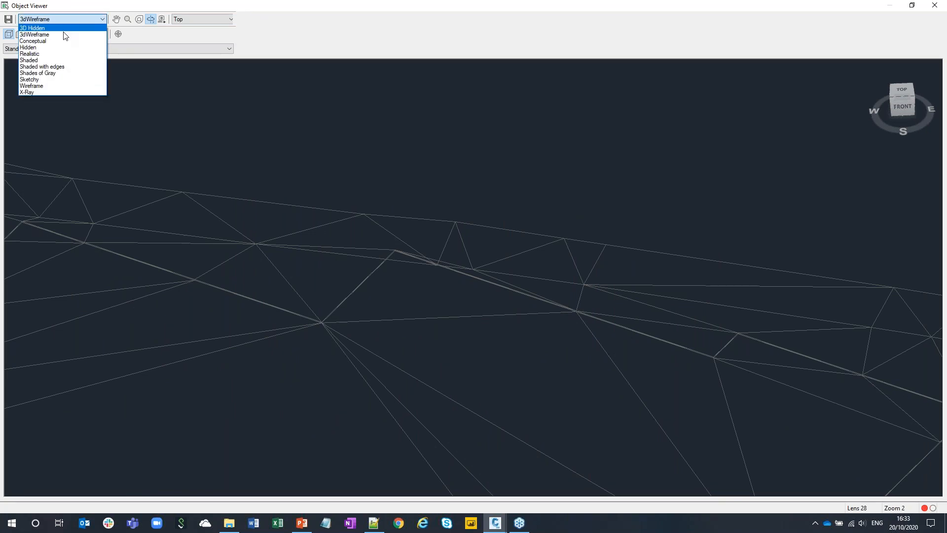
left_click(63, 41)
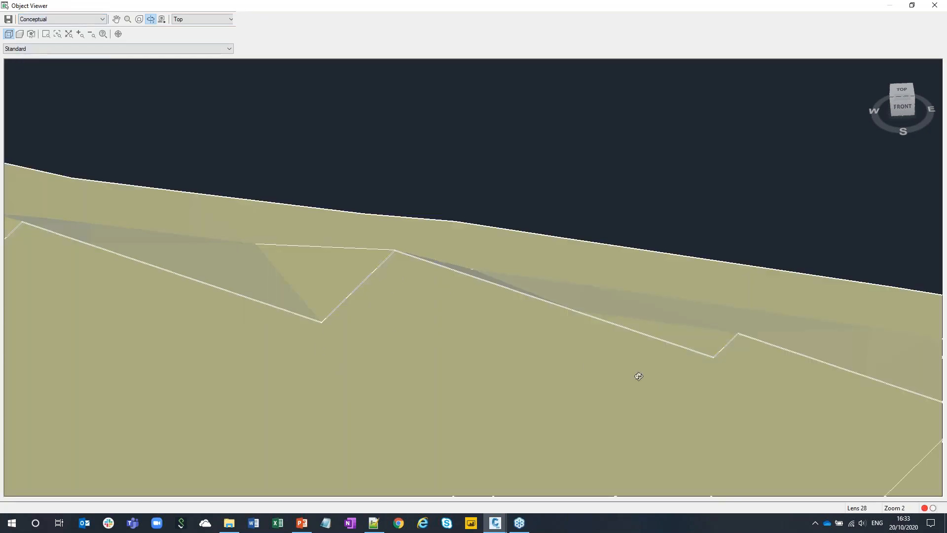
scroll(639, 375, "up", 6)
middle_click_drag(744, 375, 387, 274)
mouse_move(387, 275)
left_mouse_down()
mouse_move(484, 308)
mouse_move(492, 321)
left_mouse_up()
right_click(463, 324)
left_click(495, 331)
Offset the outline of the northernmost kerb island in the car park's western row 0.1 m outward with a level difference of 0.
scroll(511, 381, "down", 6)
mouse_move(509, 386)
middle_mouse_down()
mouse_move(569, 340)
mouse_move(578, 266)
middle_mouse_up()
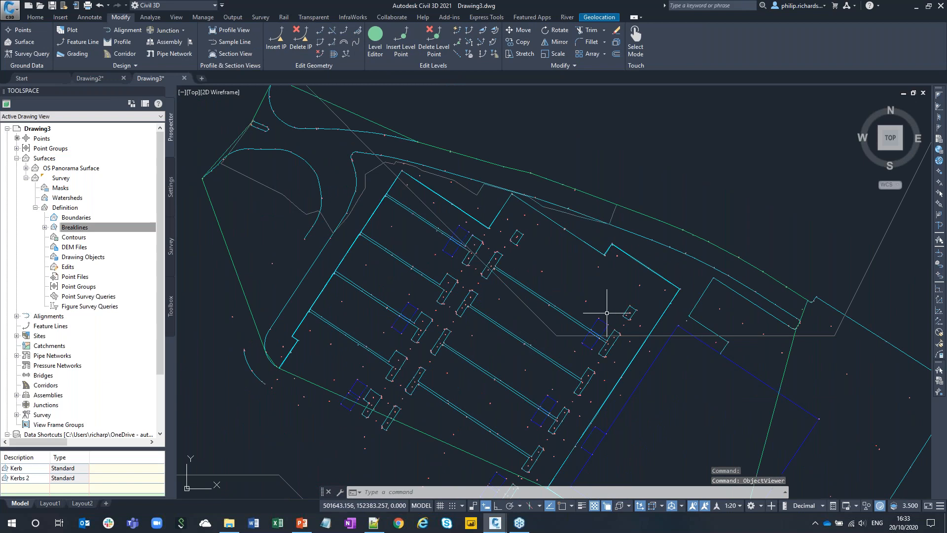
middle_click_drag(602, 297, 587, 221)
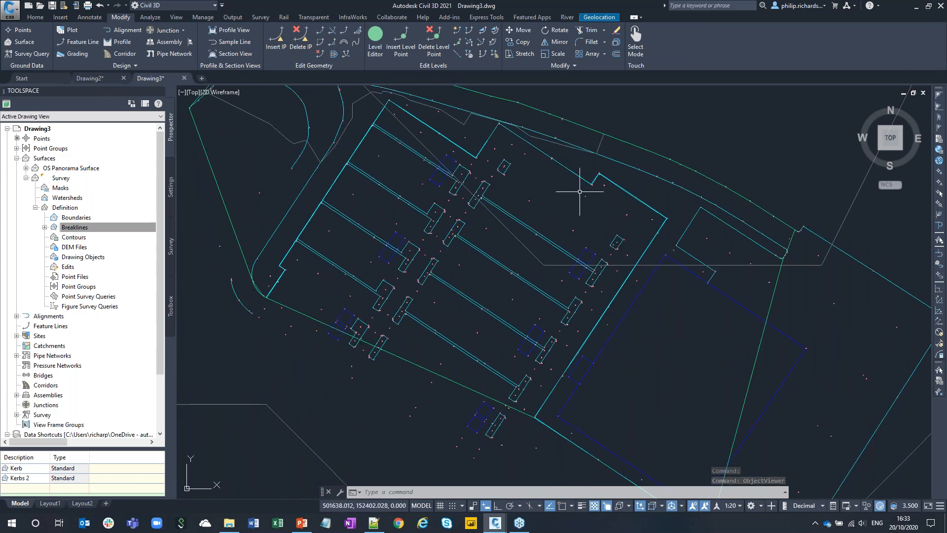
scroll(485, 241, "down", 3)
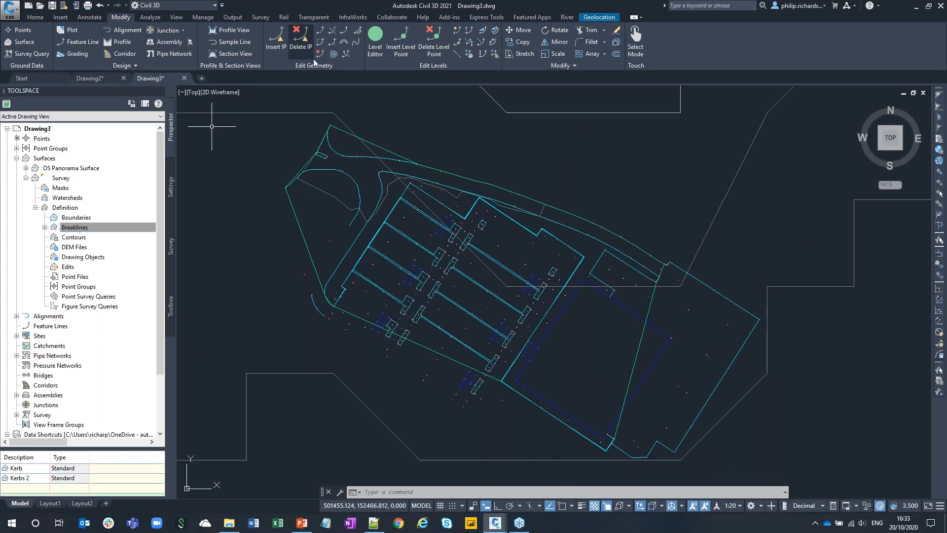
left_click(334, 54)
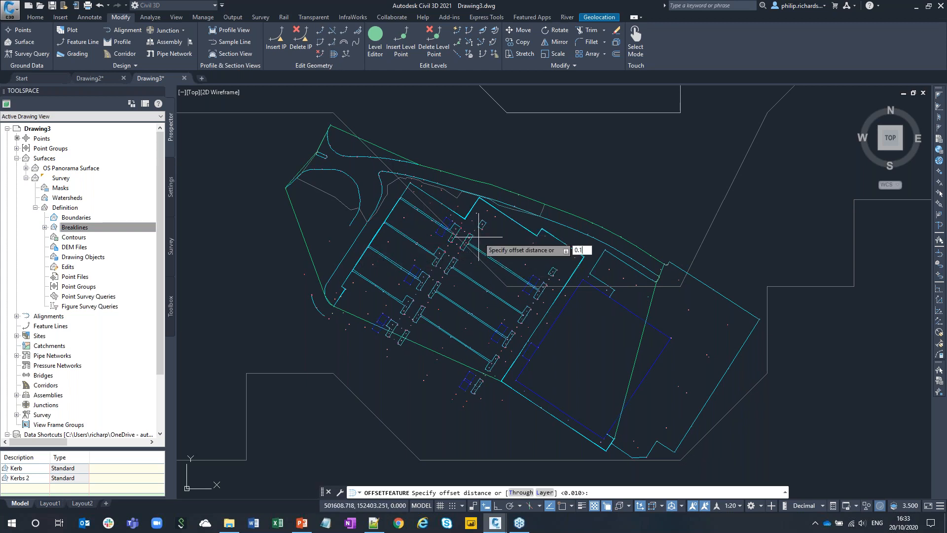
type("0.1")
key("Return")
scroll(451, 236, "up", 6)
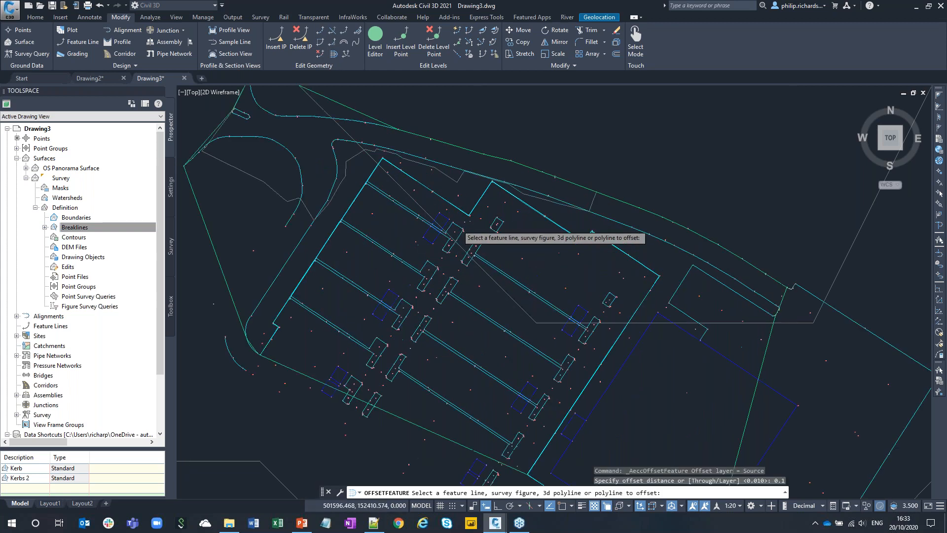
scroll(418, 250, "up", 6)
left_click(424, 164)
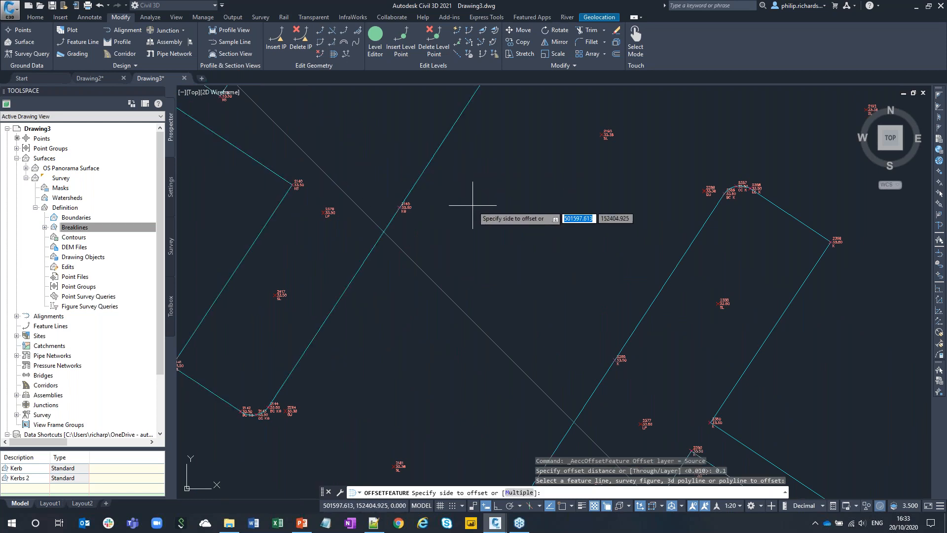
left_click(472, 205)
type("0")
key("Return")
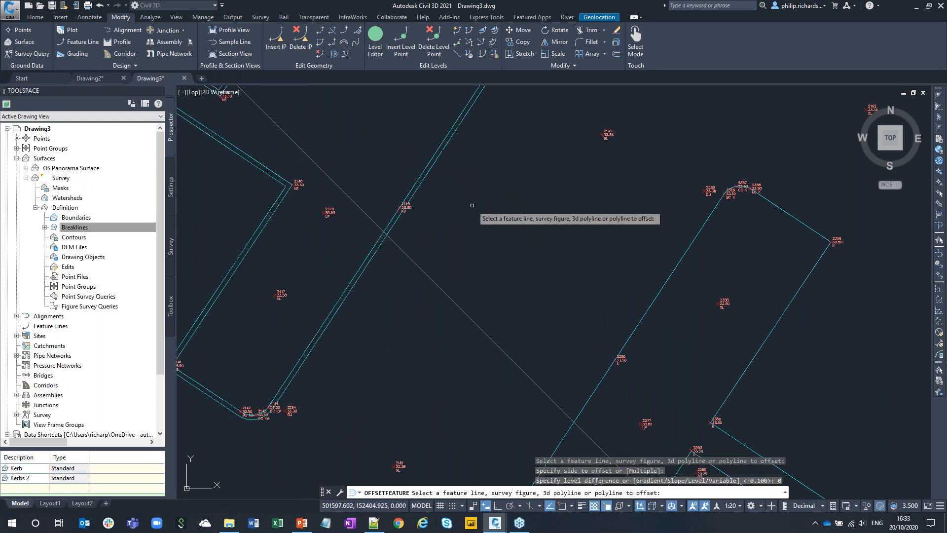
Offset the neighbouring kerb island's outline to the east 0.1 m outward with a level difference of 0.
left_click(658, 295)
left_click(619, 278)
key("Return")
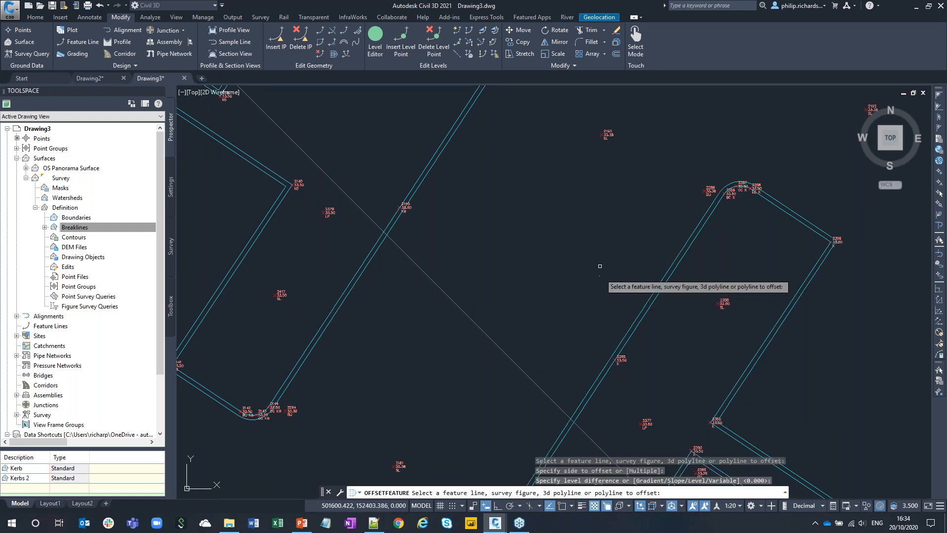
scroll(606, 252, "down", 5)
scroll(531, 186, "up", 4)
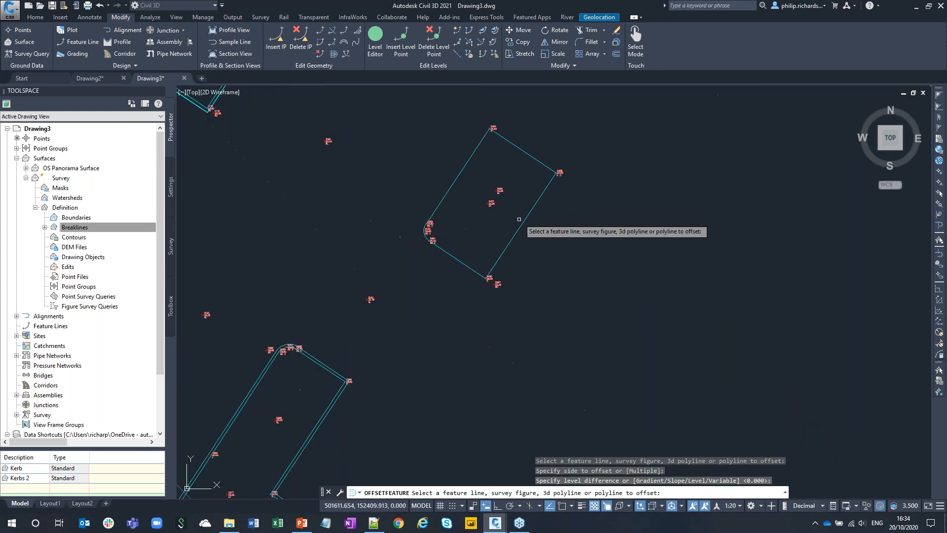
Offset the rectangular kerb island with the rounded southwest corner and the next island to the southeast 0.1 m outward with a level difference of 0.
left_click(523, 219)
left_click(558, 261)
key("Return")
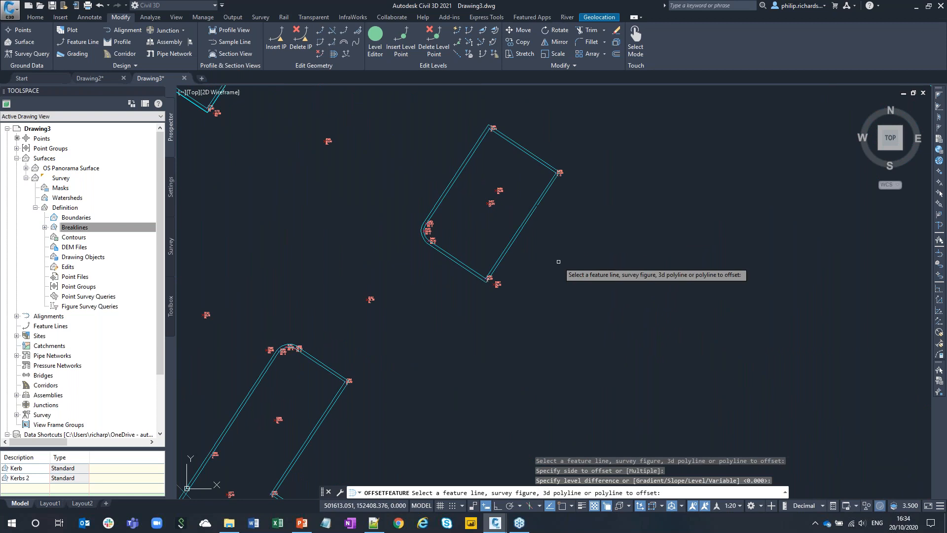
scroll(558, 266, "down", 5)
scroll(606, 216, "up", 4)
left_click(597, 201)
left_click(553, 189)
key("Return")
Offset the outline of the next strip-connected kerb island to the south 0.1 m outward with a level difference of 0.
middle_click_drag(532, 309, 580, 196)
scroll(532, 252, "down", 4)
middle_click_drag(503, 291, 600, 159)
scroll(536, 325, "up", 2)
left_click(509, 291)
scroll(483, 296, "up", 5)
left_click(479, 344)
key("Return")
Offset the outline of the southernmost strip-connected kerb island 0.1 m outward with a level difference of 0.
scroll(457, 311, "down", 5)
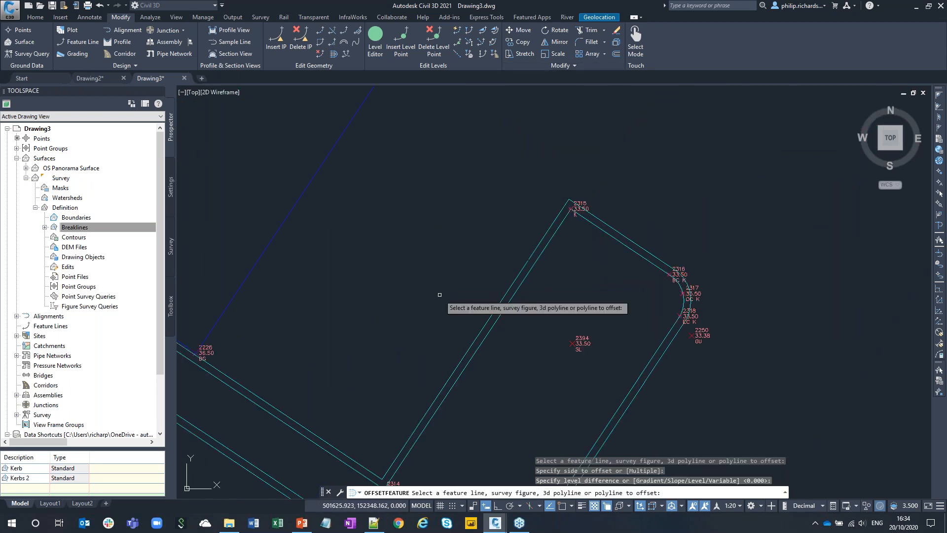
middle_click_drag(501, 267, 487, 346)
scroll(493, 385, "up", 4)
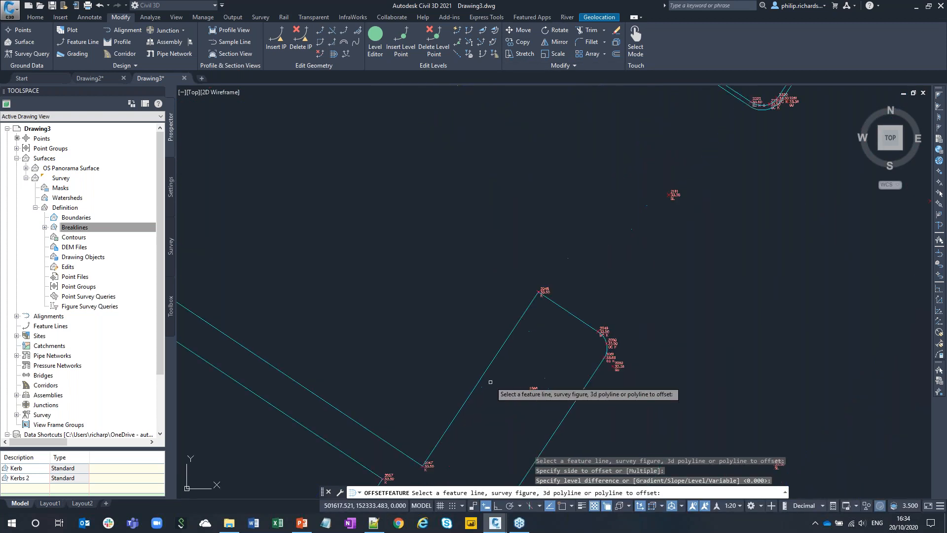
left_click(485, 371)
left_click(435, 316)
key("Return")
Offset the narrow kerb island south of the long green line, beside the two blue rectangles, 0.1 m outward with a level difference of 0.
scroll(430, 320, "down", 4)
middle_click_drag(399, 394, 620, 162)
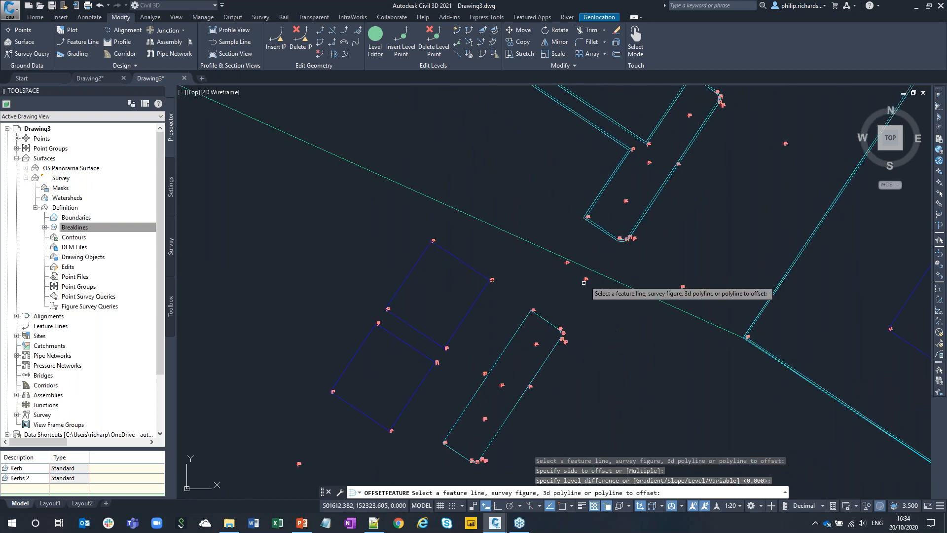
left_click(515, 336)
left_click(485, 304)
key("Return")
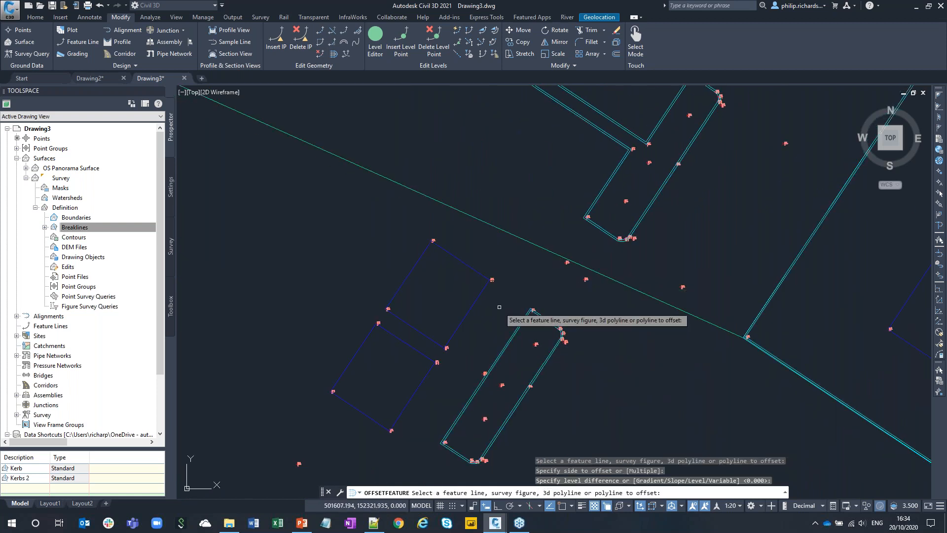
Offset the narrow kerb island crossed by the green line at the car park's western end 0.1 m outward with a level difference of 0.
scroll(575, 322, "down", 3)
scroll(397, 253, "down", 3)
middle_click_drag(340, 247, 561, 404)
scroll(470, 323, "up", 5)
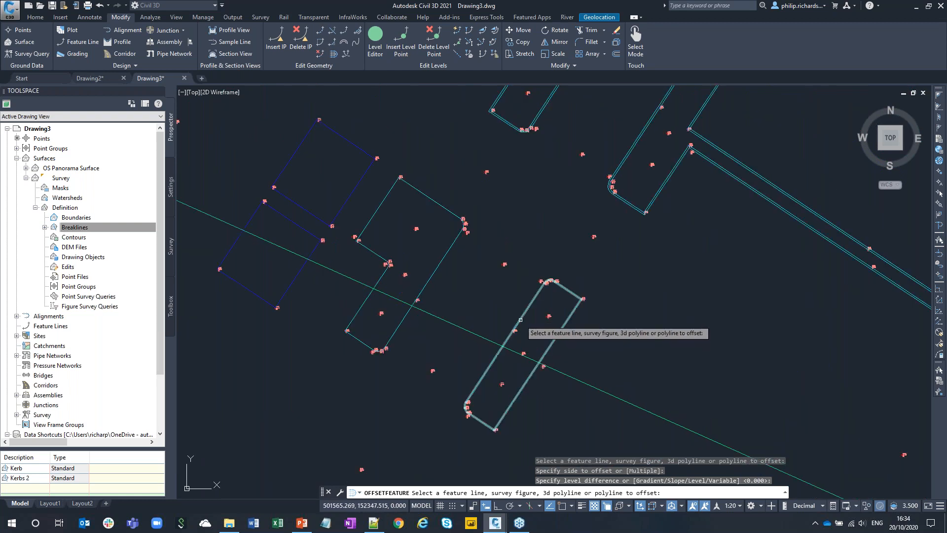
left_click(521, 319)
left_click(497, 286)
key("Return")
Offset the neighbouring stepped, L-shaped kerb island's outline 0.1 m outward with a level difference of 0.
left_click(438, 264)
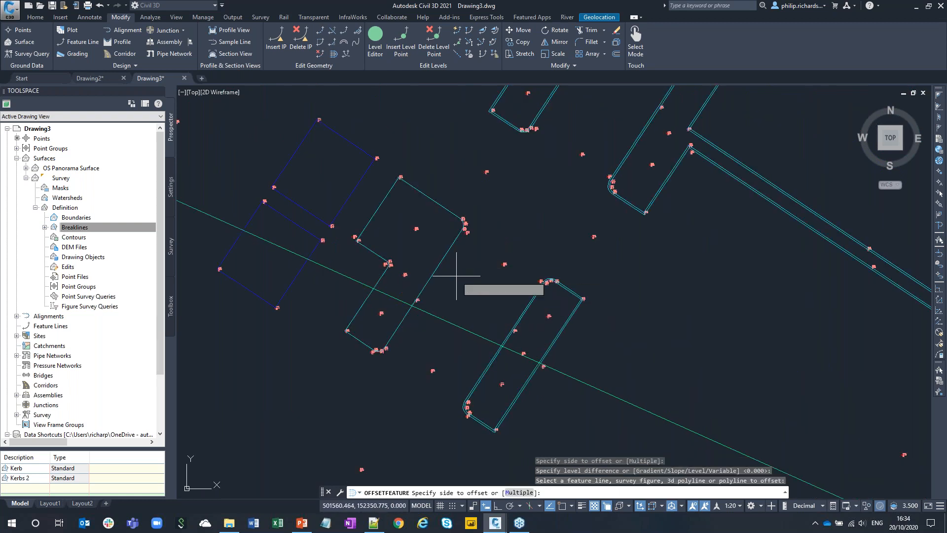
key("Escape")
key("Return")
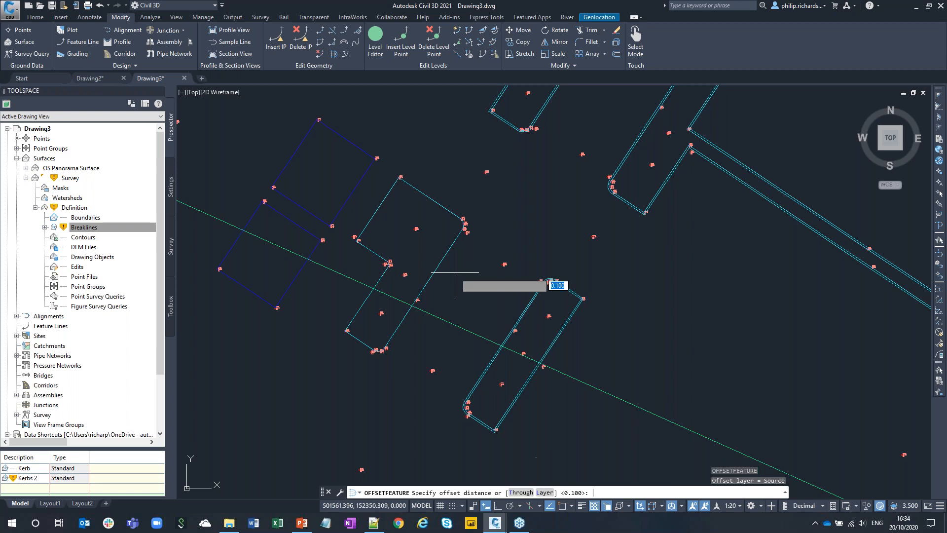
key("Return")
left_click(445, 258)
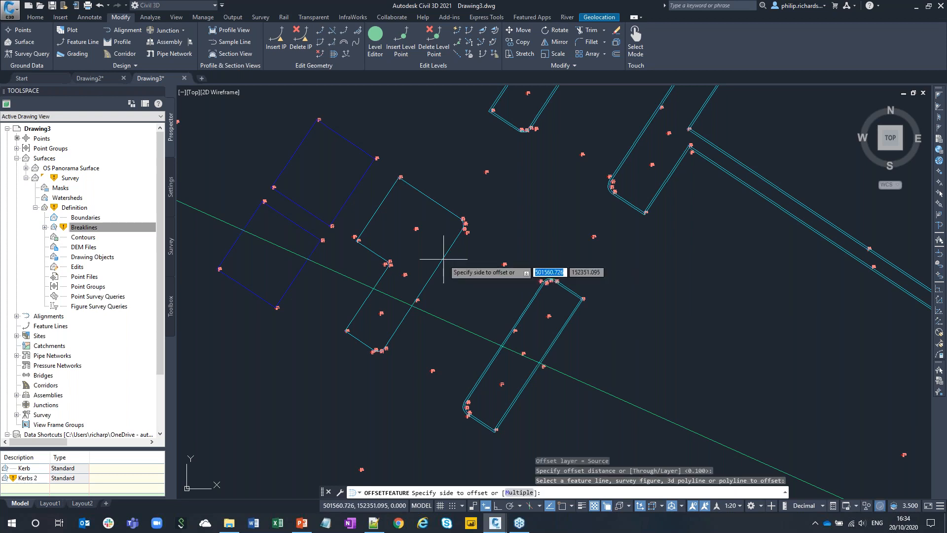
left_click(467, 279)
key("Return")
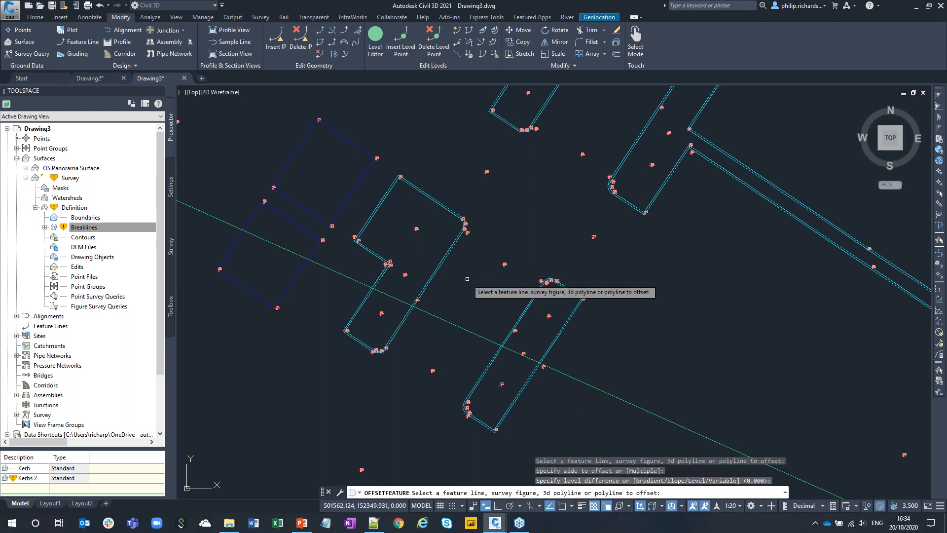
scroll(467, 278, "down", 3)
scroll(473, 293, "up", 3)
scroll(473, 294, "down", 4)
scroll(450, 228, "up", 3)
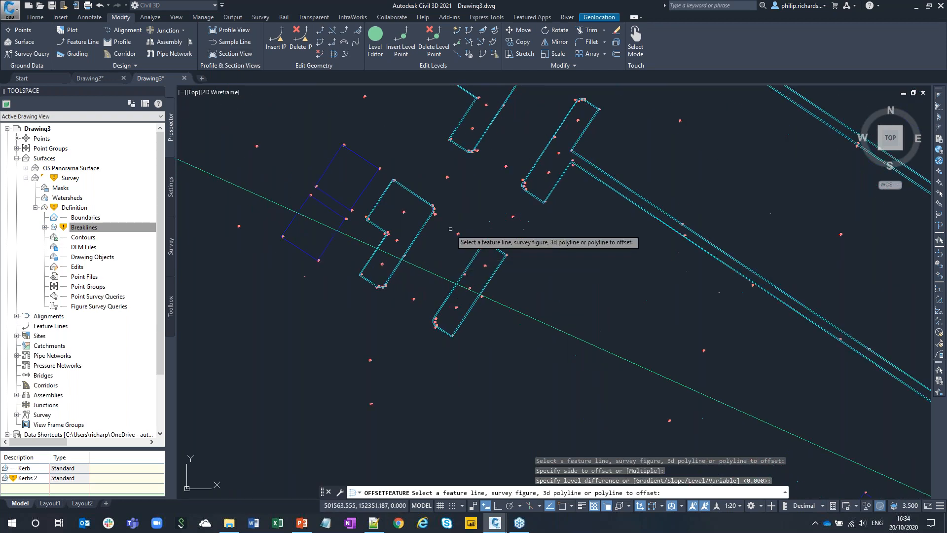
scroll(450, 229, "up", 1)
scroll(432, 236, "up", 2)
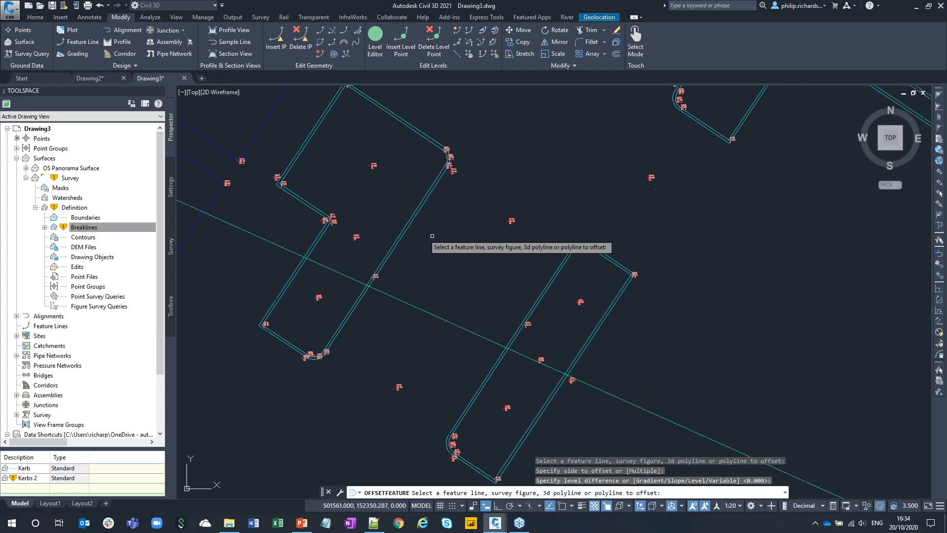
middle_click_drag(432, 235, 498, 249)
key("Escape")
key("Return")
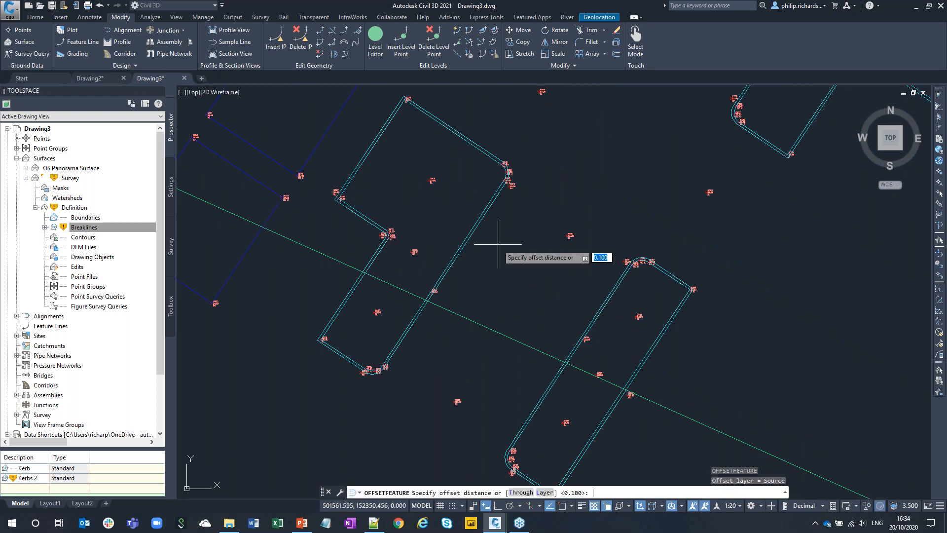
key("Return")
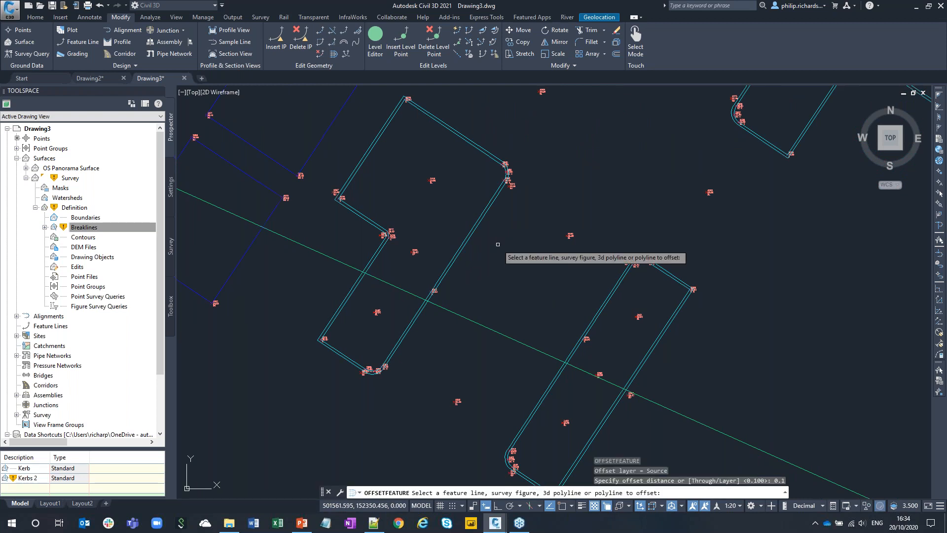
left_click(481, 223)
left_click(507, 231)
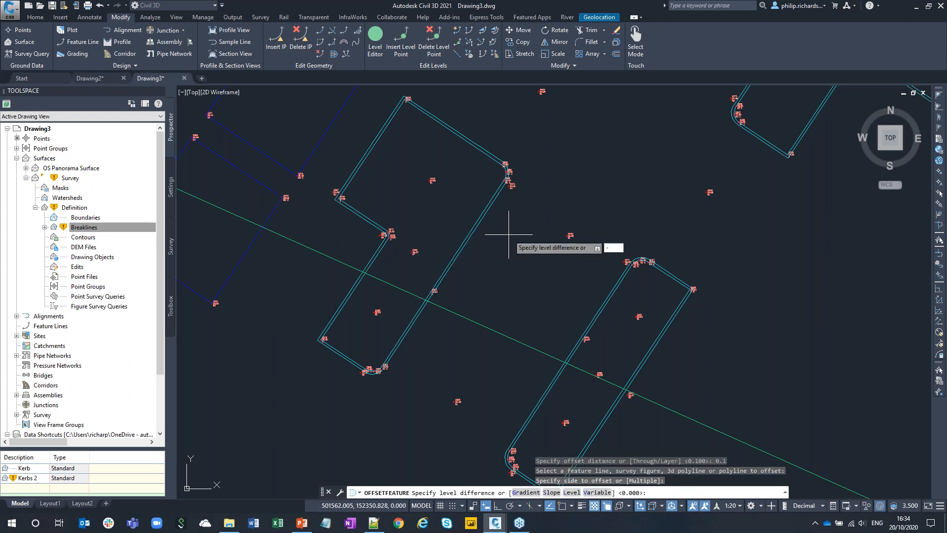
key("Escape")
key("Escape")
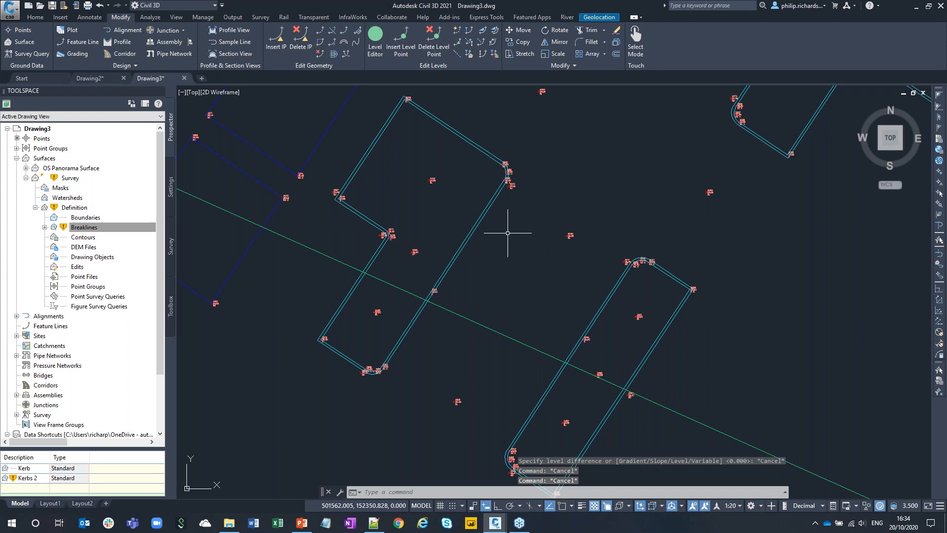
Offset the L-shaped island's outer kerb line 0.01 m outward with a level difference of -0.1.
left_click(333, 53)
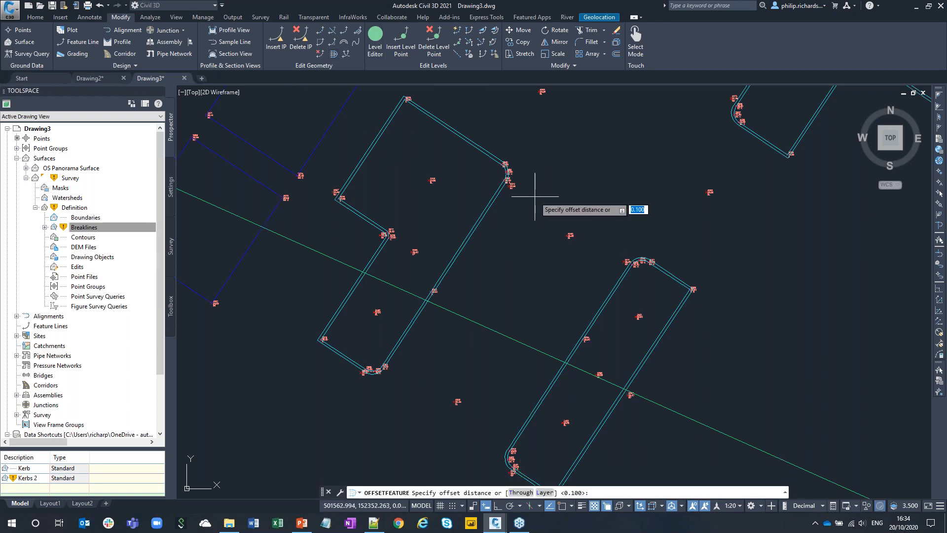
type("0.01")
key("Return")
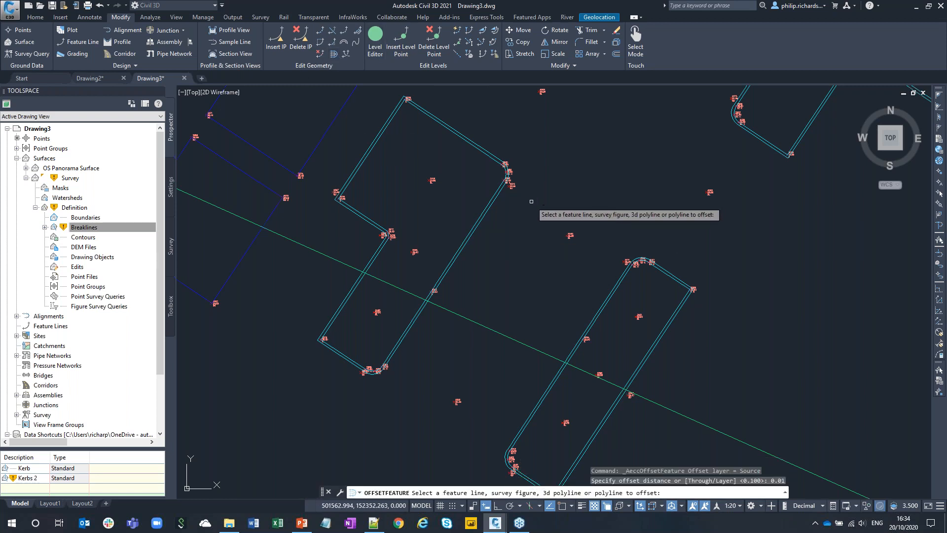
left_click(486, 212)
left_click(513, 236)
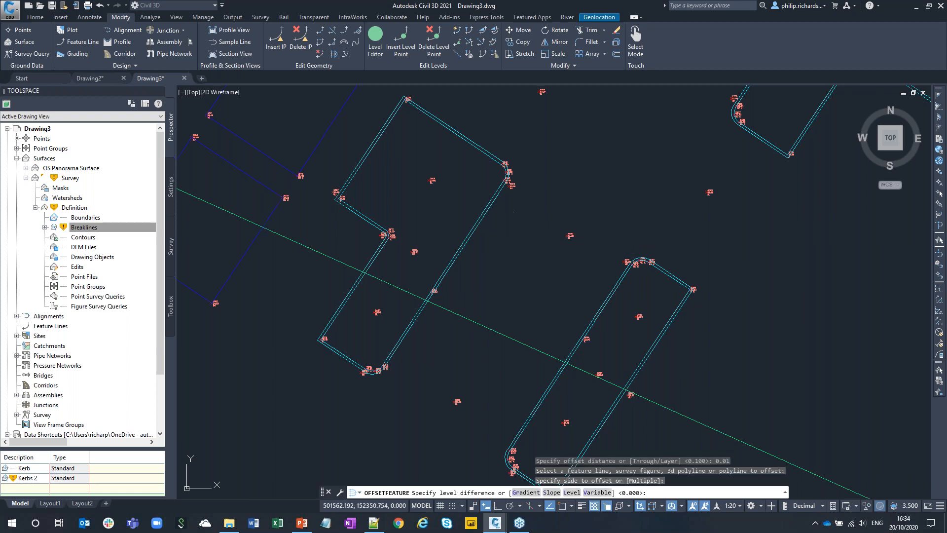
type("-0.1")
key("Return")
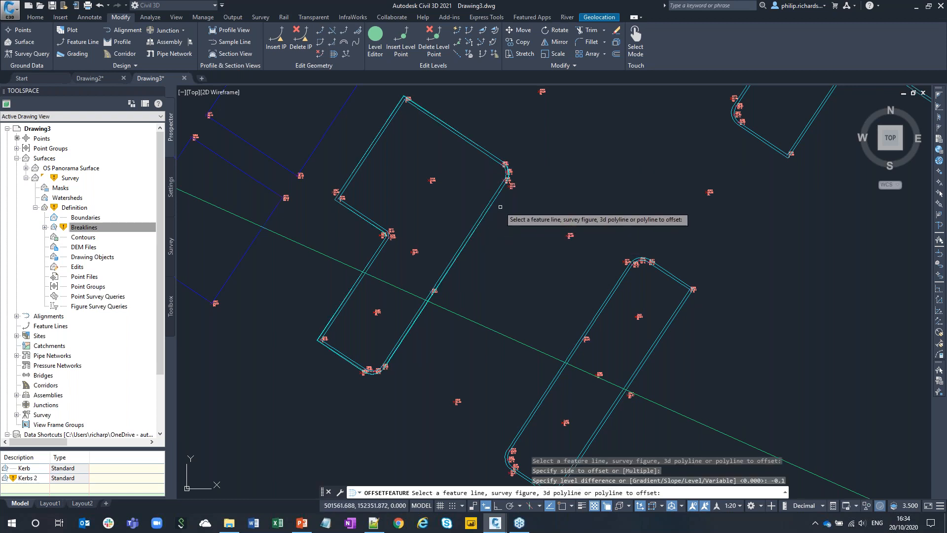
Offset the outer kerb line of the narrow island southeast of the L-shaped one 0.01 m outward with a level difference of -0.1.
scroll(493, 204, "up", 6)
scroll(488, 219, "down", 2)
scroll(691, 301, "down", 2)
mouse_move(685, 296)
middle_mouse_down()
mouse_move(422, 158)
mouse_move(390, 122)
middle_mouse_up()
left_click(457, 221)
left_click(431, 192)
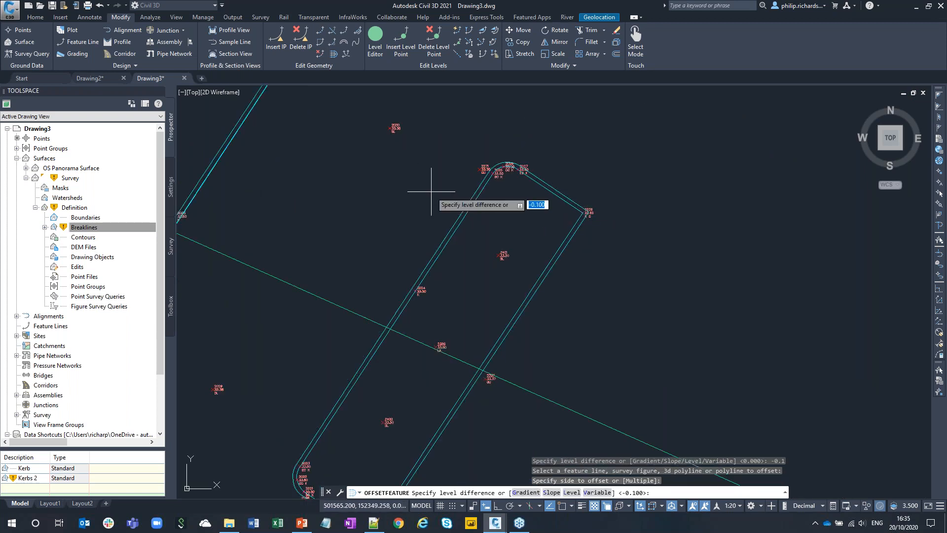
key("Return")
Offset the outer kerb line of the southernmost strip-connected island 0.01 m outward with a level difference of -0.1.
scroll(439, 207, "down", 4)
scroll(458, 244, "up", 4)
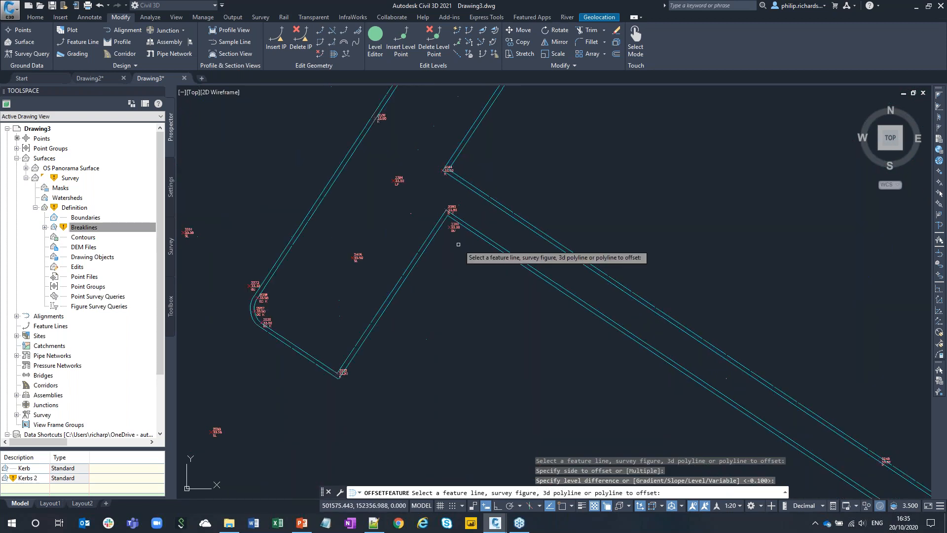
left_click(456, 249)
left_click(457, 270)
key("Return")
Offset the outer kerb line of the K6 island north of the L-shaped island 0.01 m outward with a level difference of -0.1.
scroll(462, 269, "down", 2)
scroll(463, 268, "down", 3)
scroll(502, 233, "up", 8)
scroll(539, 134, "up", 2)
left_click(543, 125)
left_click(534, 147)
key("Return")
Offset the outer kerb line of the K6 island containing points 2108 to 2111 0.01 m outward with a level difference of -0.1.
scroll(444, 226, "down", 3)
scroll(456, 191, "up", 4)
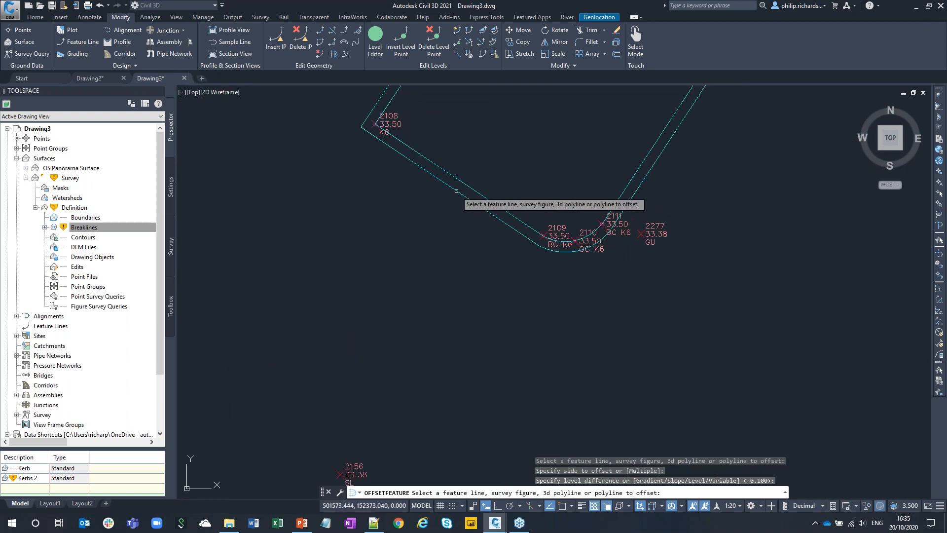
left_click(456, 191)
left_click(429, 236)
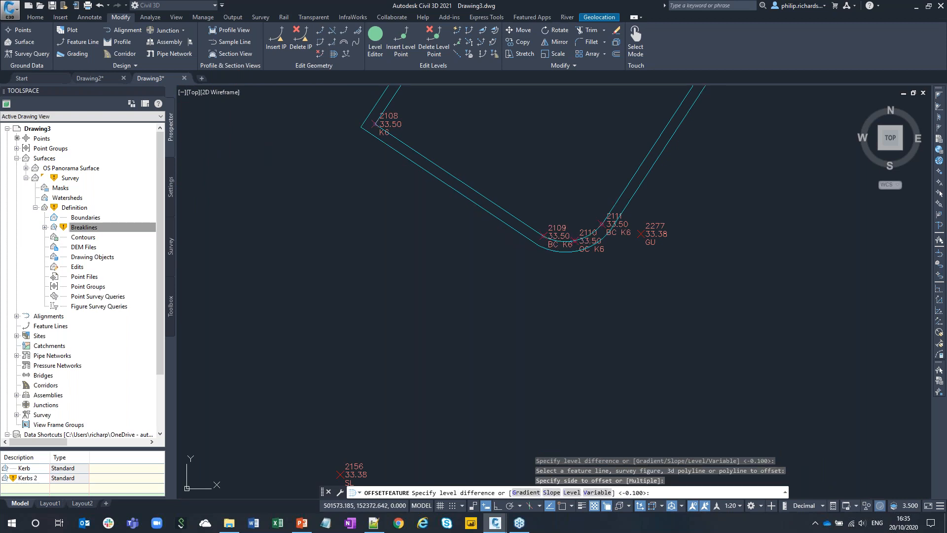
key("Return")
Offset the outer kerb line of the strip-connected island passing point 2331 0.01 m outward with a level difference of -0.1.
scroll(524, 228, "down", 3)
scroll(451, 246, "up", 4)
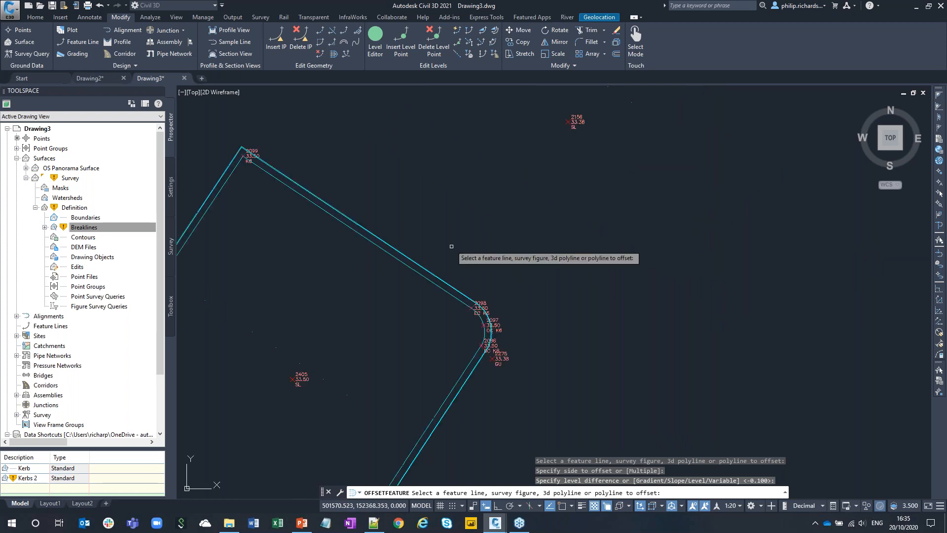
scroll(452, 237, "down", 4)
scroll(636, 190, "down", 2)
middle_click_drag(591, 207, 514, 360)
scroll(525, 306, "up", 5)
scroll(651, 324, "down", 4)
scroll(518, 188, "up", 5)
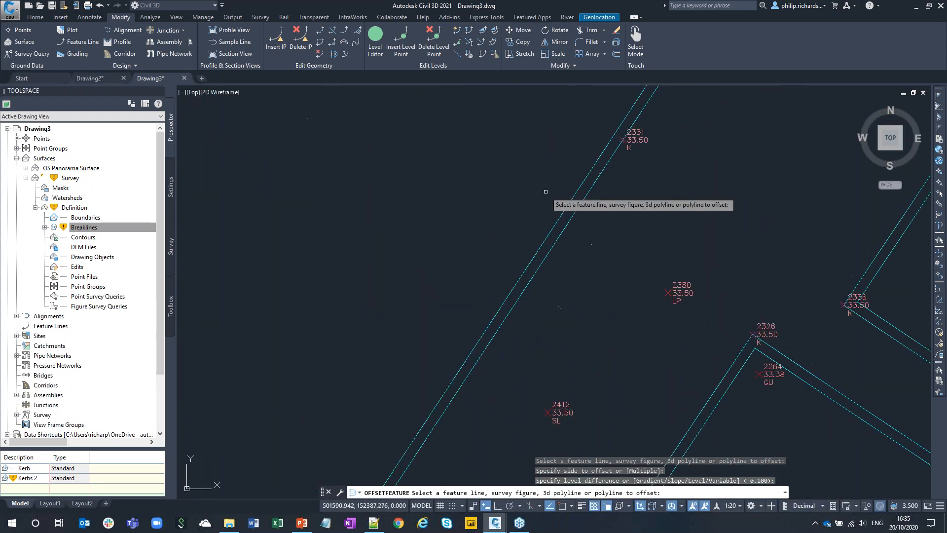
left_click(567, 216)
left_click(514, 197)
key("Return")
Offset the outer line of the next kerb island still lacking a kerb face 0.01 m outward with a level difference of -0.1.
scroll(489, 181, "down", 3)
scroll(489, 181, "down", 3)
scroll(488, 158, "up", 6)
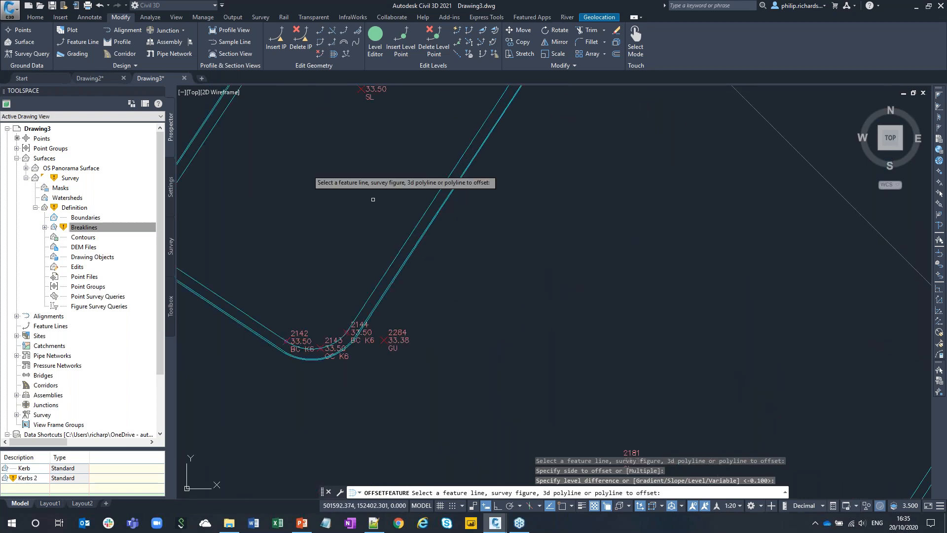
scroll(296, 162, "down", 3)
scroll(494, 252, "up", 4)
left_click(486, 249)
left_click(430, 223)
key("Return")
Offset the outer kerb line of the rectangular island around points 2421 to 2425 0.01 m outward with a level difference of -0.1.
scroll(439, 246, "down", 3)
scroll(572, 254, "up", 4)
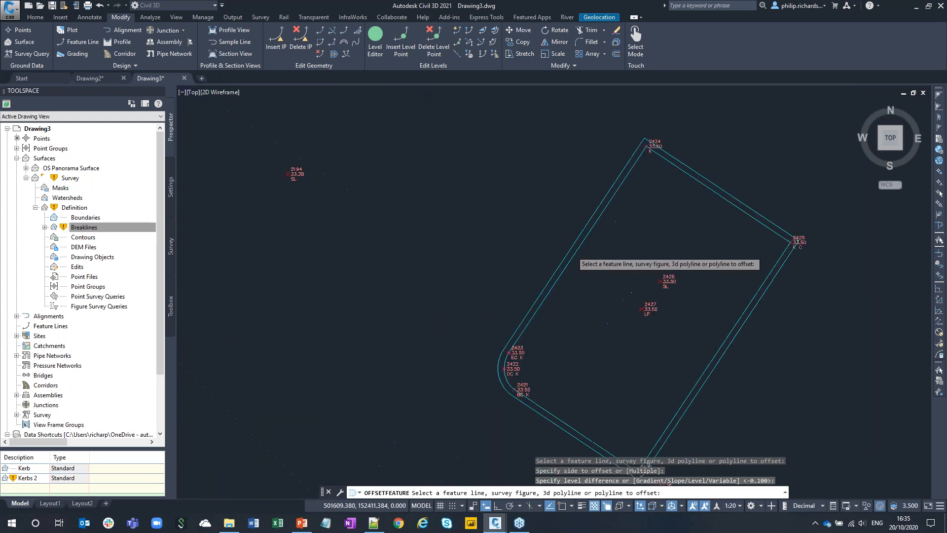
left_click(567, 253)
left_click(494, 224)
key("Return")
Offset the outer kerb line of the small rectangular island at the eastern row's northern end 0.01 m outward with a level difference of -0.1.
scroll(456, 253, "down", 3)
scroll(655, 375, "down", 2)
scroll(609, 197, "up", 5)
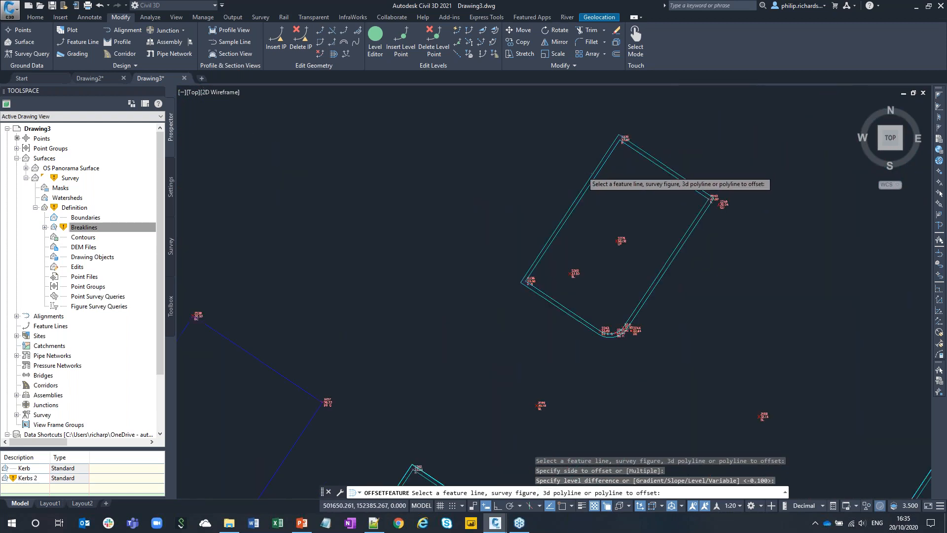
left_click(584, 192)
left_click(495, 204)
key("Return")
Offset the southernmost narrow island's outer kerb line 0.01 m outward with a level difference of -0.1, and end the command.
scroll(422, 276, "down", 2)
middle_click_drag(422, 289, 526, 50)
middle_click_drag(490, 364, 542, 287)
scroll(503, 259, "up", 5)
scroll(500, 372, "down", 5)
middle_click_drag(511, 353, 656, 45)
mouse_move(515, 336)
middle_mouse_down()
mouse_move(522, 317)
mouse_move(480, 350)
middle_mouse_up()
middle_click_drag(457, 392, 641, 91)
middle_click_drag(493, 330, 555, 278)
scroll(489, 265, "up", 8)
left_click(453, 230)
left_click(537, 275)
key("Return")
key("Return")
Rebuild the Survey surface.
scroll(571, 275, "down", 8)
scroll(455, 254, "down", 6)
left_click(84, 229)
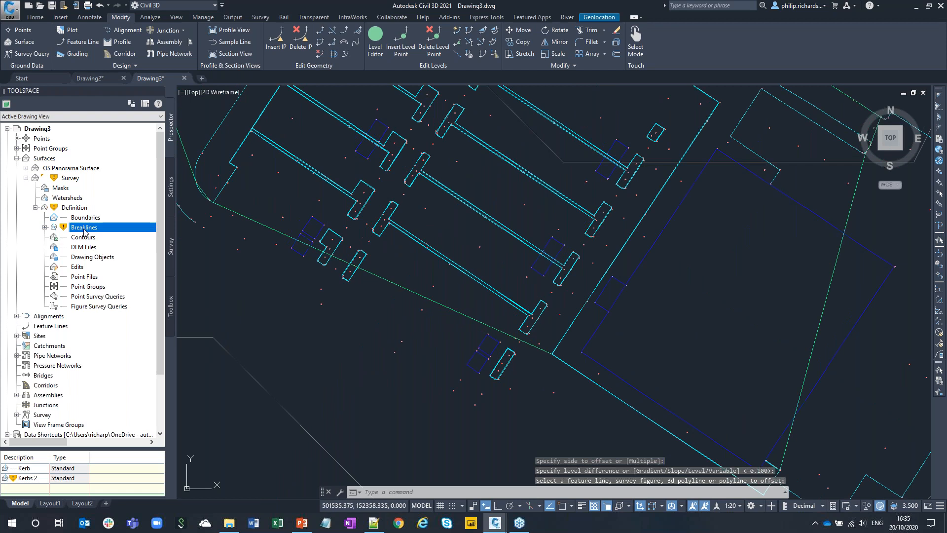
right_click(73, 182)
left_click(123, 210)
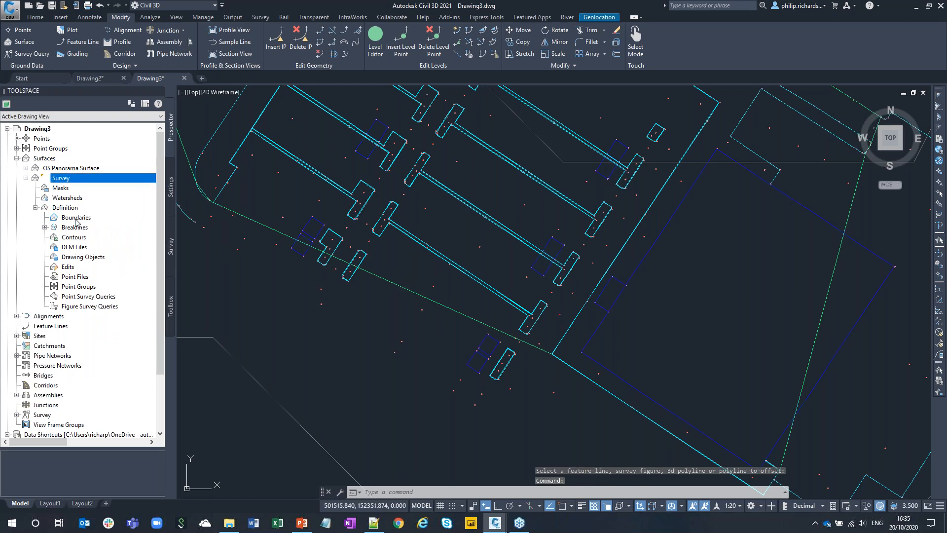
Start another standard breakline set on the Survey surface and select the three kerb lines of the southernmost narrow island.
right_click(76, 231)
left_click(98, 236)
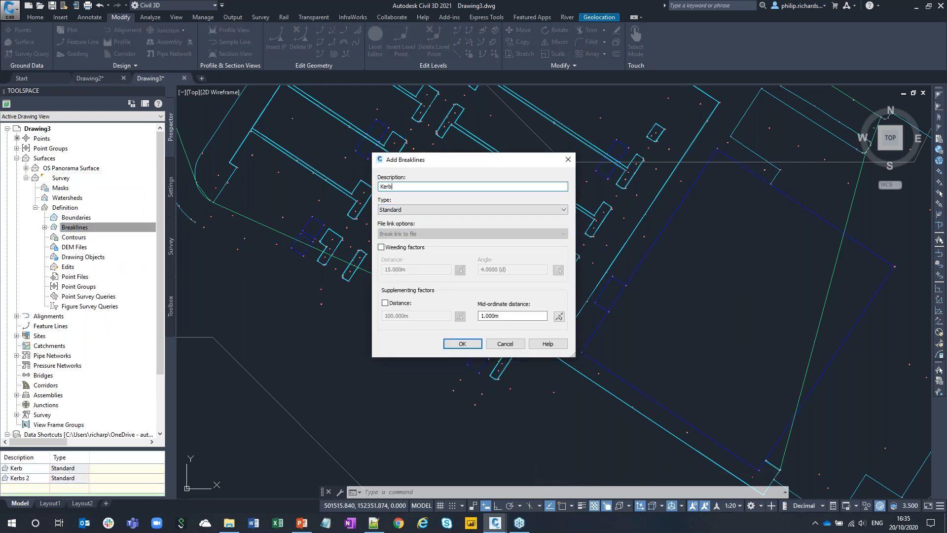
left_click(480, 344)
scroll(495, 352, "up", 8)
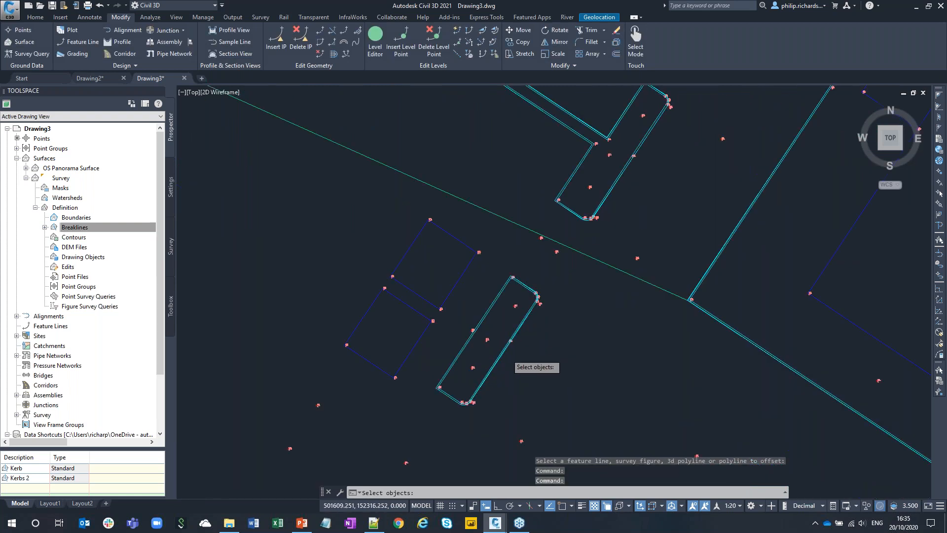
left_click(504, 361)
left_click(461, 336)
Add the three kerb lines of the eastern row's southernmost long island to the breakline selection.
scroll(537, 413, "down", 6)
middle_click_drag(650, 246, 620, 315)
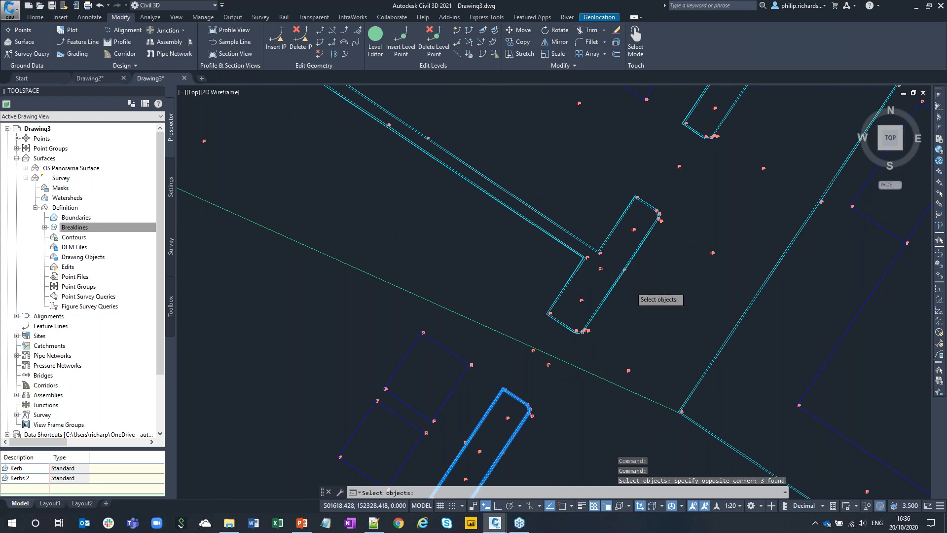
scroll(629, 286, "up", 4)
left_click(629, 287)
left_click(577, 263)
left_click(728, 284)
scroll(705, 309, "down", 4)
Add the kerb lines of the eastern row's second and third long islands from the south to the breakline selection.
scroll(748, 192, "up", 5)
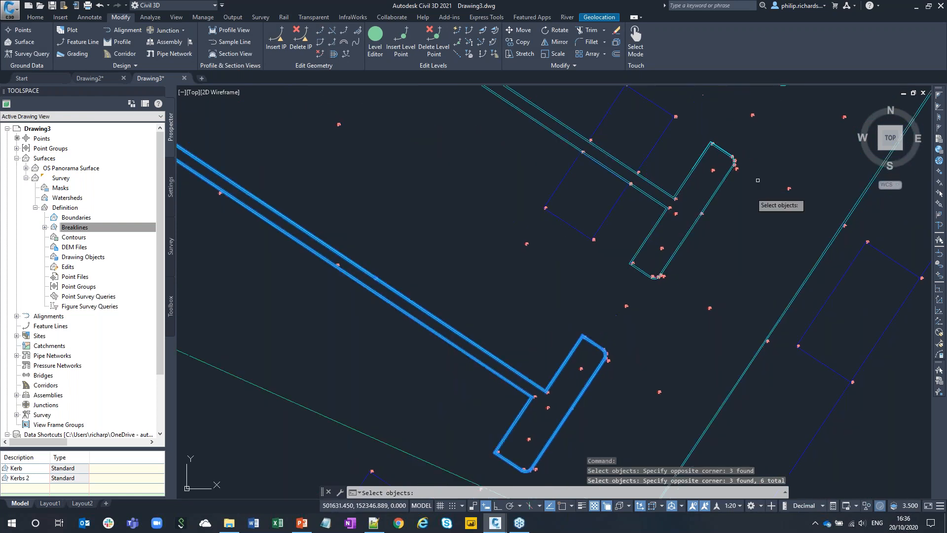
left_click(679, 188)
scroll(814, 212, "down", 4)
middle_click_drag(816, 168, 602, 430)
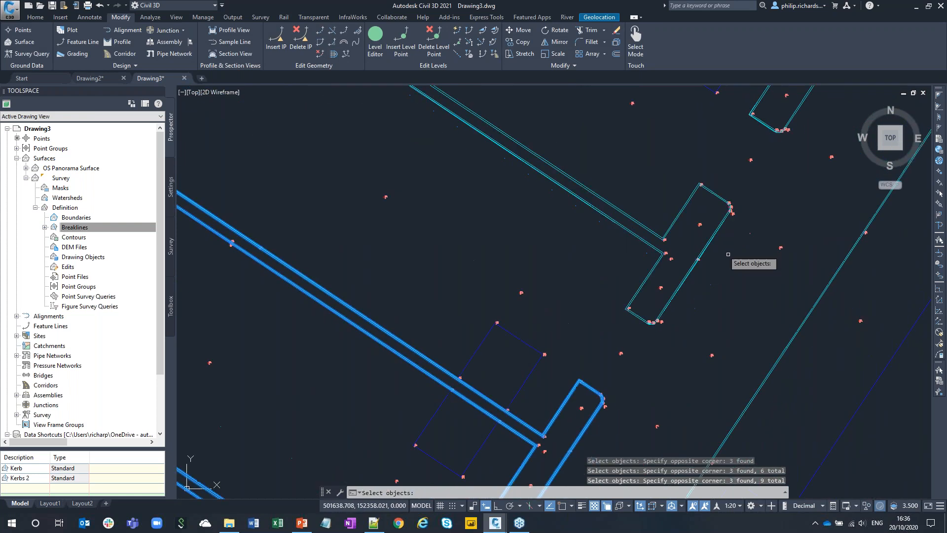
left_click(709, 235)
middle_click_drag(794, 180, 658, 437)
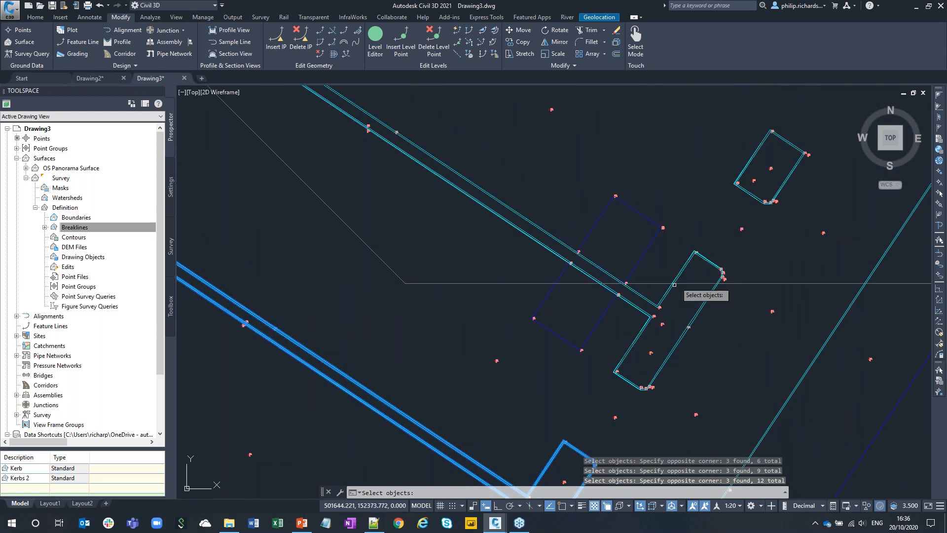
Add the kerb lines of the eastern row's northernmost long island and the small rectangular island beyond it to the selection.
scroll(712, 259, "up", 8)
left_click(713, 256)
left_click(670, 303)
scroll(711, 241, "down", 6)
middle_click_drag(718, 224, 639, 425)
scroll(718, 296, "up", 8)
left_click(720, 298)
left_click(655, 275)
Add the kerb lines of the small northern rectangular island and the connected western islands to the breakline selection.
scroll(655, 275, "down", 6)
middle_click_drag(560, 264, 661, 356)
scroll(456, 244, "up", 7)
left_click(533, 254)
left_click(487, 208)
middle_click_drag(328, 276, 493, 246)
left_click(478, 228)
left_click(462, 249)
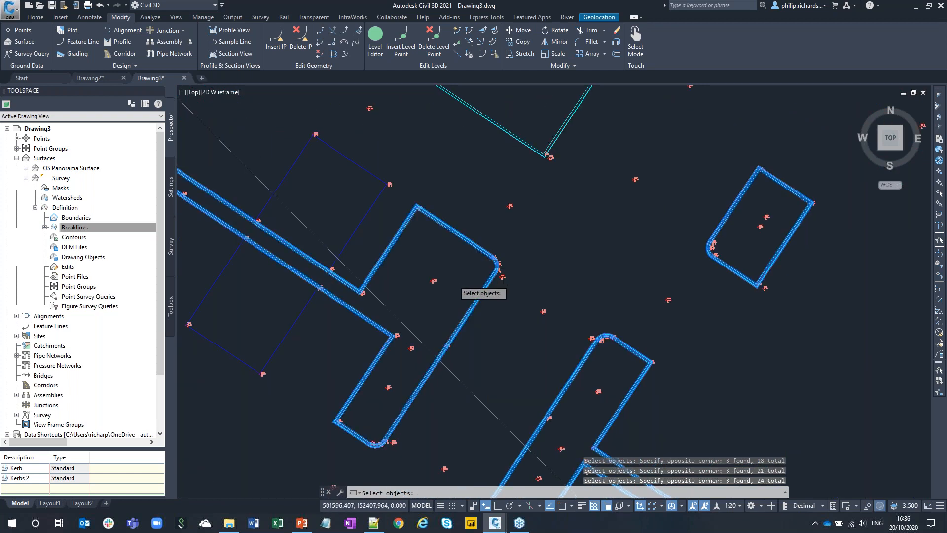
Add the kerb lines of the two short south-western islands and finish the breakline set on the Survey surface.
scroll(493, 296, "down", 5)
middle_click_drag(507, 300, 611, 101)
middle_click_drag(433, 321, 542, 196)
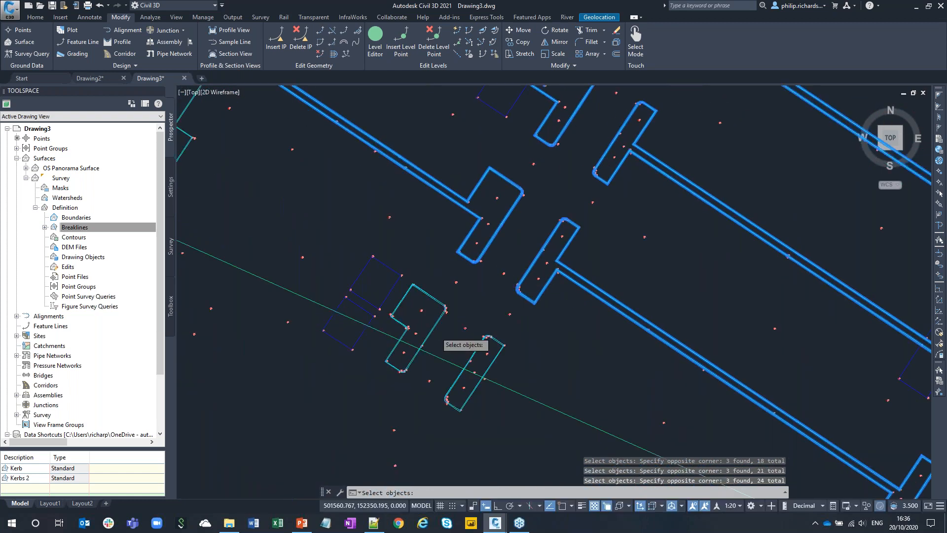
scroll(433, 333, "up", 7)
left_click(442, 323)
left_click(429, 309)
left_click(618, 425)
left_click(569, 395)
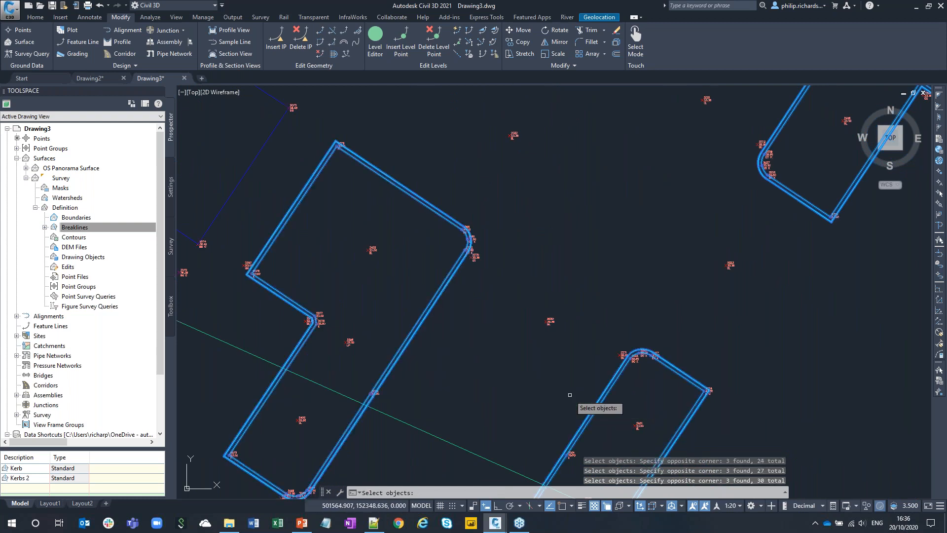
scroll(524, 395, "down", 4)
key("Return")
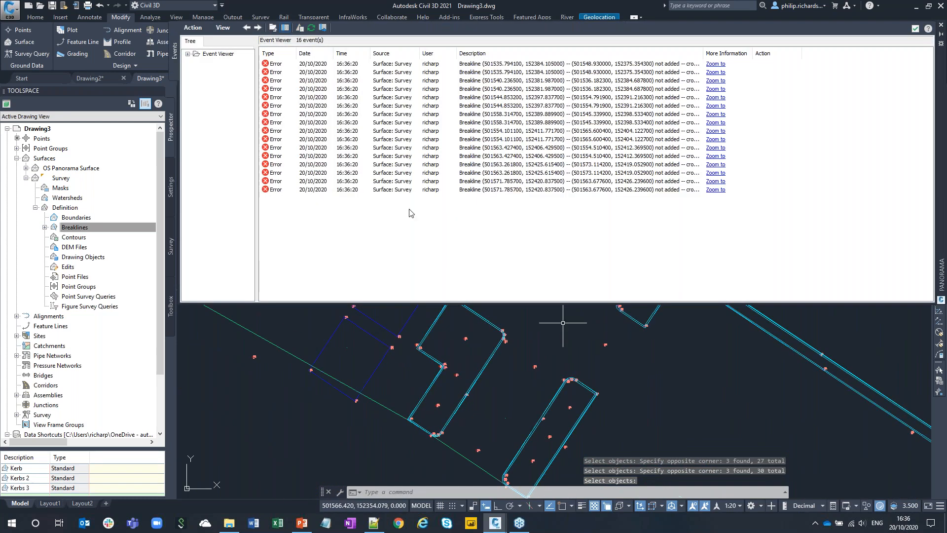
Zoom to the first breakline error in the Event Viewer, view the affected kerb lines and close the event list.
left_click(715, 64)
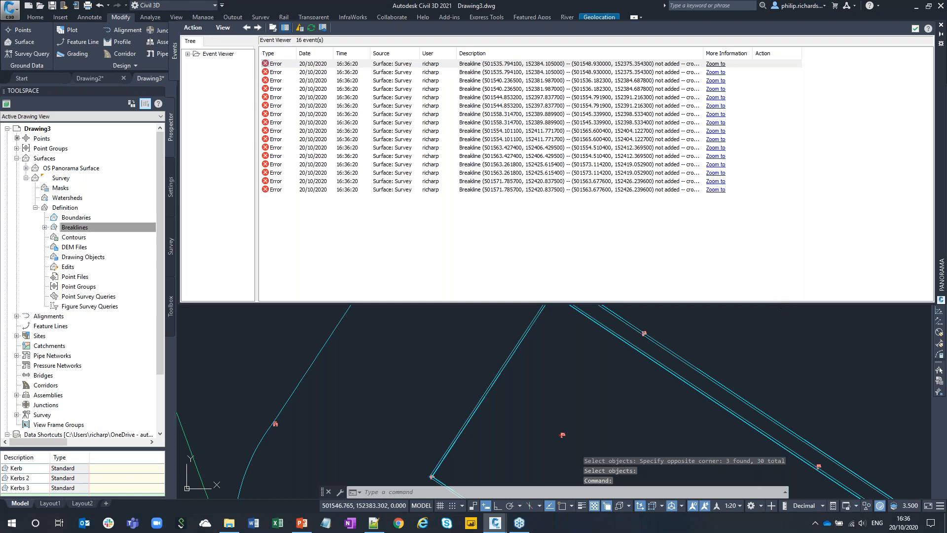
left_click_drag(779, 279, 775, 140)
scroll(617, 281, "up", 4)
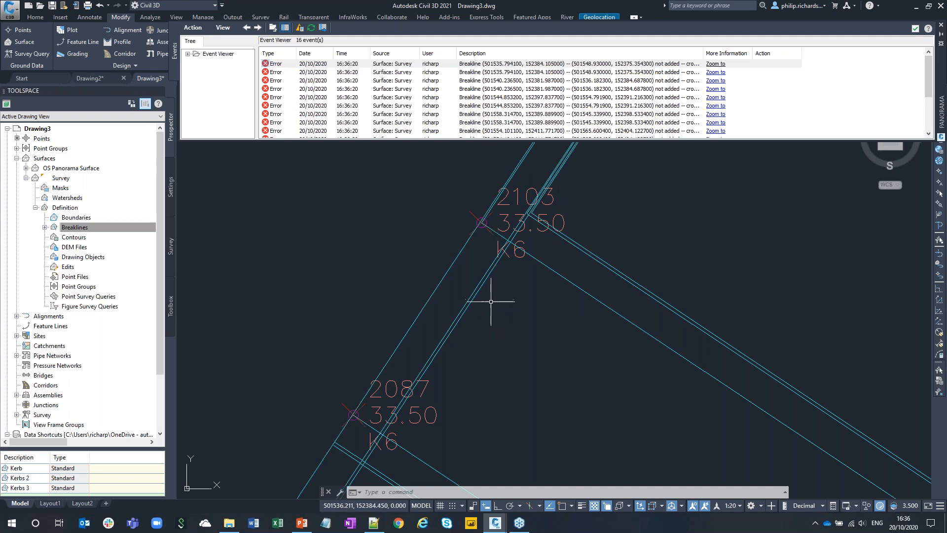
scroll(510, 330, "down", 2)
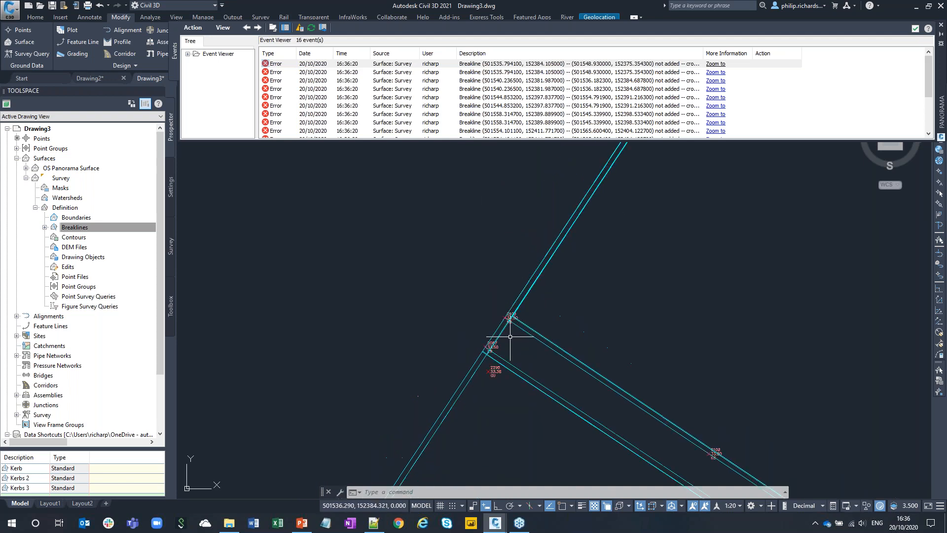
left_click(915, 28)
Examine where the long island's offset kerb lines meet the western kerb line, and the overall car park layout.
scroll(554, 321, "down", 2)
scroll(537, 313, "up", 4)
scroll(527, 310, "up", 4)
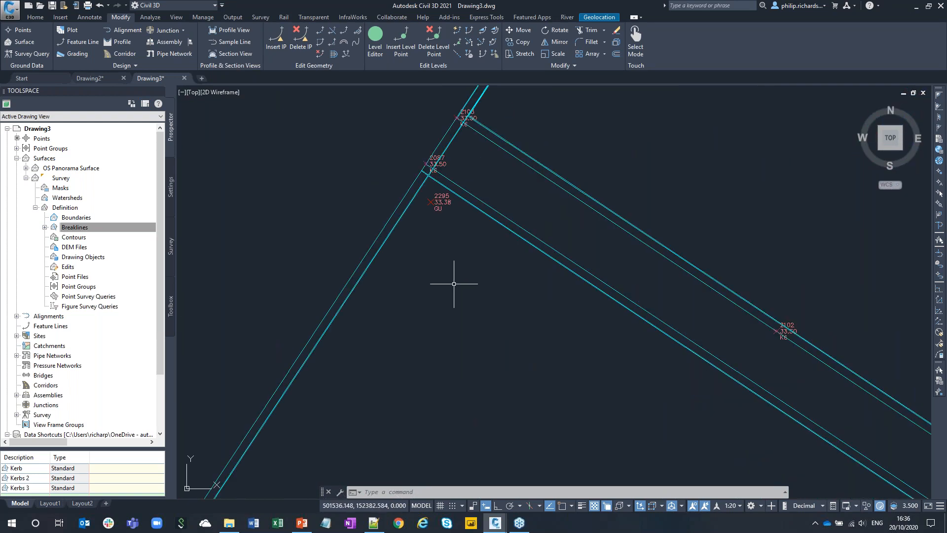
scroll(550, 286, "down", 2)
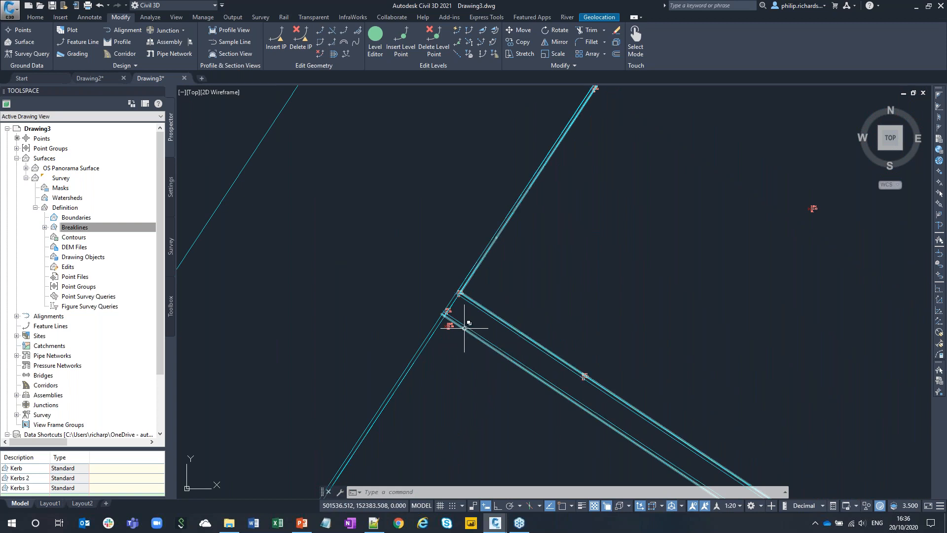
scroll(469, 320, "up", 4)
scroll(408, 344, "down", 6)
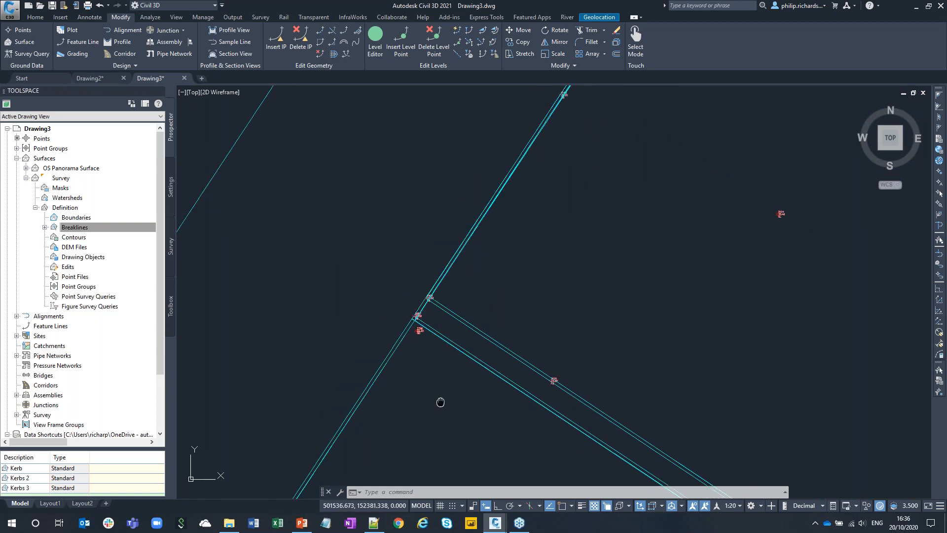
mouse_move(498, 321)
middle_mouse_down()
mouse_move(494, 333)
mouse_move(520, 238)
middle_mouse_up()
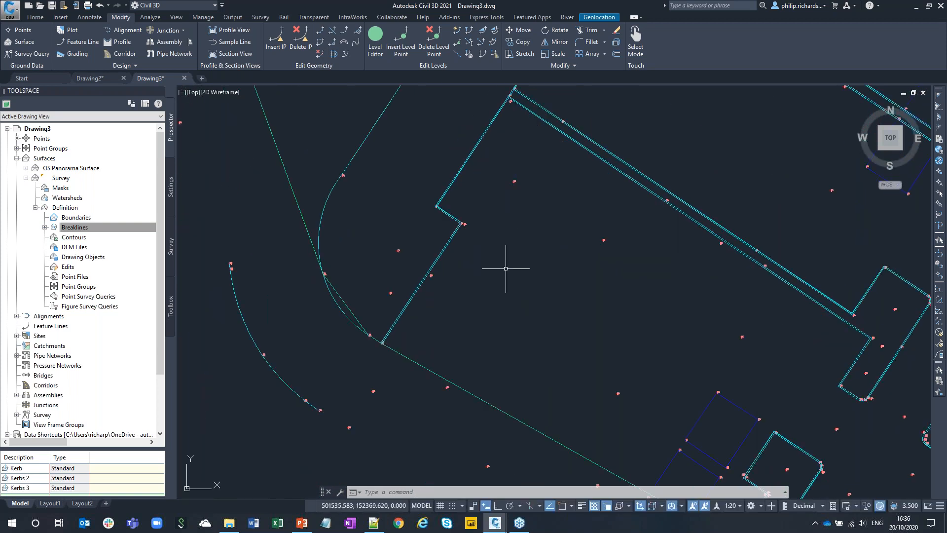
scroll(515, 266, "down", 8)
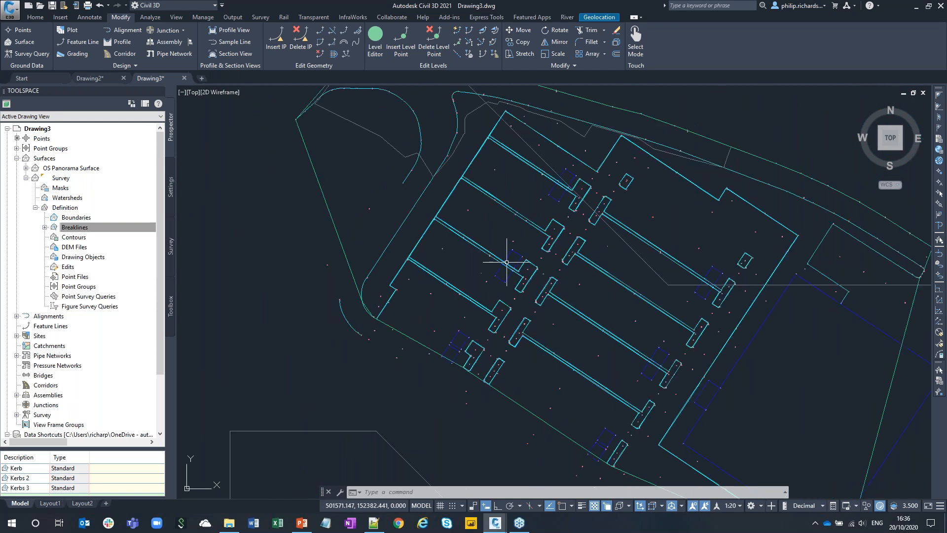
Open the Survey surface in the Object Viewer and tilt it into a 3D view.
scroll(354, 257, "up", 4)
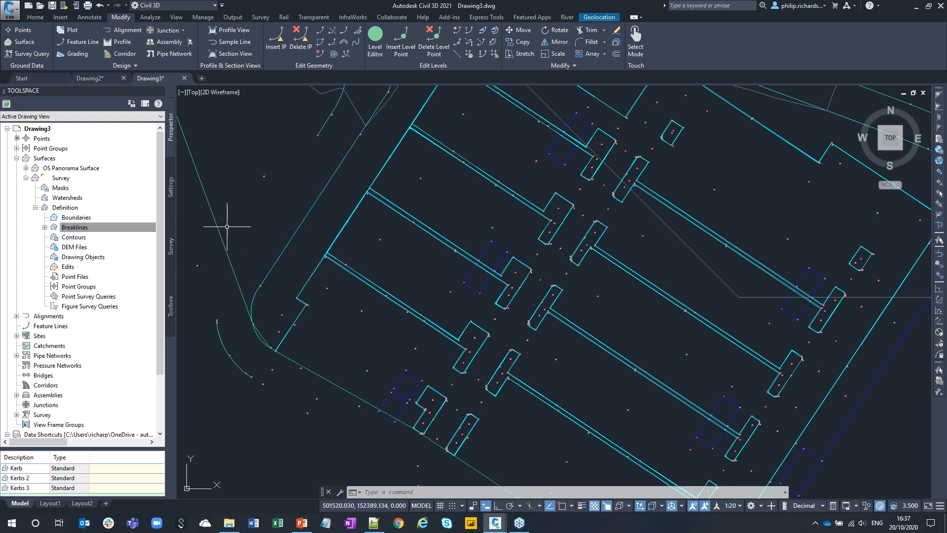
left_click(332, 379)
right_click(341, 340)
left_click(371, 475)
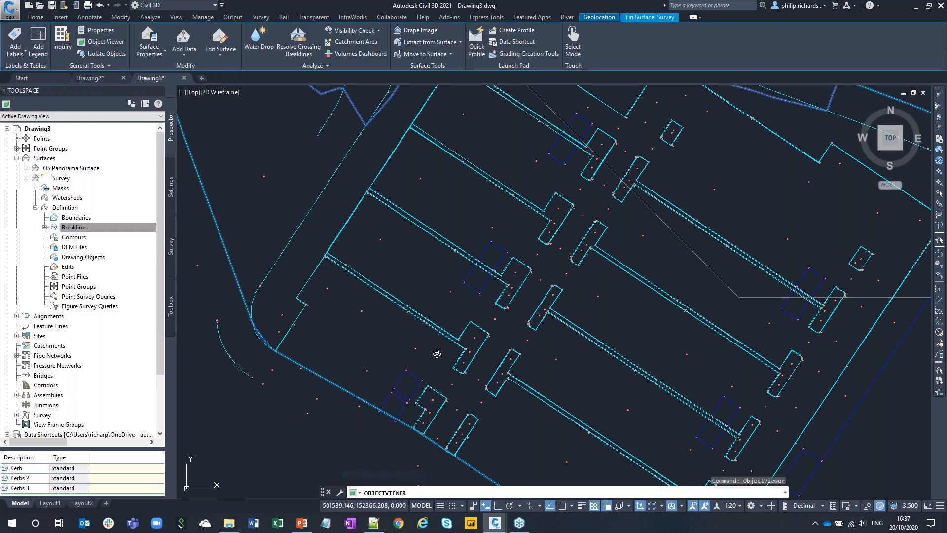
left_click_drag(444, 257, 446, 207)
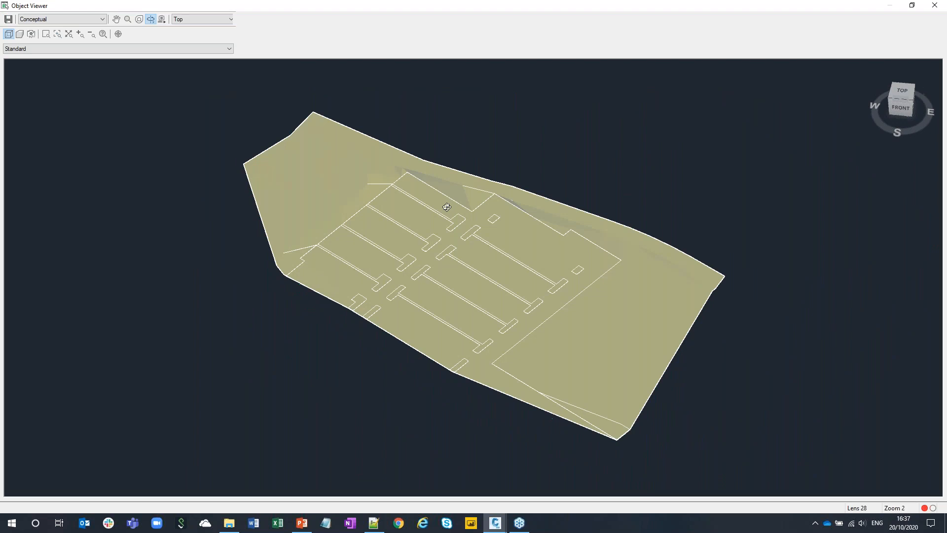
left_click_drag(463, 292, 467, 260)
Examine in 3D the kerb faces where the south-western long island meets the western kerb line.
scroll(384, 281, "up", 6)
middle_click_drag(385, 281, 785, 373)
scroll(406, 286, "up", 4)
middle_click_drag(230, 264, 617, 280)
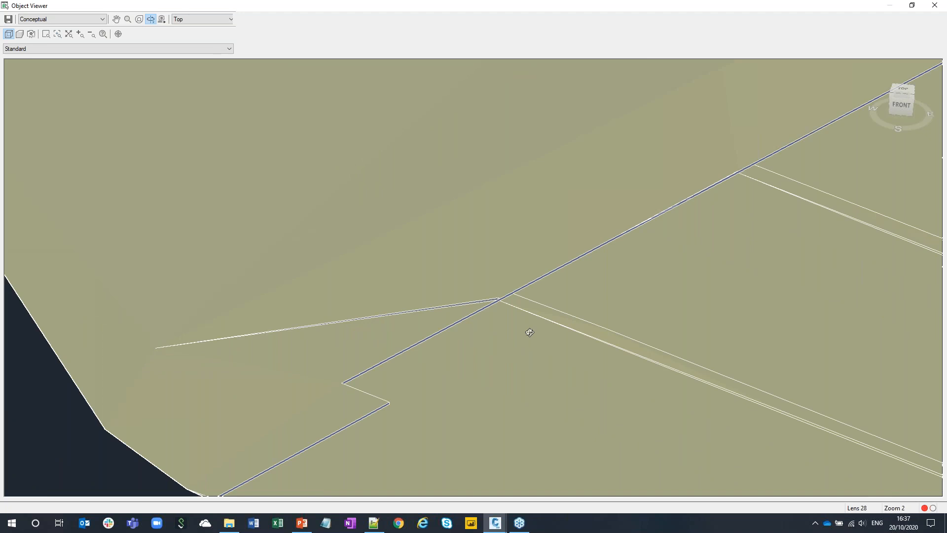
scroll(506, 298, "up", 5)
middle_click_drag(565, 358, 504, 287)
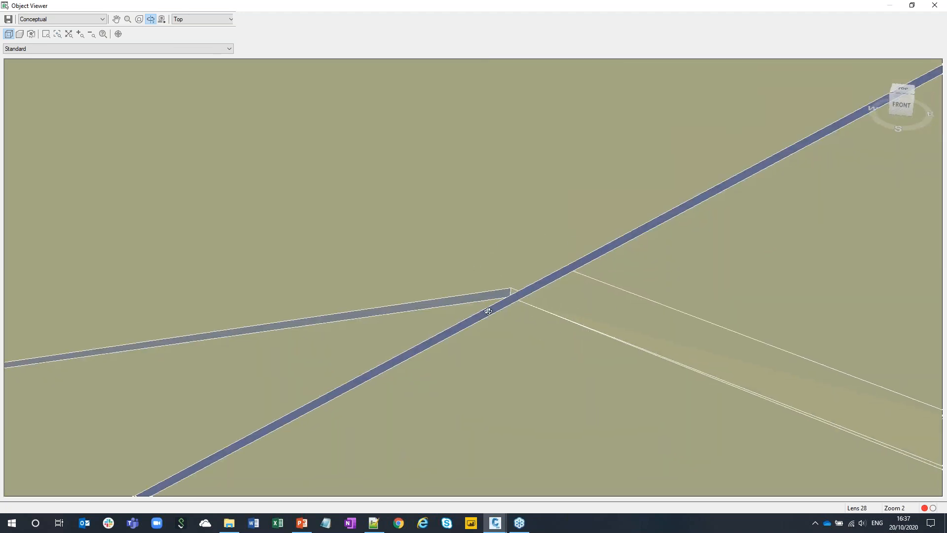
left_click_drag(488, 311, 511, 302)
scroll(521, 281, "down", 5)
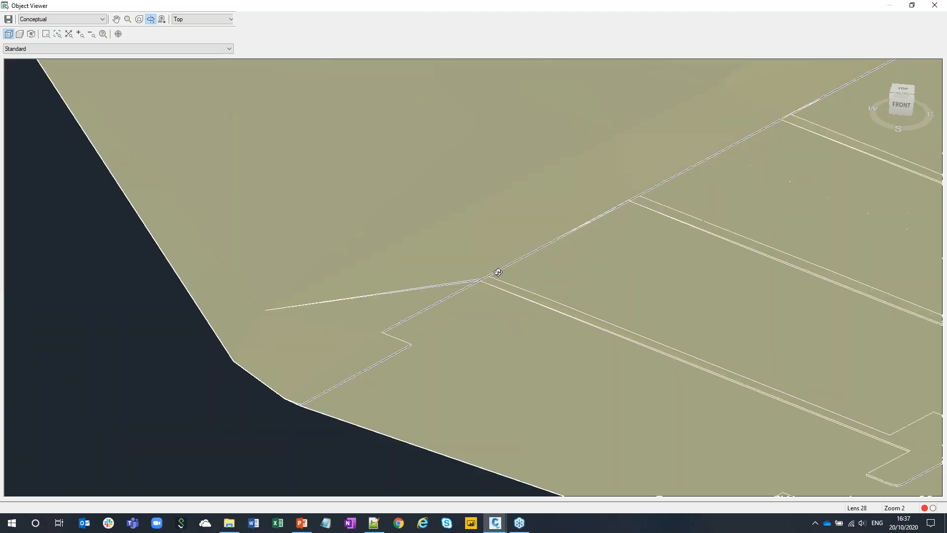
Examine the island kerbs across the car park in 3D, close the Object Viewer and clear the surface selection.
left_click_drag(499, 275, 584, 290)
scroll(543, 310, "down", 4)
scroll(596, 334, "up", 5)
middle_click_drag(617, 315, 581, 254)
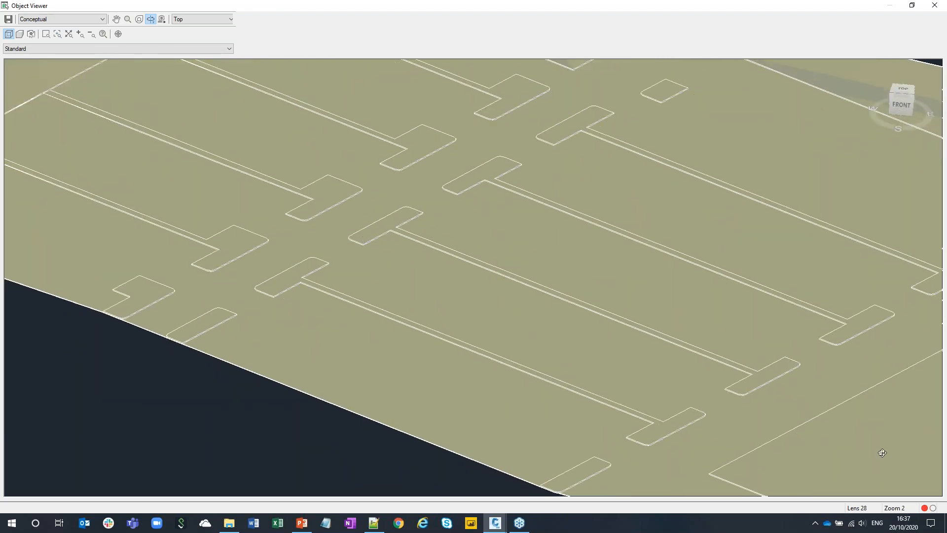
scroll(800, 392, "up", 2)
scroll(768, 367, "down", 6)
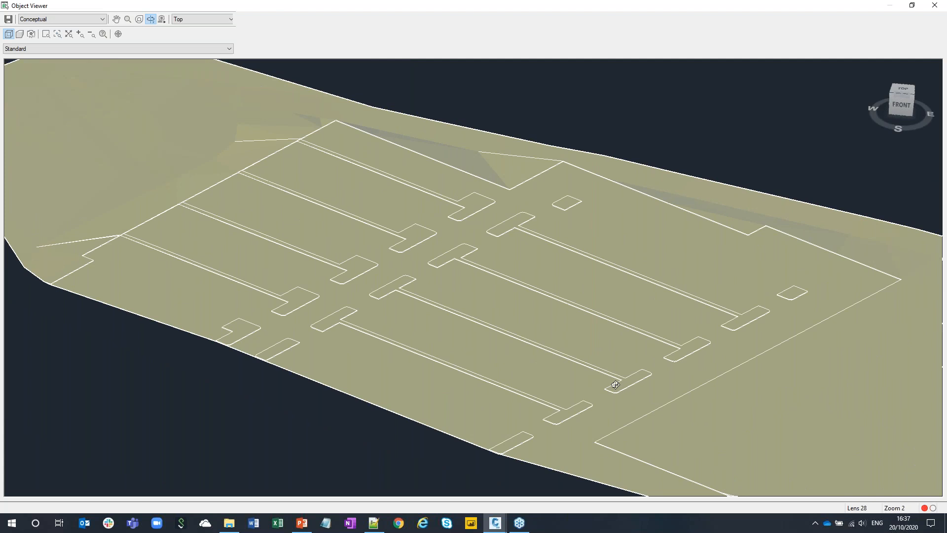
key("Escape")
key("Escape")
key("Escape")
Create a new triangulation surface named EGL.
scroll(552, 275, "down", 4)
middle_click_drag(550, 276, 468, 295)
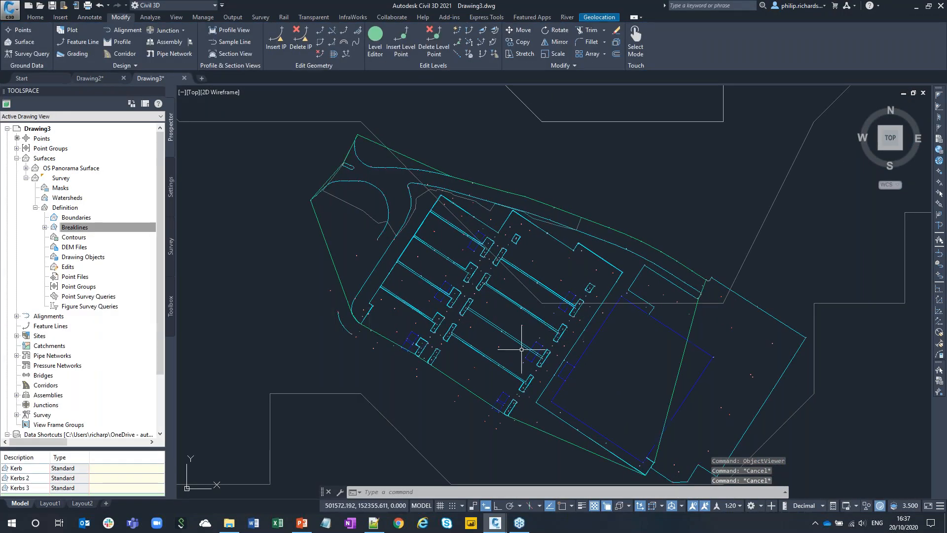
scroll(299, 325, "down", 4)
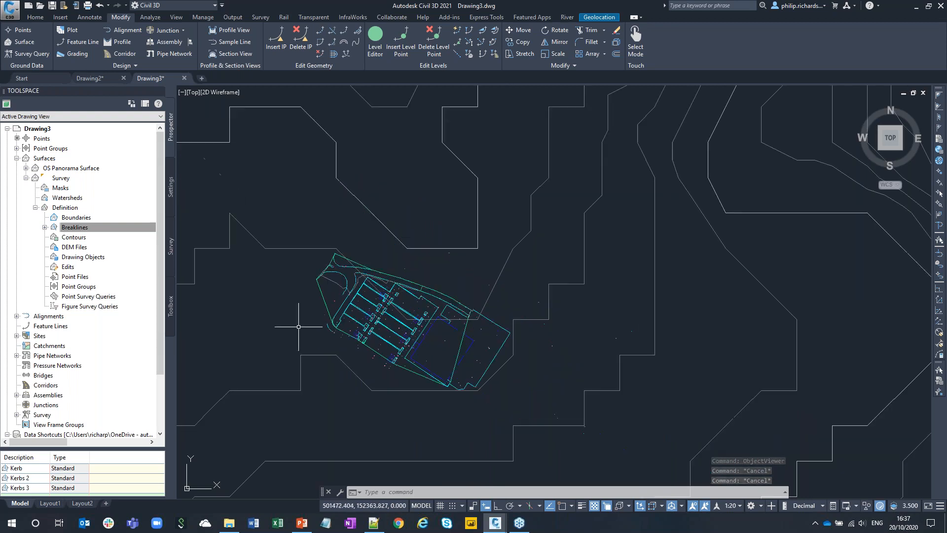
middle_click_drag(298, 325, 476, 267)
left_click(26, 178)
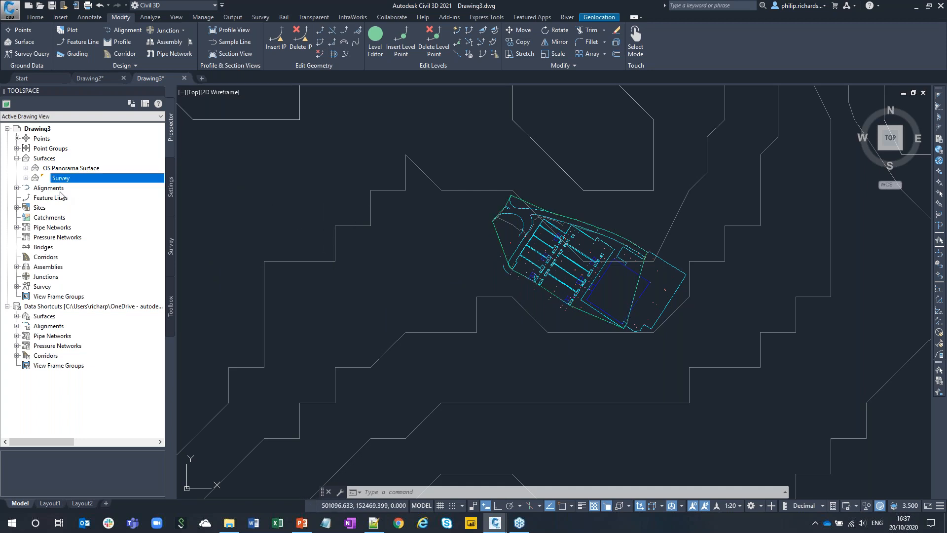
mouse_move(461, 273)
right_click(49, 160)
left_click(99, 166)
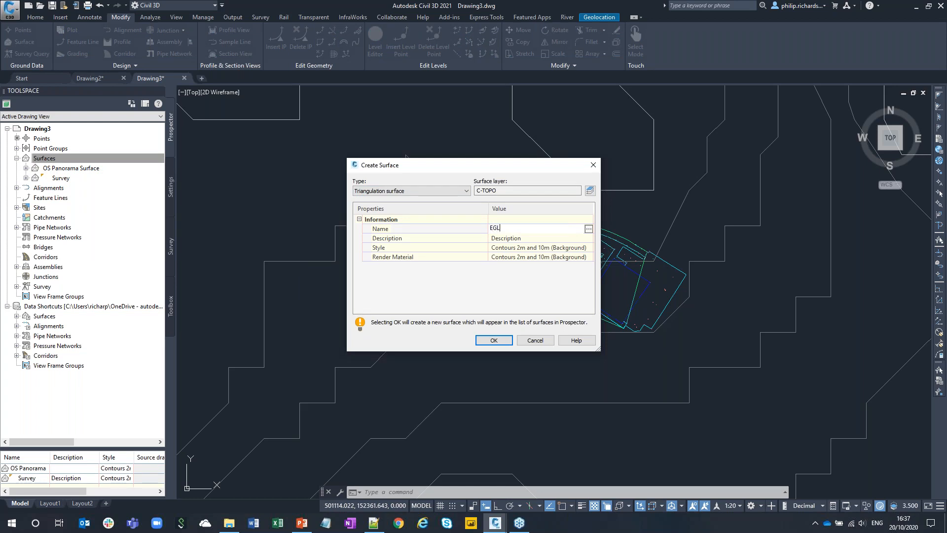
left_click(504, 344)
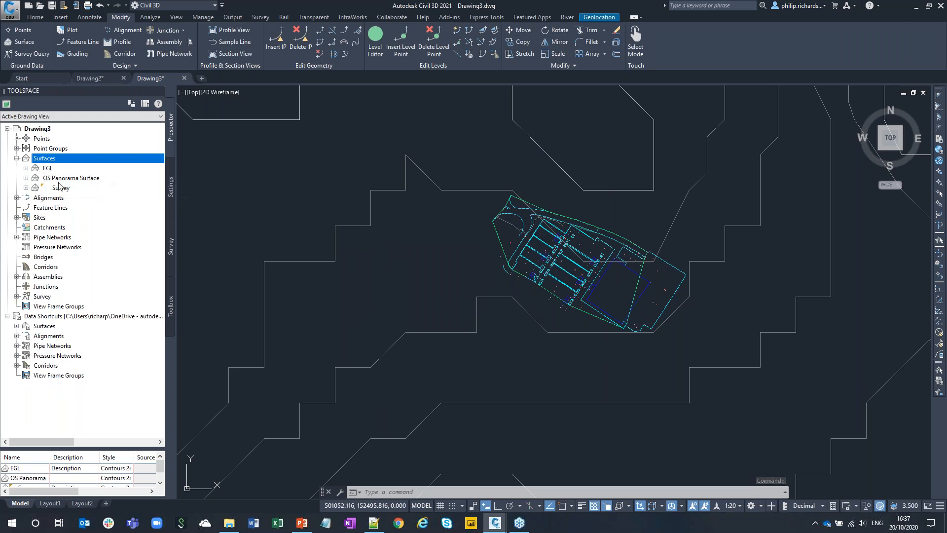
Set the EGL surface's style to _No Display in its surface properties.
right_click(47, 169)
left_click(64, 176)
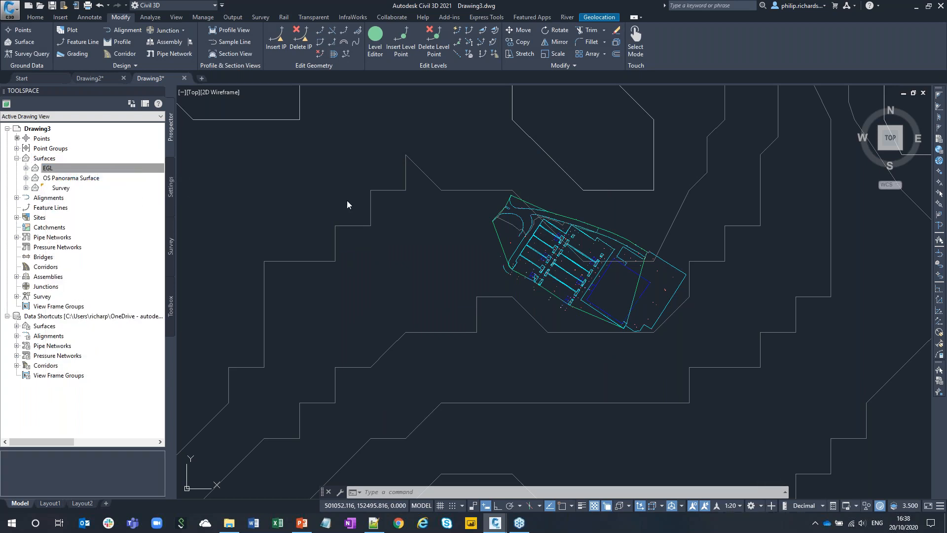
left_click(641, 229)
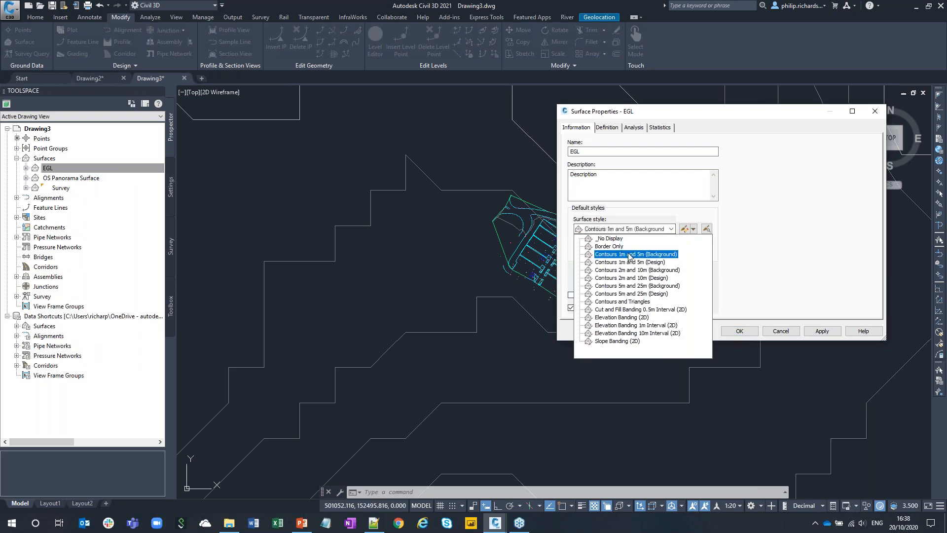
left_click(617, 240)
left_click(739, 331)
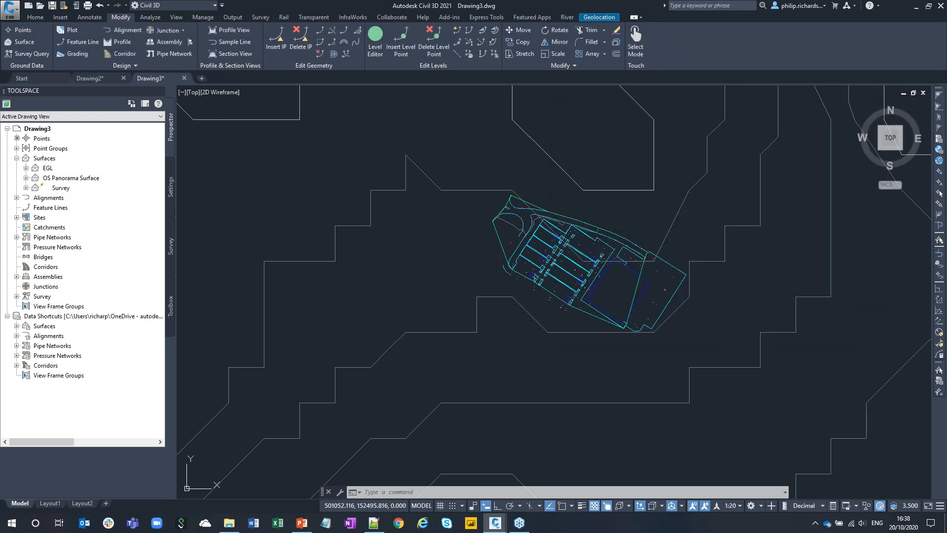
Set the OS Panorama Surface's style to _No Display in its surface properties.
right_click(71, 179)
left_click(81, 186)
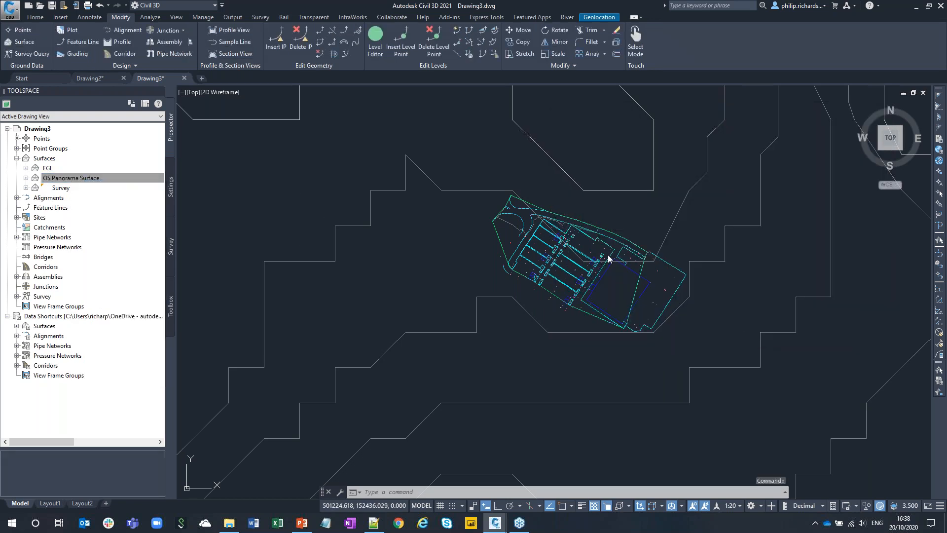
left_click(610, 229)
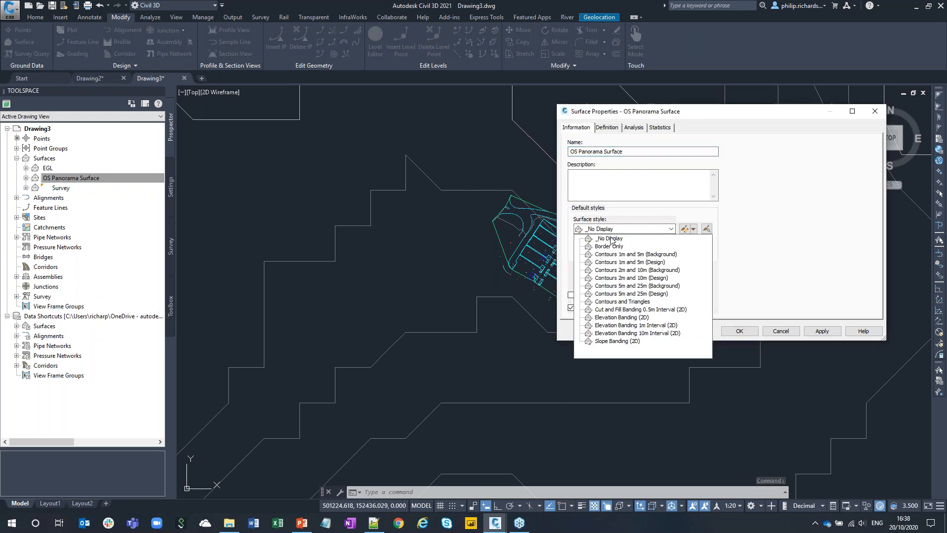
left_click(611, 239)
left_click(739, 330)
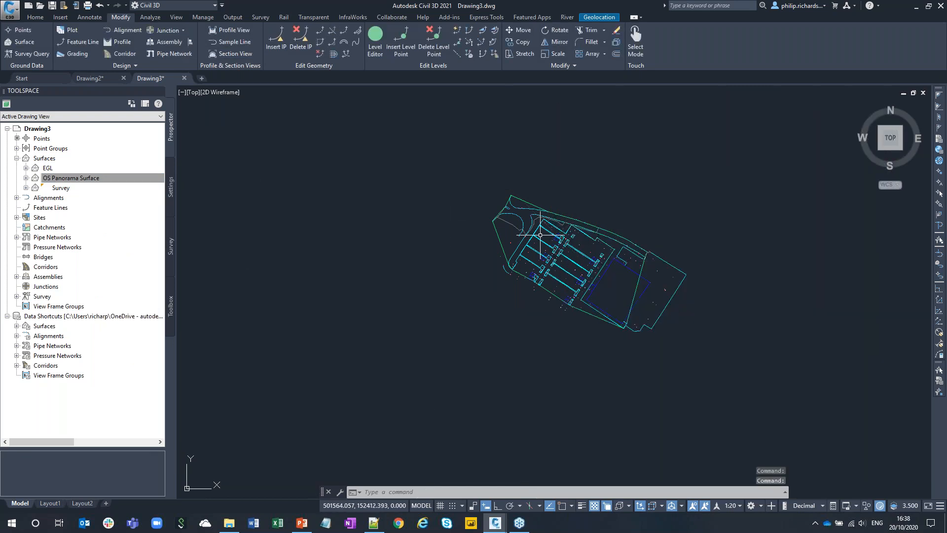
Set the Survey surface's style to _No Display in its surface properties.
right_click(54, 168)
right_click(62, 190)
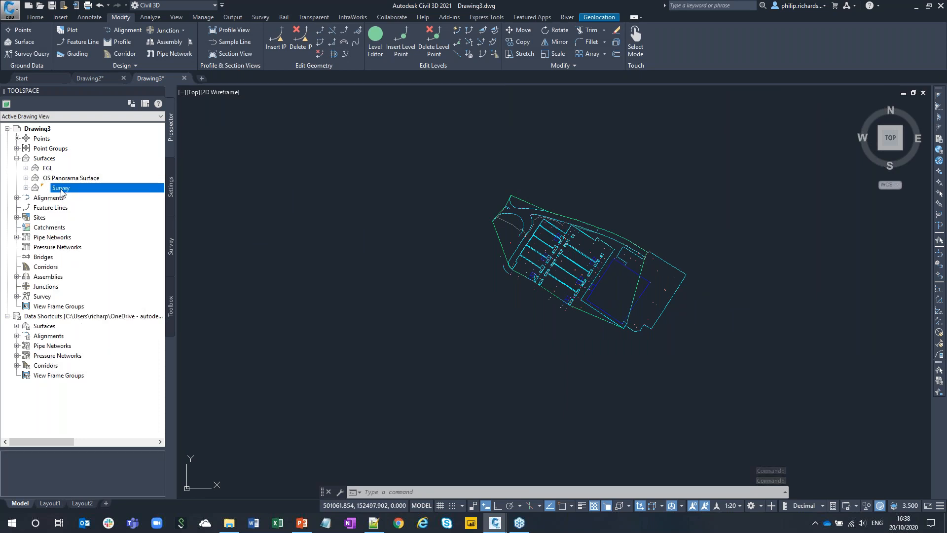
left_click(106, 197)
left_click(608, 230)
left_click(609, 239)
left_click(740, 331)
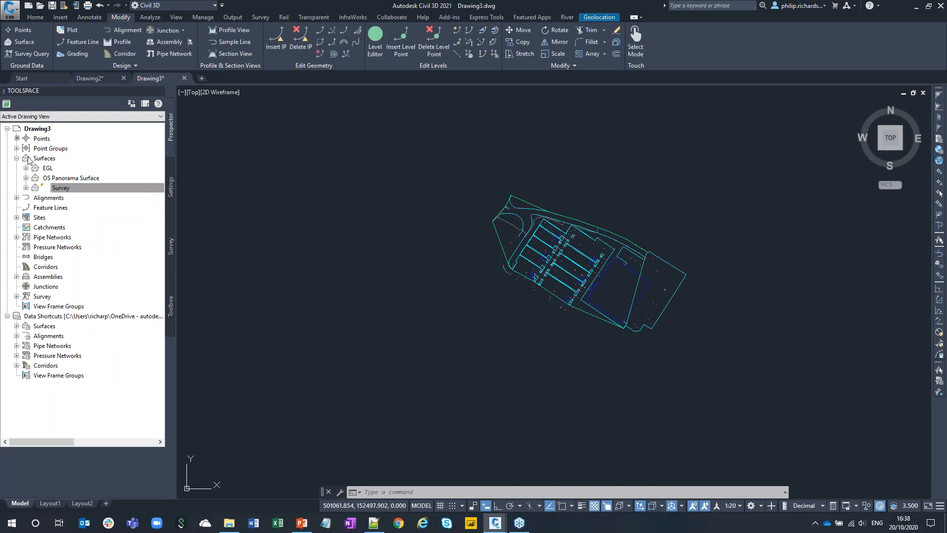
Set the EGL surface's style to Contours and Triangles in its surface properties.
right_click(69, 167)
left_click(124, 177)
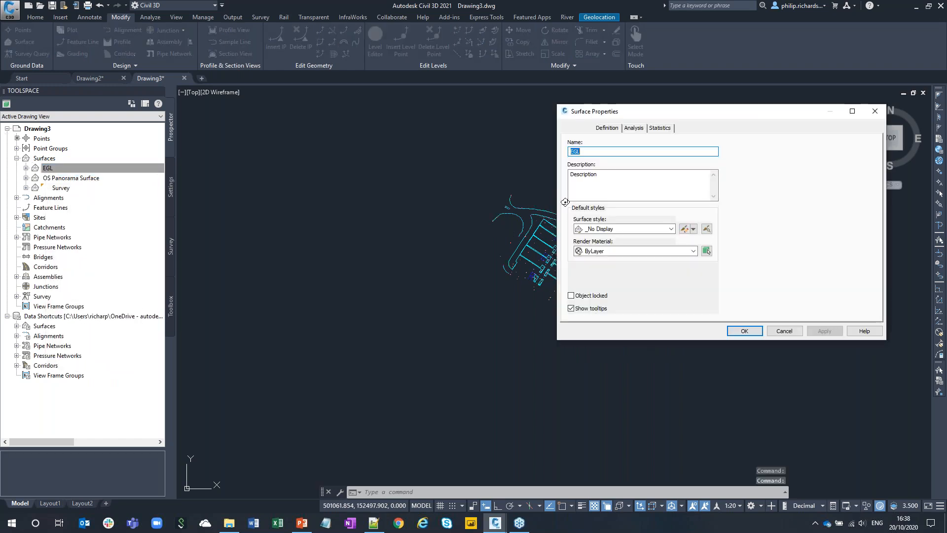
left_click(619, 229)
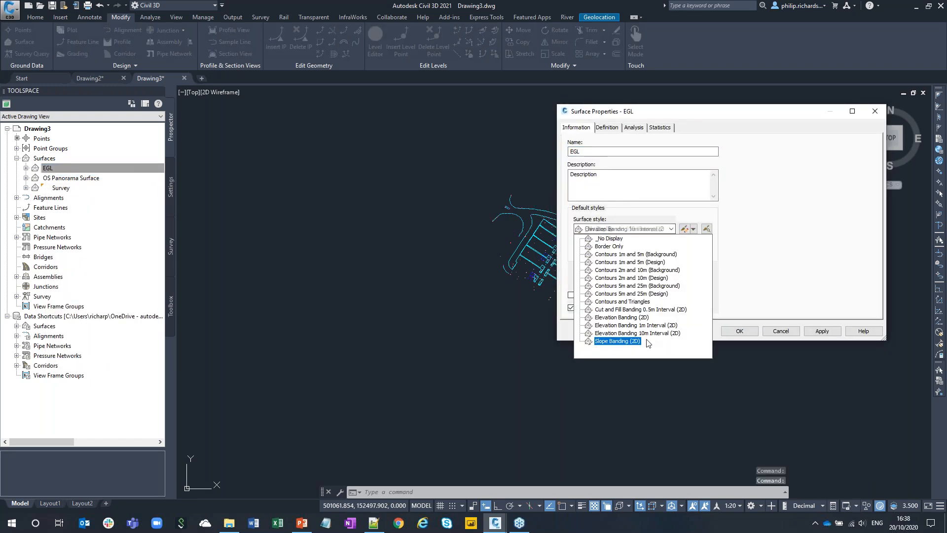
left_click(623, 301)
left_click(739, 331)
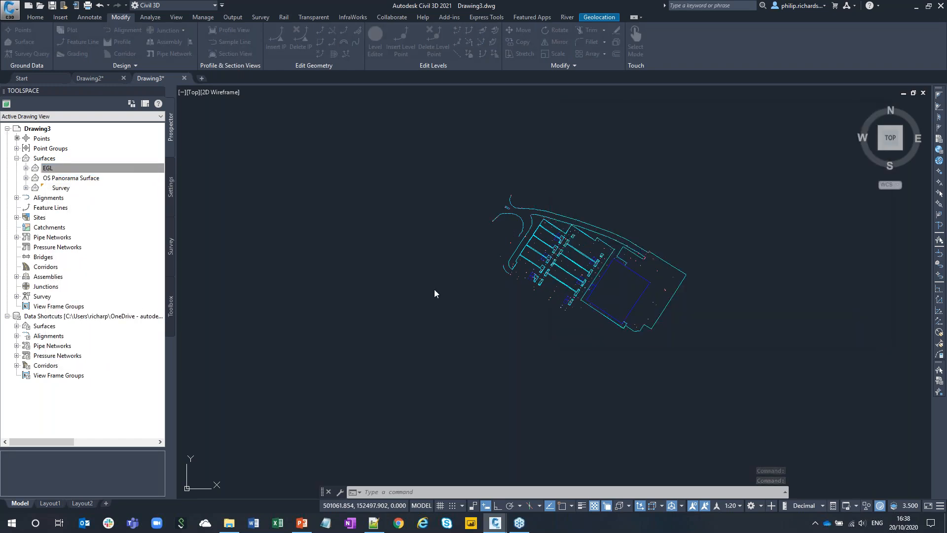
Paste the OS Panorama Surface into the EGL surface as an edit in its definition.
left_click(26, 168)
left_click(36, 198)
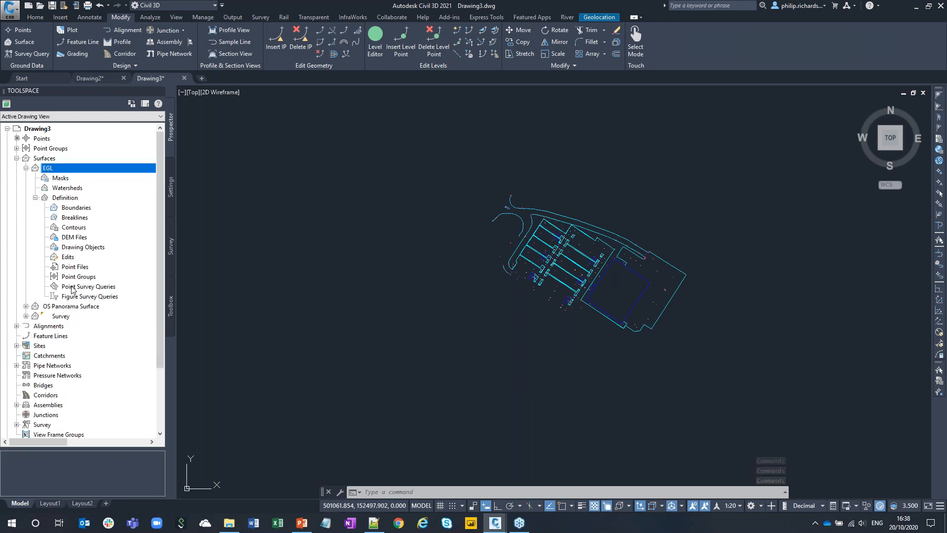
right_click(69, 258)
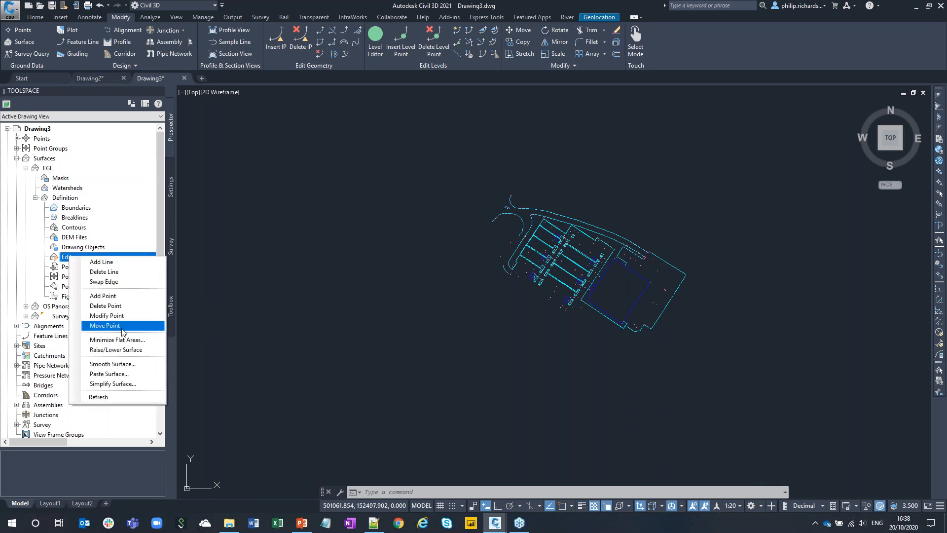
left_click(109, 373)
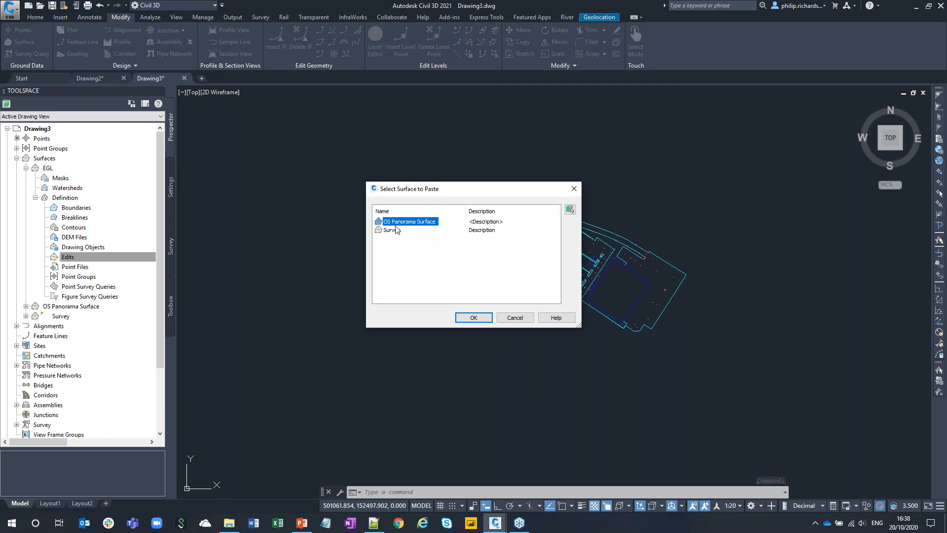
left_click(474, 318)
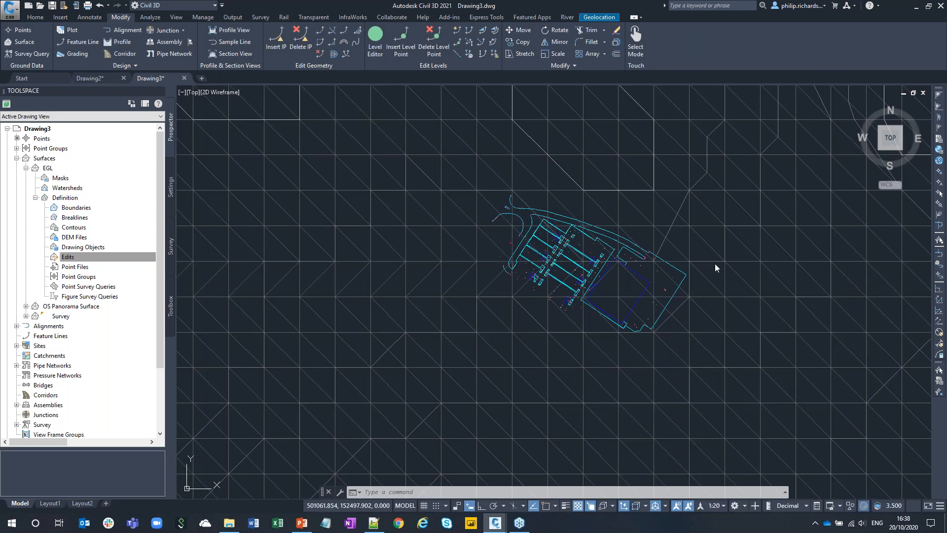
Paste the Survey surface into the EGL surface on top of the OS Panorama data.
right_click(73, 257)
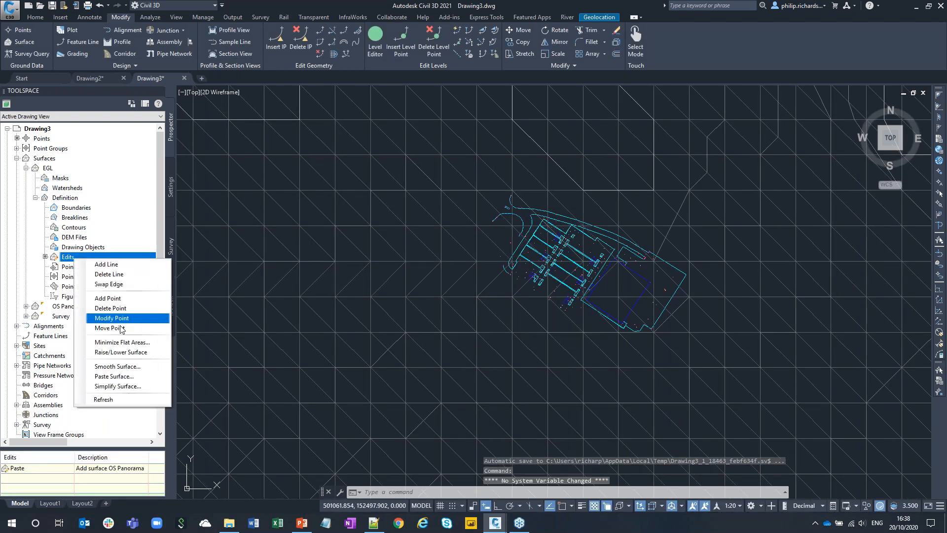
left_click(123, 376)
left_click(392, 231)
left_click(484, 317)
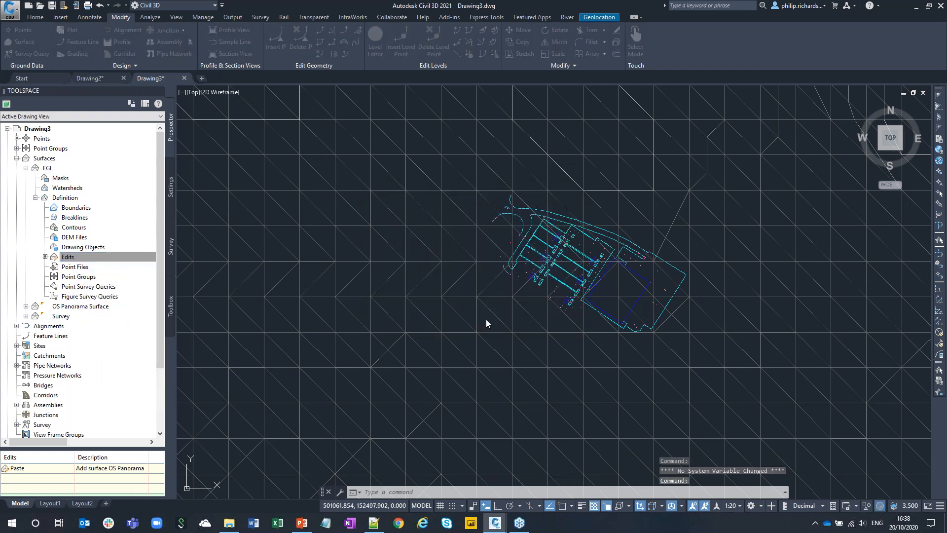
Examine the combined EGL surface around the car park islands in the 3D Object Viewer, and close the viewer.
left_click(602, 207)
right_click(596, 211)
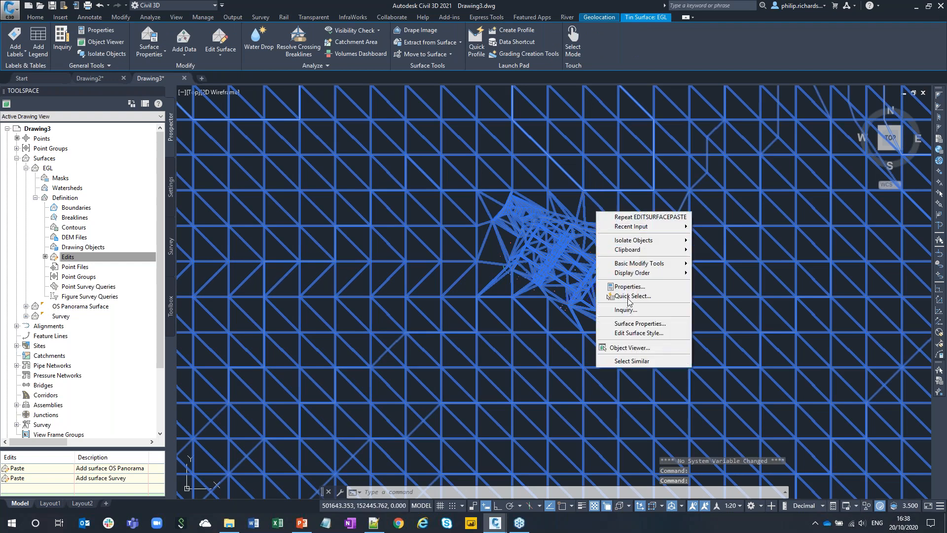
left_click(635, 348)
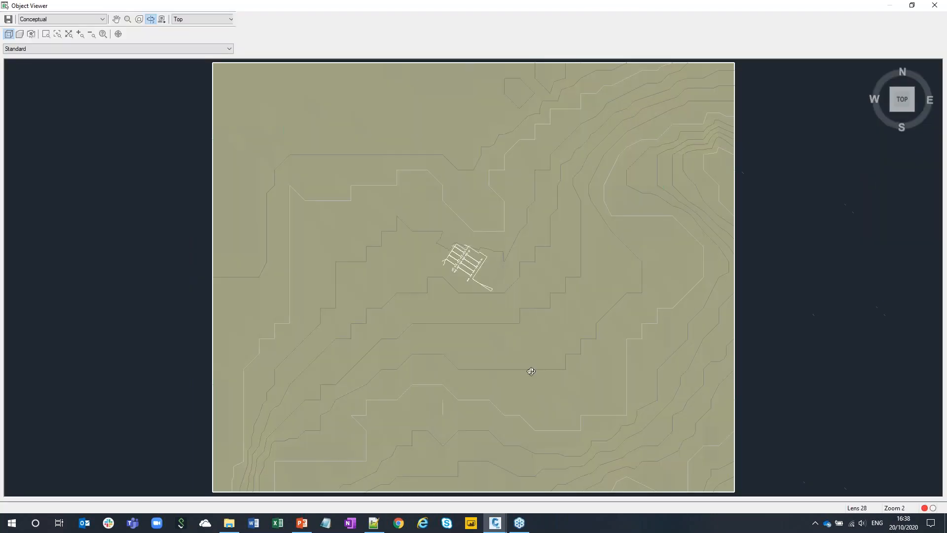
left_click_drag(531, 370, 565, 216)
scroll(445, 286, "up", 6)
left_click_drag(531, 345, 482, 322)
scroll(482, 323, "up", 10)
left_click_drag(547, 331, 632, 281)
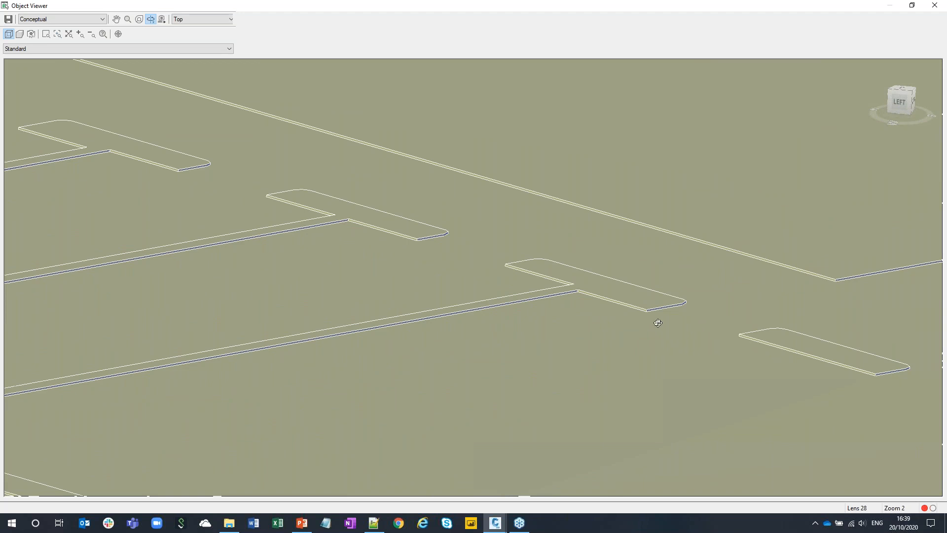
left_click_drag(597, 325, 534, 321)
right_click(534, 321)
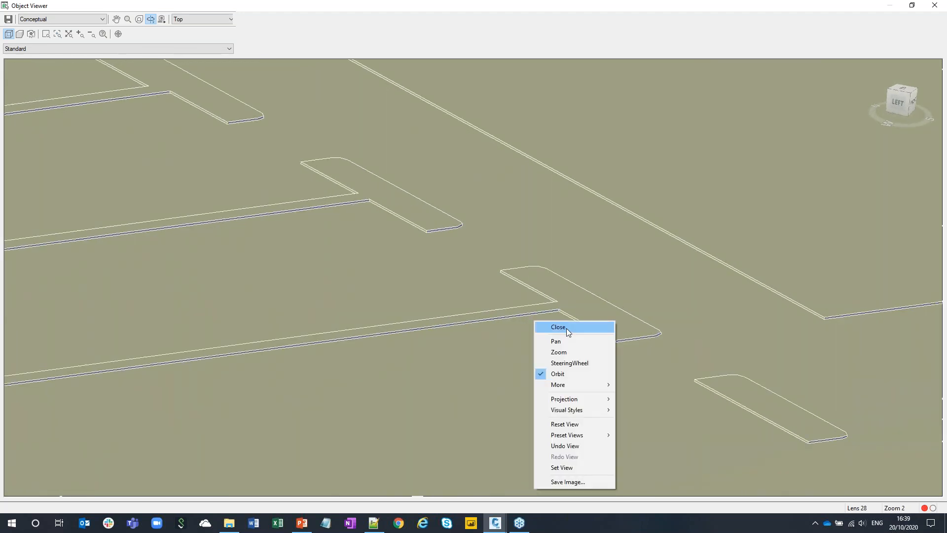
left_click(566, 328)
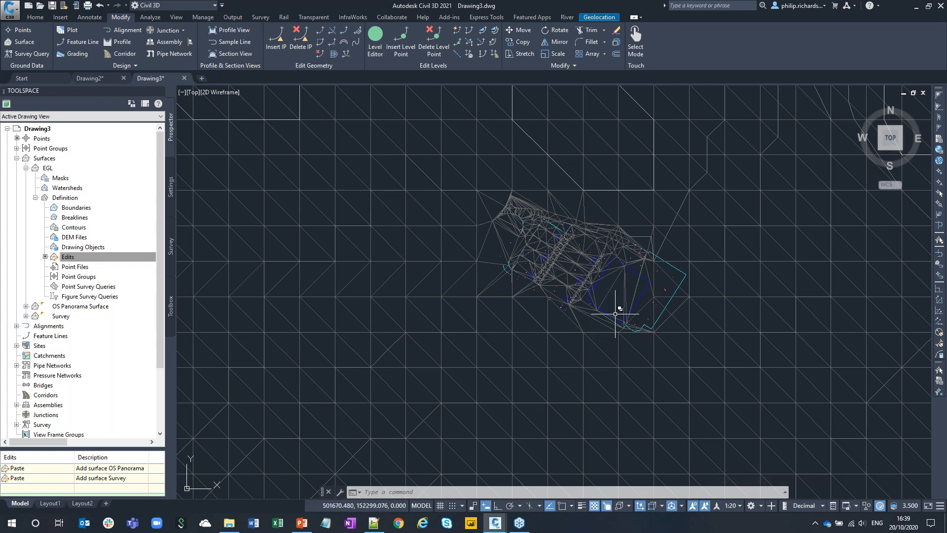
Add a Hide boundary named Building to the EGL surface from the rectangular building outline, with non-destructive breakline enabled.
right_click(78, 208)
left_click(101, 214)
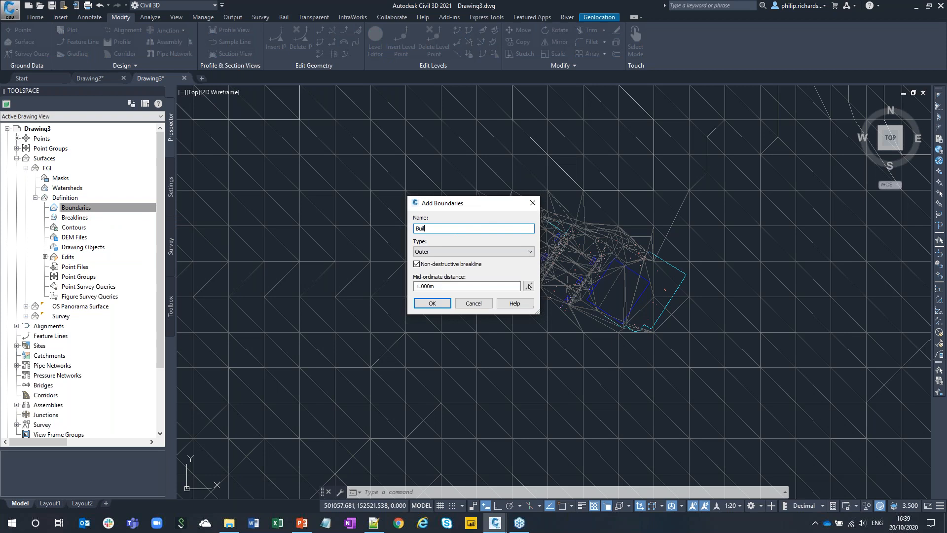
left_click(491, 250)
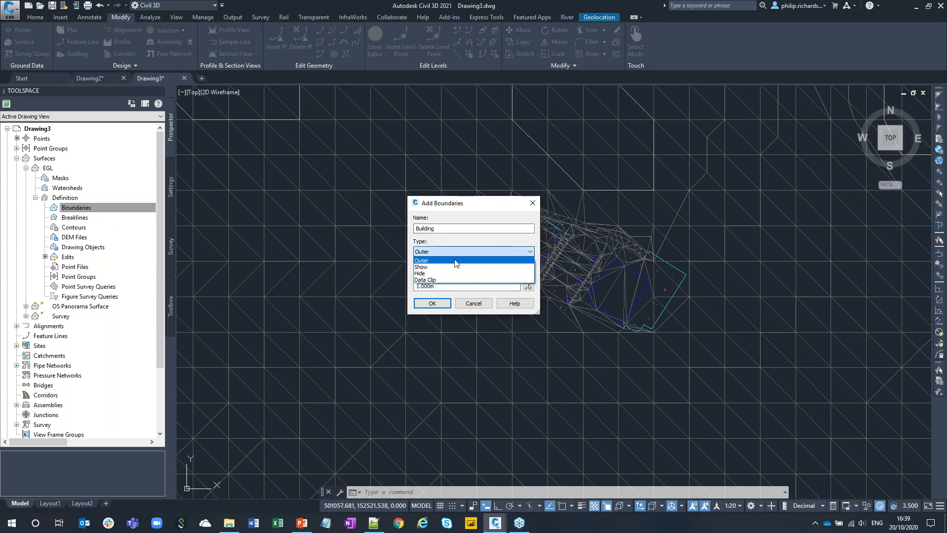
left_click(471, 265)
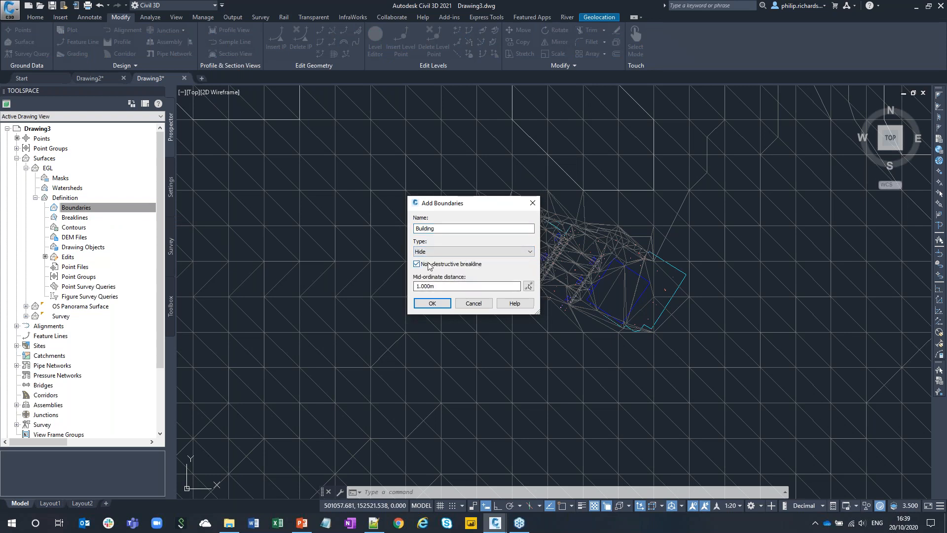
left_click(434, 302)
scroll(633, 281, "up", 4)
scroll(636, 285, "up", 2)
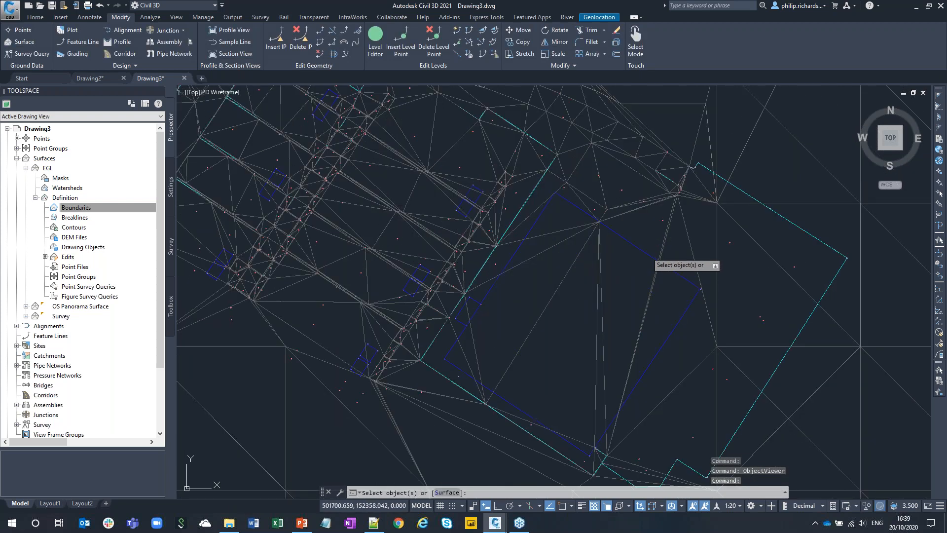
left_click(654, 260)
right_click(644, 282)
left_click(647, 283)
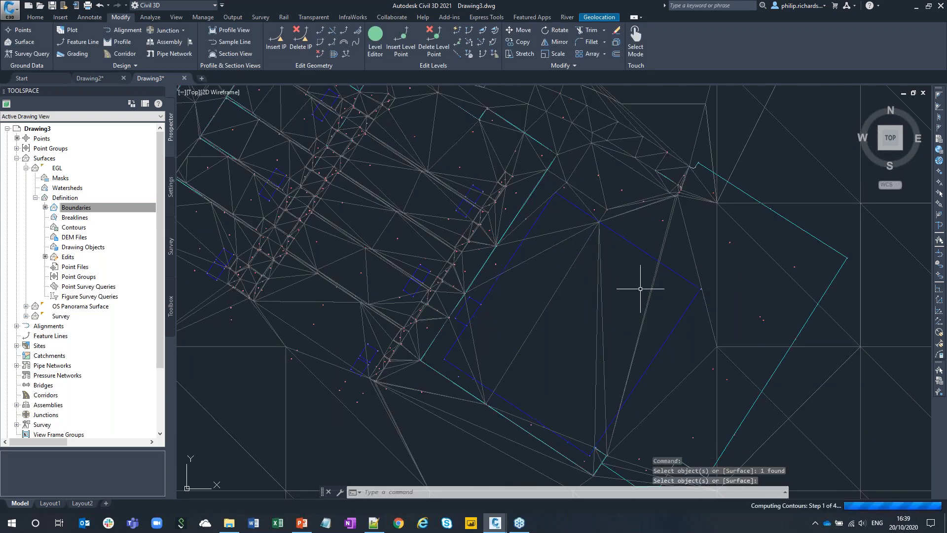
scroll(617, 306, "down", 2)
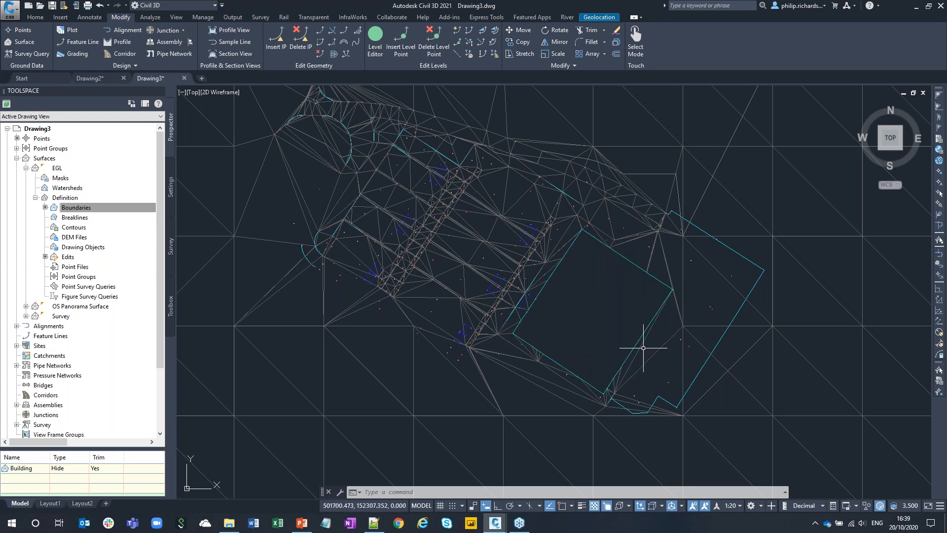
mouse_move(588, 302)
middle_mouse_down()
mouse_move(605, 275)
mouse_move(573, 281)
mouse_move(551, 324)
middle_mouse_up()
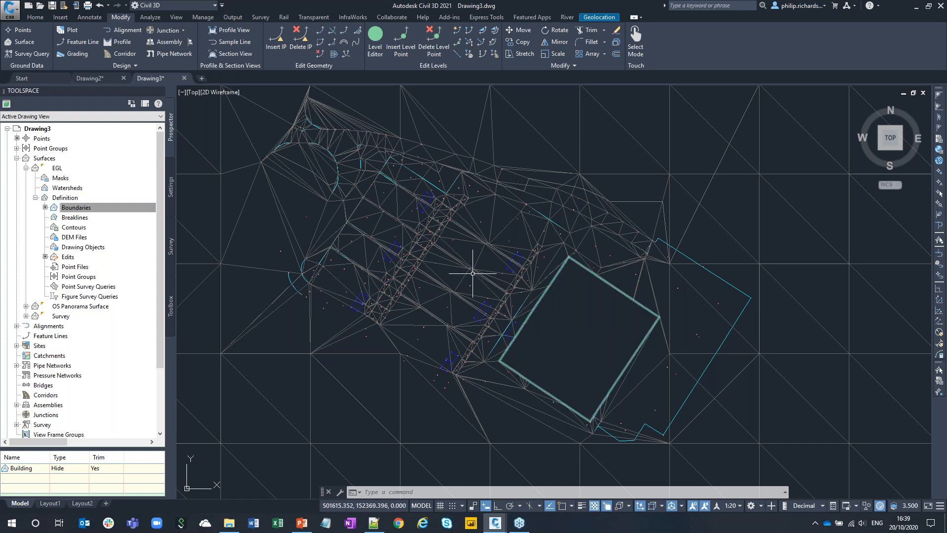
Set the EGL surface's style to Contours 1m and 5m (Background).
left_click(25, 169)
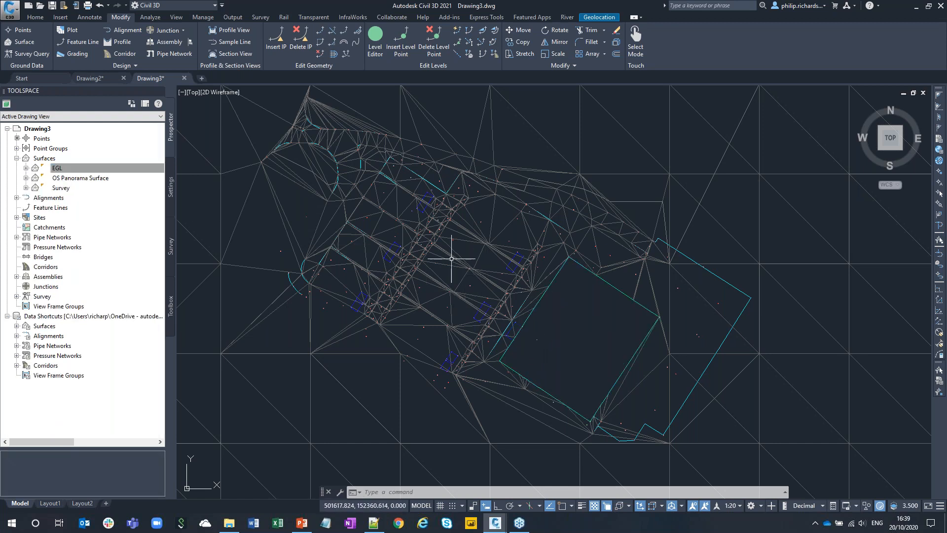
right_click(87, 171)
left_click(148, 174)
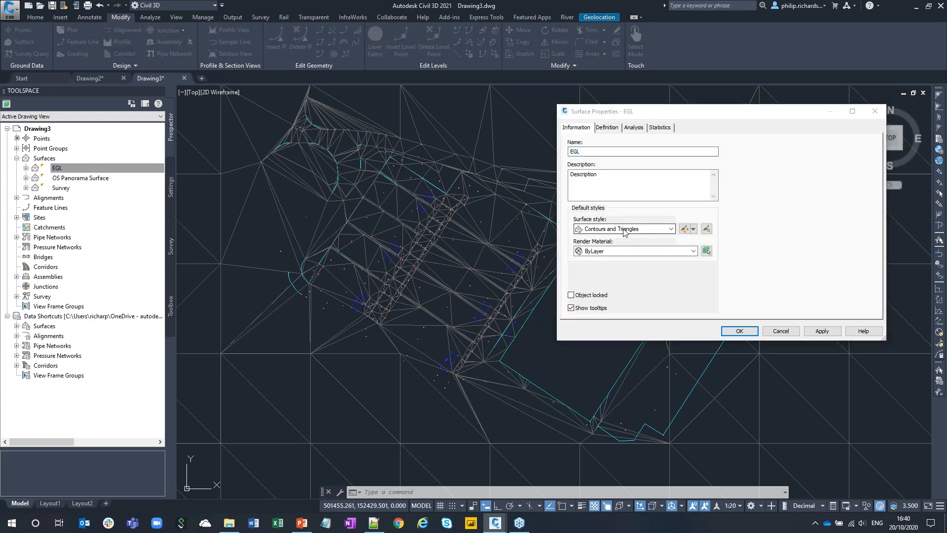
left_click(625, 229)
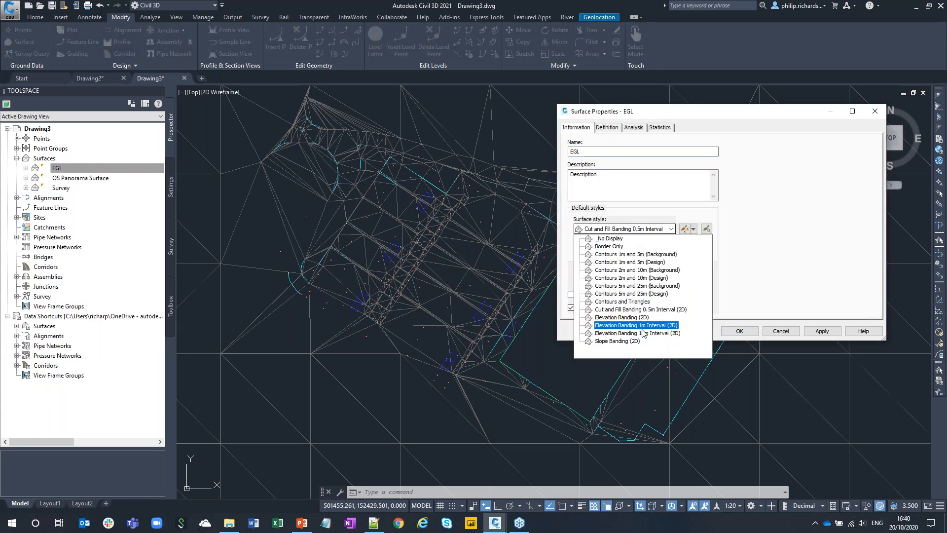
left_click(633, 265)
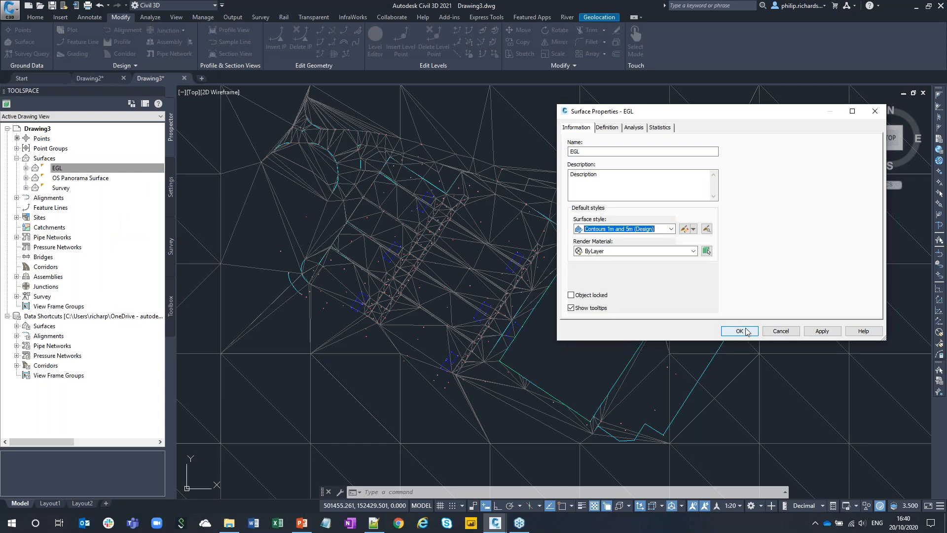
left_click(626, 229)
left_click(633, 256)
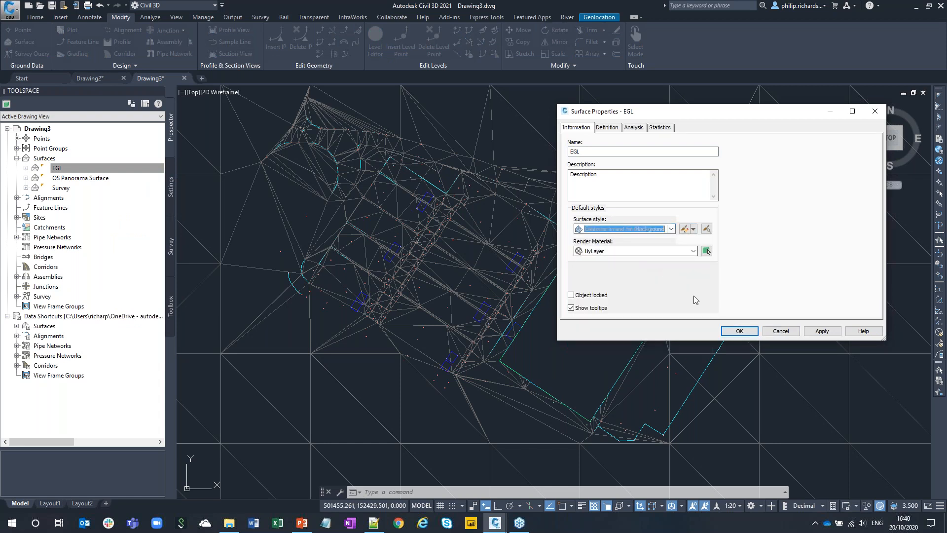
left_click(744, 332)
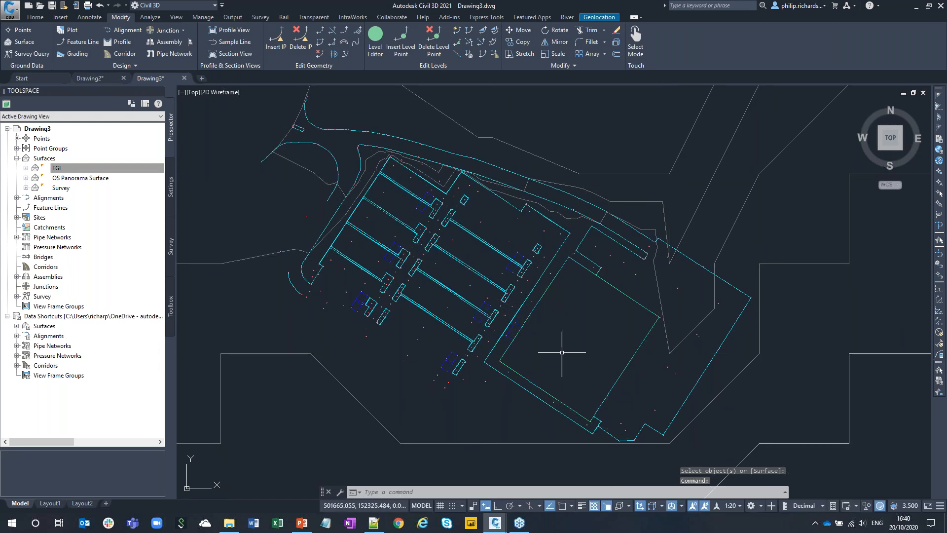
Look through the drawing's Surface settings and their style categories, and return to the EGL surface in the drawing's object list.
left_click(57, 168)
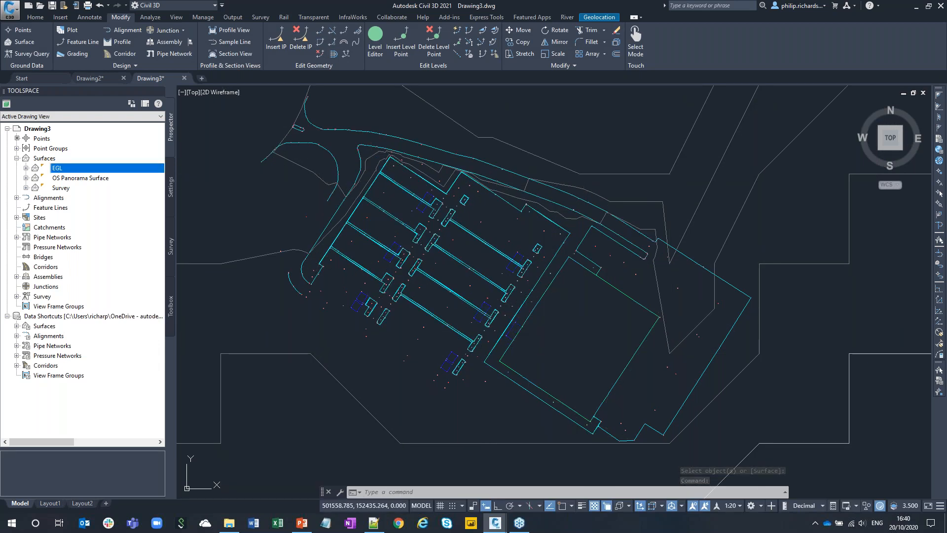
left_click(171, 186)
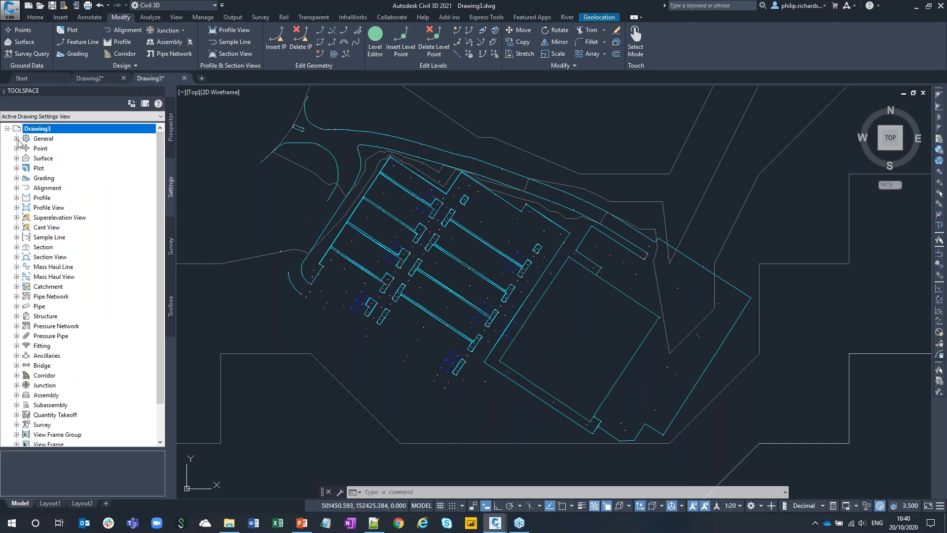
left_click(16, 158)
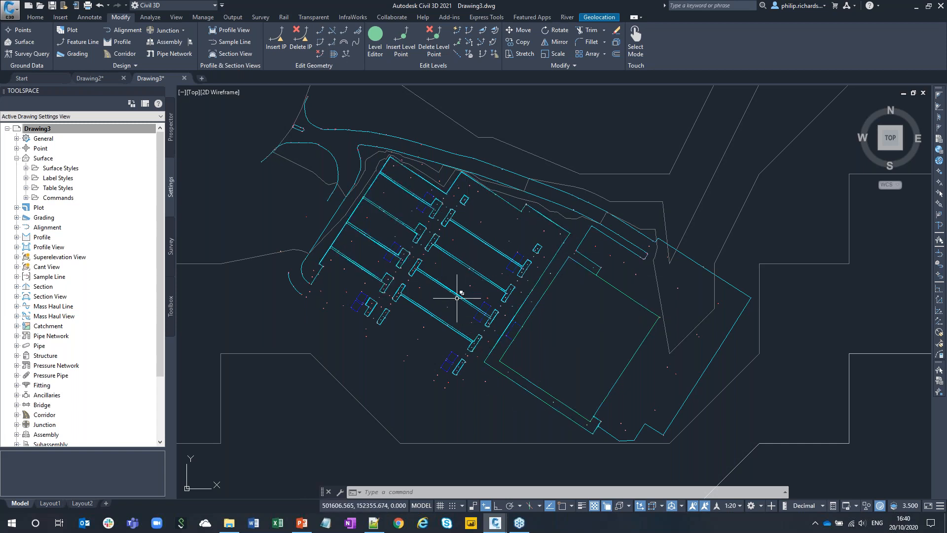
mouse_move(456, 298)
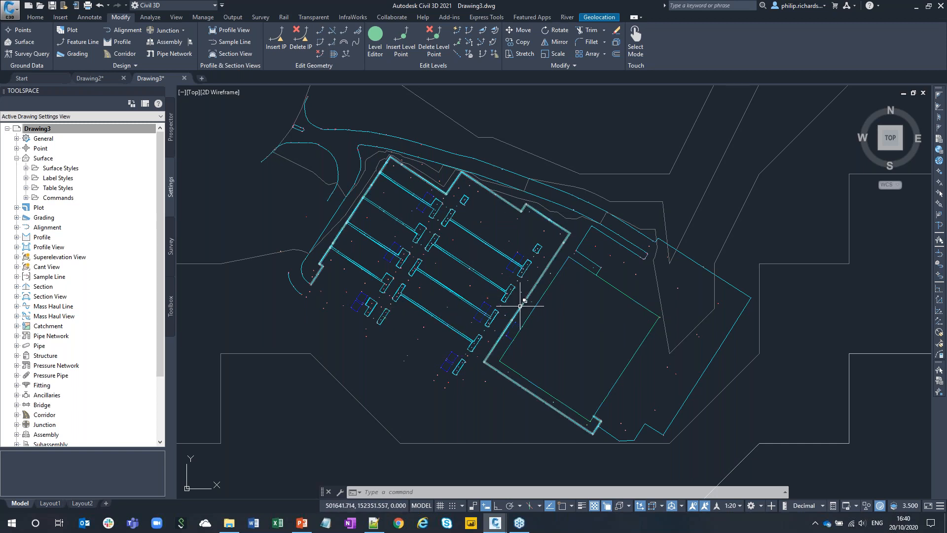
left_click(171, 126)
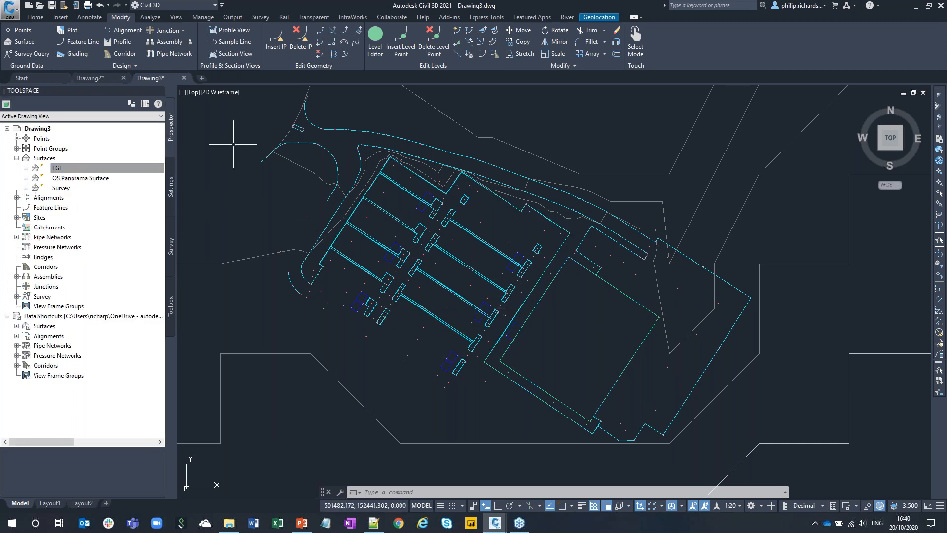
Export only the EGL surface to LandXML 1.2 as EGL in the Gound Data folder.
left_click(76, 169)
right_click(77, 171)
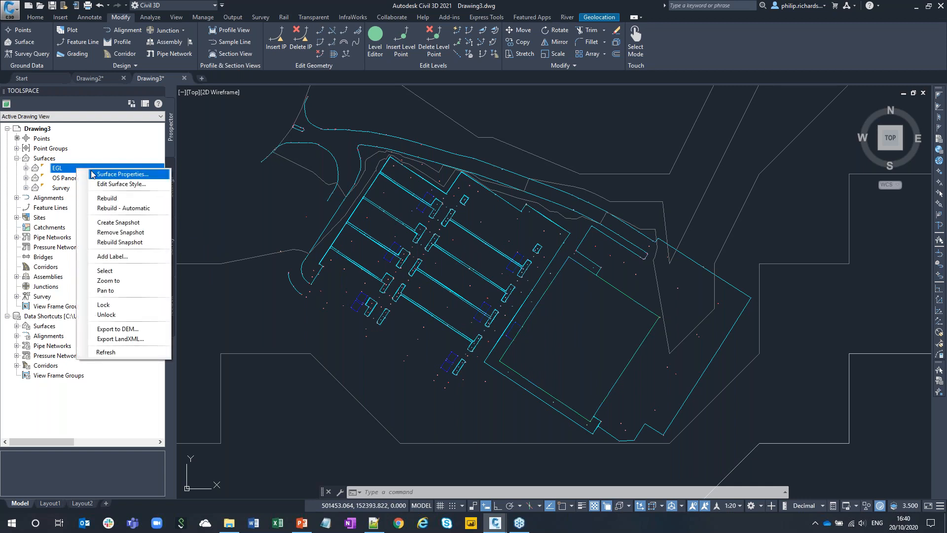
left_click(121, 339)
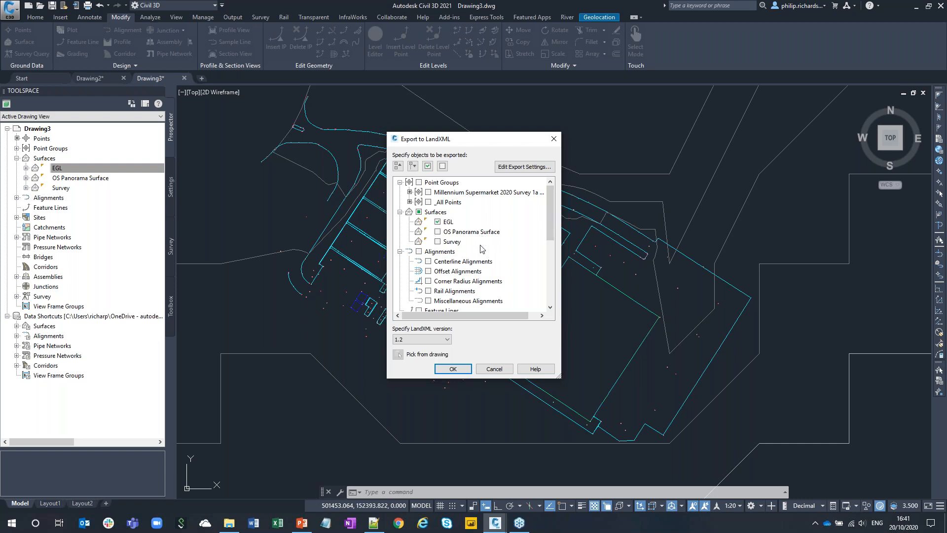
scroll(481, 252, "down", 5)
scroll(479, 261, "up", 1)
left_click(451, 373)
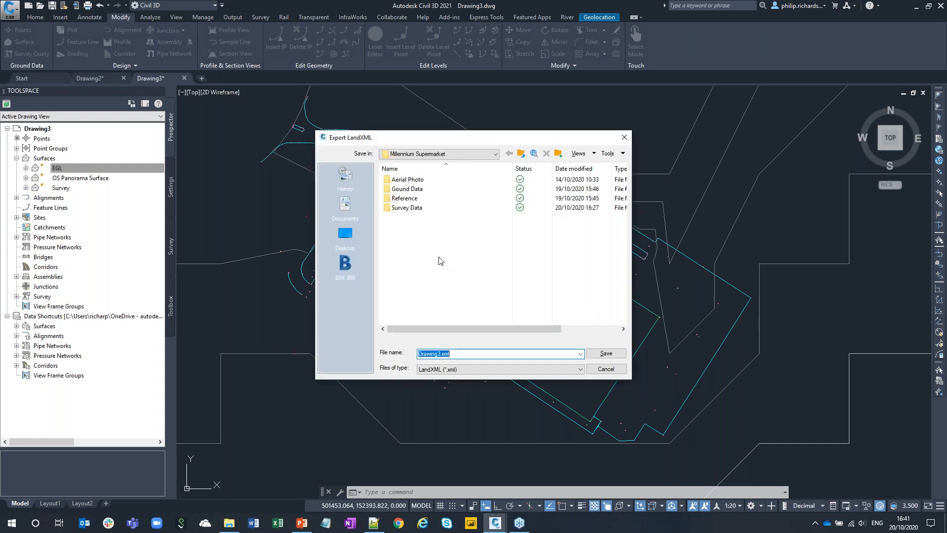
double_click(407, 188)
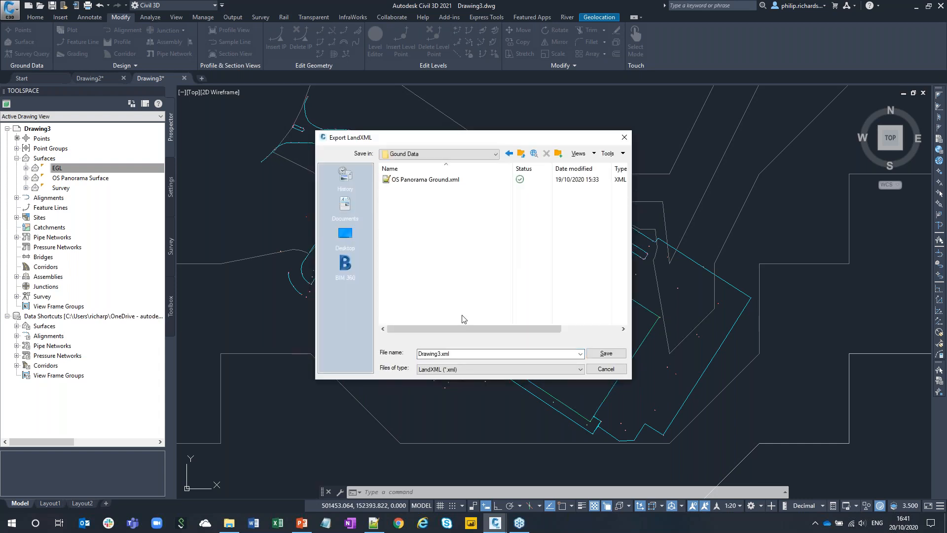
double_click(464, 358)
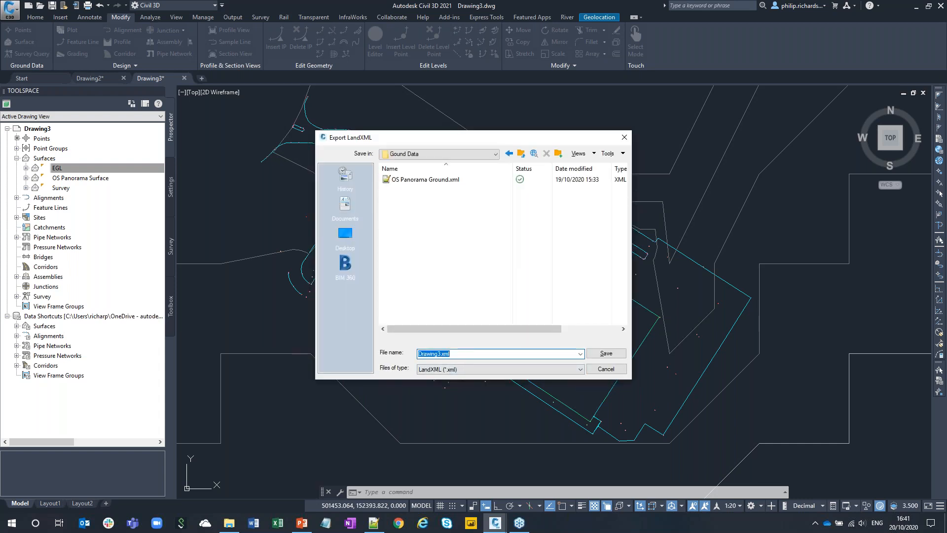
type("EGL")
left_click(603, 354)
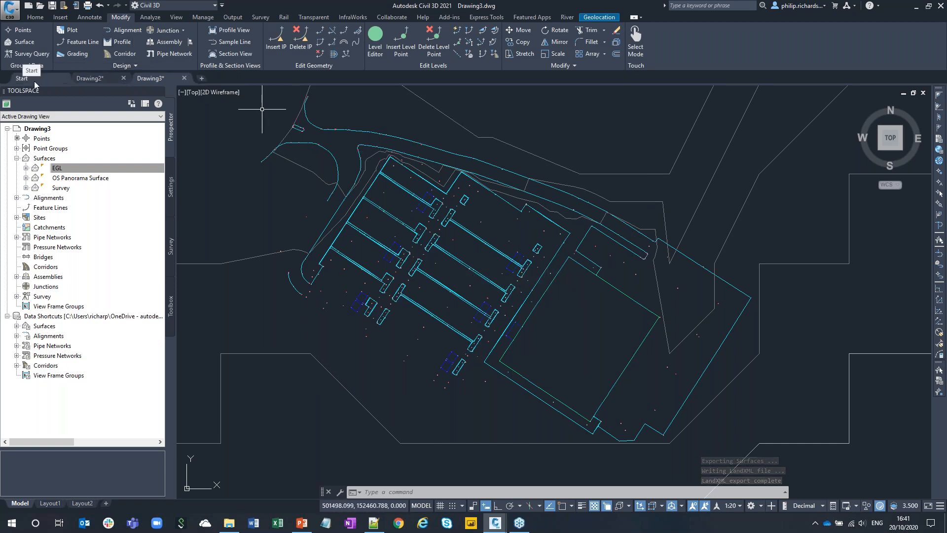
Create a new drawing from the _Autodesk Civil 3D 2021 UKIE.dwt template.
left_click(50, 79)
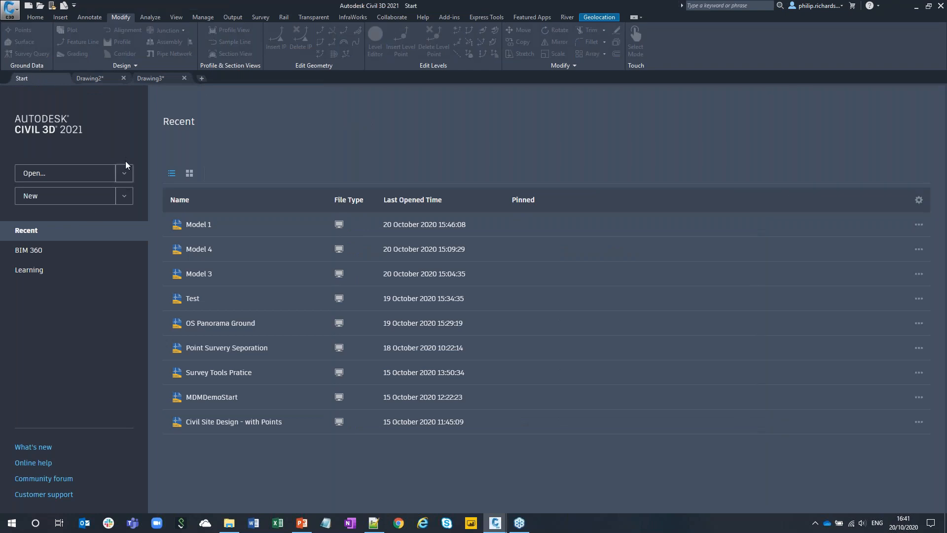
left_click(124, 195)
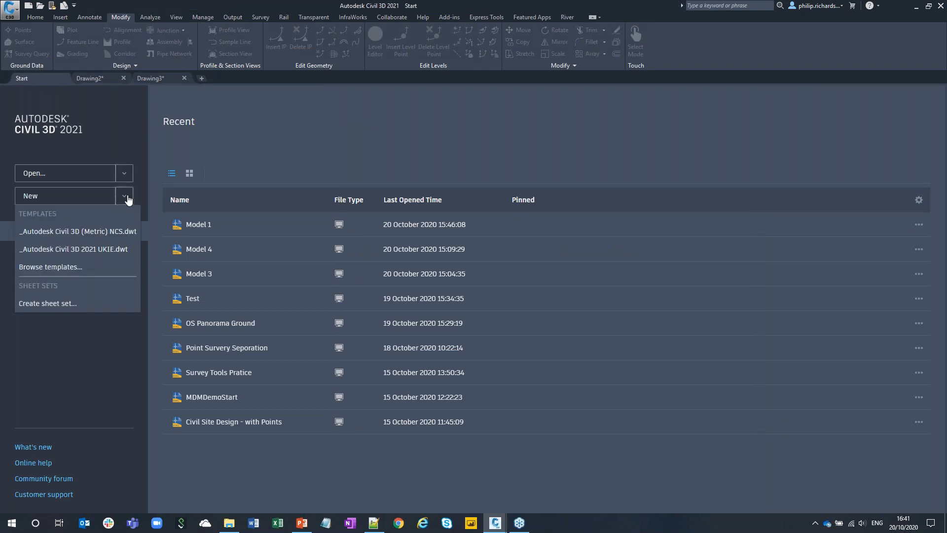
left_click(76, 250)
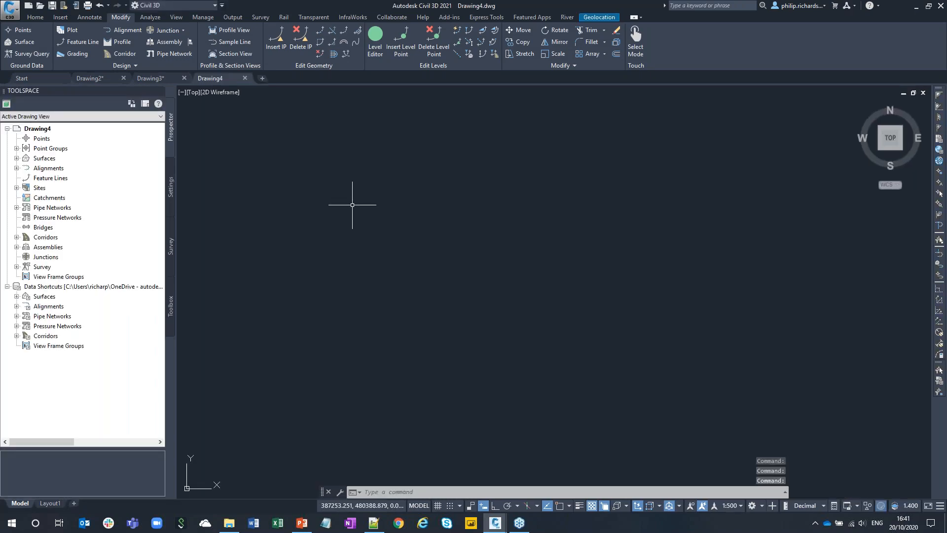
Import the EGL.xml LandXML file from the Gound Data folder with all its listed items included.
left_click(59, 17)
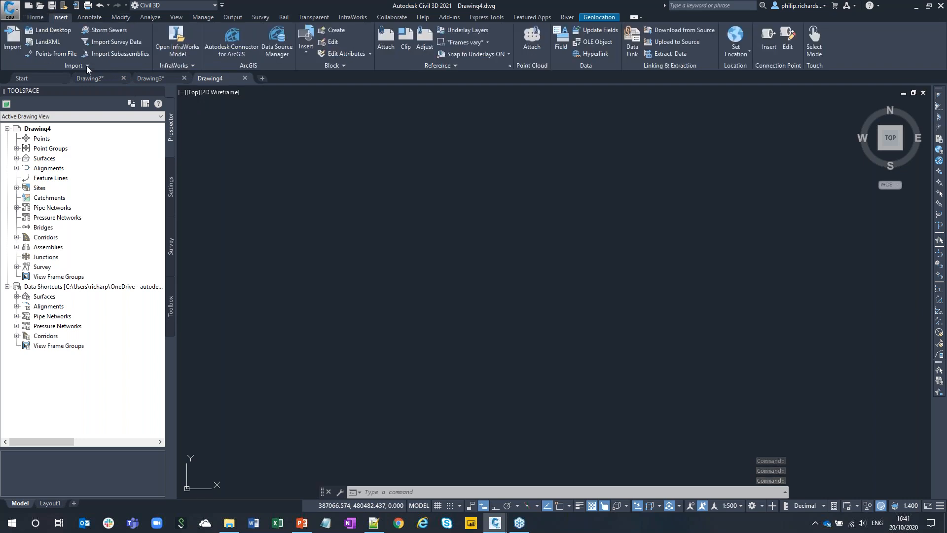
left_click(44, 41)
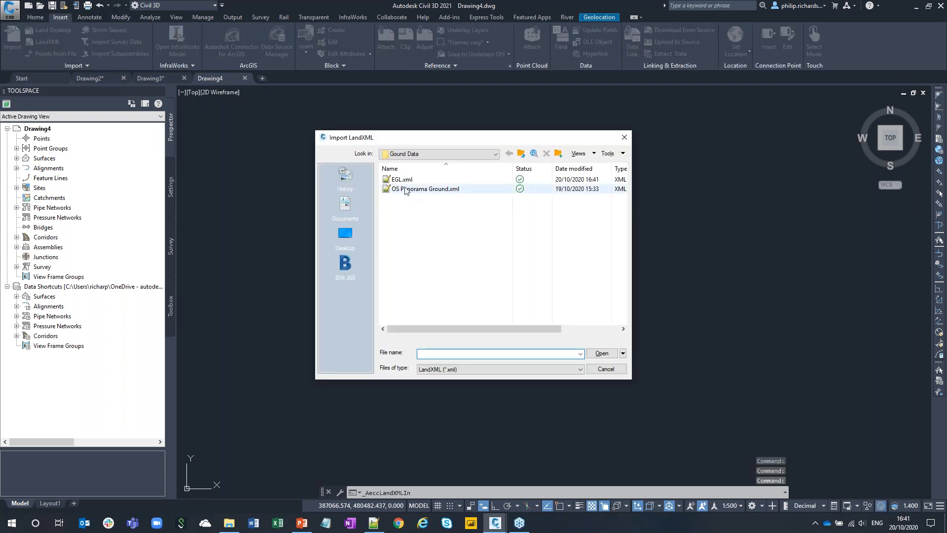
double_click(404, 179)
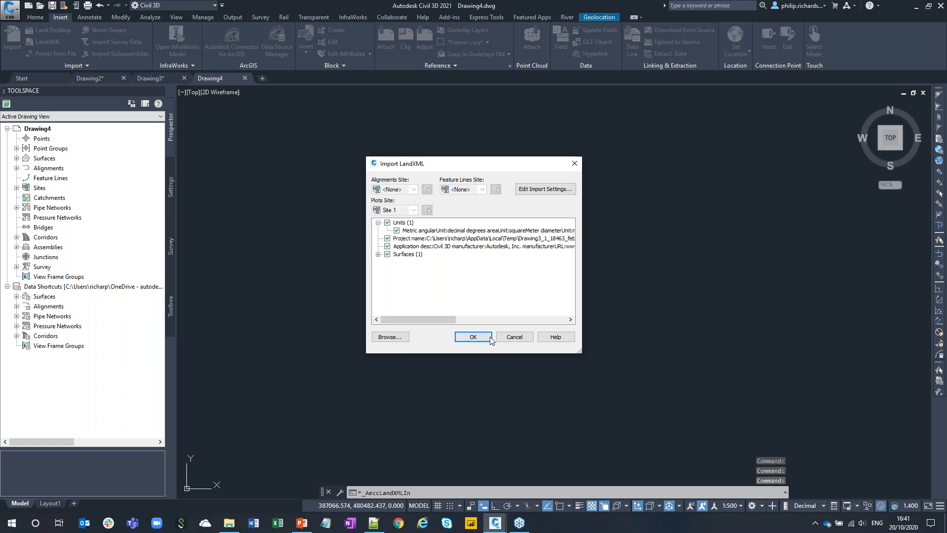
left_click(490, 339)
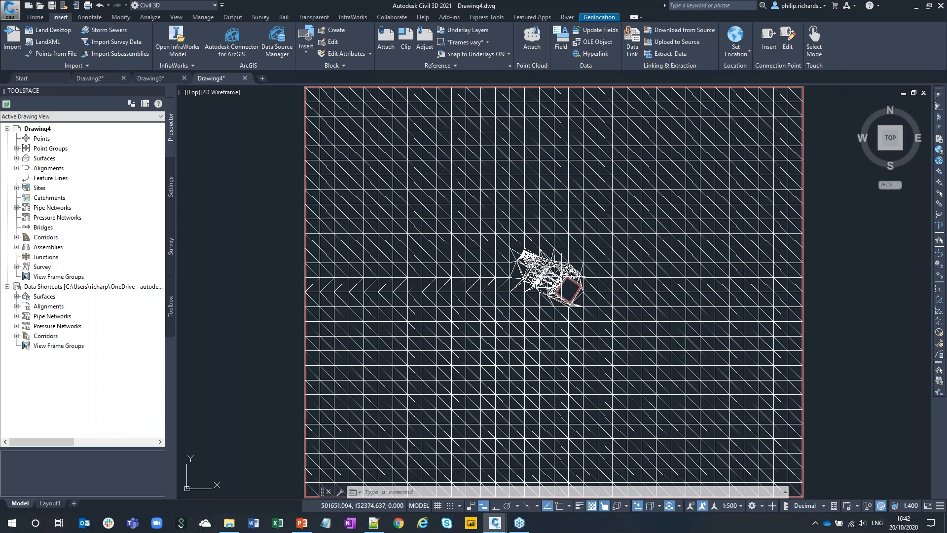
Examine the imported EGL surface around the car park and building void in the Object Viewer, using the Realistic visual style, and close the viewer.
scroll(551, 279, "up", 5)
scroll(571, 288, "up", 4)
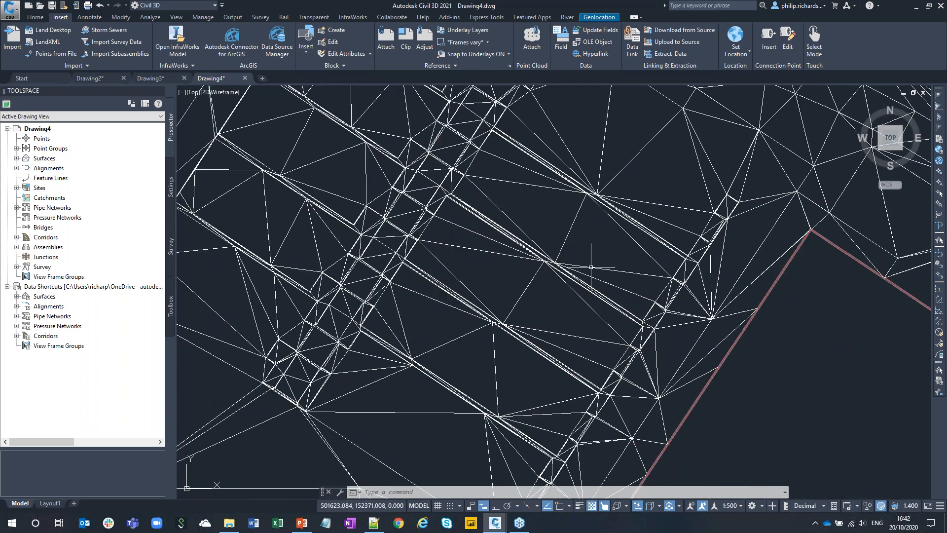
left_click(592, 242)
right_click(592, 242)
left_click(628, 372)
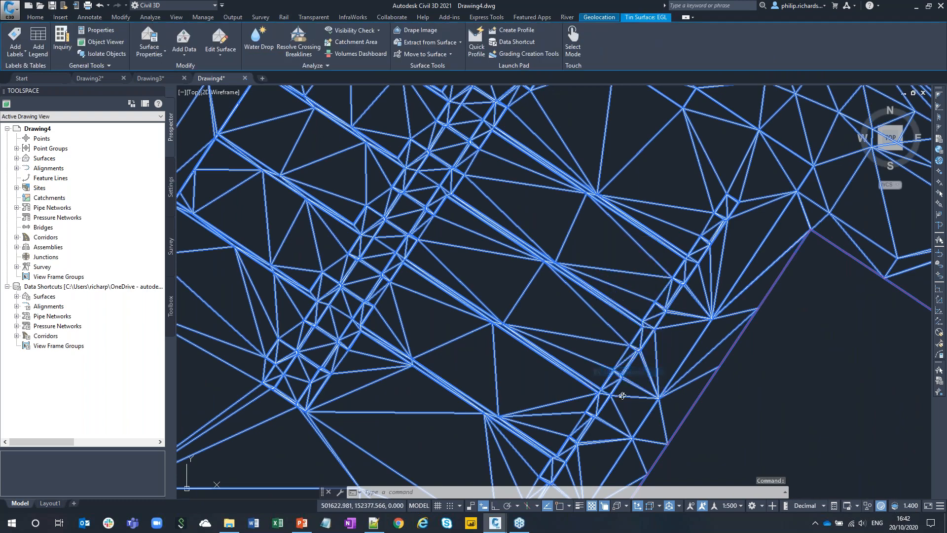
left_click_drag(578, 391, 446, 278)
scroll(446, 278, "up", 10)
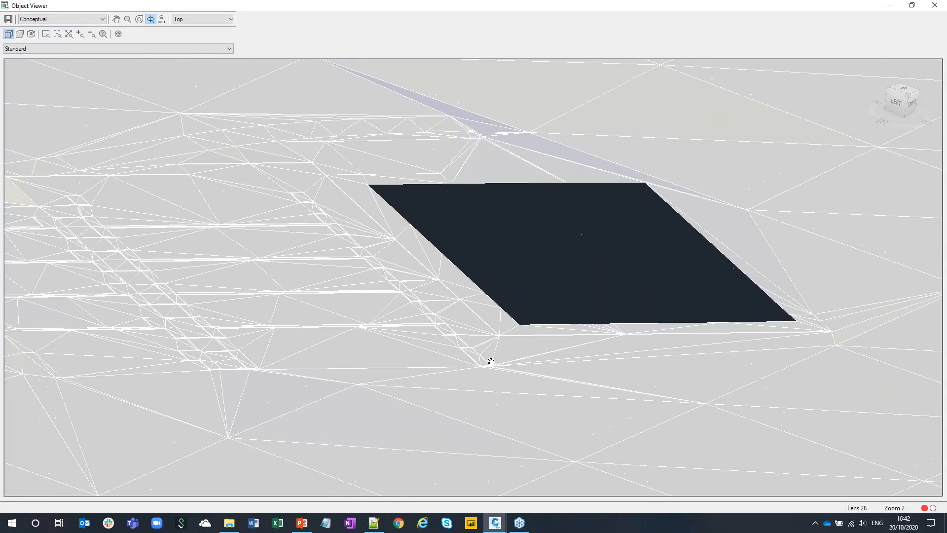
left_click(79, 20)
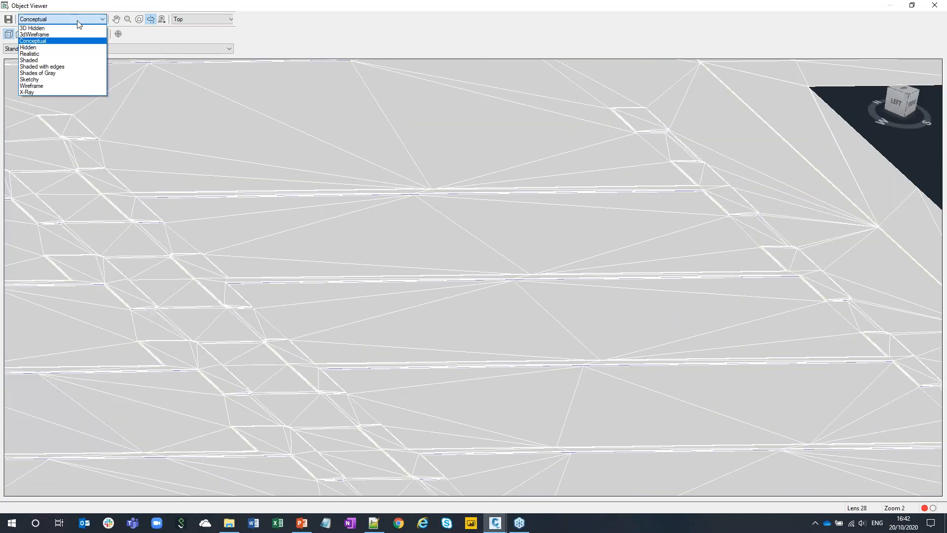
left_click(67, 54)
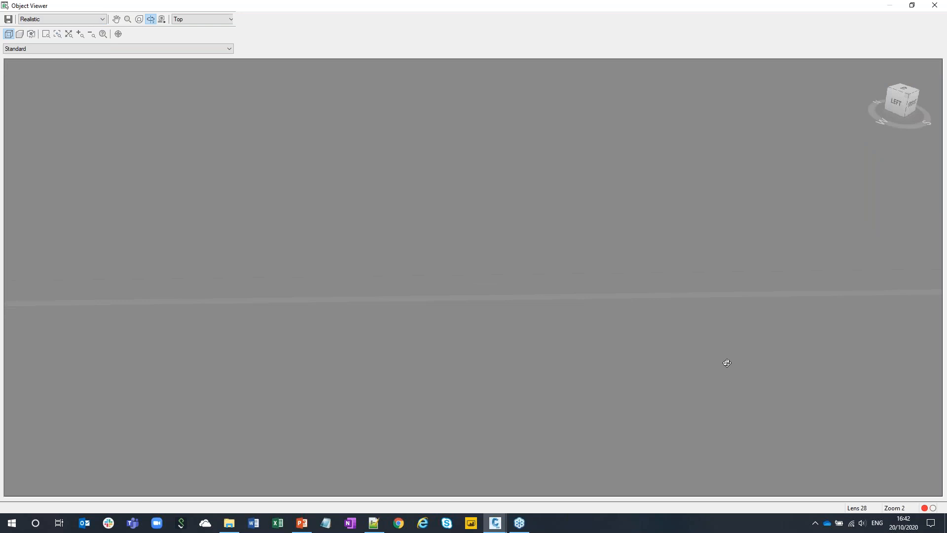
right_click(612, 270)
left_click(641, 273)
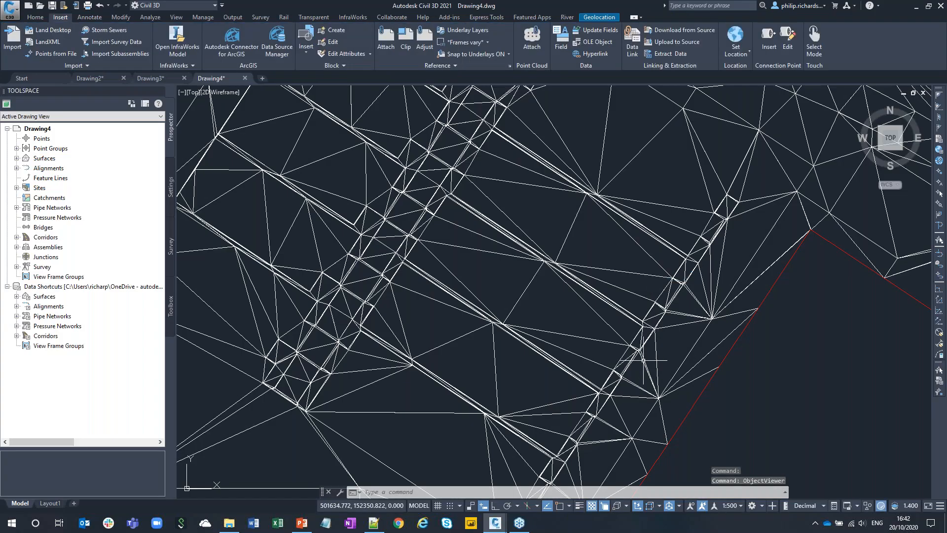
Process the Survey 1a import event's linework with the Millennium figure prefixes and Copy of Sample code set, inserting figure objects and survey points.
scroll(642, 360, "down", 5)
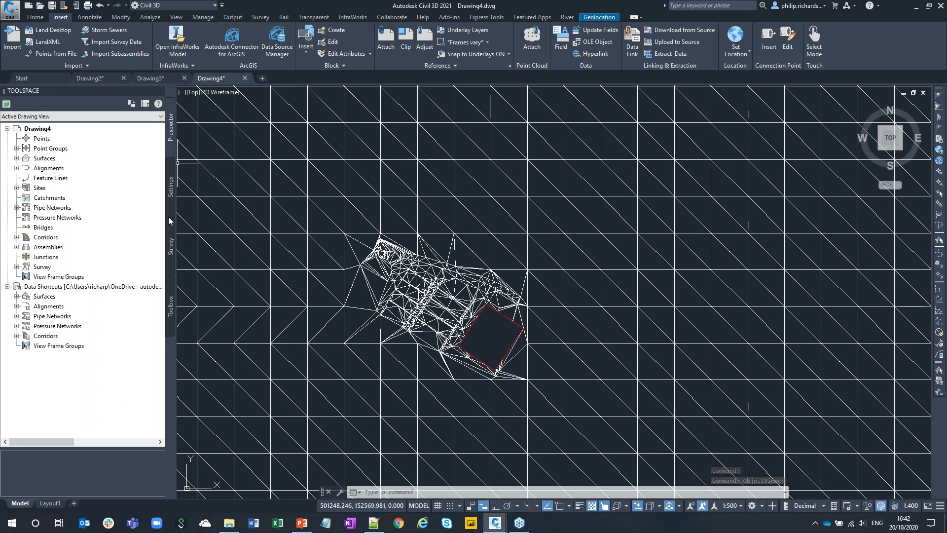
left_click(170, 231)
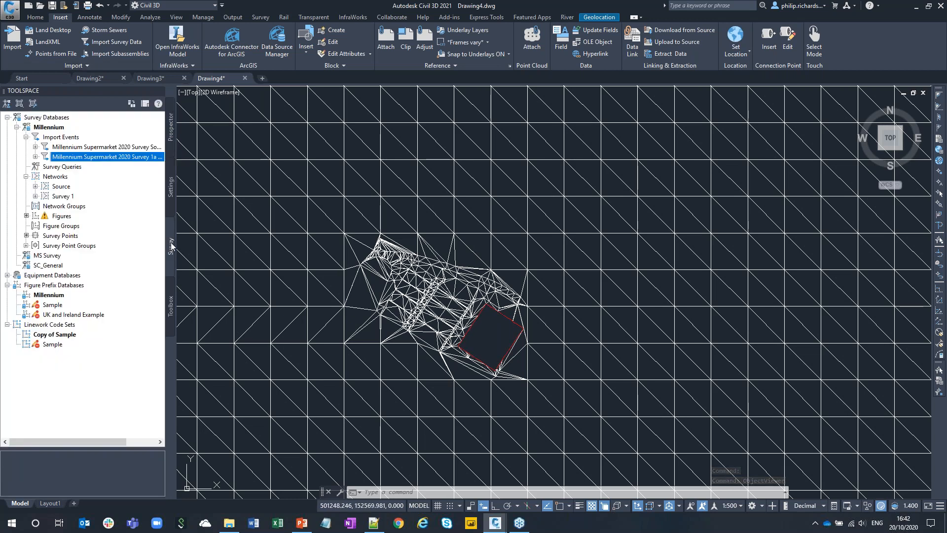
right_click(120, 158)
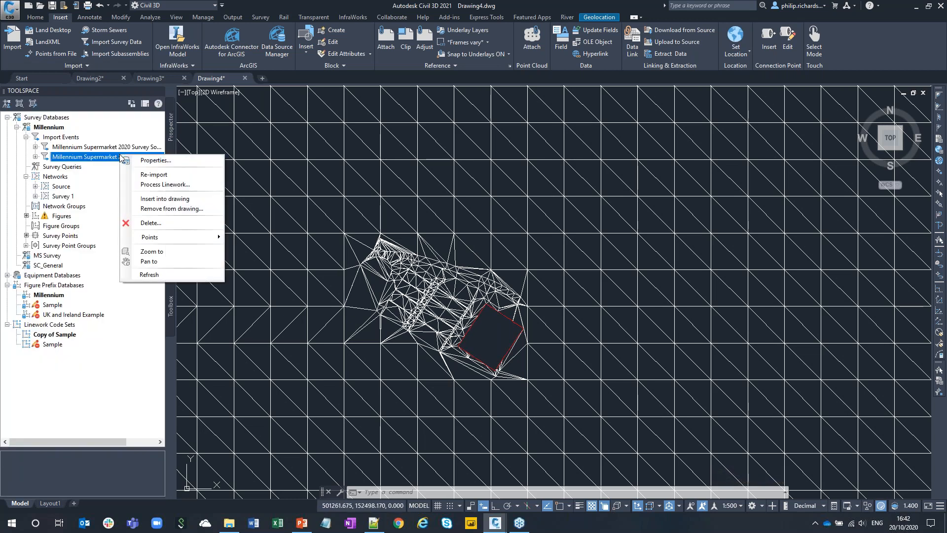
left_click(188, 185)
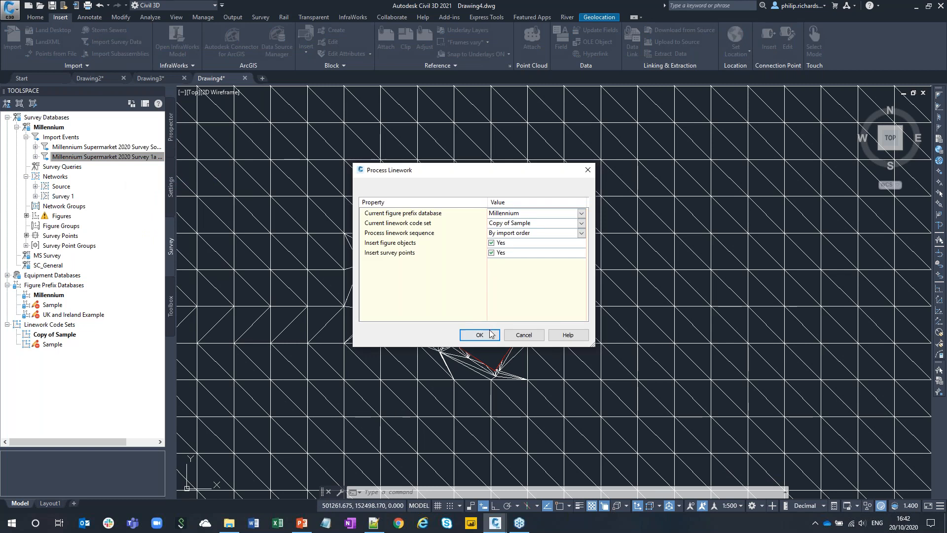
left_click(491, 334)
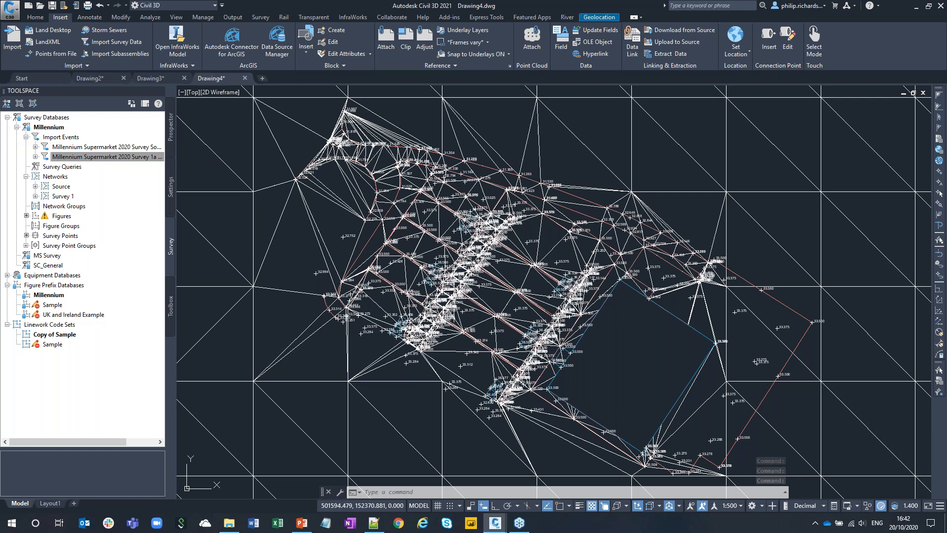
Set the point label style of the Millennium Supermarket 2020 Survey 1a PENZD point group to No Labels.
left_click(172, 127)
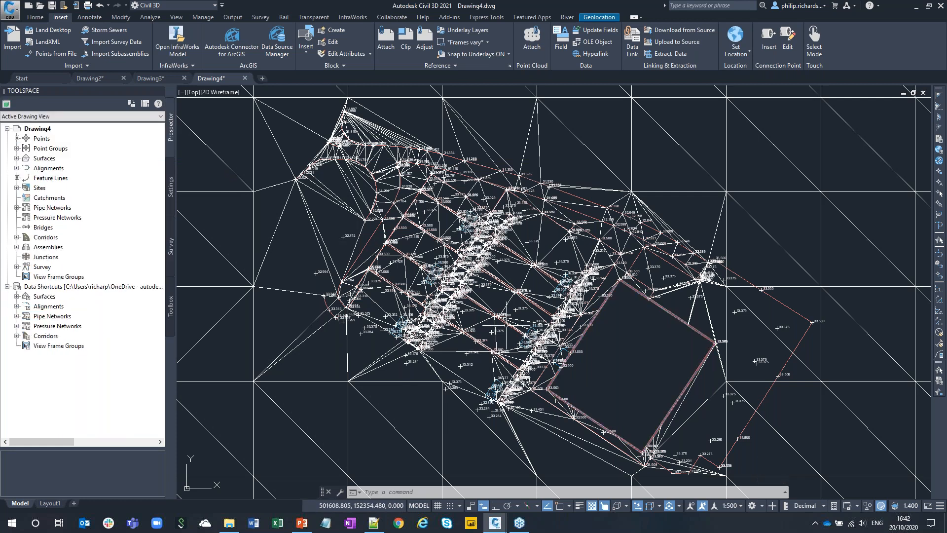
left_click(17, 149)
right_click(83, 159)
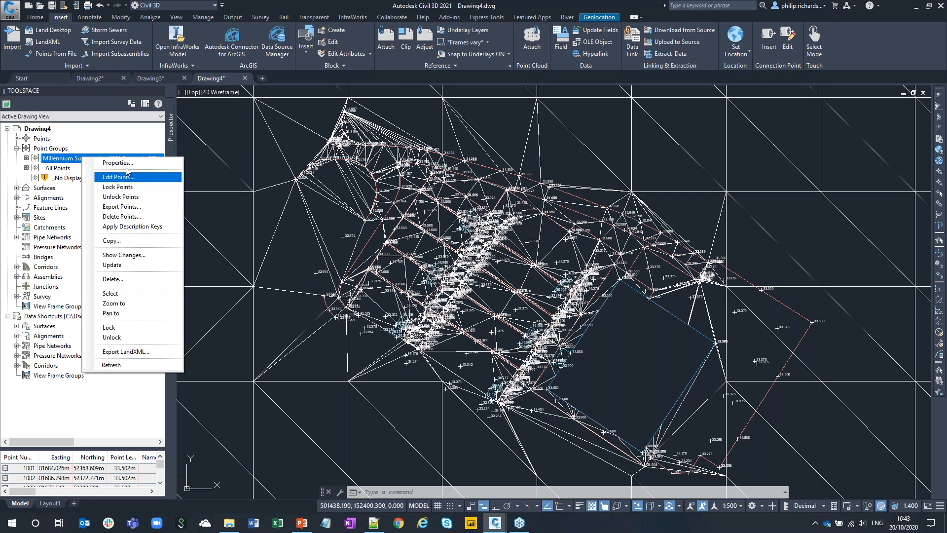
left_click(117, 163)
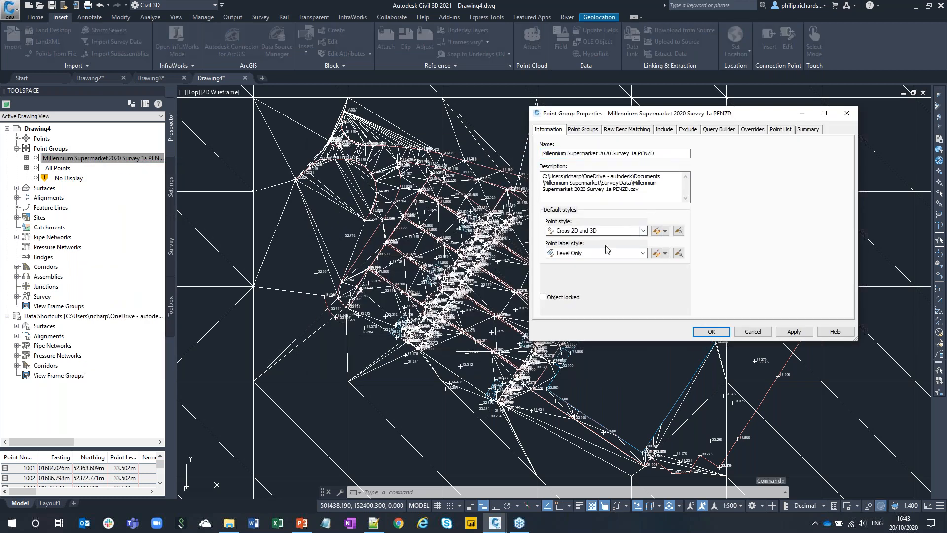
left_click(601, 253)
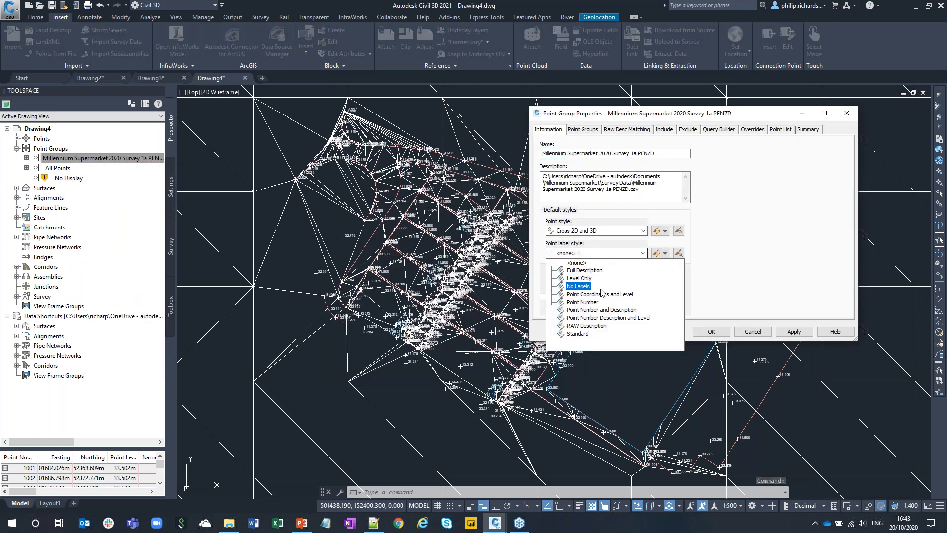
left_click(586, 286)
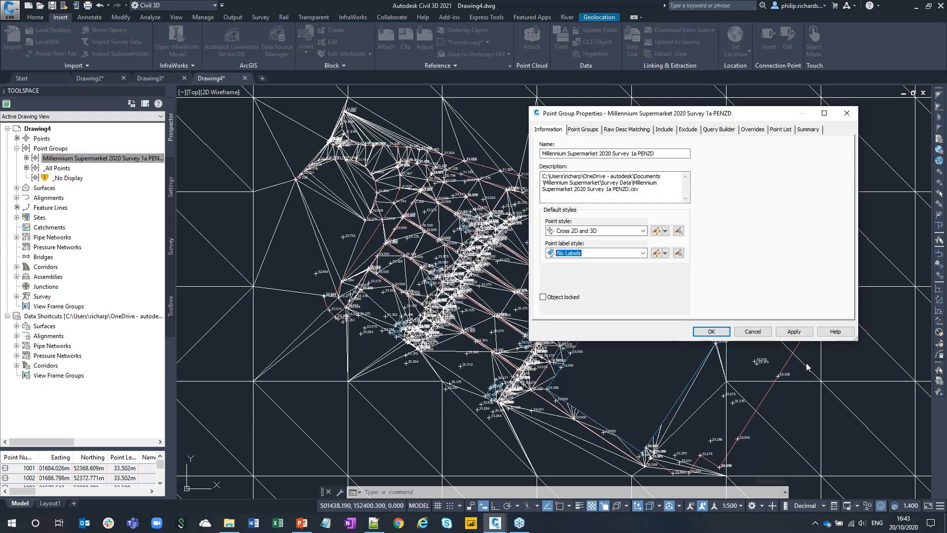
left_click(711, 331)
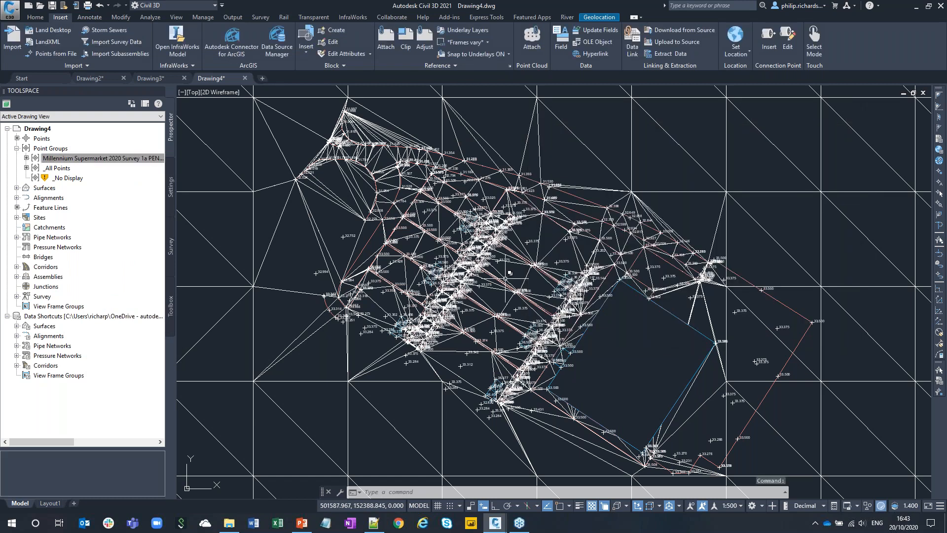
Select every survey point similar to one near the site's eastern boundary and set their point label style to <default>.
scroll(565, 263, "up", 6)
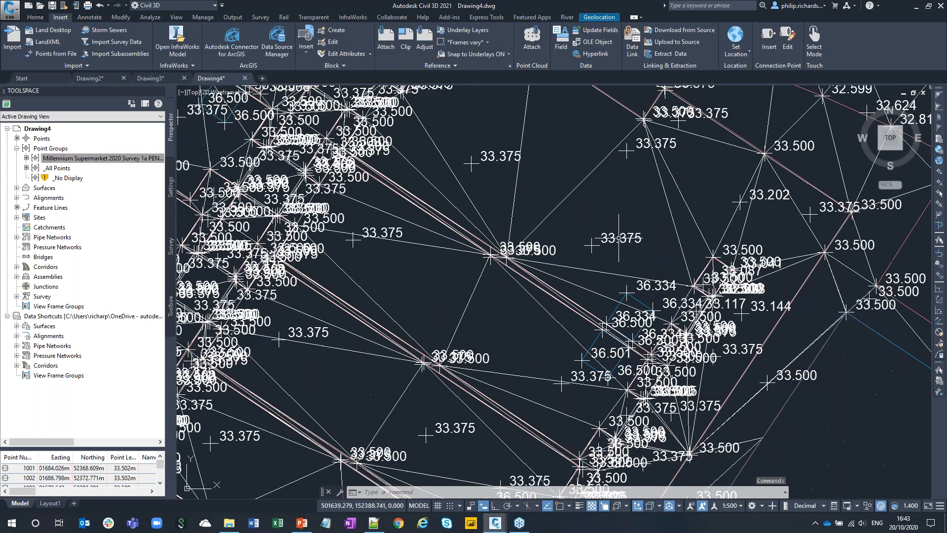
scroll(548, 288, "down", 7)
scroll(705, 335, "up", 7)
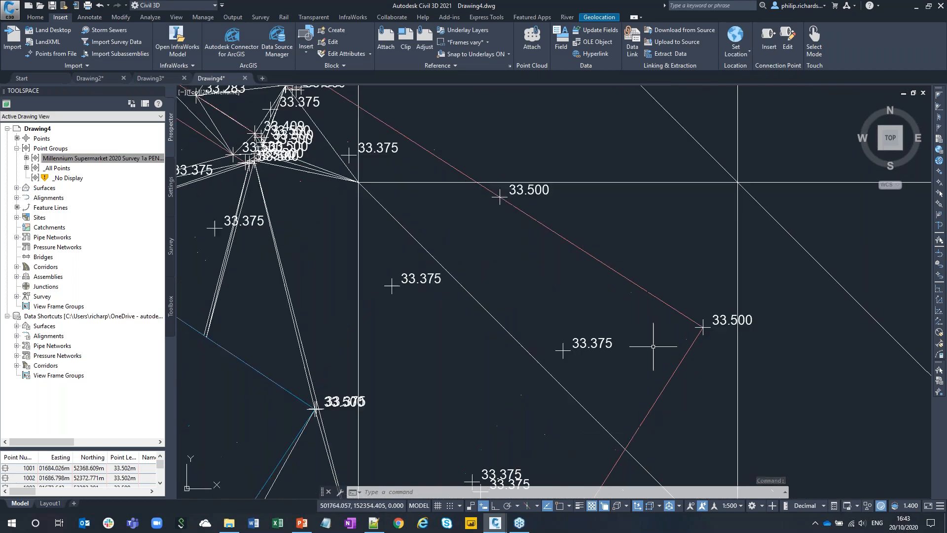
left_click(647, 351)
left_click(587, 309)
scroll(584, 298, "down", 6)
right_click(602, 299)
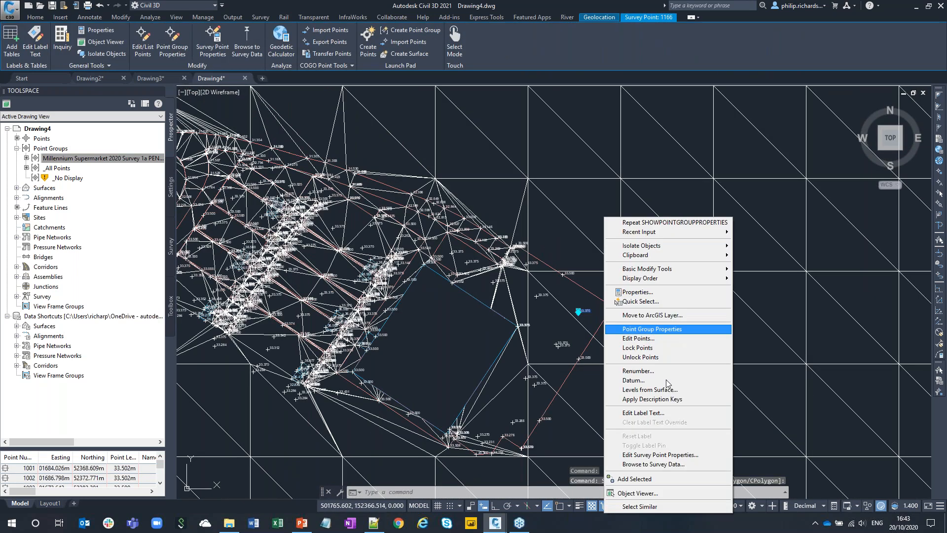
left_click(639, 507)
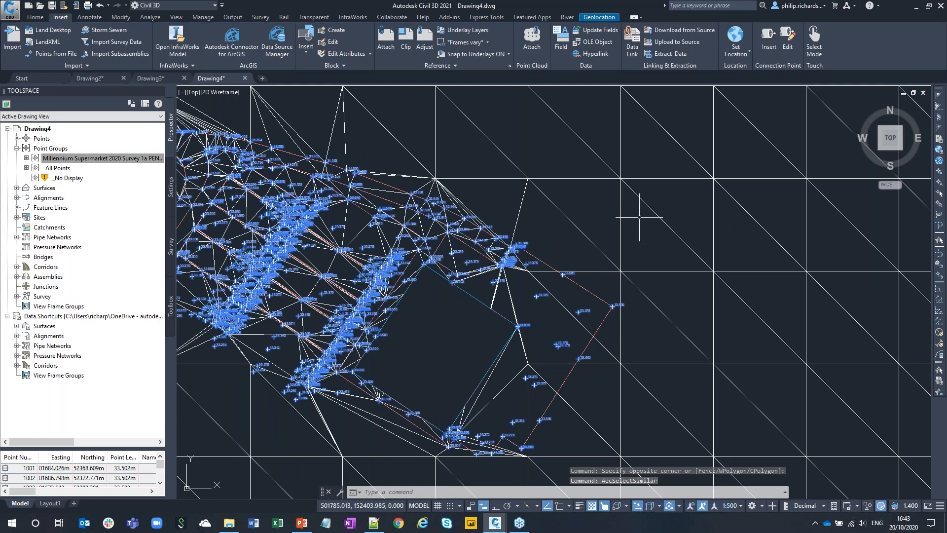
key("Return")
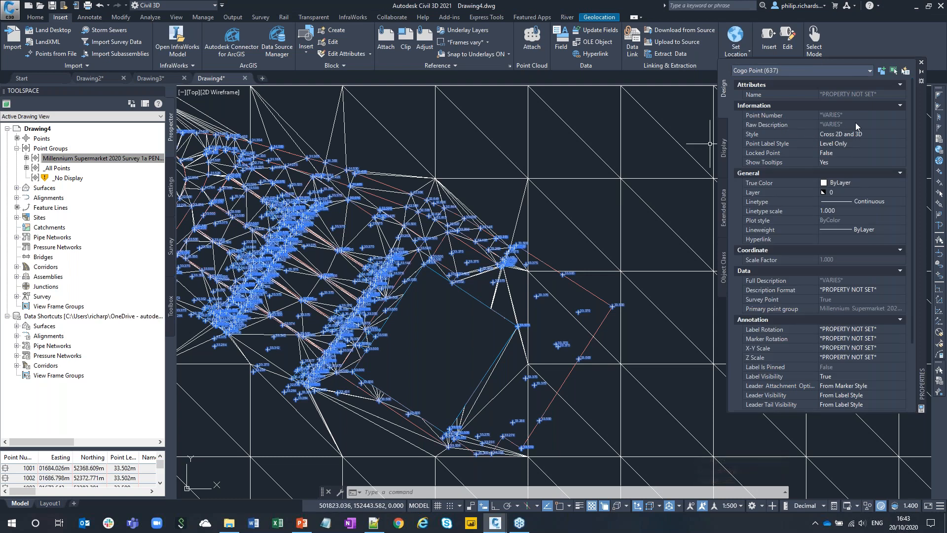
left_click(848, 144)
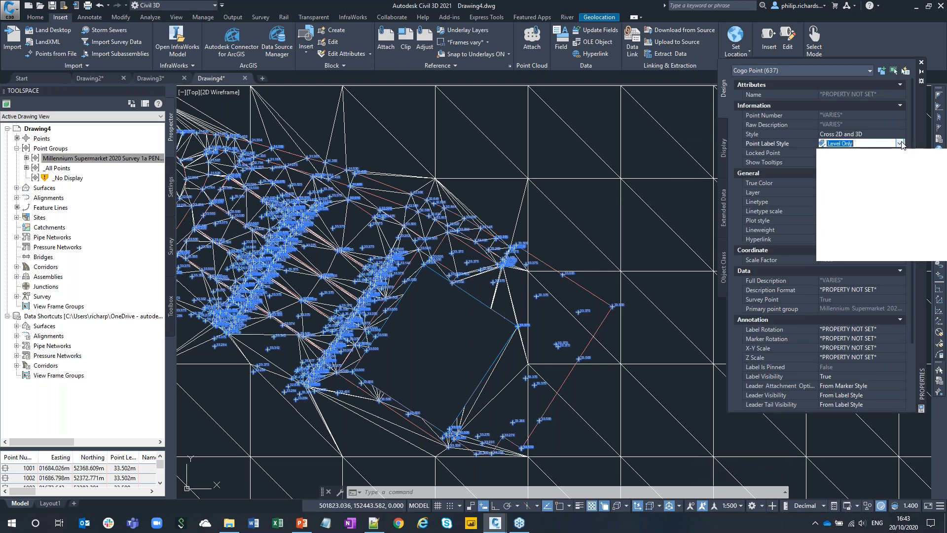
left_click(901, 144)
left_click(857, 237)
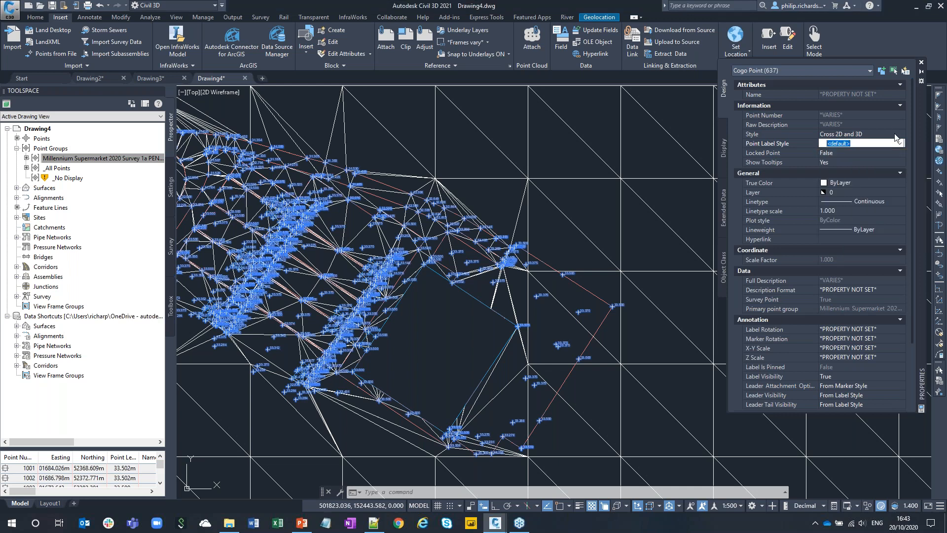
Set the style of the selected survey points to <default>, close their properties and clear the selection.
left_click(894, 134)
left_click(899, 134)
left_click(852, 269)
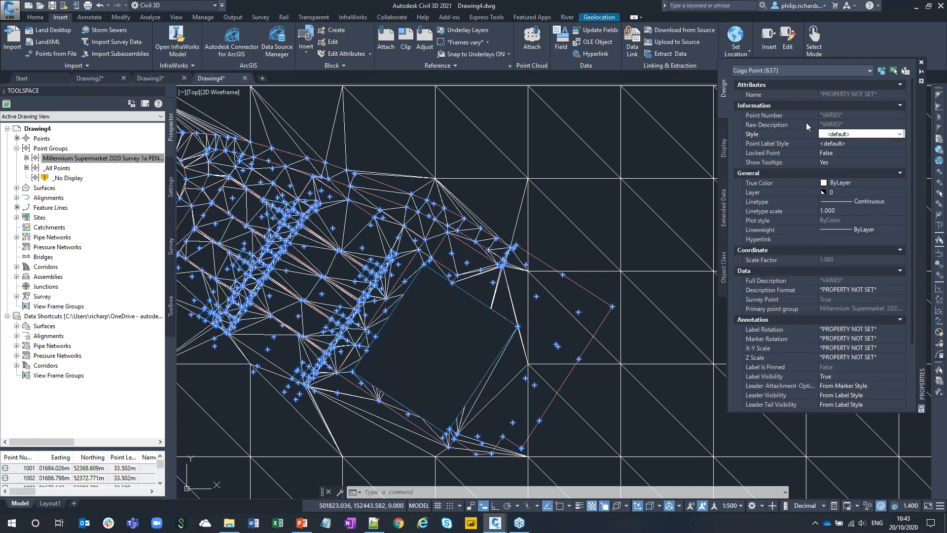
left_click(921, 63)
middle_click_drag(579, 247, 872, 210)
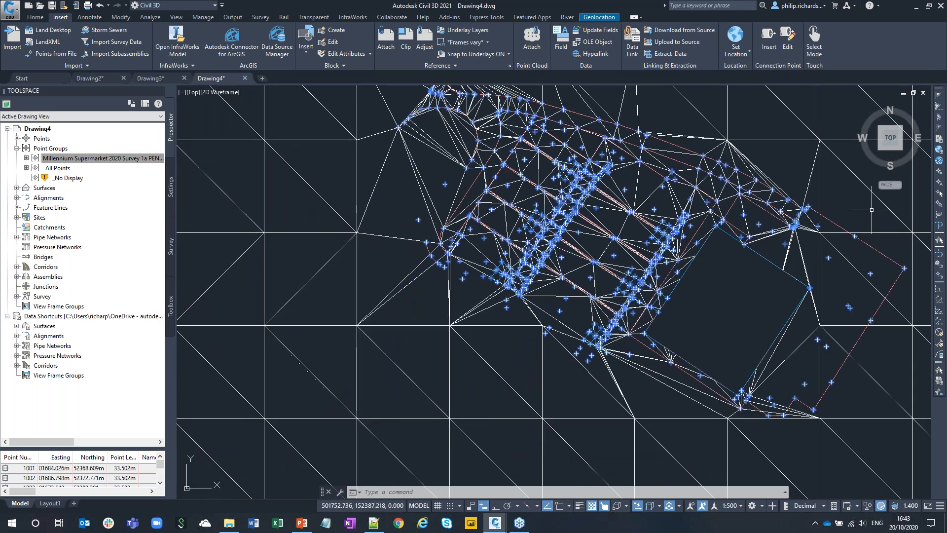
key("Escape")
key("Escape")
middle_click_drag(630, 223, 564, 254)
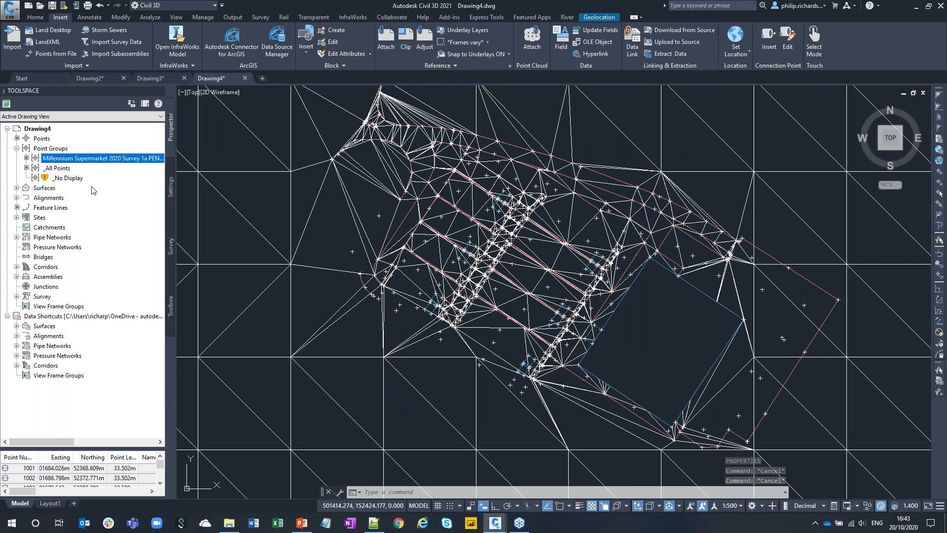
Set the EGL surface's style to Contours 0.1m and 0.5m.
left_click(17, 187)
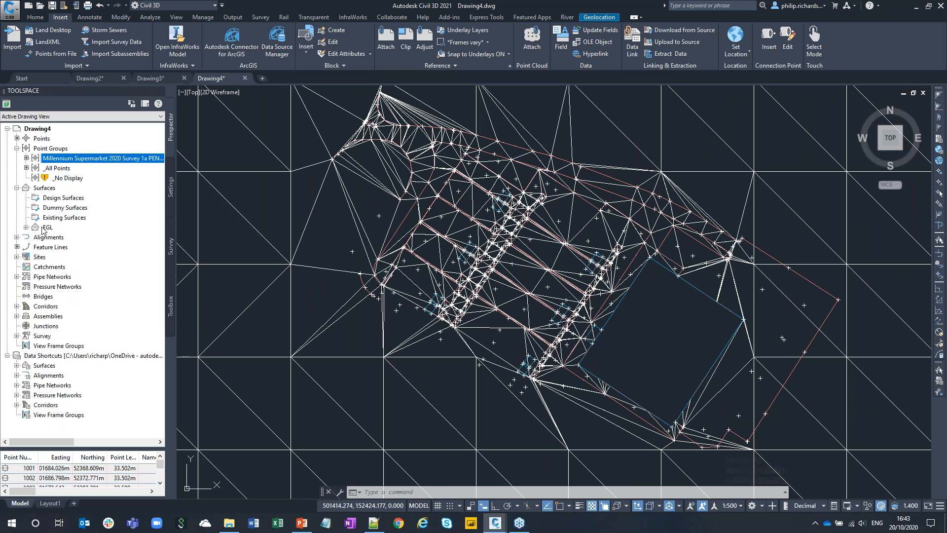
left_click(26, 228)
right_click(47, 227)
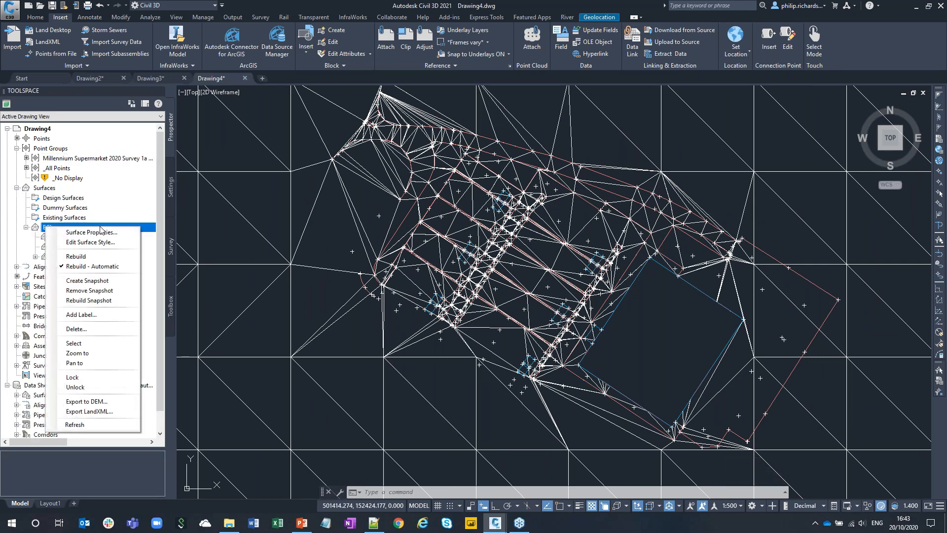
left_click(91, 231)
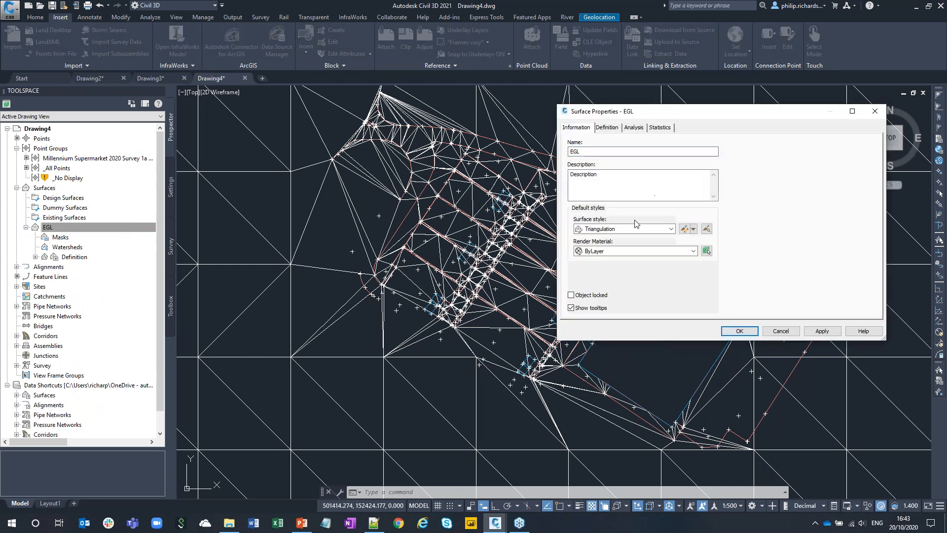
left_click(630, 230)
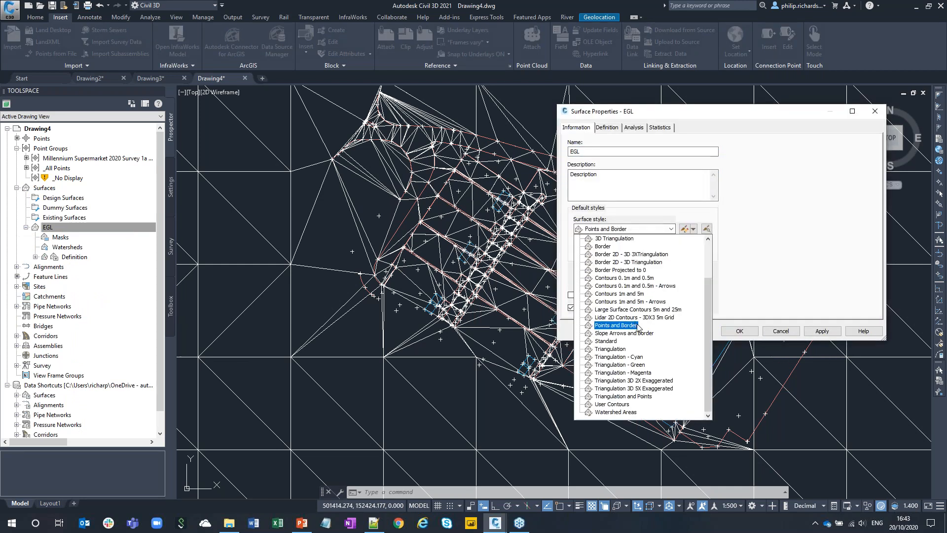
left_click(632, 278)
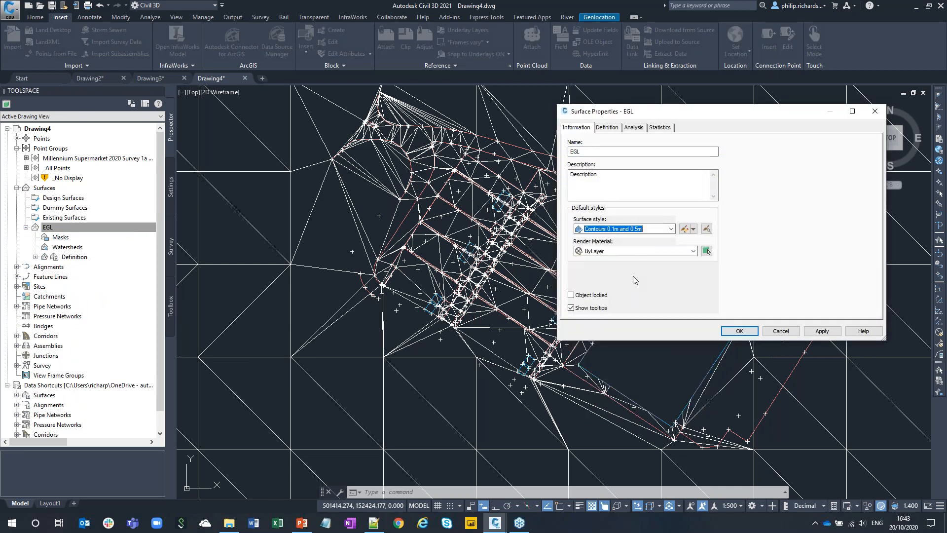
left_click(748, 331)
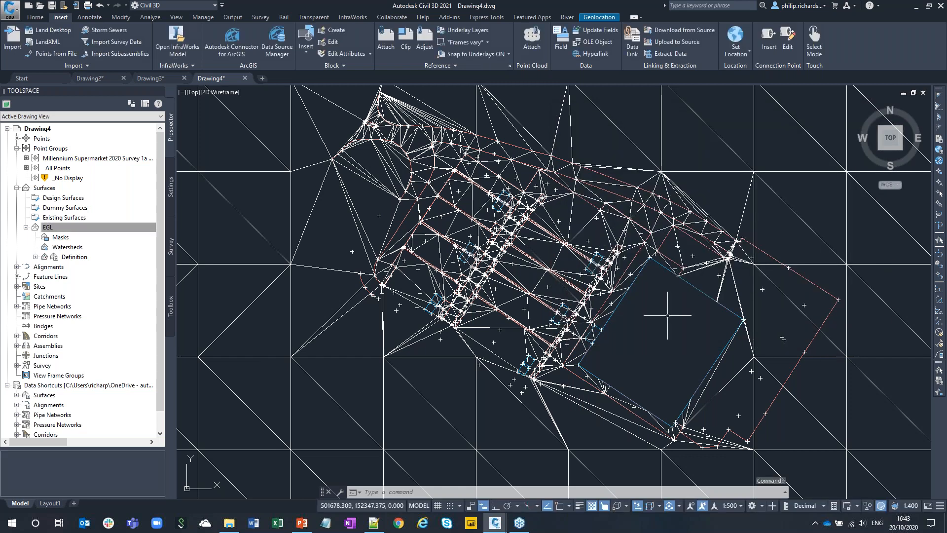
Set the EGL surface's style to Contours 1m and 5m.
middle_click_drag(670, 315, 526, 310)
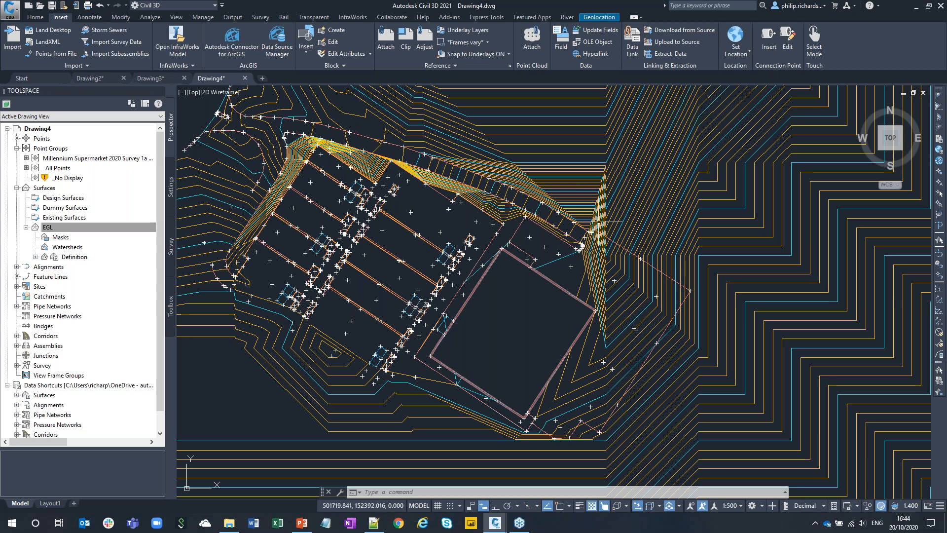
scroll(607, 236, "up", 5)
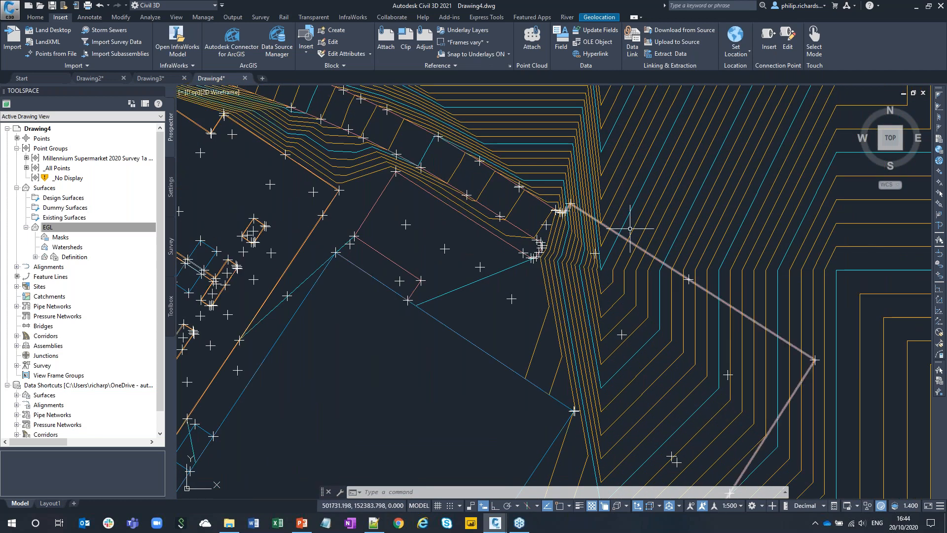
scroll(624, 278, "down", 3)
middle_click_drag(598, 294, 649, 206)
scroll(567, 314, "down", 3)
mouse_move(568, 314)
middle_mouse_down()
mouse_move(624, 238)
mouse_move(562, 252)
middle_mouse_up()
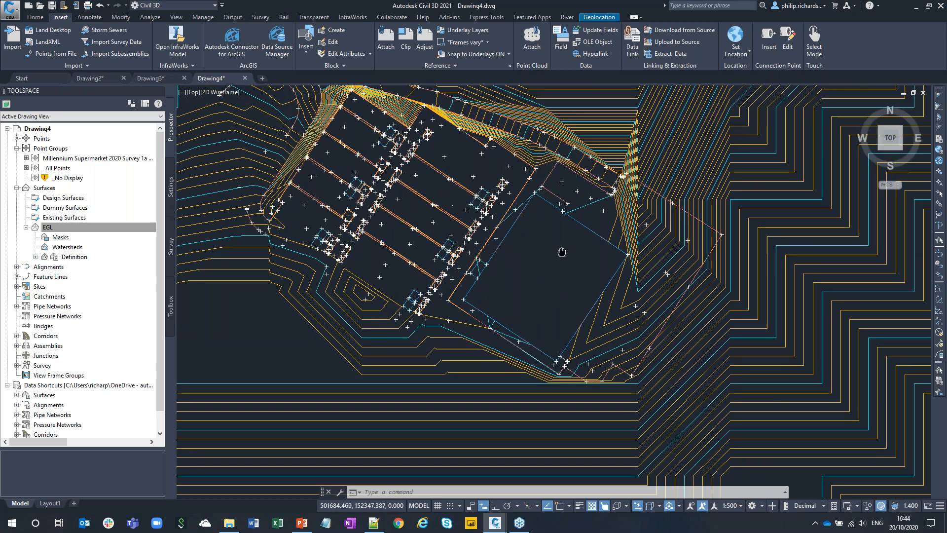
right_click(94, 230)
left_click(153, 233)
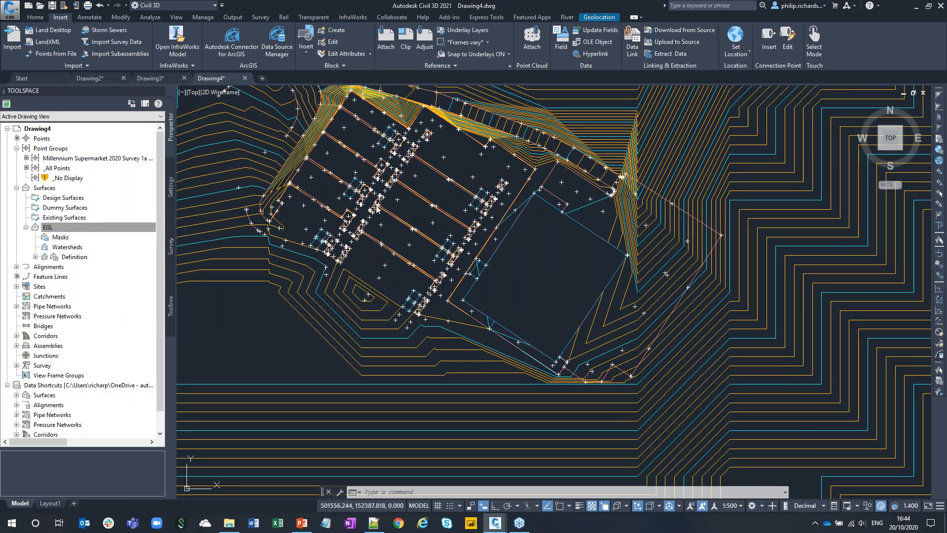
left_click(670, 228)
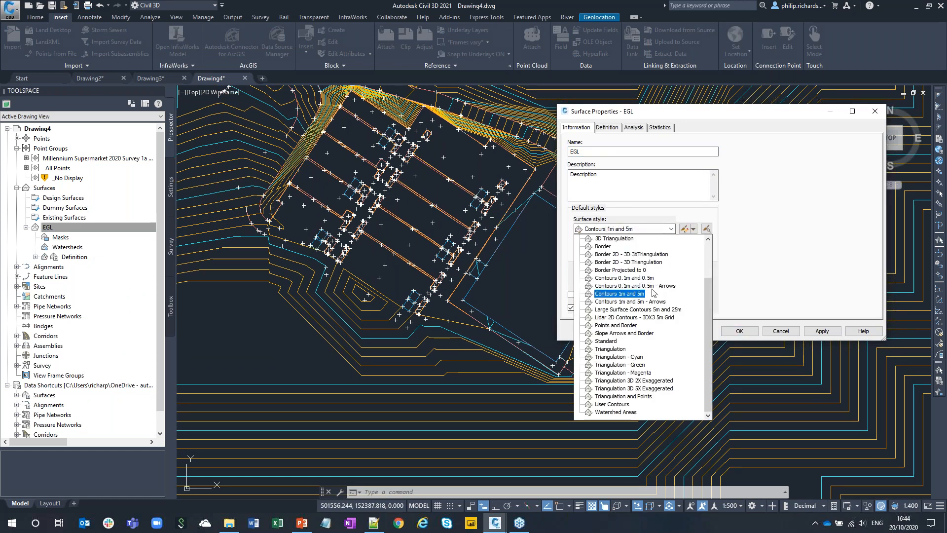
left_click(620, 294)
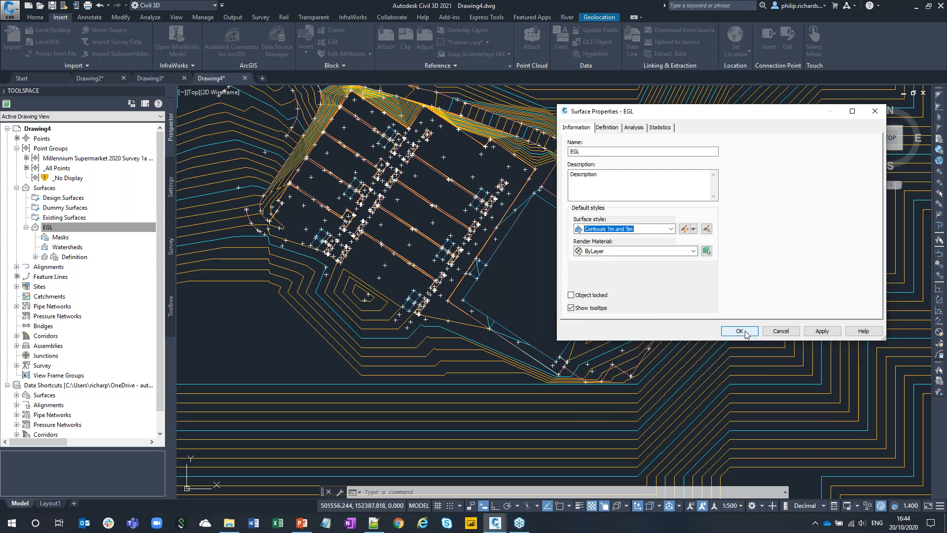
left_click(739, 331)
middle_click_drag(563, 264, 507, 323)
middle_click_drag(369, 229, 440, 234)
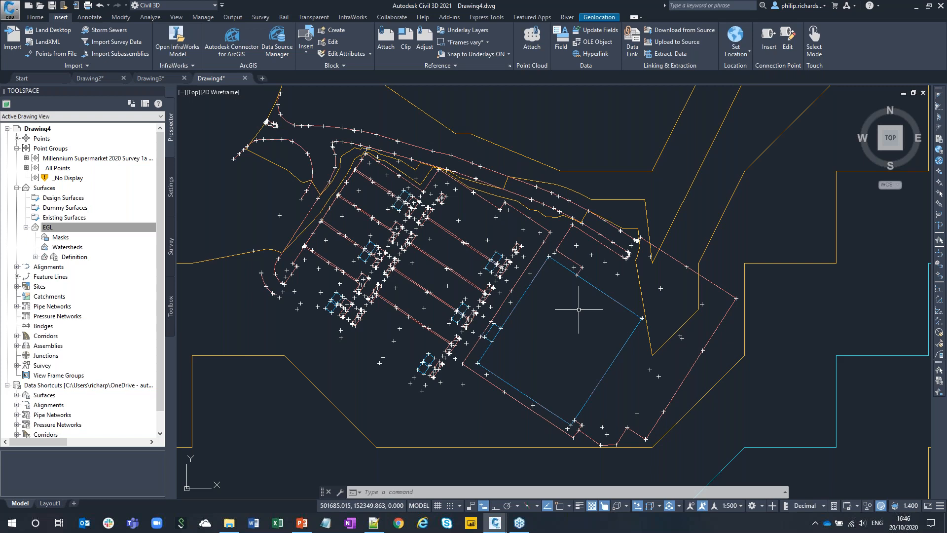
Switch to Drawing3 and examine the K99 kerb island's point codes and curved linework near the site entrance.
mouse_move(610, 362)
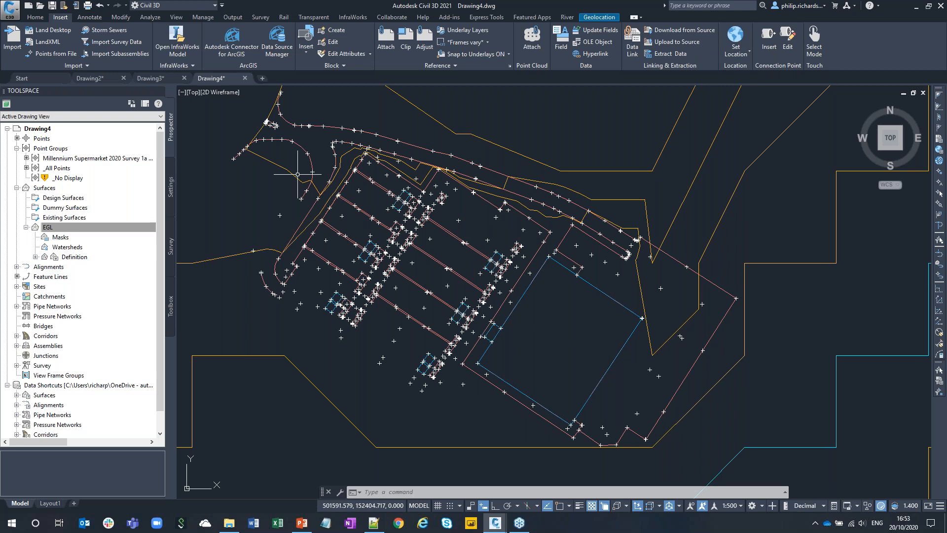
middle_click_drag(282, 162, 342, 220)
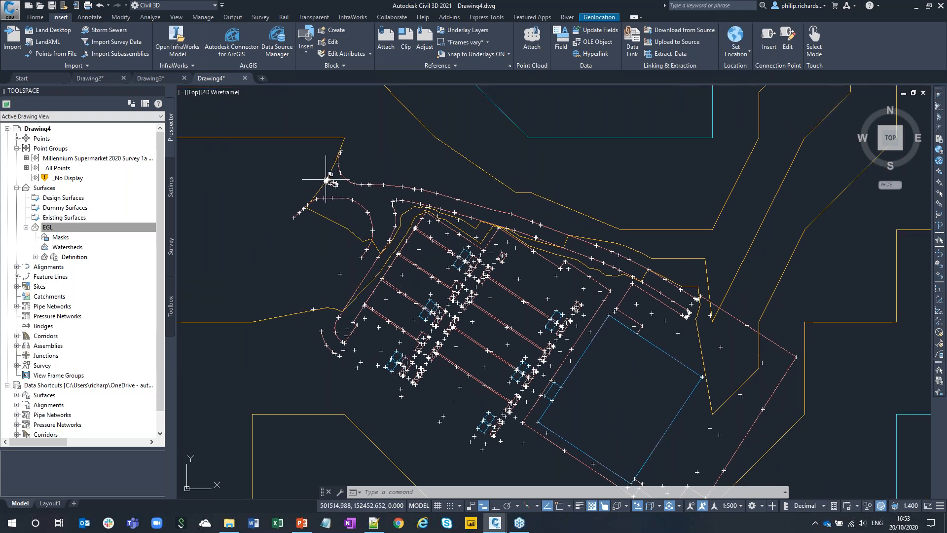
left_click(150, 78)
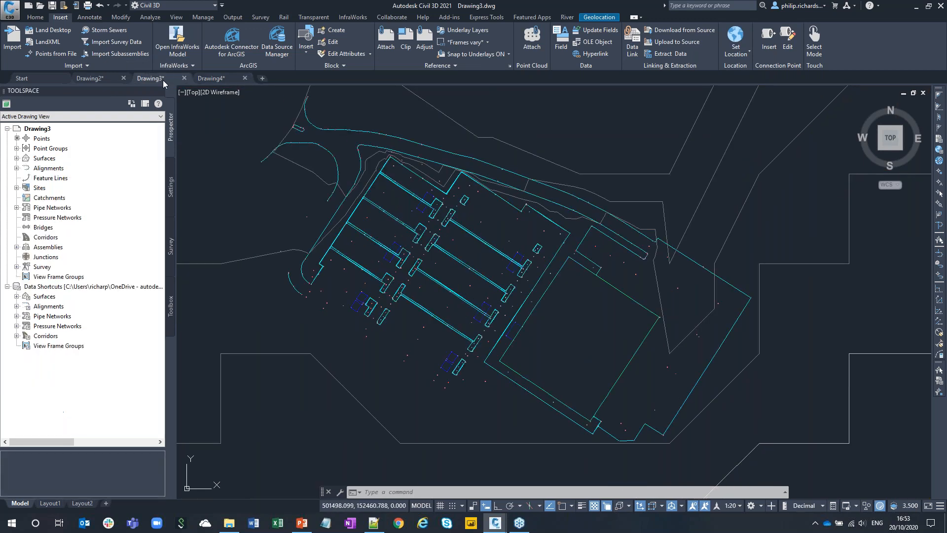
scroll(290, 130, "up", 15)
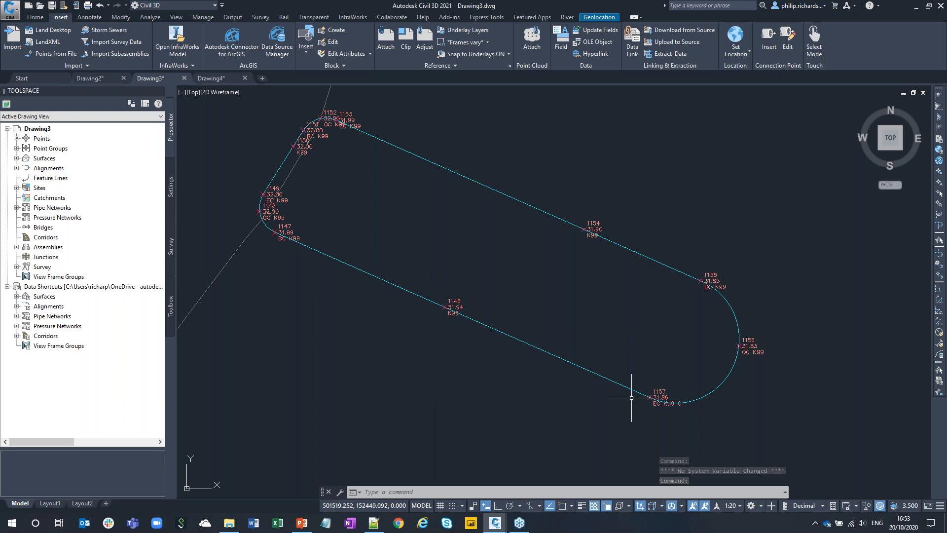
scroll(631, 397, "up", 2)
scroll(674, 339, "down", 2)
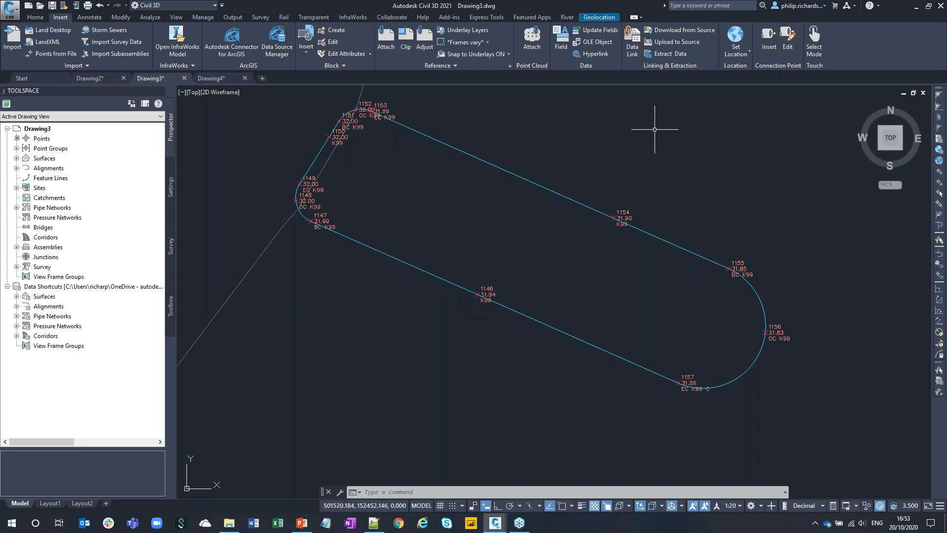
mouse_move(782, 221)
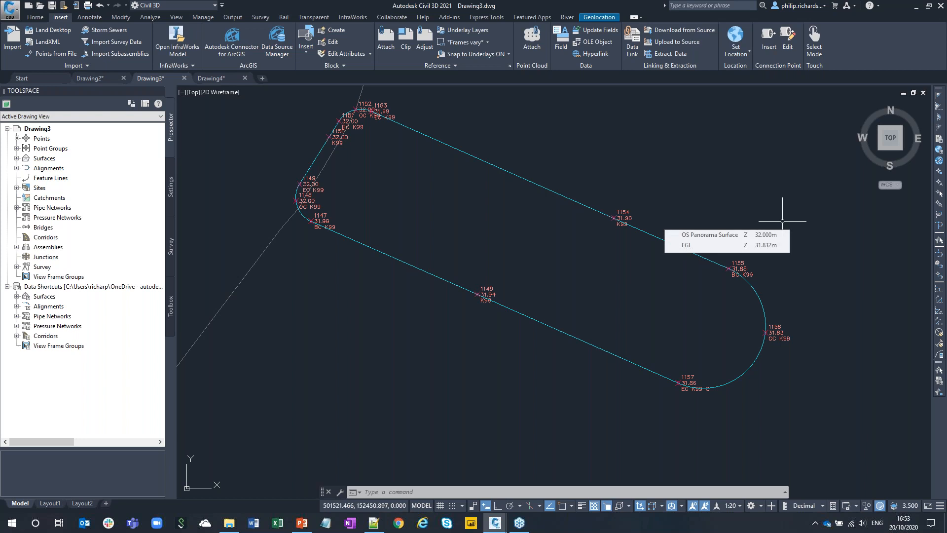
left_click(729, 268)
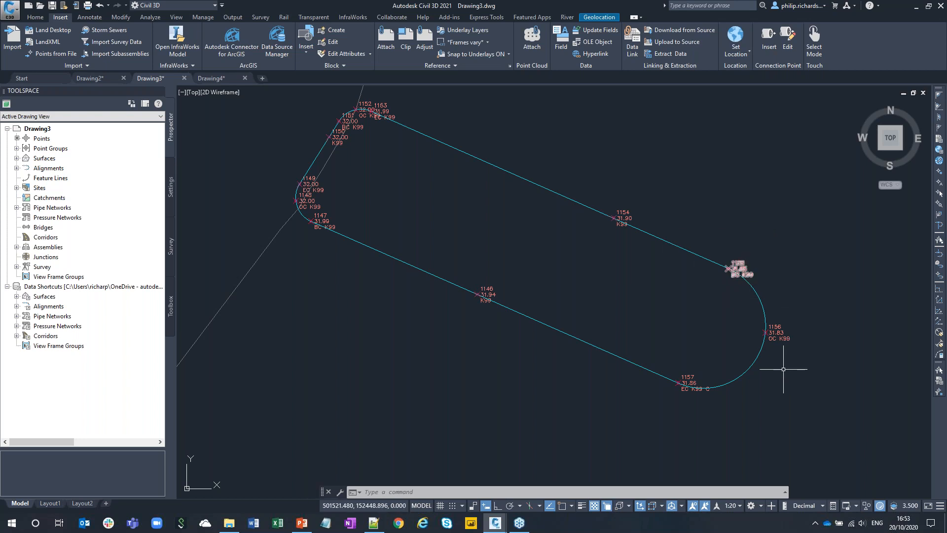
scroll(703, 394, "up", 4)
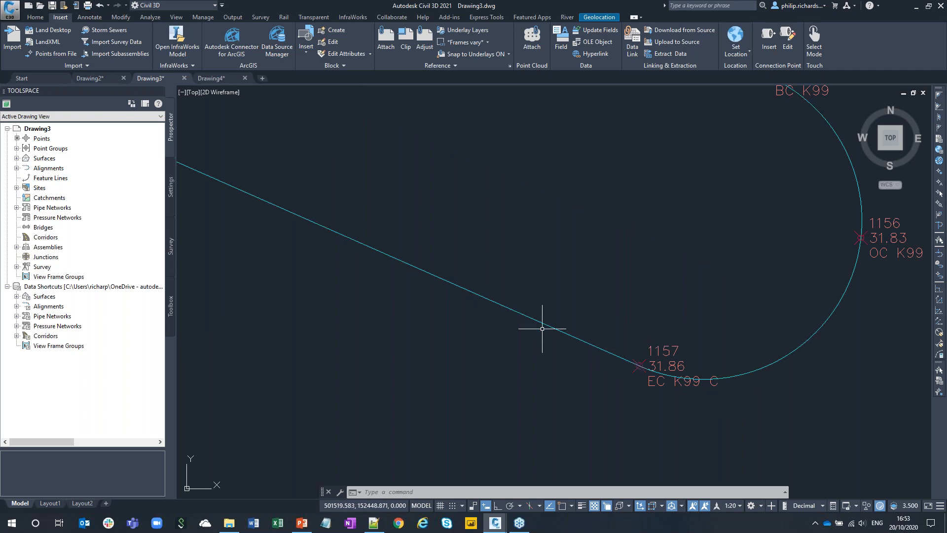
scroll(566, 296, "down", 5)
mouse_move(567, 295)
middle_mouse_down()
mouse_move(596, 278)
mouse_move(613, 296)
middle_mouse_up()
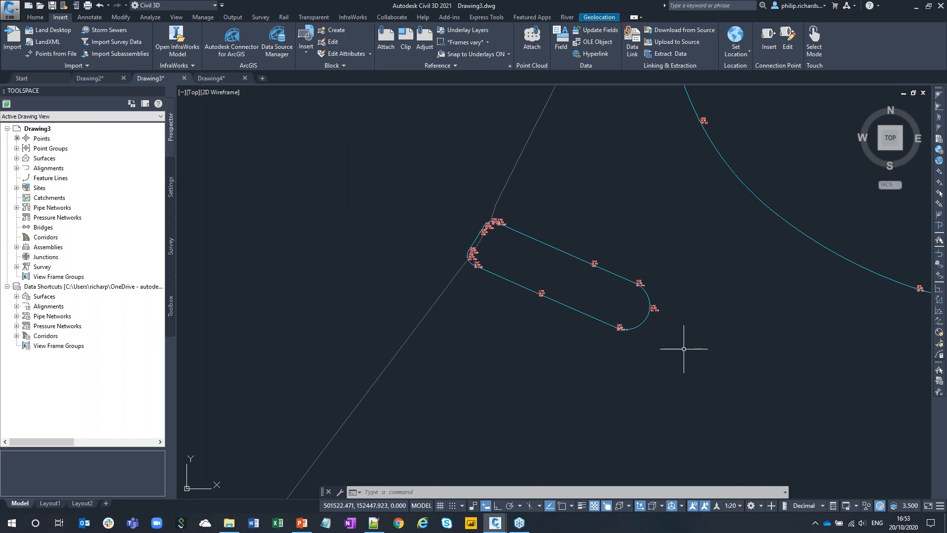
mouse_move(667, 340)
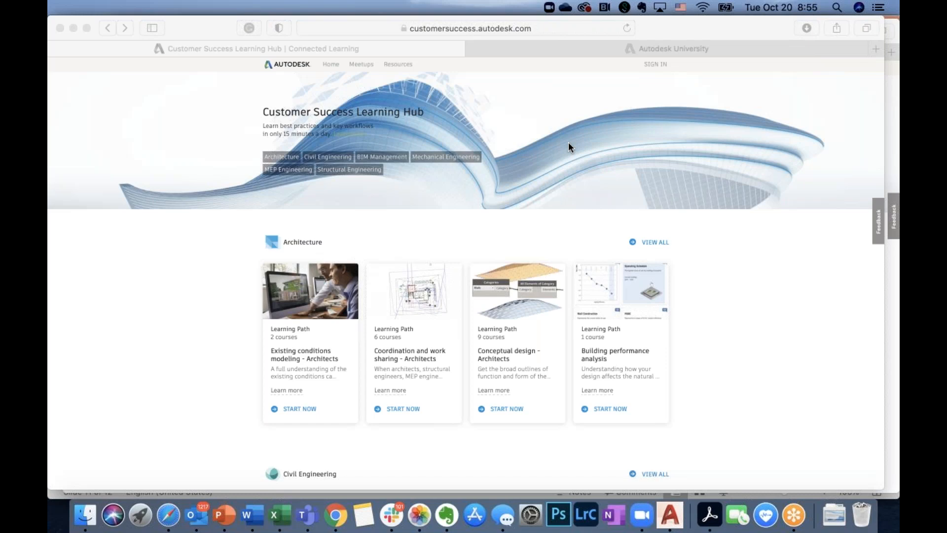
Switch to Safari, enlarge the Customer Success Learning Hub page and open its Civil Engineering discipline.
left_click(725, 320)
key("super+equal")
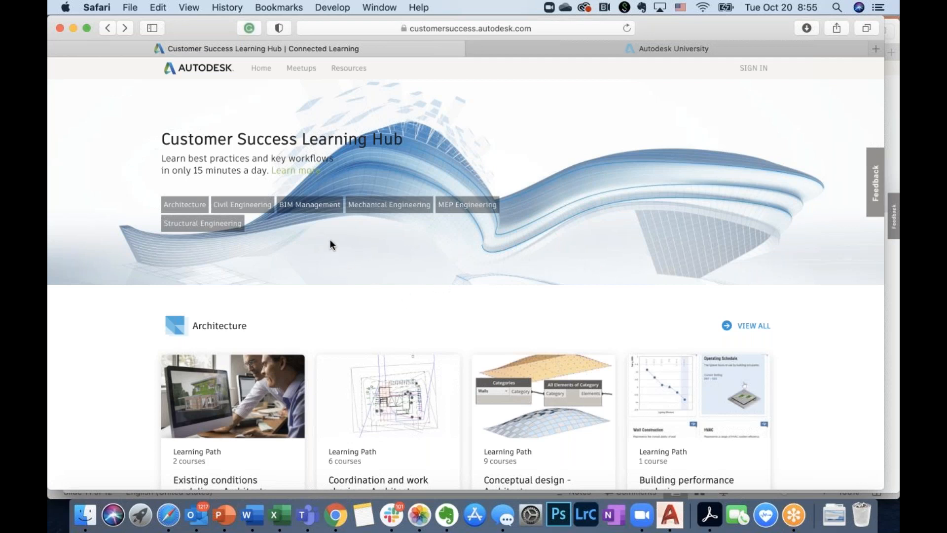
left_click(265, 206)
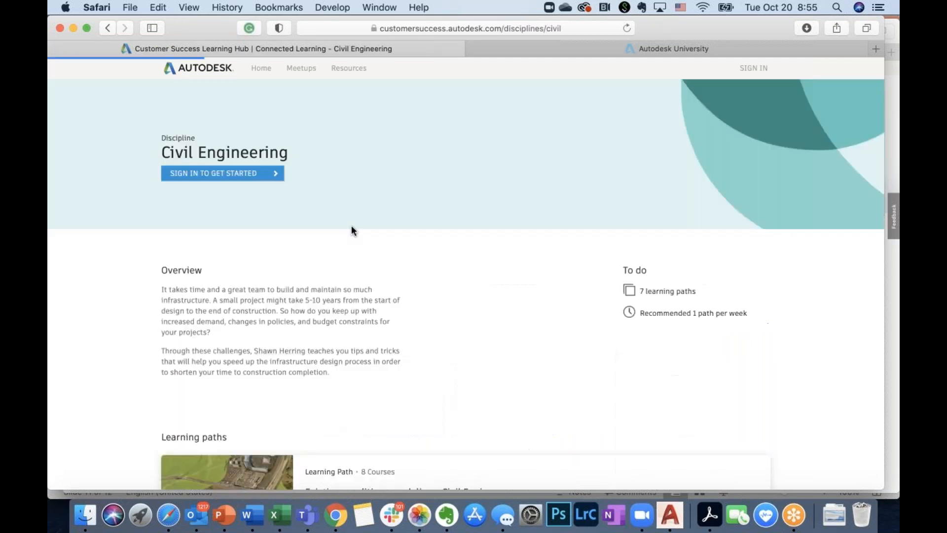
Review the learning paths offered on the Civil Engineering discipline page, from Existing conditions modeling to Roads and Highways Conceptual Design.
scroll(351, 225, "down", 7)
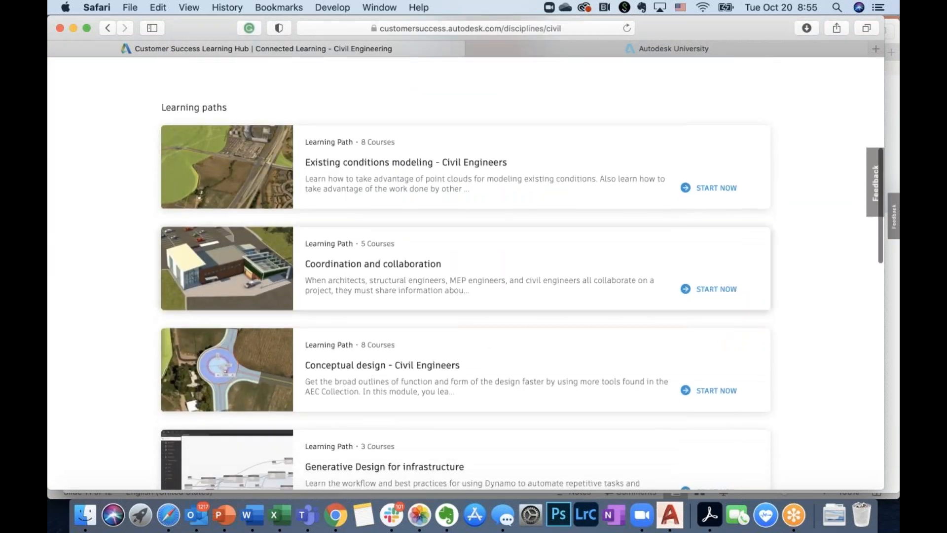
scroll(466, 296, "down", 1)
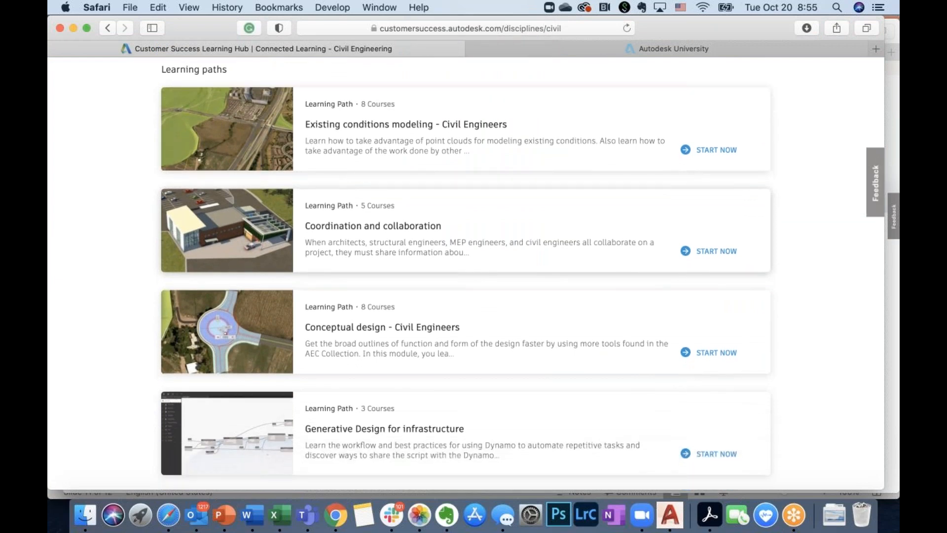
scroll(466, 274, "down", 8)
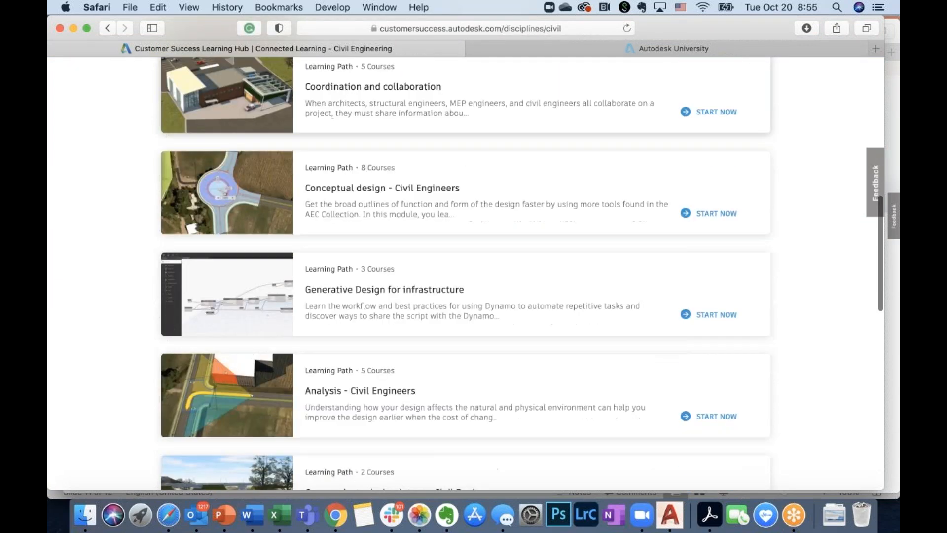
scroll(466, 274, "up", 3)
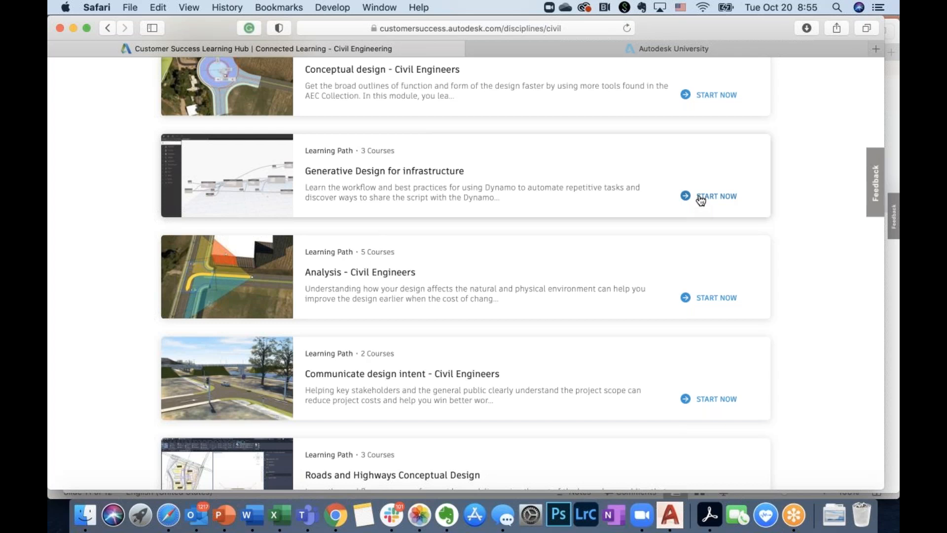
scroll(701, 200, "up", 5)
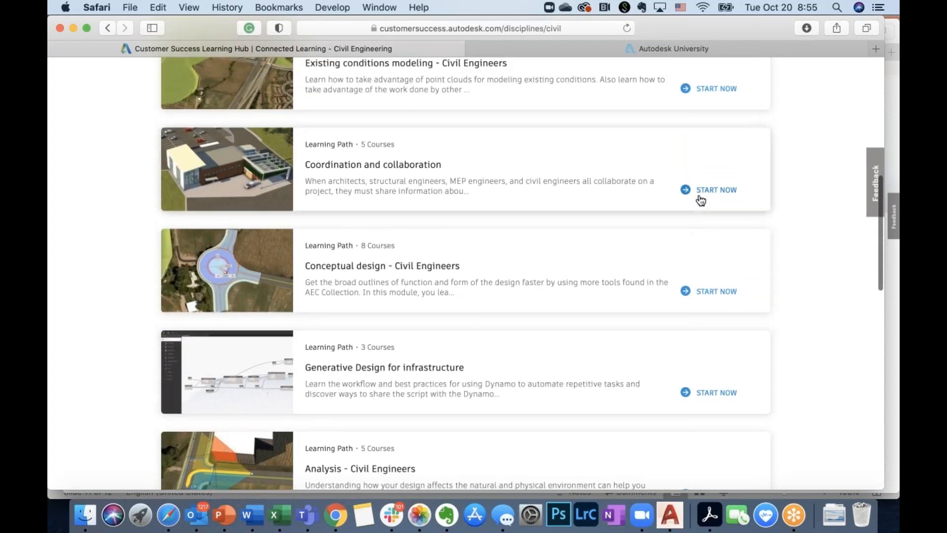
scroll(701, 200, "up", 2)
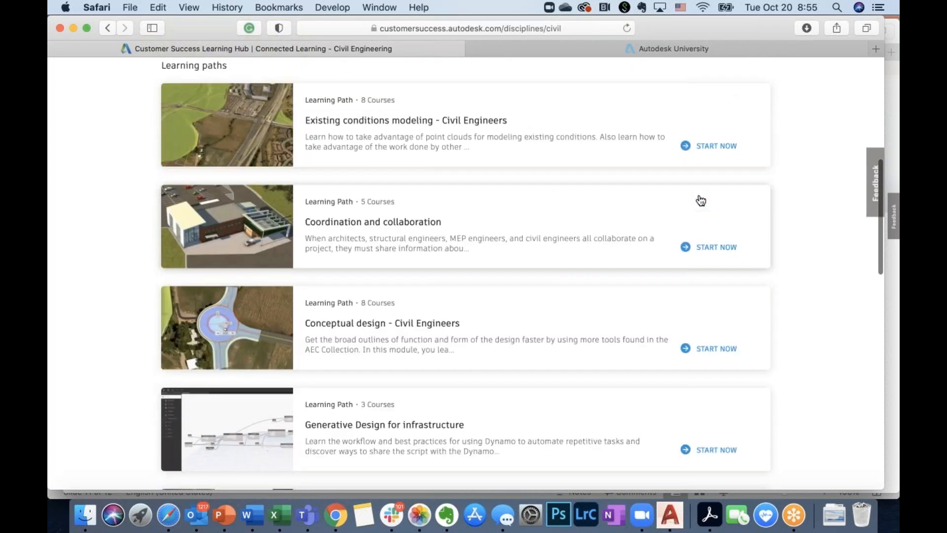
scroll(700, 199, "up", 3)
key("shift+super+backslash")
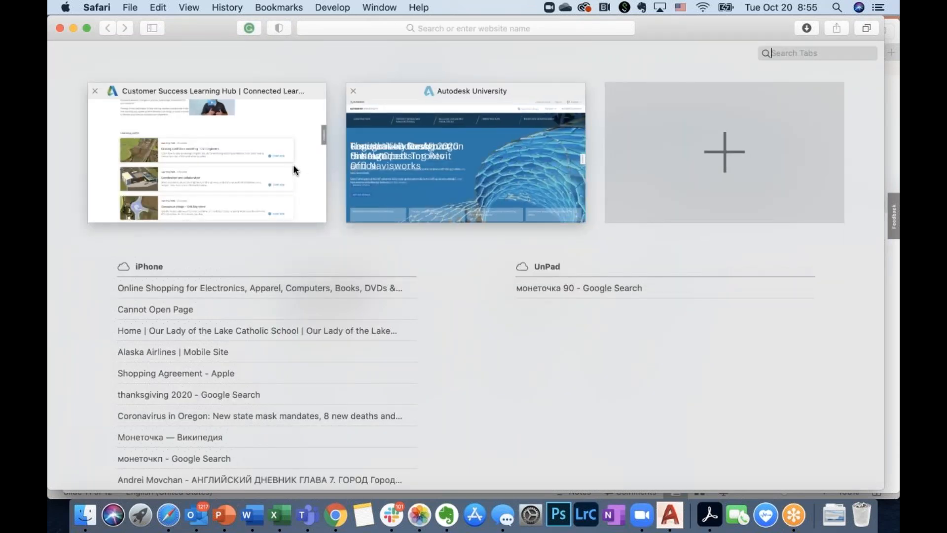
left_click(293, 169)
Open the Learning Hub's Community Meetups page and find the upcoming Civil Engineering virtual meetup sessions.
scroll(404, 131, "up", 7)
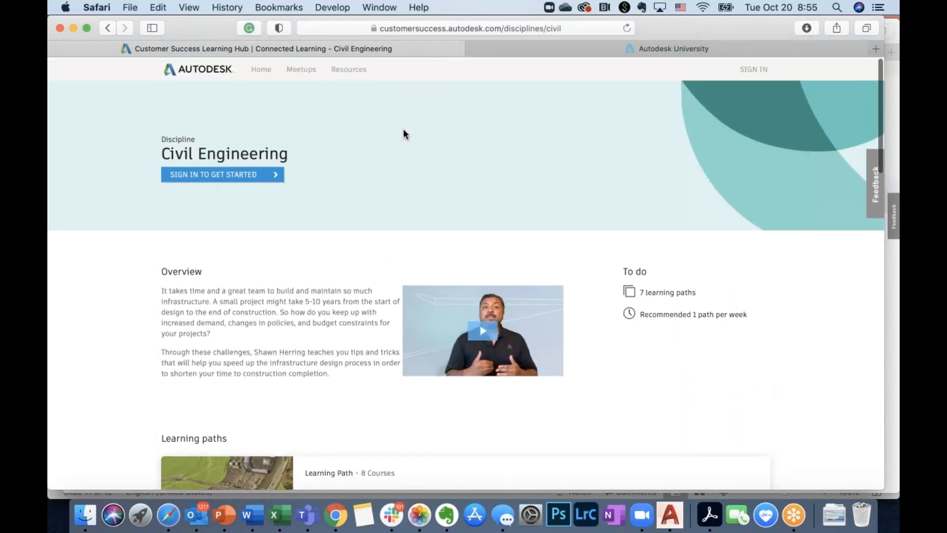
left_click(301, 69)
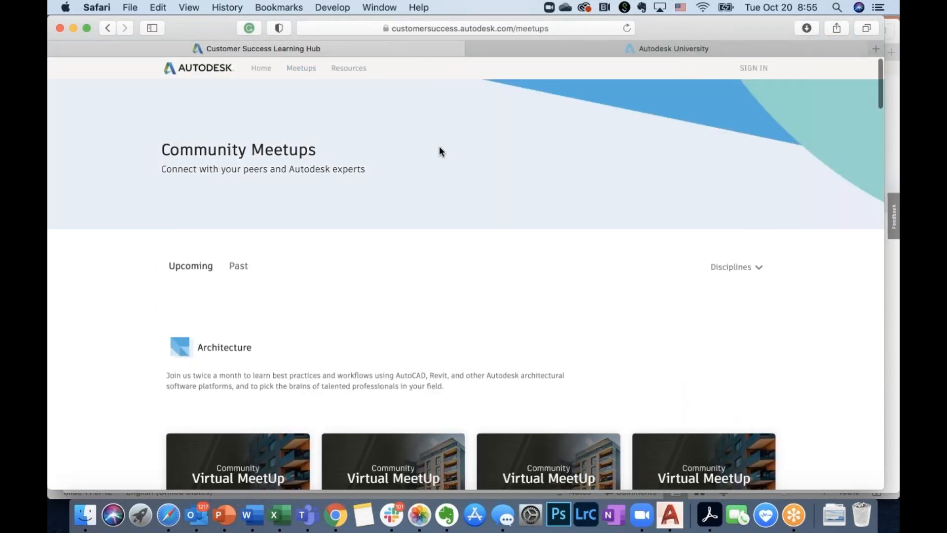
scroll(439, 147, "down", 5)
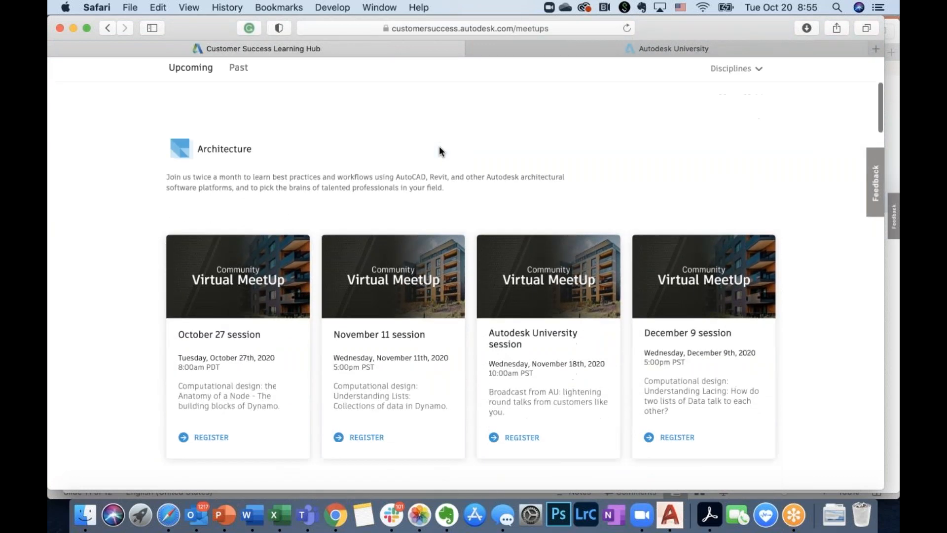
scroll(439, 146, "down", 4)
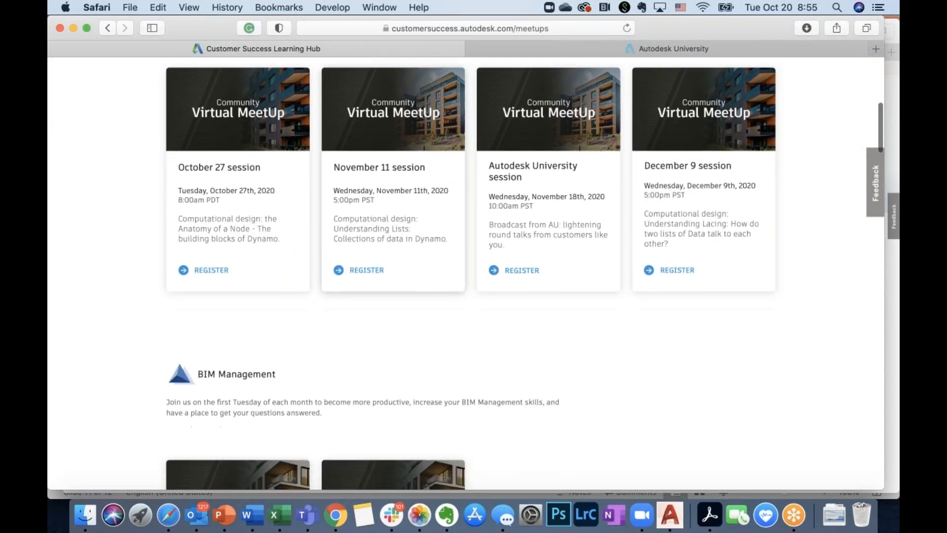
scroll(439, 146, "down", 15)
scroll(474, 267, "down", 8)
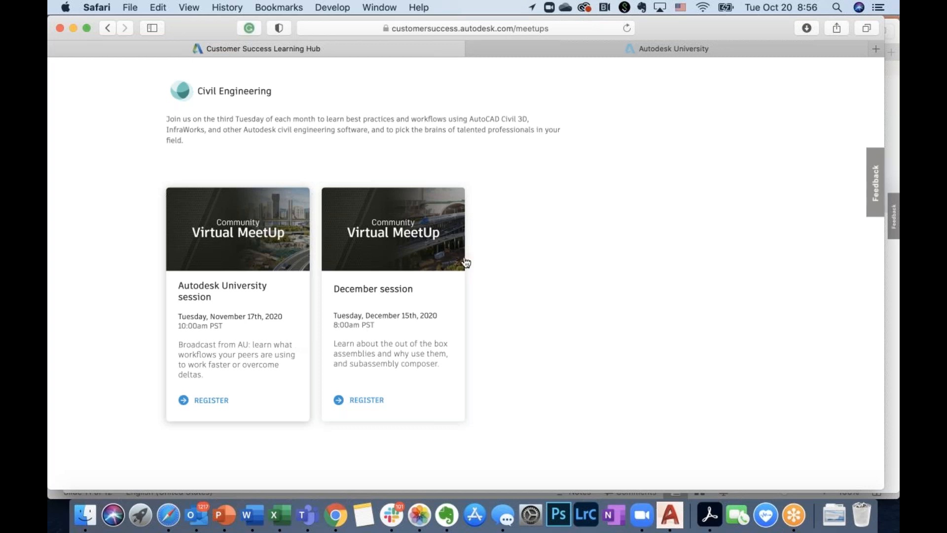
Switch to the Autodesk University page and look through its home page from the AU 2020 banner to the Featured and Trending sections.
left_click(686, 46)
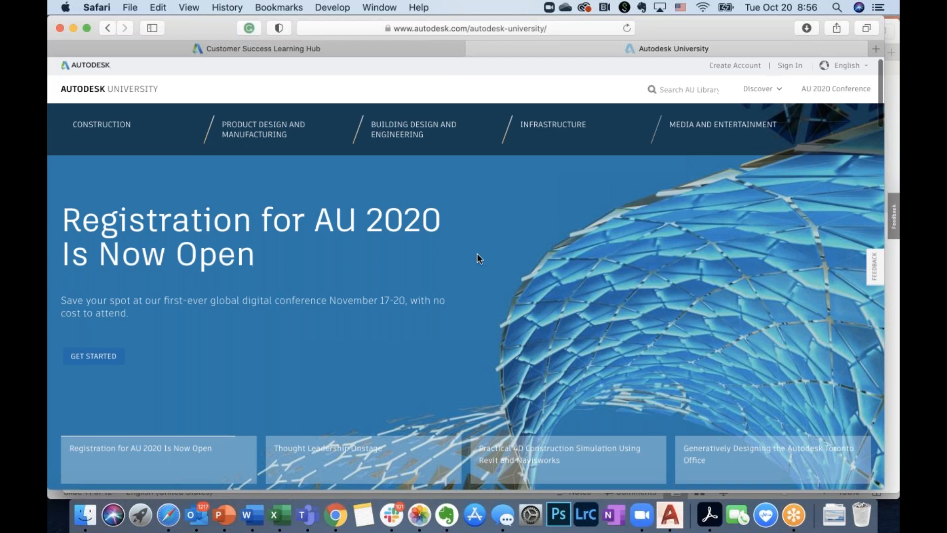
scroll(477, 254, "down", 2)
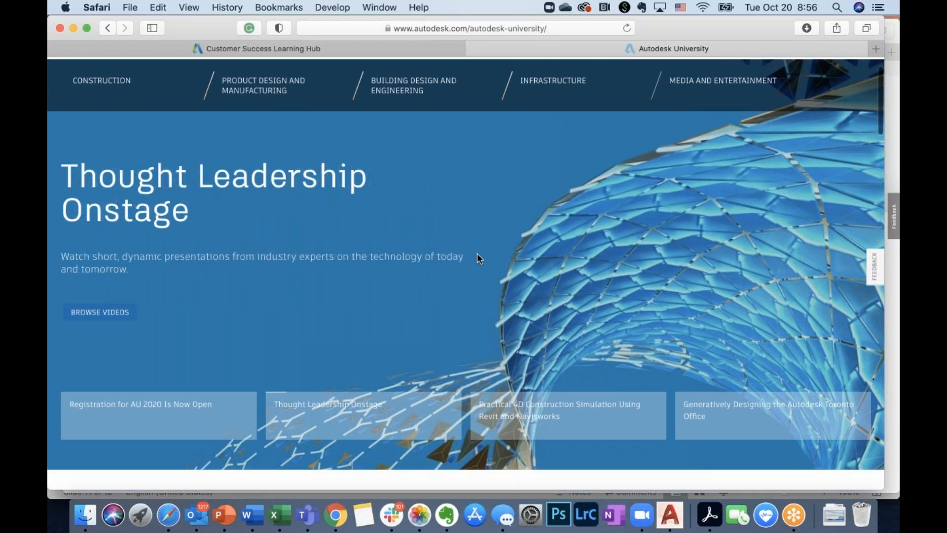
scroll(477, 254, "down", 2)
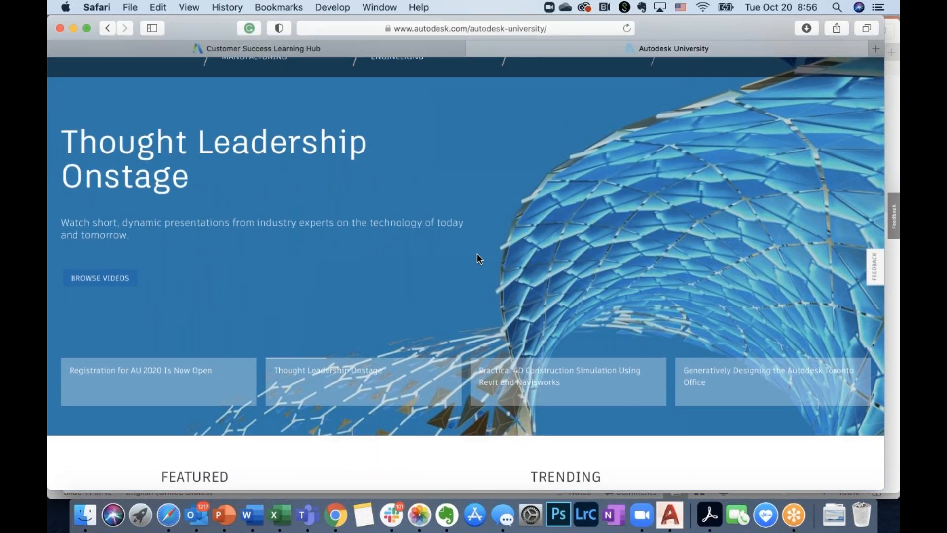
scroll(477, 259, "down", 1)
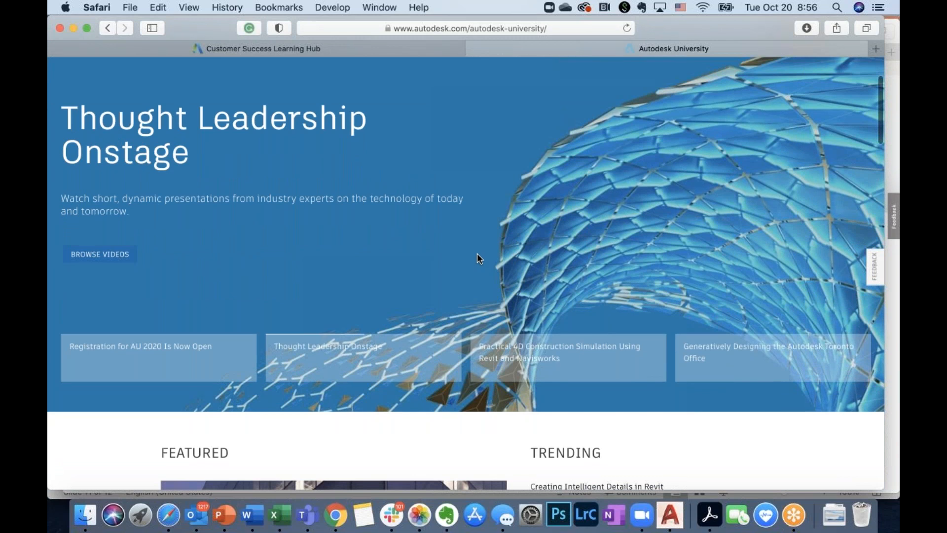